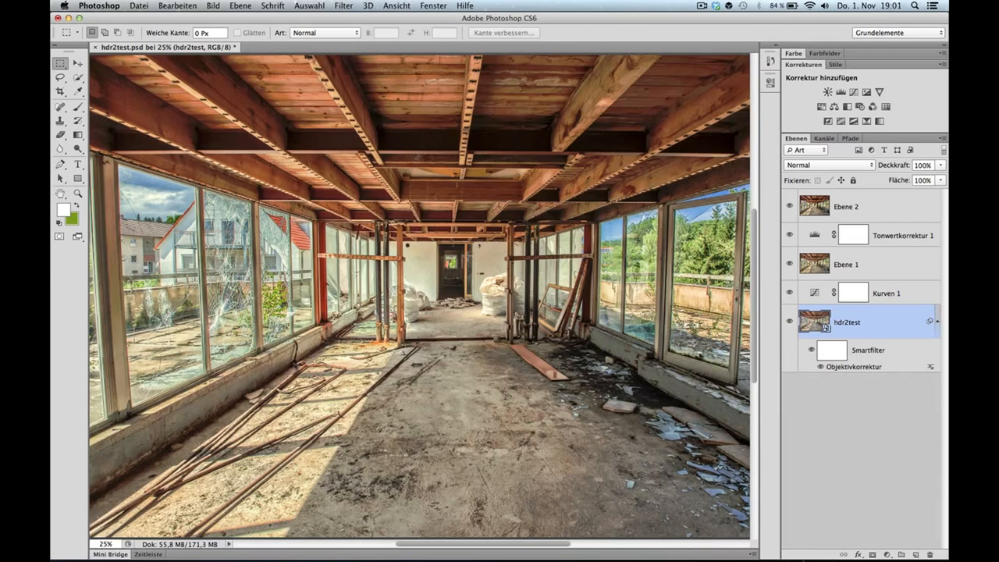
Switch to Adobe Bridge and select the three raw photos _MG_1030.CR2 to _MG_1032.CR2 in the HDR folder
{"action": "mouse_move", "coordinate": [374, 556]}
{"action": "left_click", "coordinate": [380, 524]}
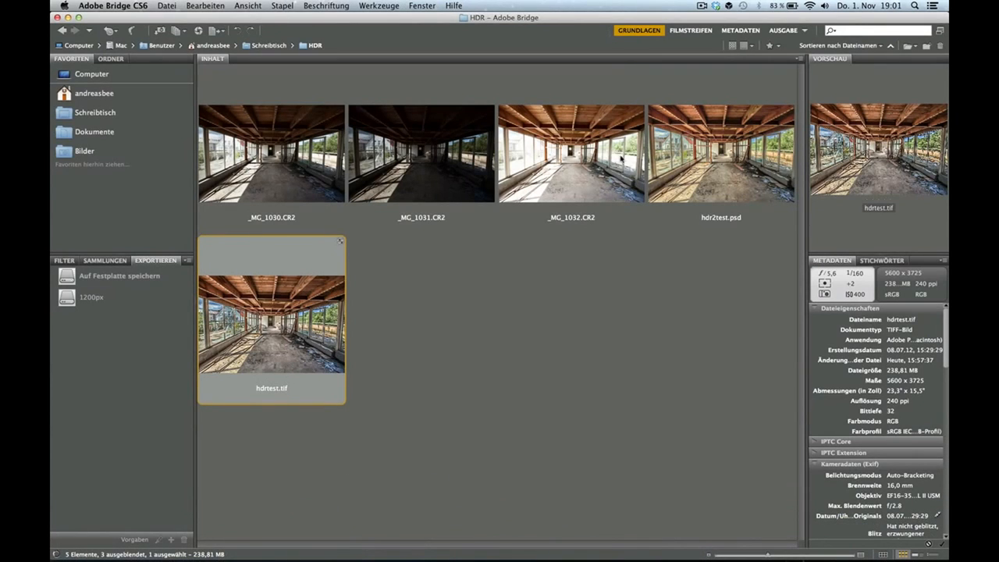
{"action": "left_click", "coordinate": [611, 158]}
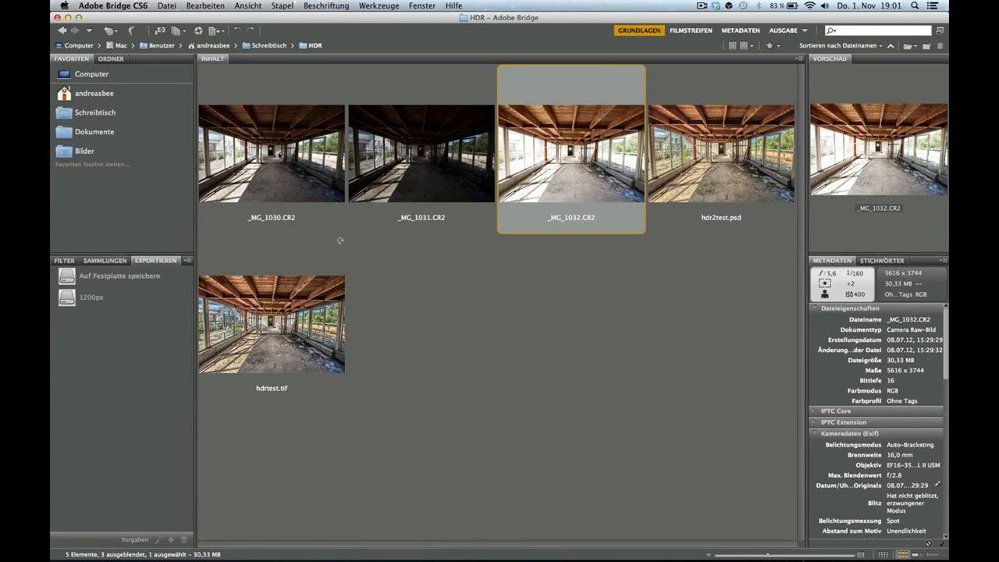
{"action": "left_click", "coordinate": [281, 156], "text": "shift"}
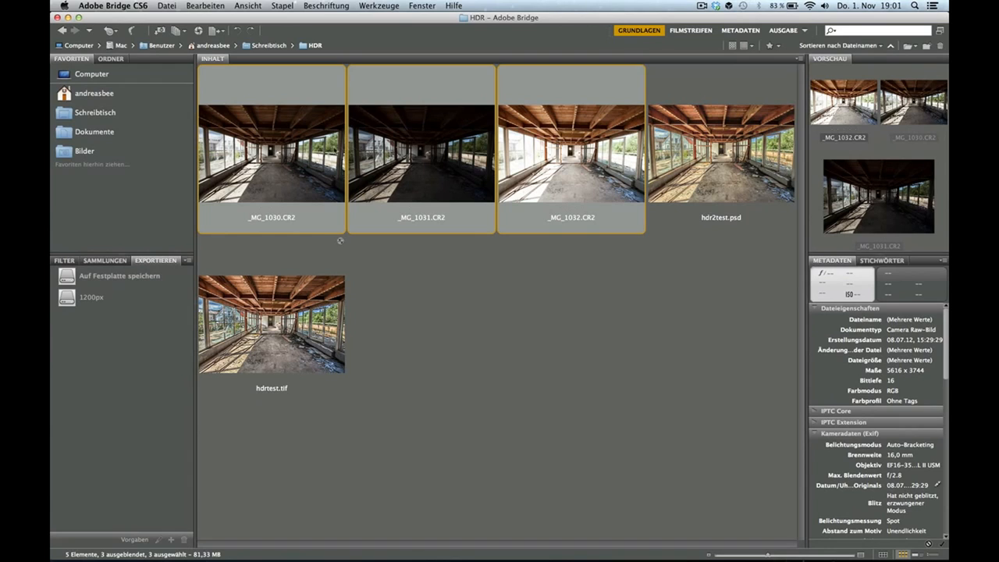
Compare the exposures of _MG_1030.CR2 and _MG_1031.CR2 by previewing each photo individually
{"action": "left_click", "coordinate": [325, 150]}
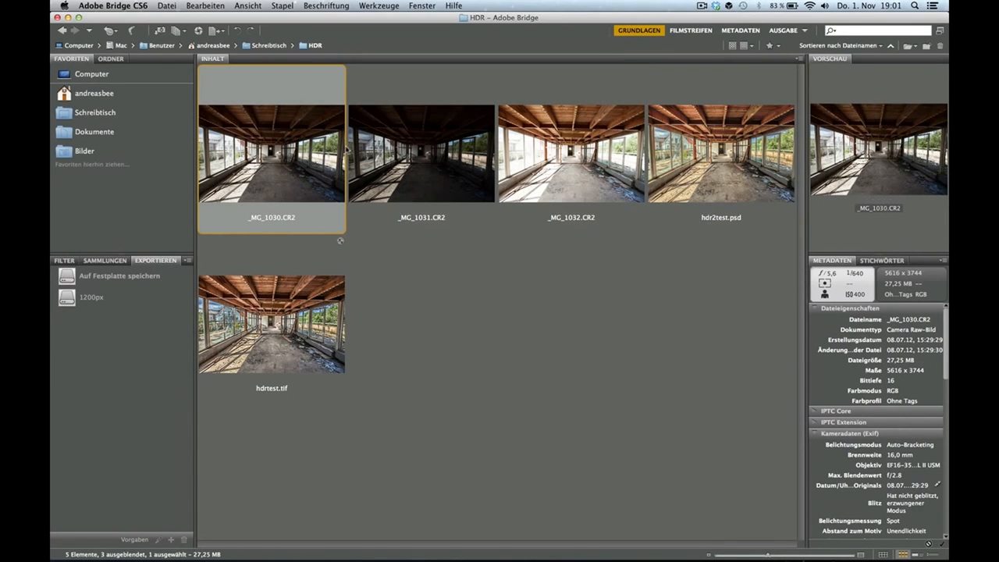
{"action": "left_click", "coordinate": [431, 156]}
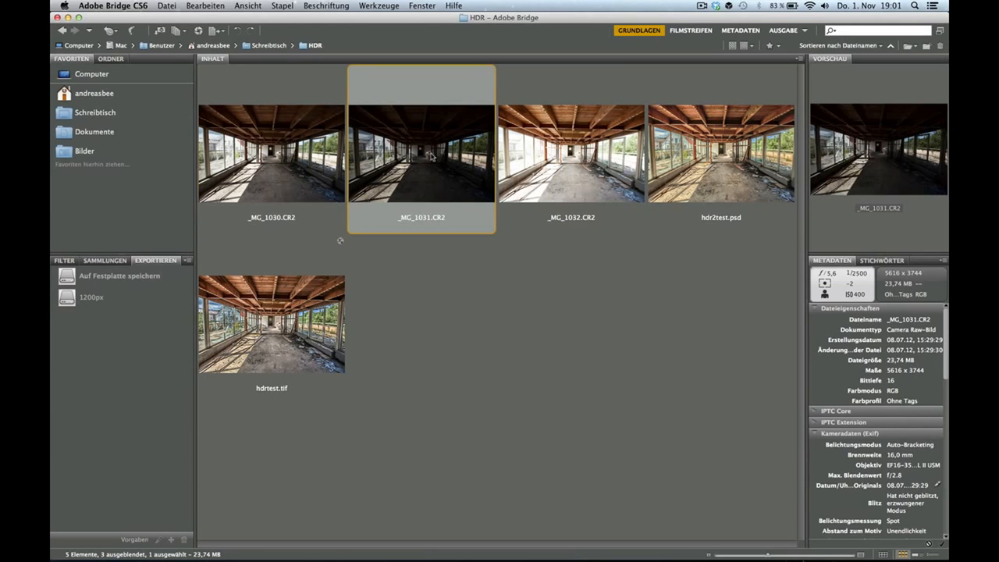
{"action": "left_click", "coordinate": [286, 164]}
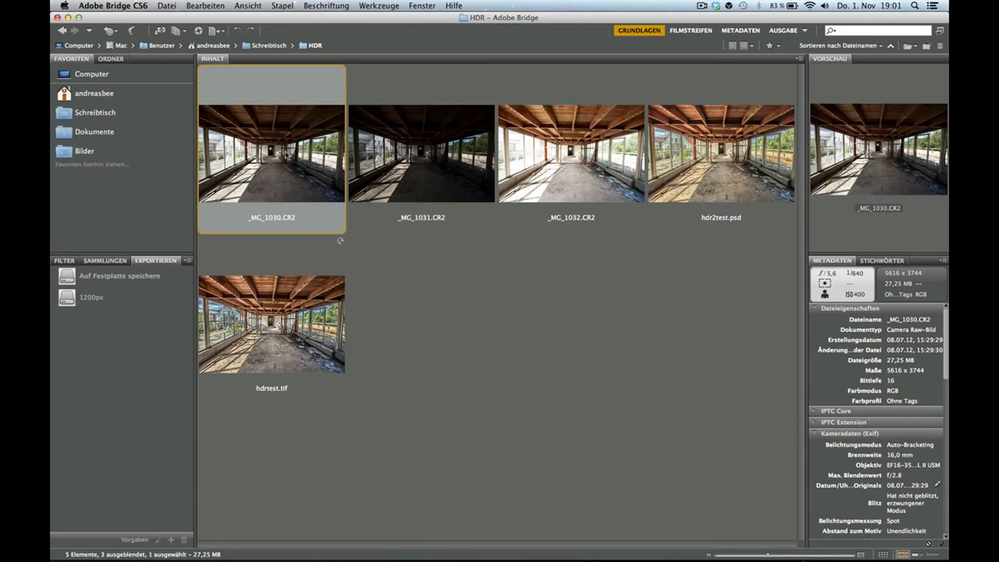
{"action": "left_click", "coordinate": [457, 155]}
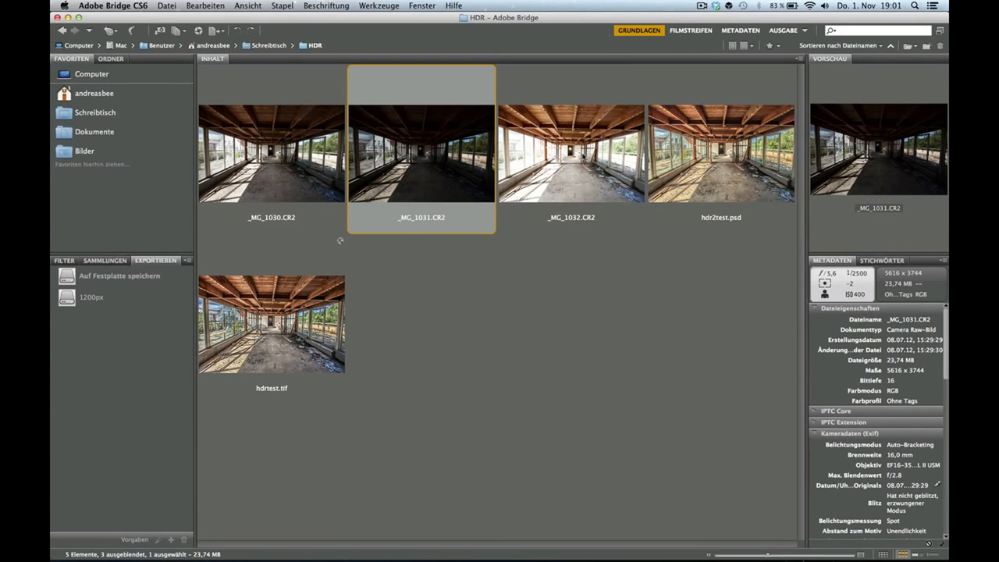
Merge the three raw photos _MG_1030.CR2 to _MG_1032.CR2 with Photoshop's Merge to HDR Pro
{"action": "left_click", "coordinate": [582, 155]}
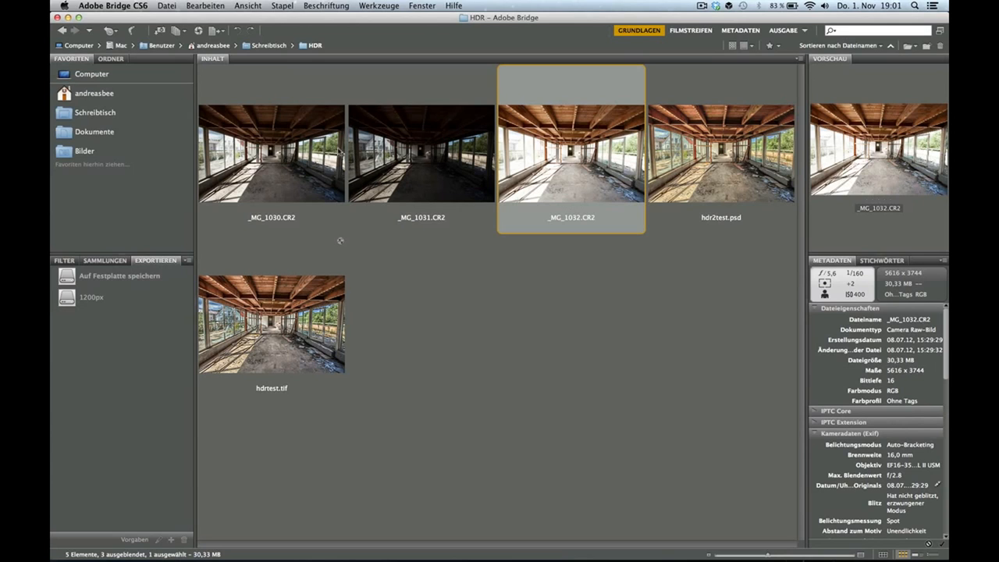
{"action": "left_click", "coordinate": [322, 146], "text": "shift"}
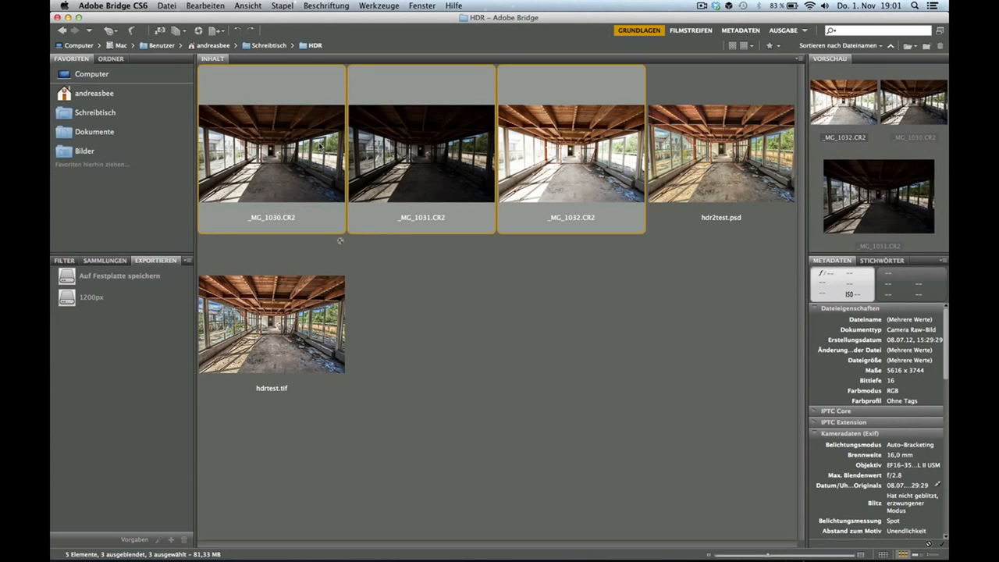
{"action": "left_click", "coordinate": [378, 6]}
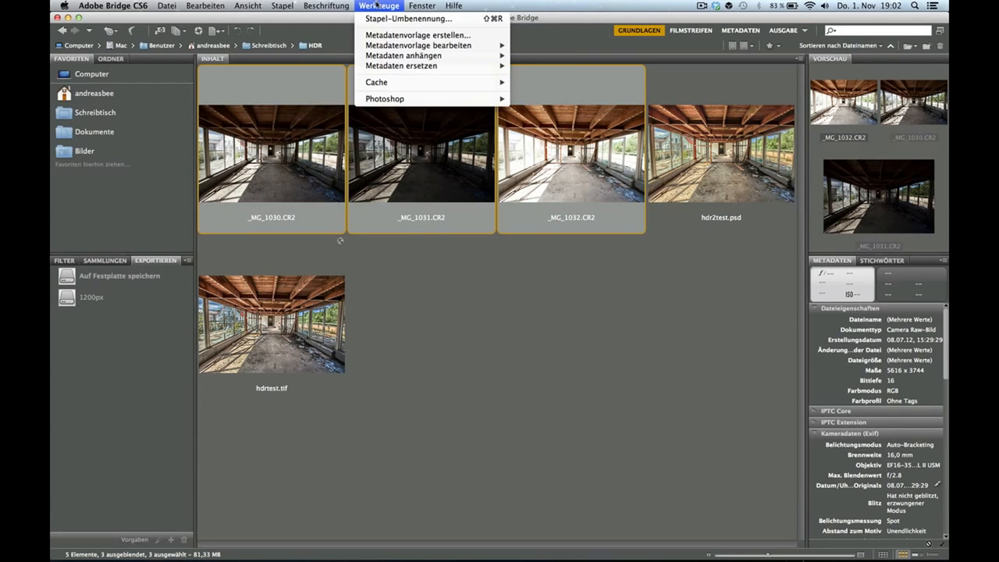
{"action": "mouse_move", "coordinate": [409, 99]}
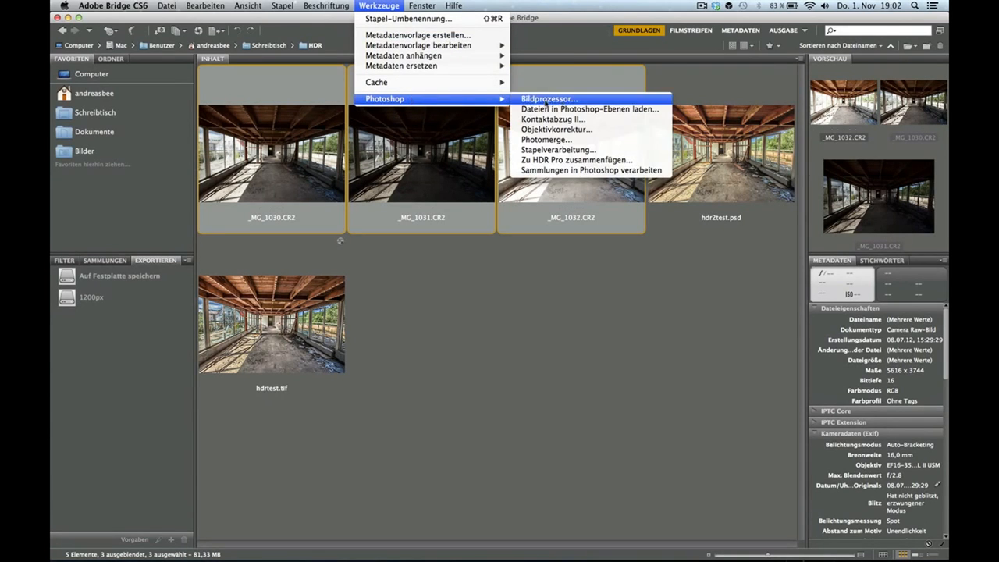
{"action": "left_click", "coordinate": [607, 160]}
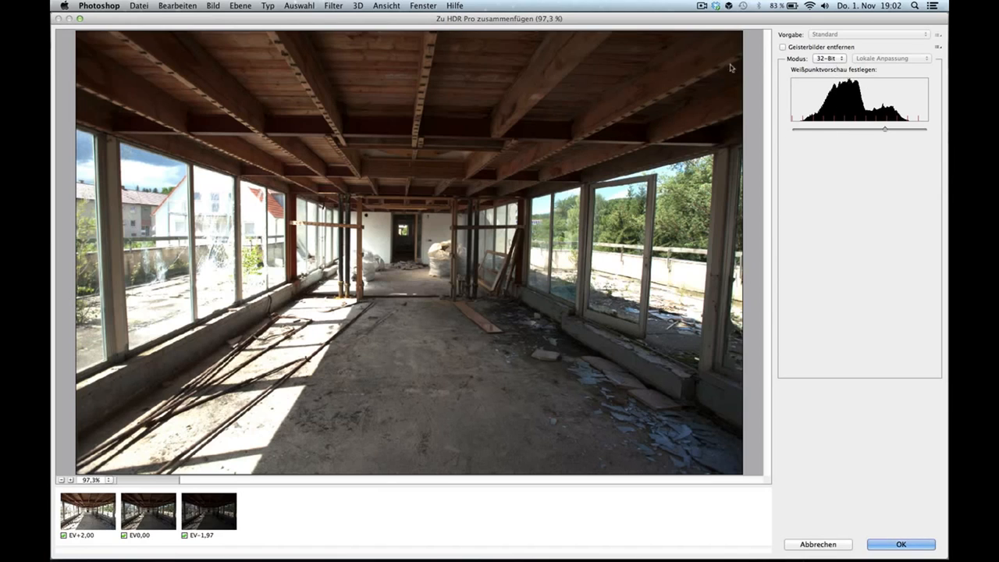
Try 8-bit tone mapping with local adaptation, using gamma 0,92, detail 98 %, shadows 56 % and highlights 48 %
{"action": "left_click", "coordinate": [829, 59]}
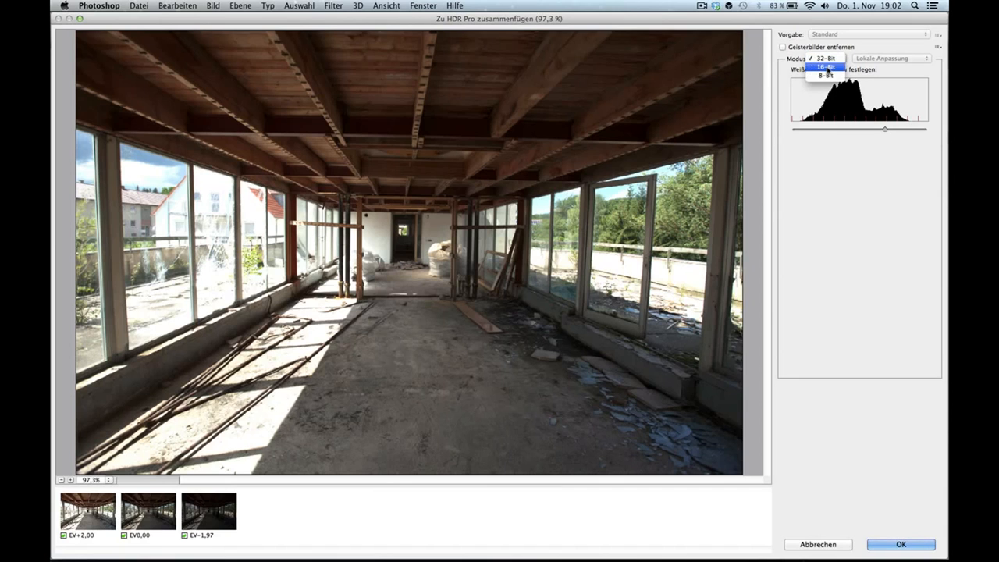
{"action": "left_click", "coordinate": [827, 76]}
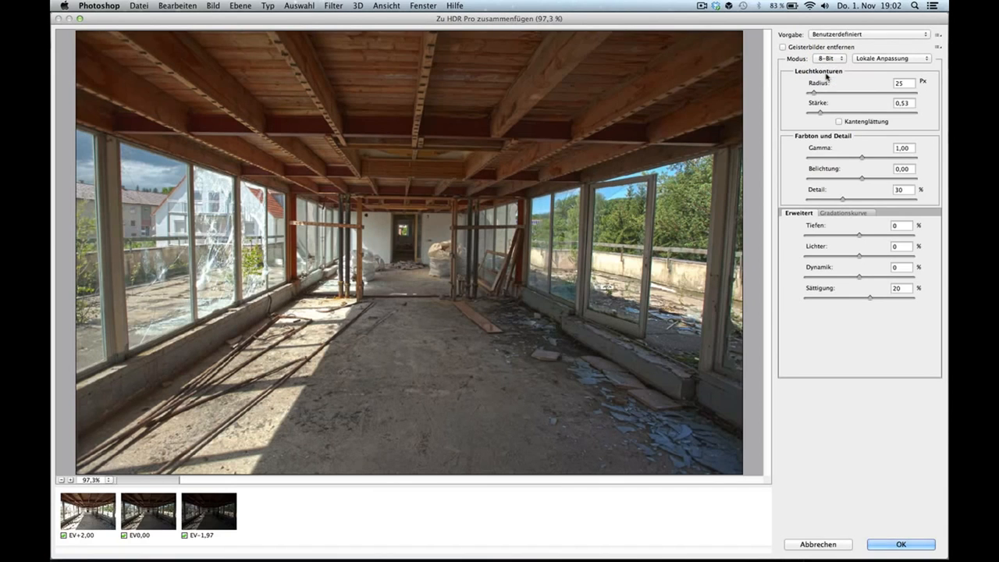
{"action": "left_click", "coordinate": [864, 160]}
{"action": "left_click", "coordinate": [861, 200]}
{"action": "left_click", "coordinate": [890, 234]}
{"action": "left_click", "coordinate": [884, 256]}
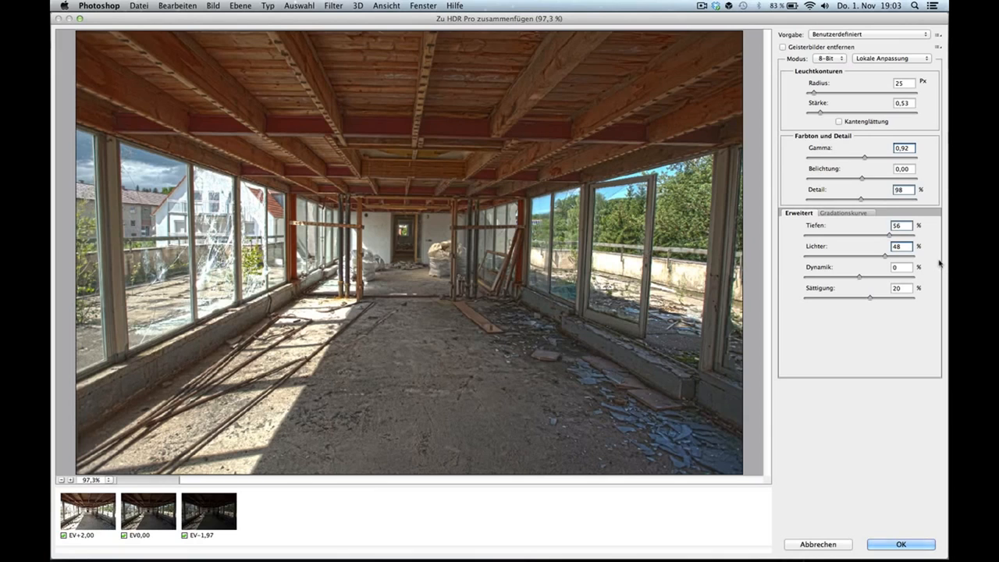
Set the HDR merge mode to 32-bit and create the merged image
{"action": "left_click", "coordinate": [836, 59]}
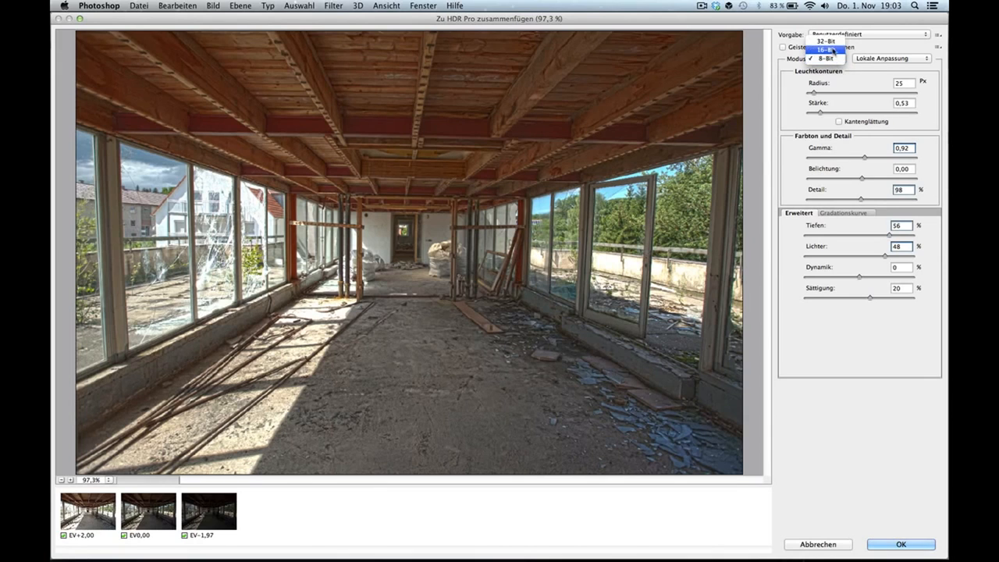
{"action": "left_click", "coordinate": [831, 45]}
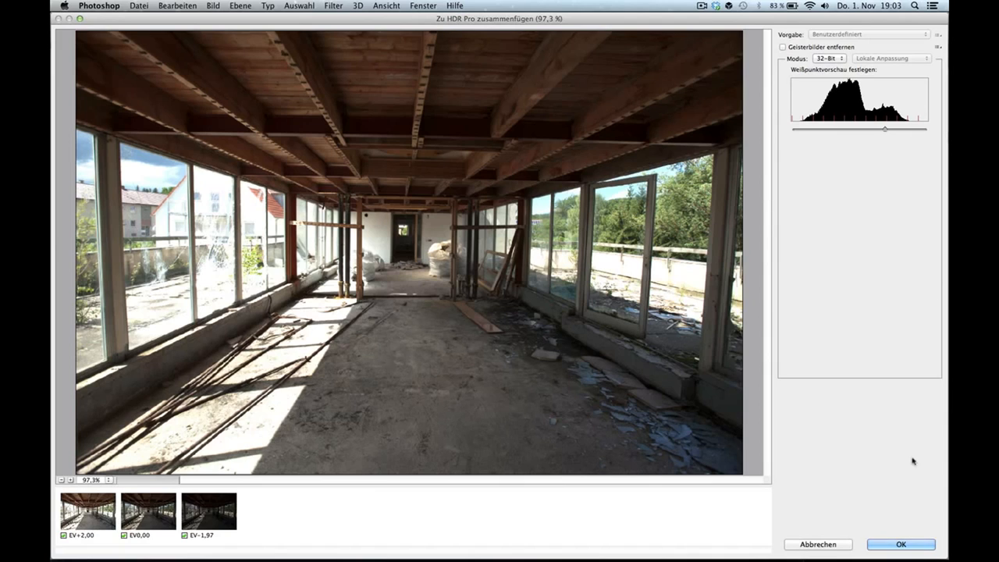
{"action": "left_click", "coordinate": [902, 544]}
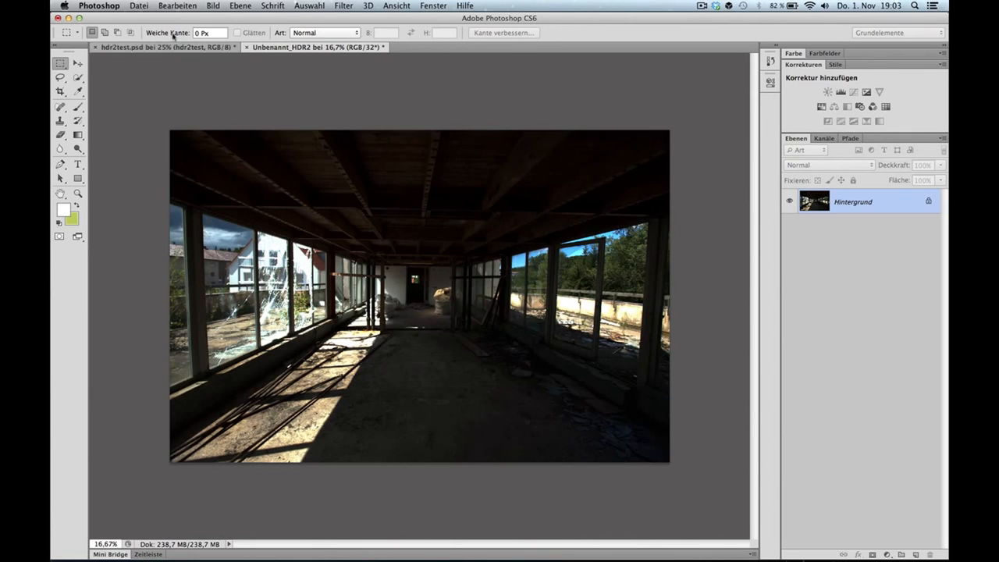
Save the merged image in TIFF format as hdrtest.tif in the HDR folder, replacing the existing file and using 32-bit (Float) depth without compression
{"action": "left_click", "coordinate": [145, 5]}
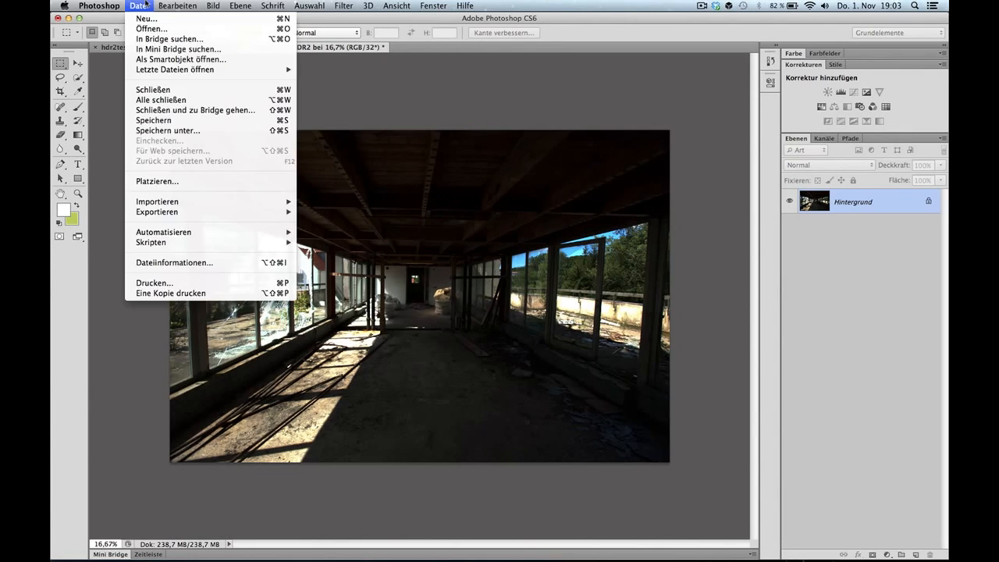
{"action": "left_click", "coordinate": [169, 130]}
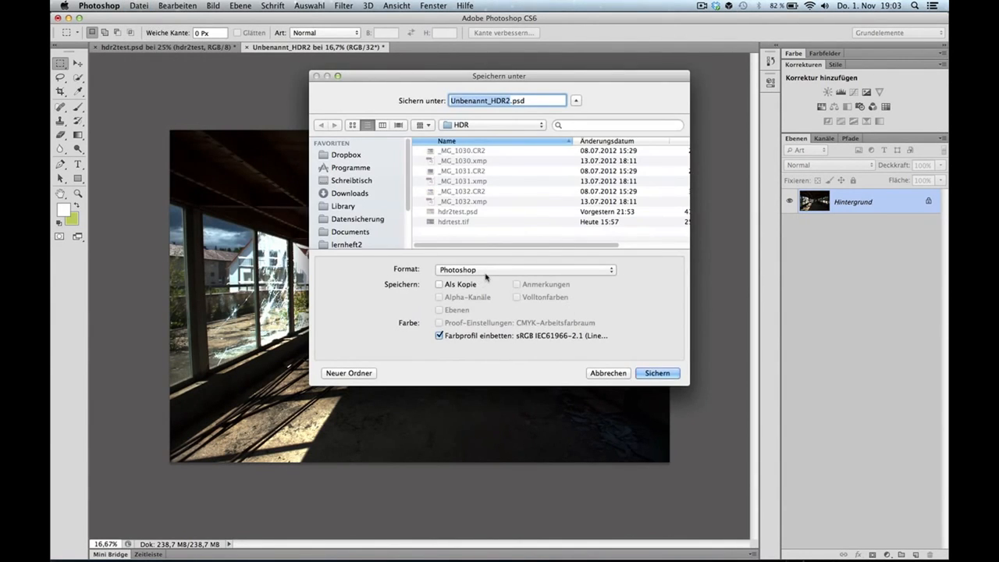
{"action": "left_click", "coordinate": [490, 271]}
{"action": "left_click", "coordinate": [456, 329]}
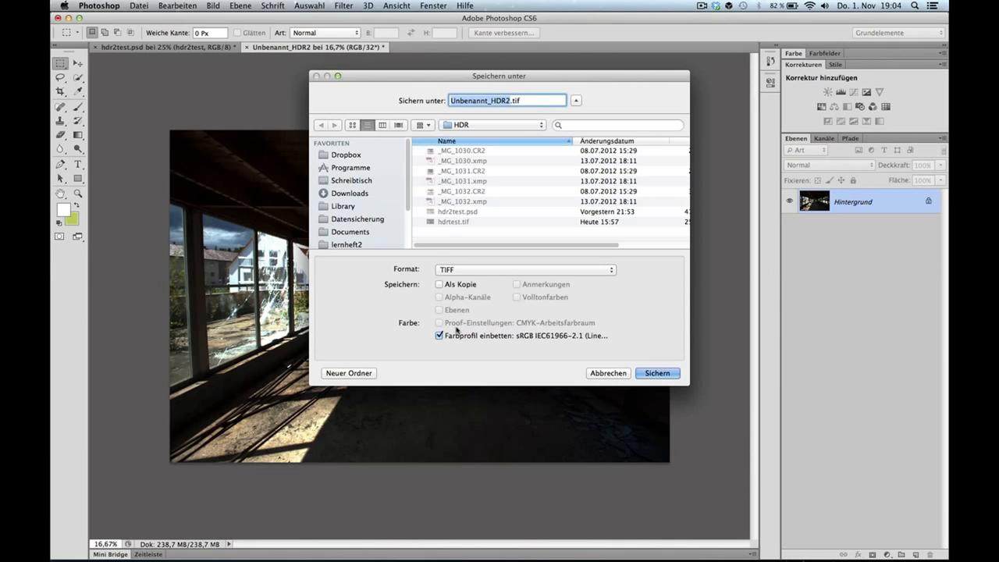
{"action": "type", "text": "hdrtest"}
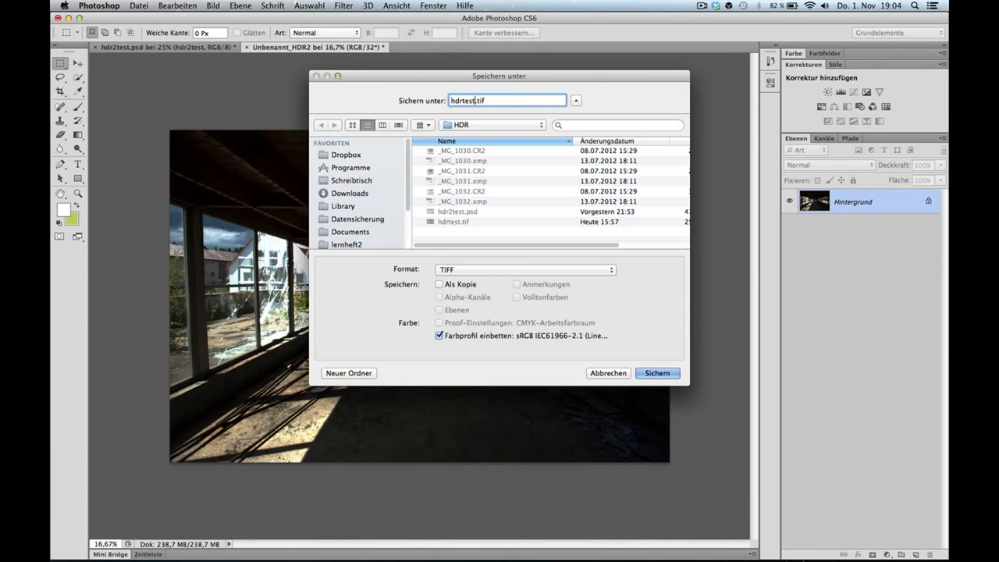
{"action": "left_click", "coordinate": [676, 377]}
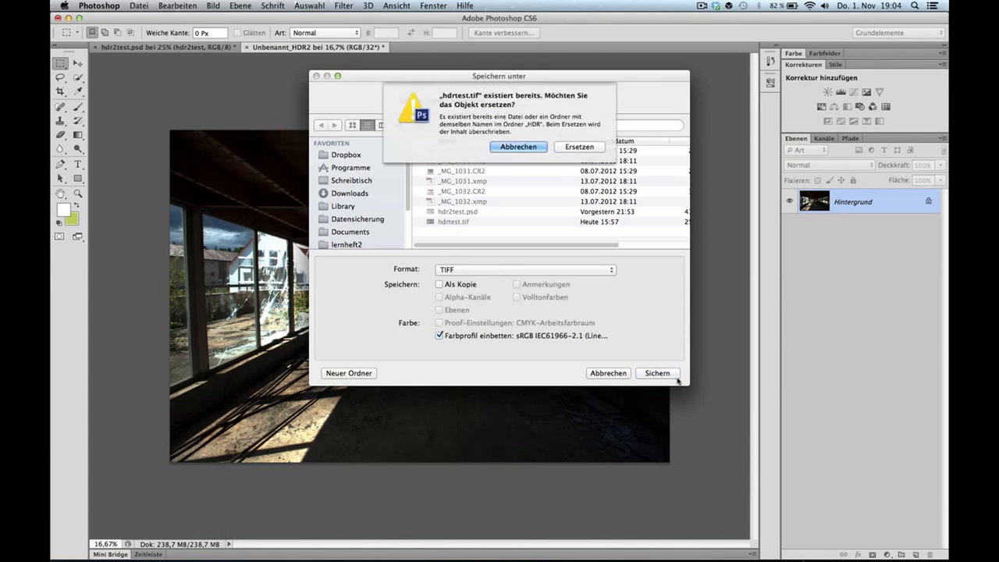
{"action": "left_click", "coordinate": [581, 149]}
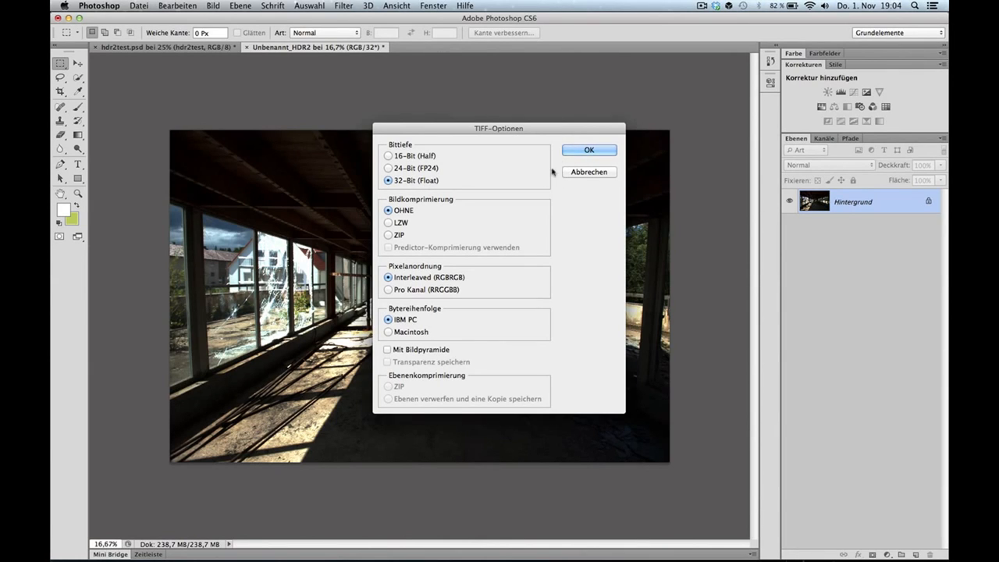
{"action": "left_click", "coordinate": [590, 150]}
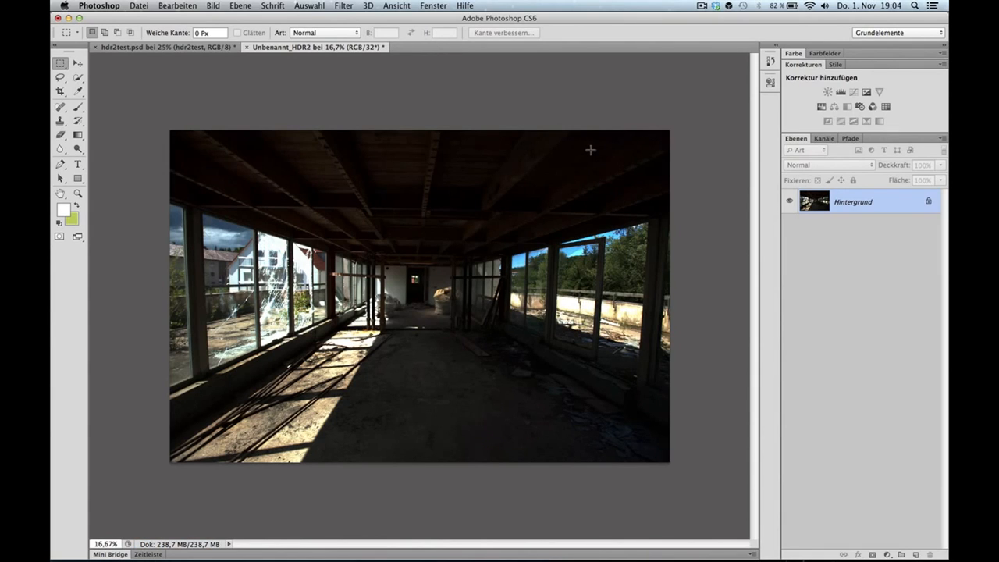
Close the merged HDR document and switch to Adobe Bridge
{"action": "left_click", "coordinate": [246, 47]}
{"action": "left_click", "coordinate": [462, 205]}
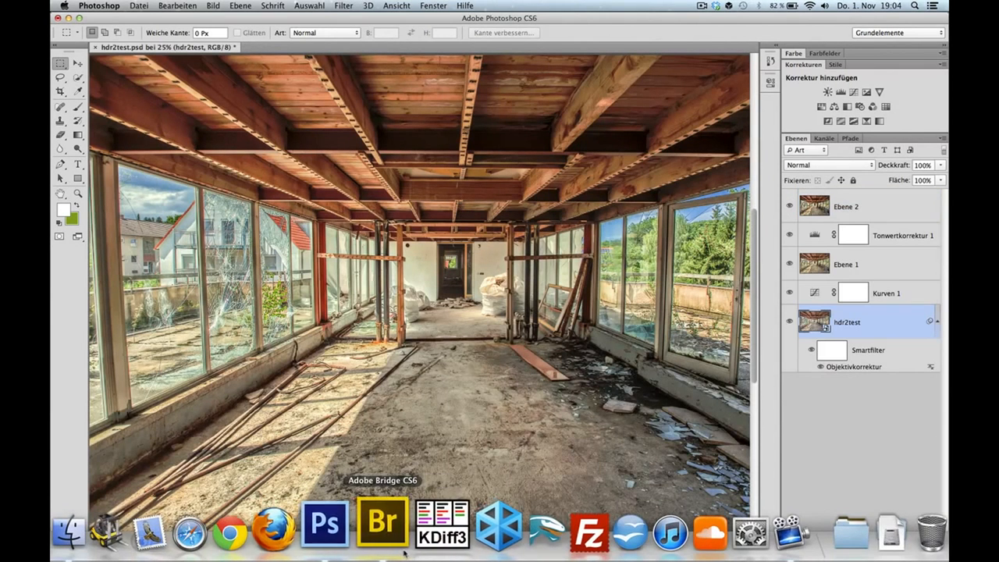
{"action": "left_click", "coordinate": [380, 537]}
{"action": "left_click", "coordinate": [615, 262]}
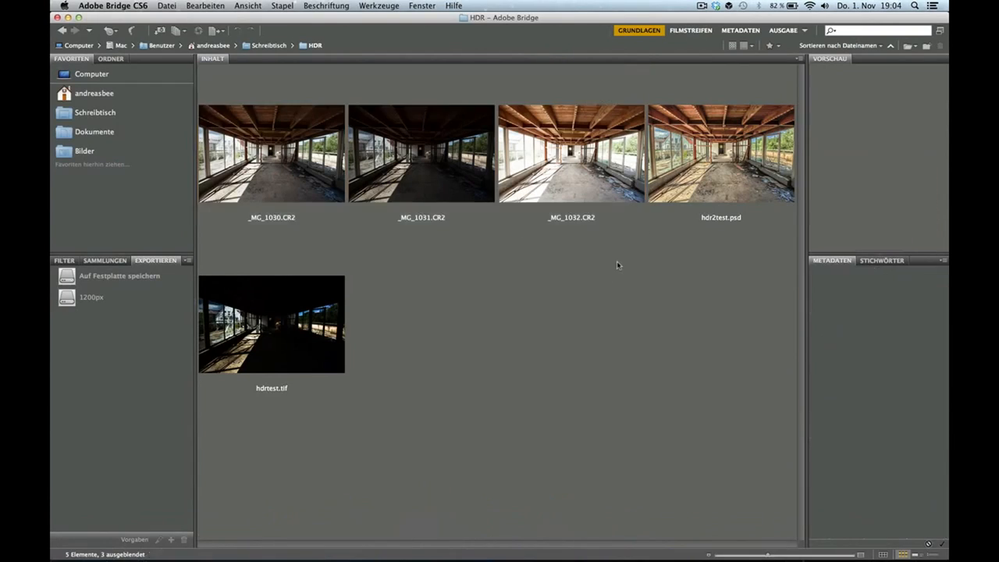
Open hdrtest.tif in Camera Raw
{"action": "left_click", "coordinate": [266, 315]}
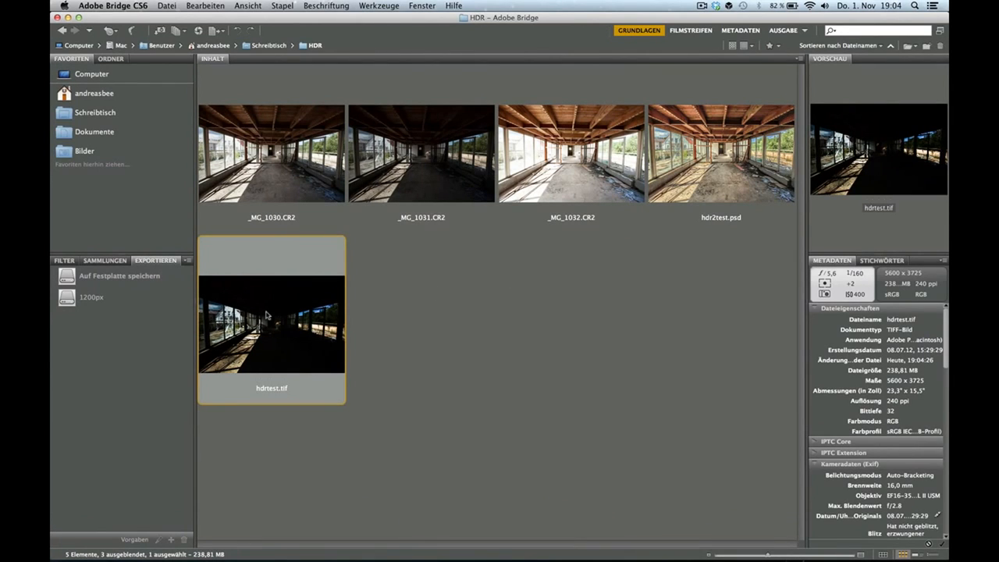
{"action": "right_click", "coordinate": [266, 314]}
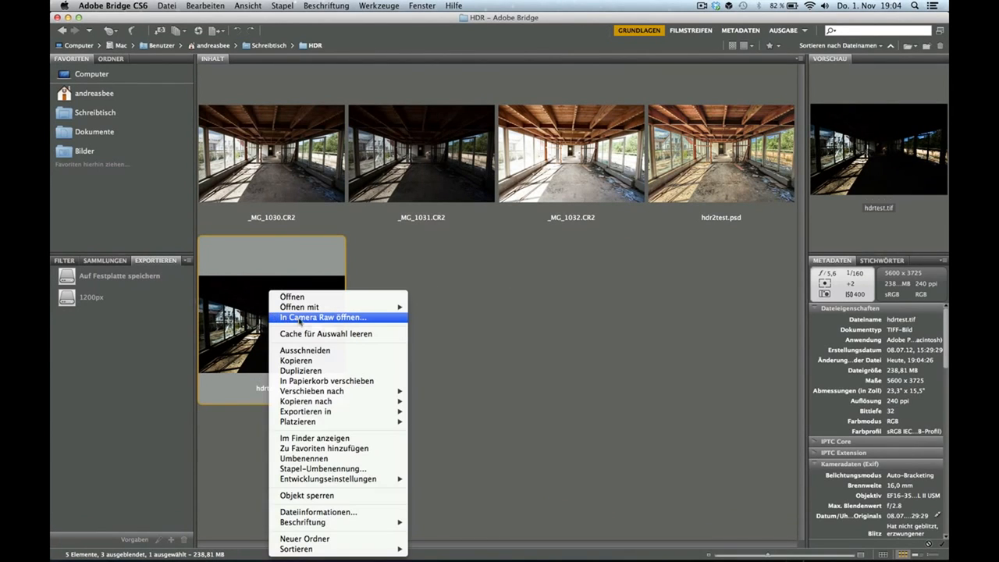
{"action": "left_click", "coordinate": [343, 317]}
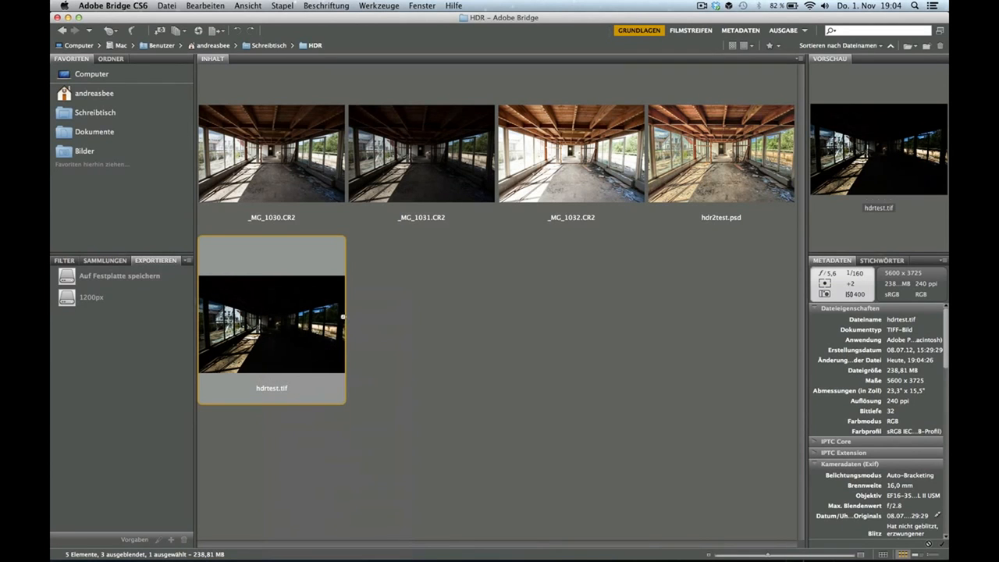
{"action": "key", "text": "super+r"}
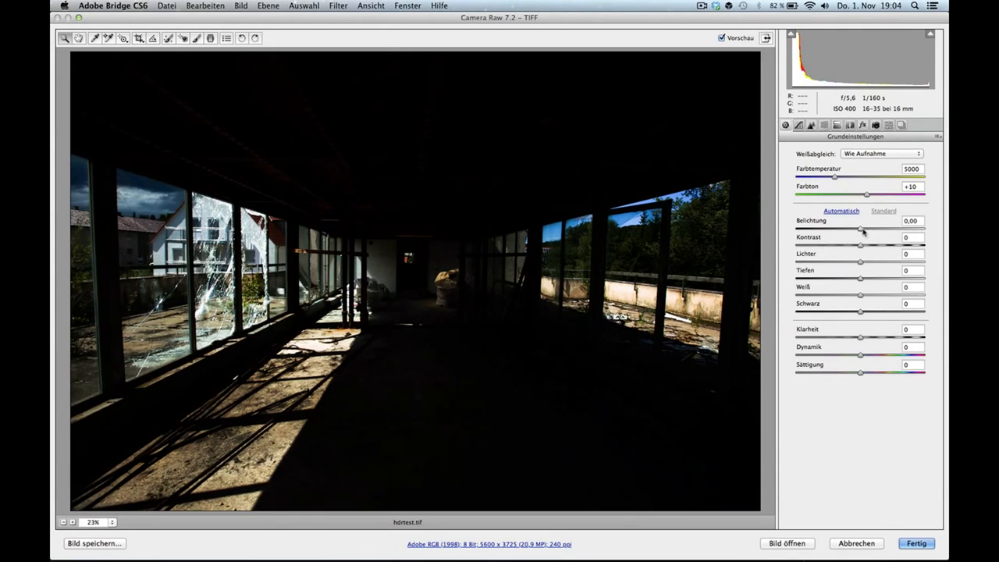
Test the exposure range of hdrtest.tif at +7,15 and -1,50, and set the exposure to +3,40
{"action": "left_click_drag", "start_coordinate": [861, 230], "coordinate": [904, 234]}
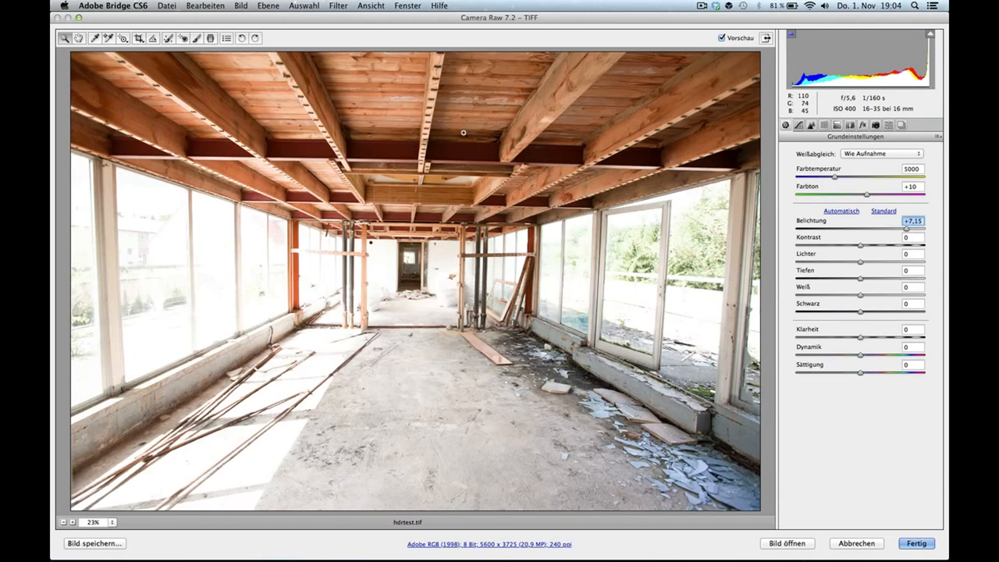
{"action": "left_click_drag", "start_coordinate": [906, 232], "coordinate": [852, 232]}
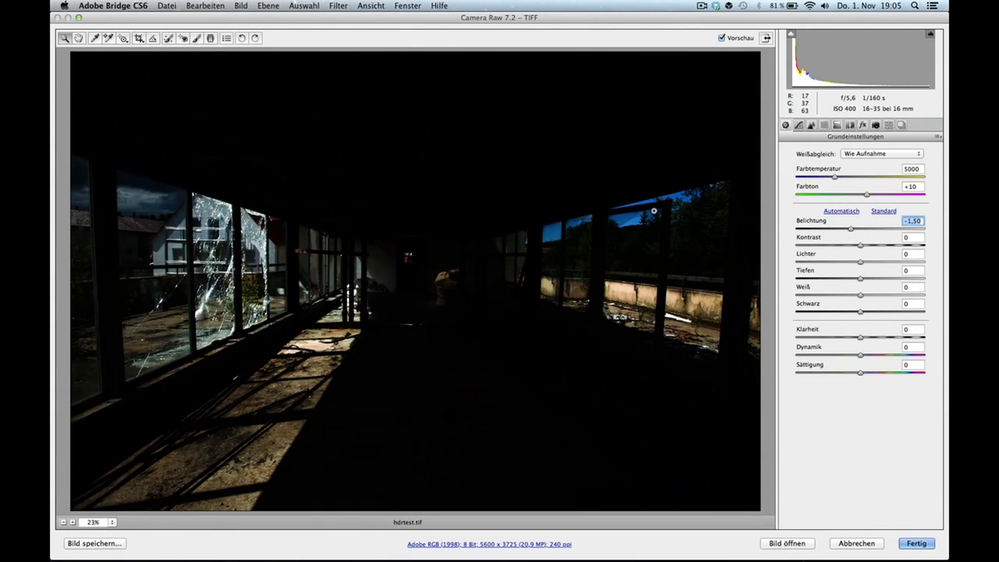
{"action": "left_click", "coordinate": [887, 229]}
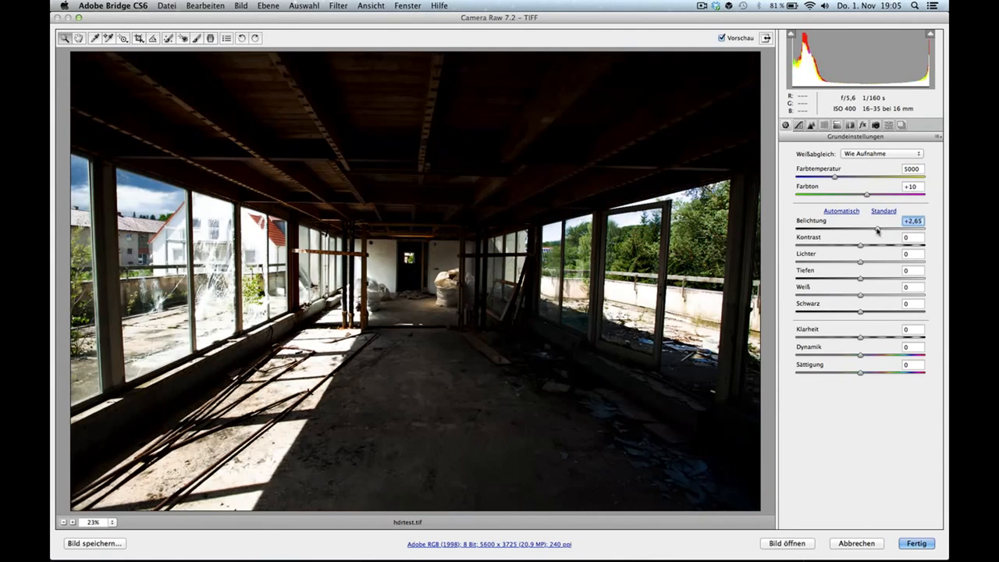
{"action": "left_click_drag", "start_coordinate": [887, 229], "coordinate": [881, 228]}
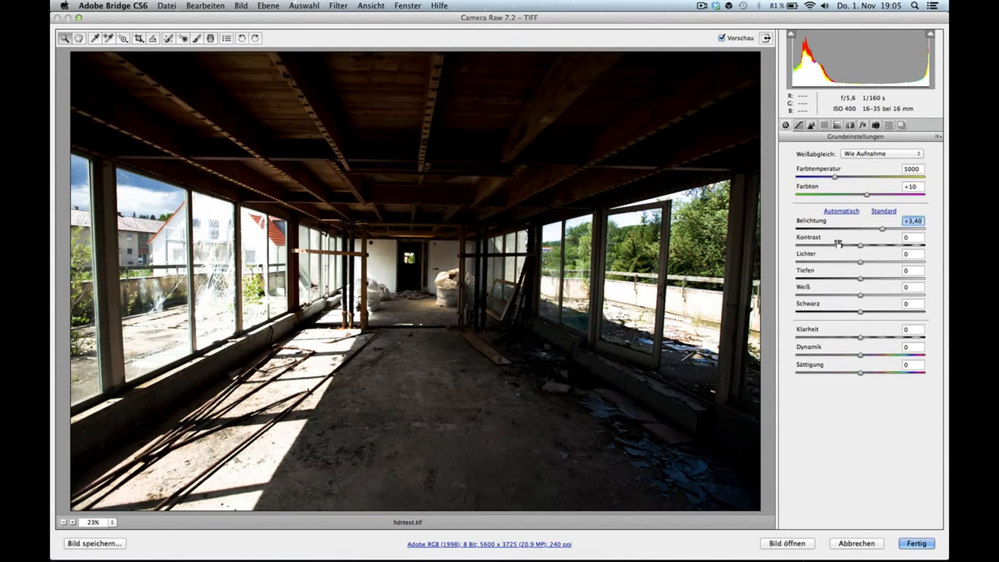
Set hdrtest.tif's Lichter to -73, Tiefen to +93, Weiß to -23, Schwarz to +57 and Klarheit to +47
{"action": "left_click", "coordinate": [818, 261]}
{"action": "left_click_drag", "start_coordinate": [819, 262], "coordinate": [813, 263]}
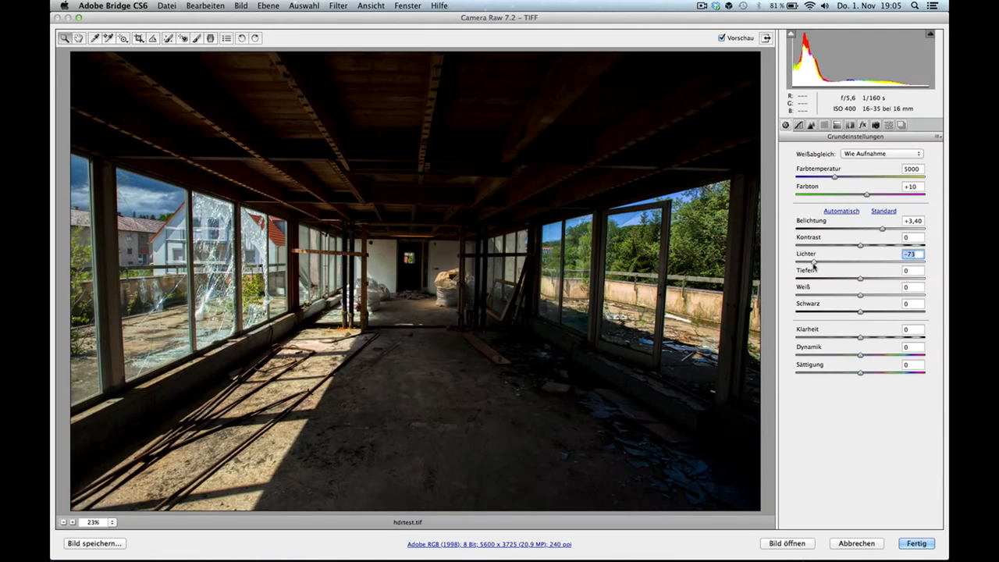
{"action": "left_click", "coordinate": [913, 279]}
{"action": "left_click_drag", "start_coordinate": [913, 281], "coordinate": [921, 279]}
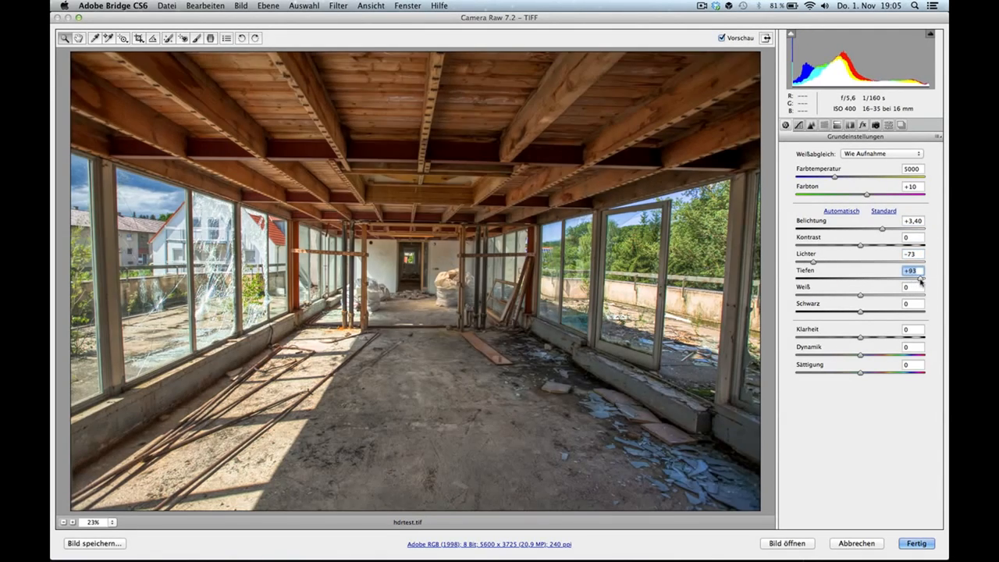
{"action": "left_click_drag", "start_coordinate": [861, 296], "coordinate": [898, 313]}
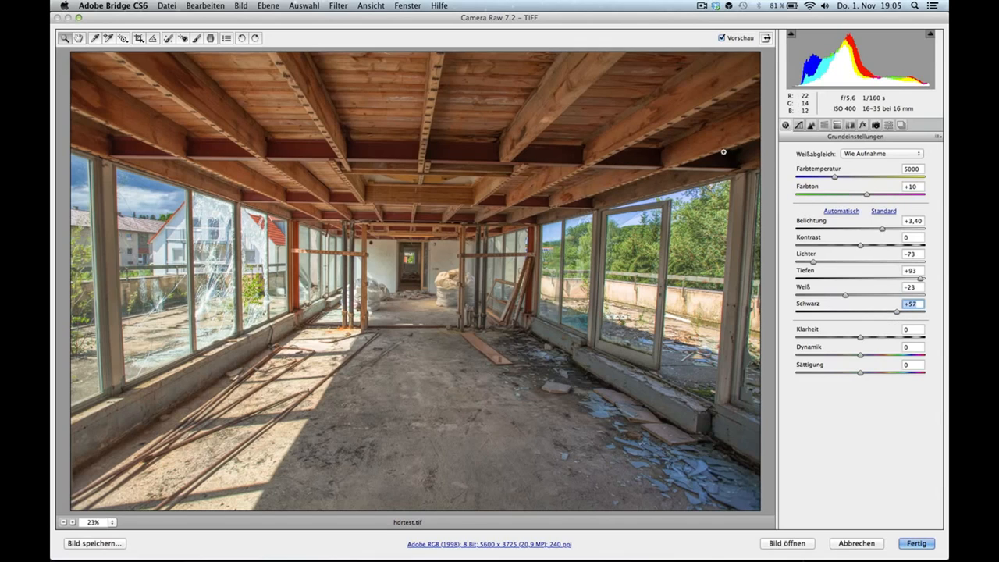
{"action": "left_click_drag", "start_coordinate": [878, 341], "coordinate": [891, 340]}
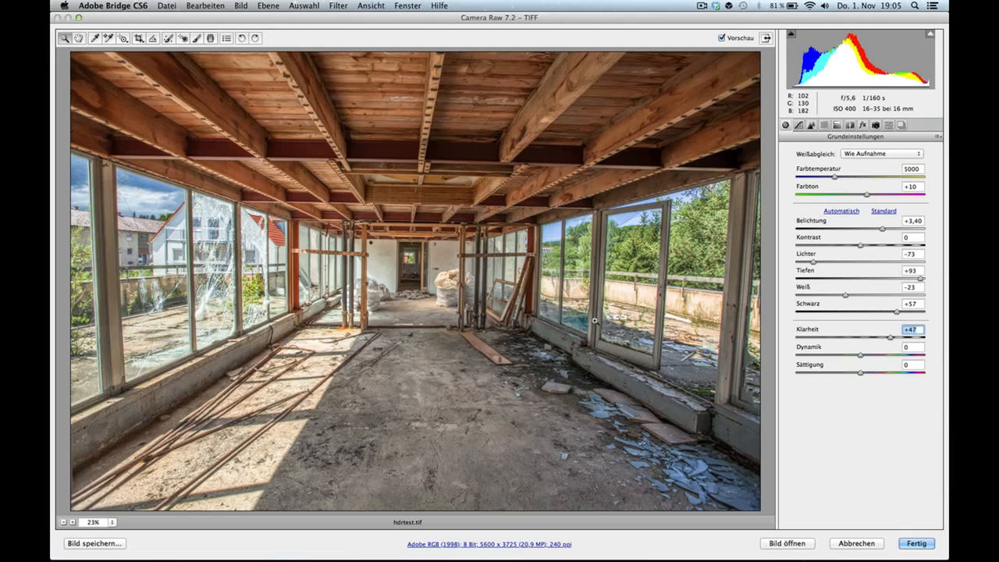
Open the toned hdrtest.tif in Photoshop, converting its document colours to the working colour space
{"action": "left_click", "coordinate": [785, 543]}
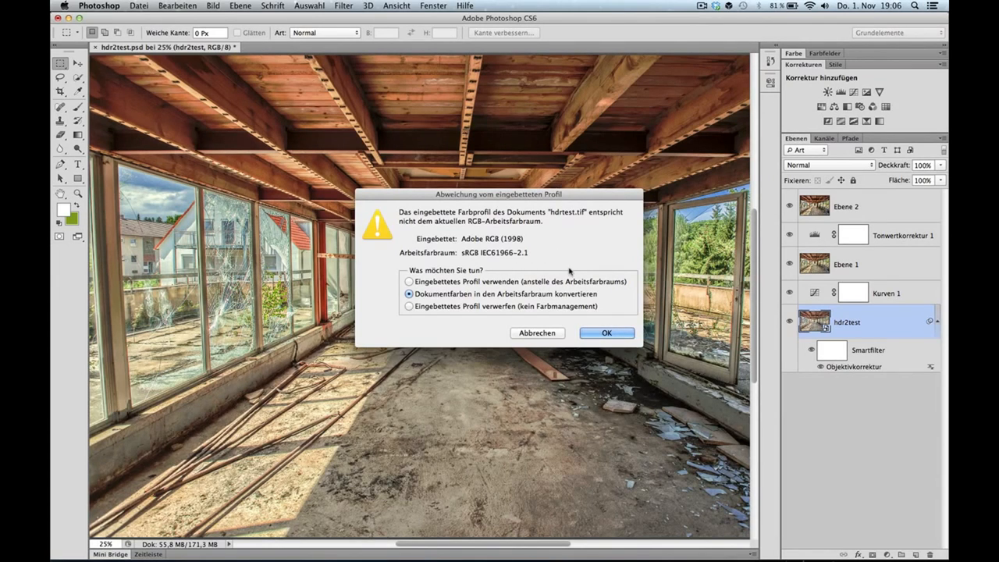
{"action": "left_click", "coordinate": [607, 333]}
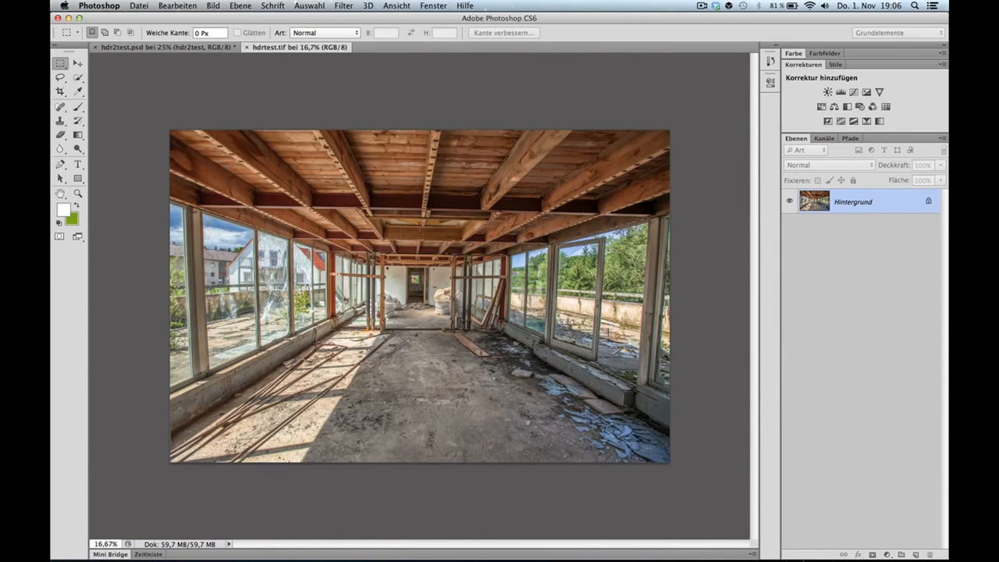
{"action": "scroll", "coordinate": [607, 332], "scroll_direction": "up", "scroll_amount": 4}
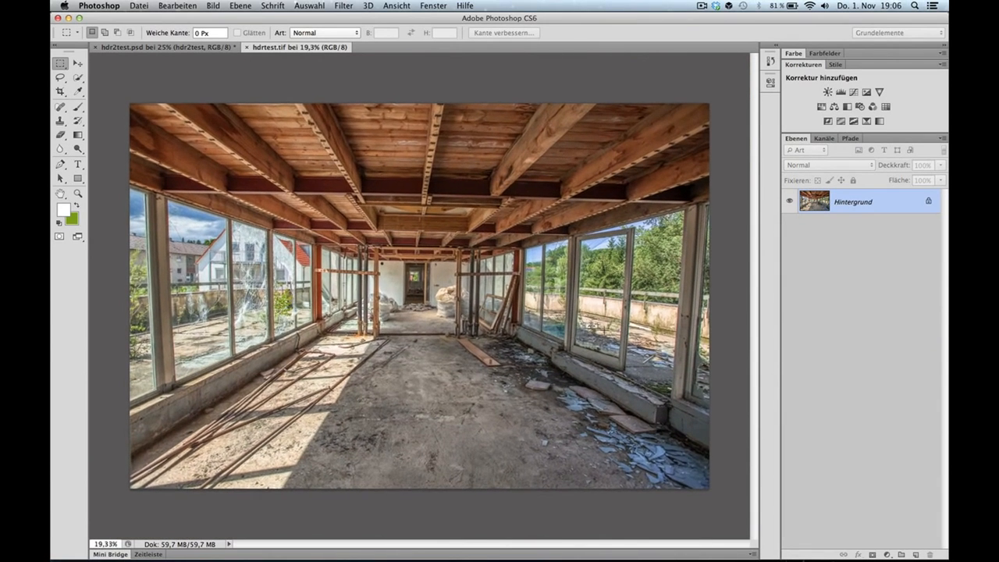
{"action": "scroll", "coordinate": [607, 332], "scroll_direction": "up", "scroll_amount": 1}
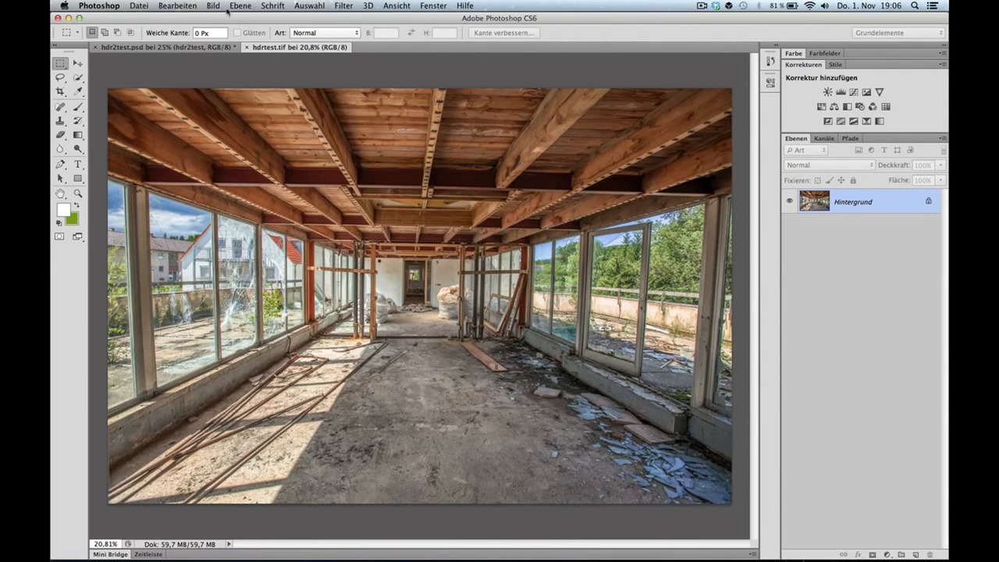
Compare the toned image with hdr2test.psd and return to hdrtest.tif
{"action": "left_click", "coordinate": [207, 48]}
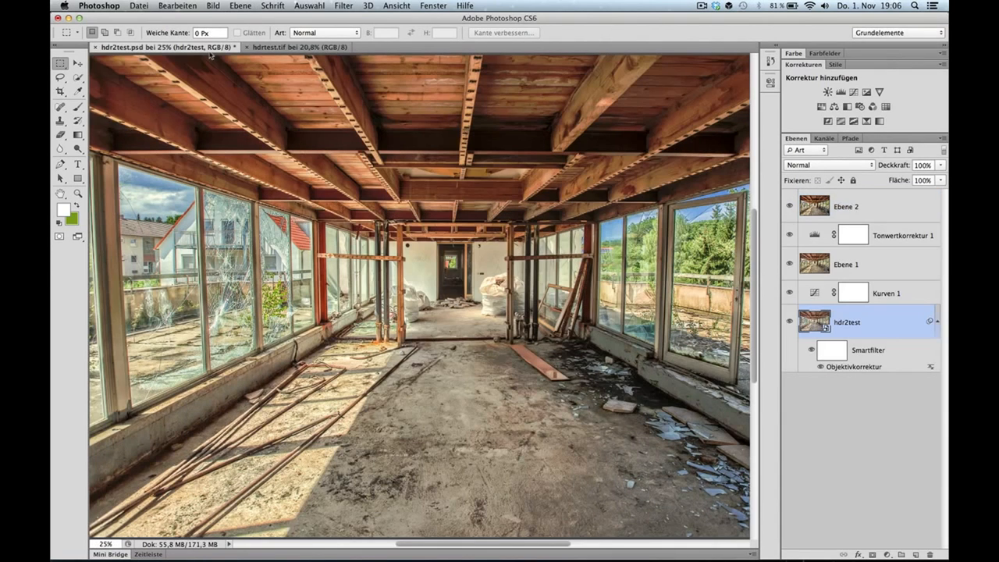
{"action": "scroll", "coordinate": [513, 218], "scroll_direction": "down", "scroll_amount": 2}
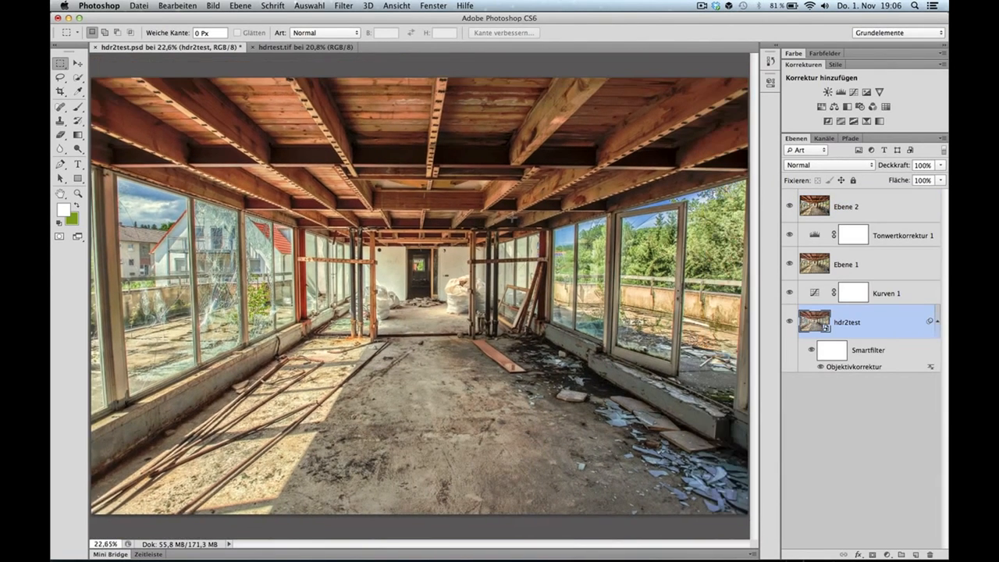
{"action": "left_click", "coordinate": [327, 48]}
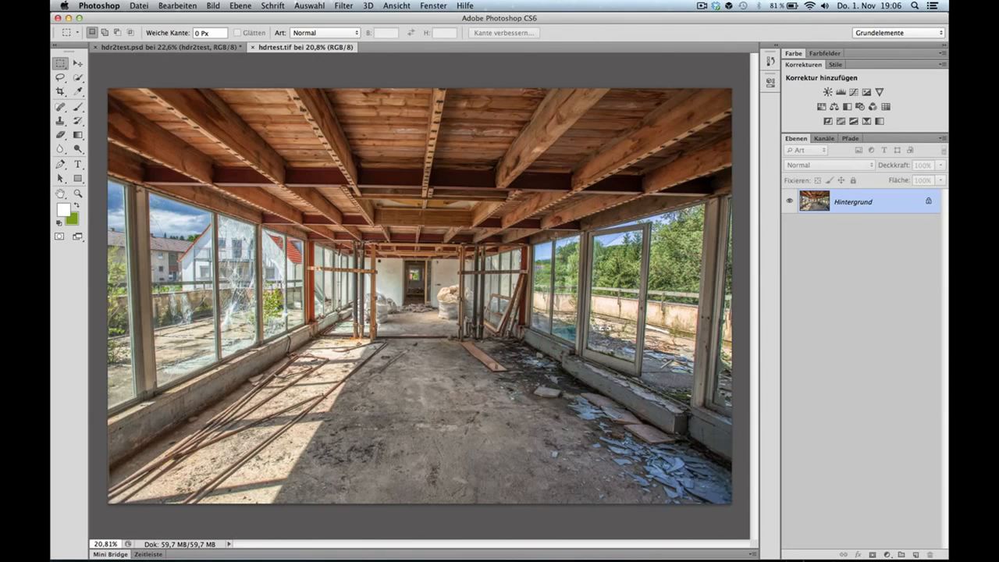
Add a solid colour fill layer above the background of hdrtest.tif, using the Weiches Licht blend mode
{"action": "left_click", "coordinate": [888, 554]}
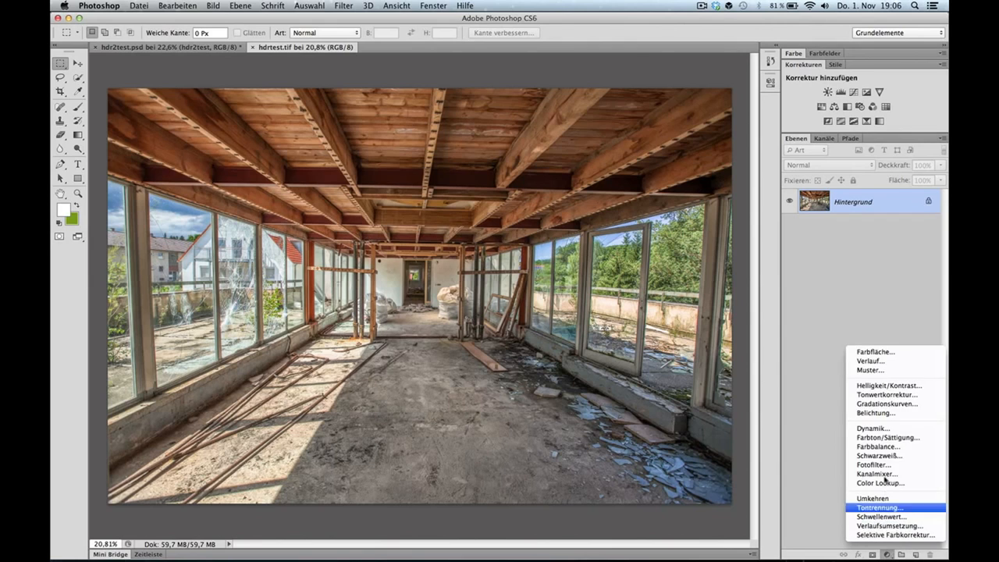
{"action": "left_click", "coordinate": [861, 353]}
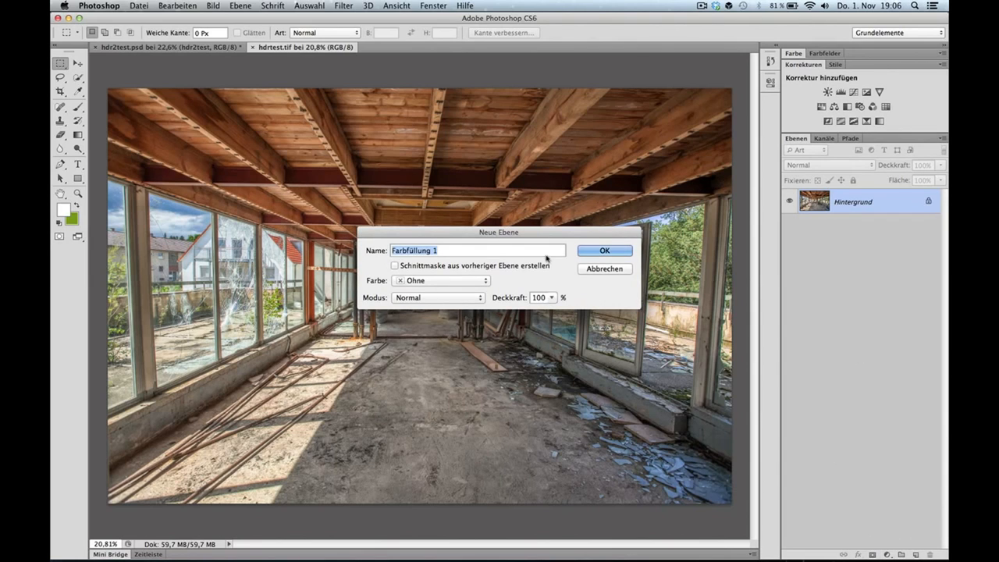
{"action": "left_click", "coordinate": [439, 298]}
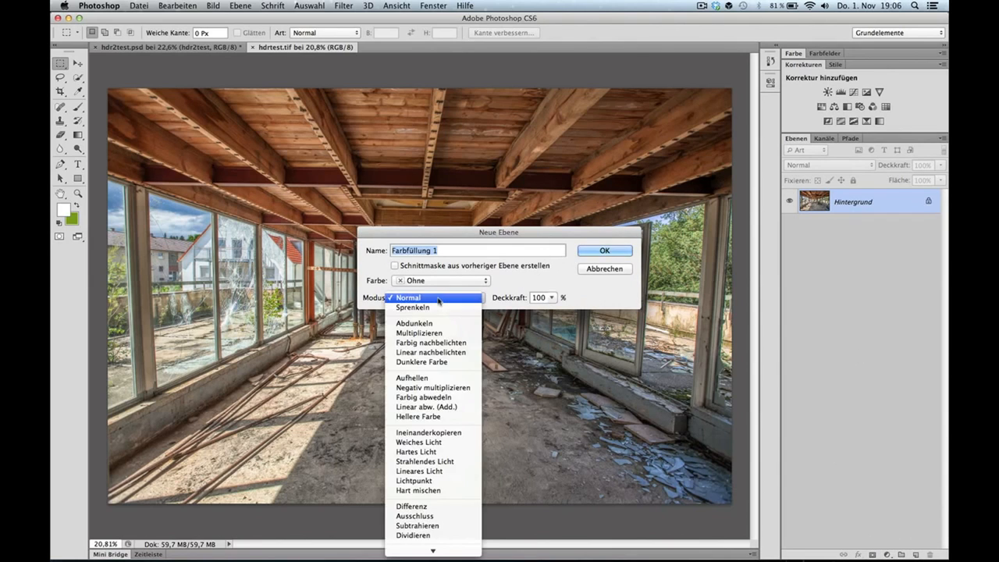
{"action": "left_click", "coordinate": [419, 442]}
{"action": "left_click", "coordinate": [614, 248]}
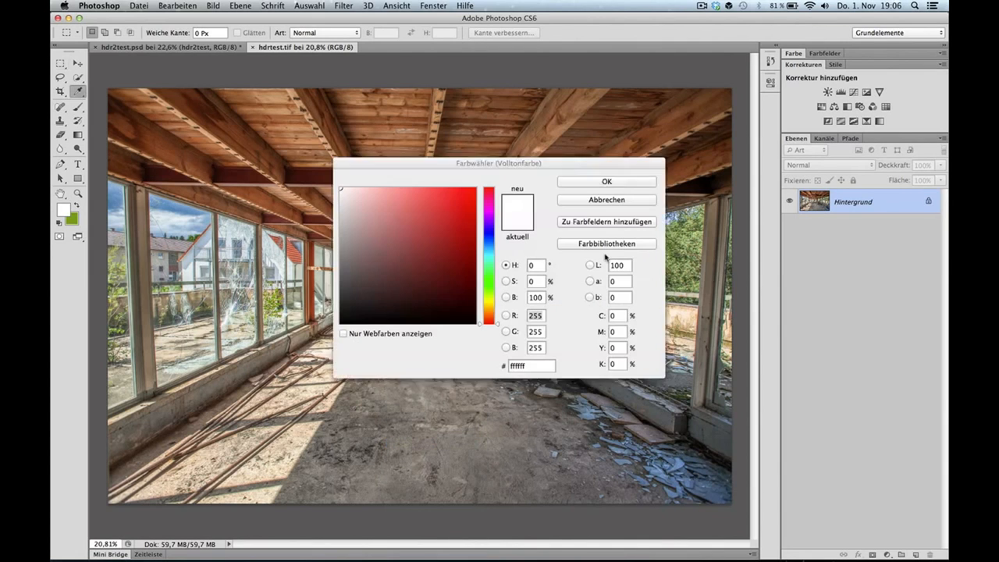
Set the fill layer's colour to the muted brown #8b7b60
{"action": "left_click", "coordinate": [493, 309]}
{"action": "left_click_drag", "start_coordinate": [492, 308], "coordinate": [492, 309]}
{"action": "left_click_drag", "start_coordinate": [455, 256], "coordinate": [382, 251]}
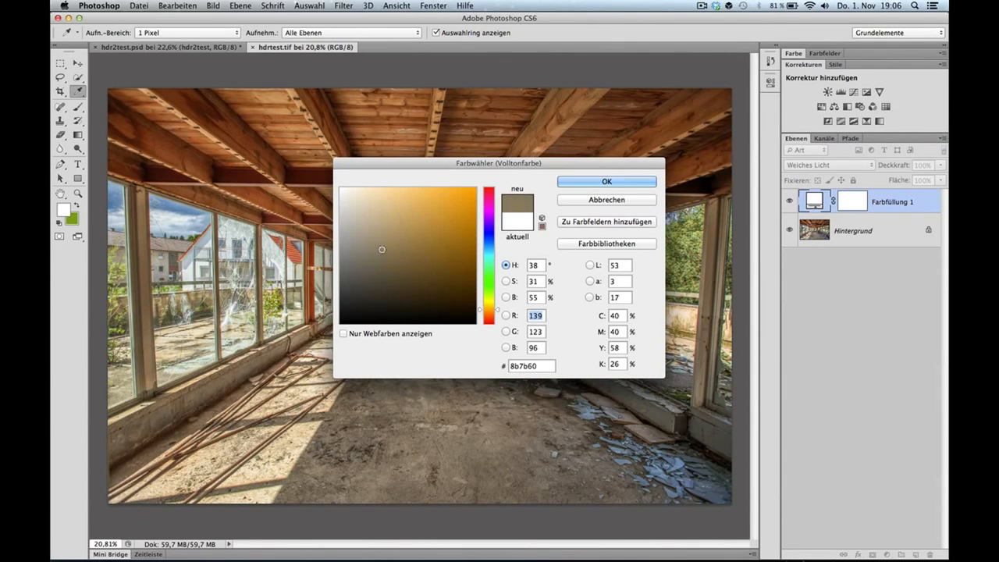
{"action": "left_click", "coordinate": [618, 182]}
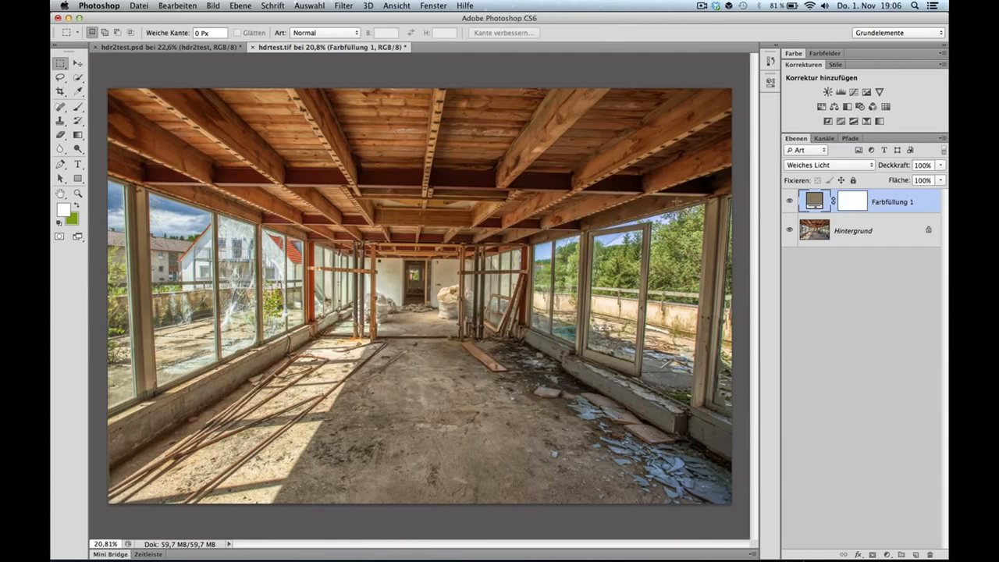
Set the colour fill layer's opacity to 44% and compare the image with and without the layer
{"action": "left_click", "coordinate": [789, 202]}
{"action": "left_click", "coordinate": [789, 202]}
{"action": "left_click", "coordinate": [941, 165]}
{"action": "mouse_move", "coordinate": [918, 176]}
{"action": "left_mouse_down"}
{"action": "mouse_move", "coordinate": [891, 182]}
{"action": "mouse_move", "coordinate": [913, 183]}
{"action": "left_mouse_up"}
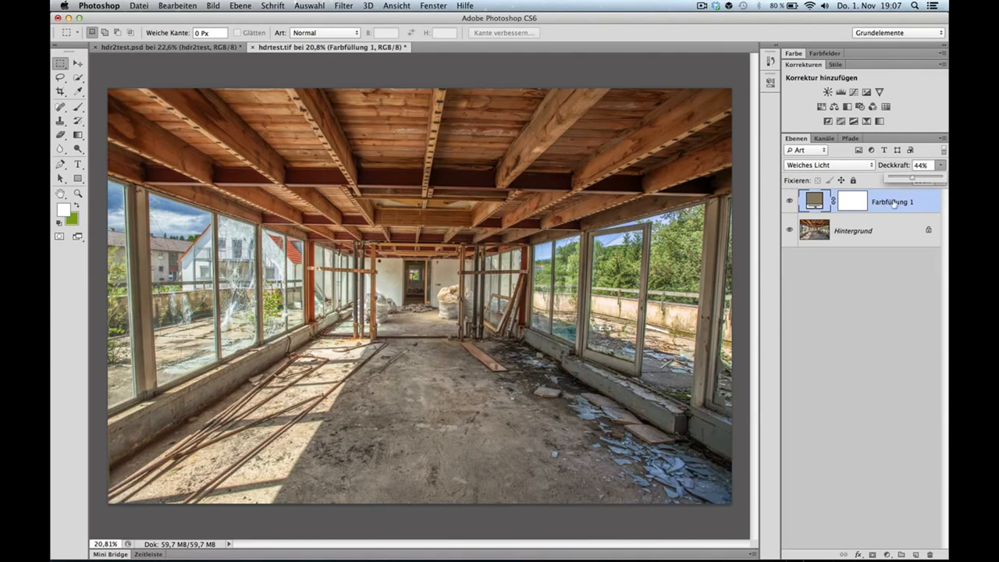
{"action": "left_click", "coordinate": [789, 202]}
{"action": "left_click", "coordinate": [788, 203]}
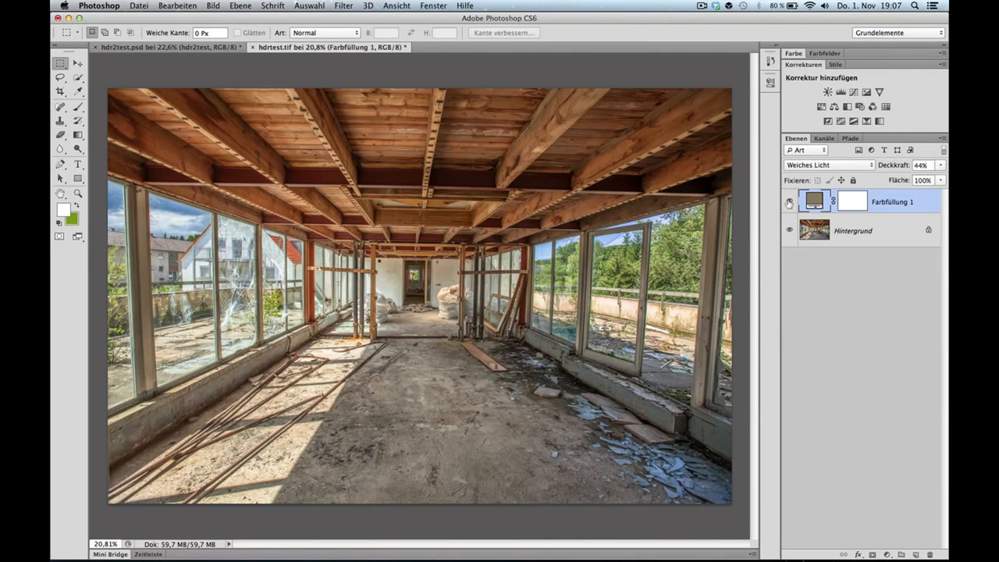
{"action": "left_click", "coordinate": [788, 203]}
{"action": "left_click", "coordinate": [788, 203]}
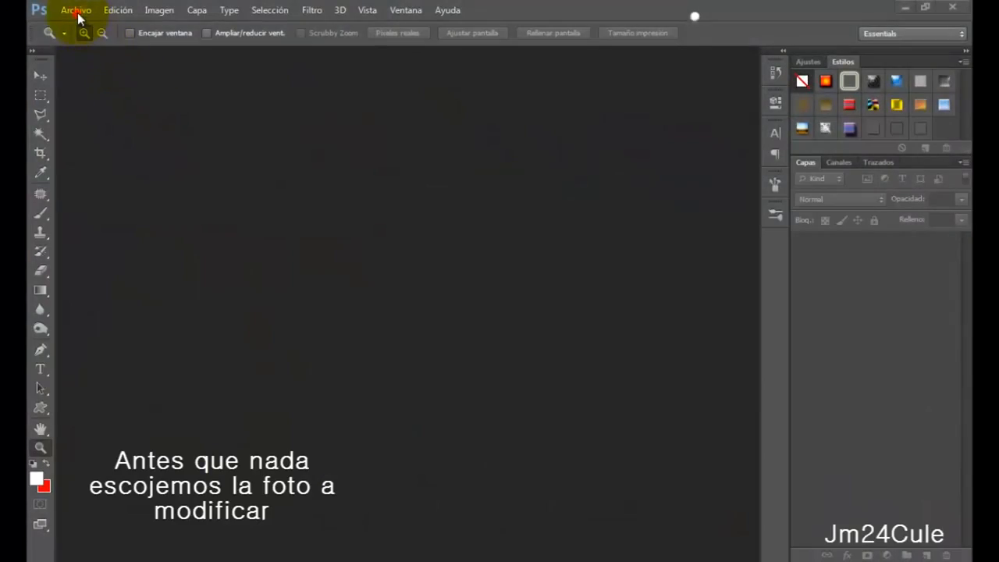
Open the portrait masajea-el_1352291252358.jpg from the Tutoriales Cs6 folder
{"action": "left_click", "coordinate": [75, 10]}
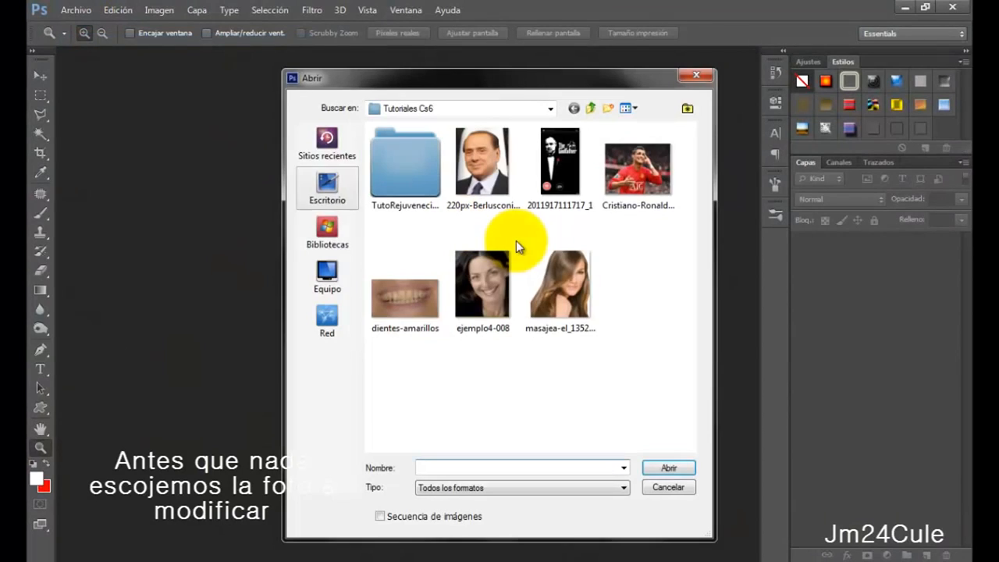
{"action": "double_click", "coordinate": [551, 274]}
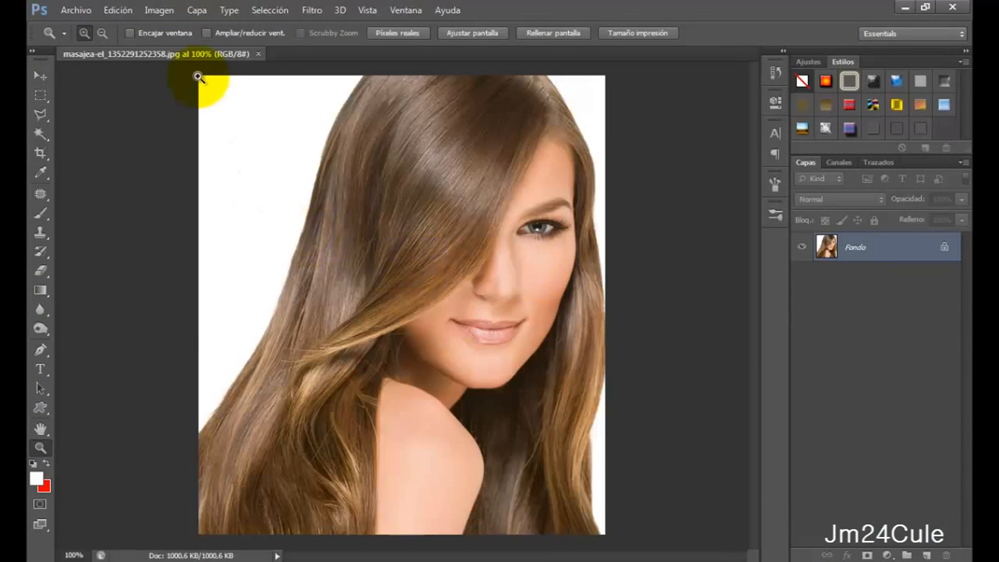
Resize the portrait to a width of 400 pixels with constrained proportions
{"action": "left_click", "coordinate": [160, 11]}
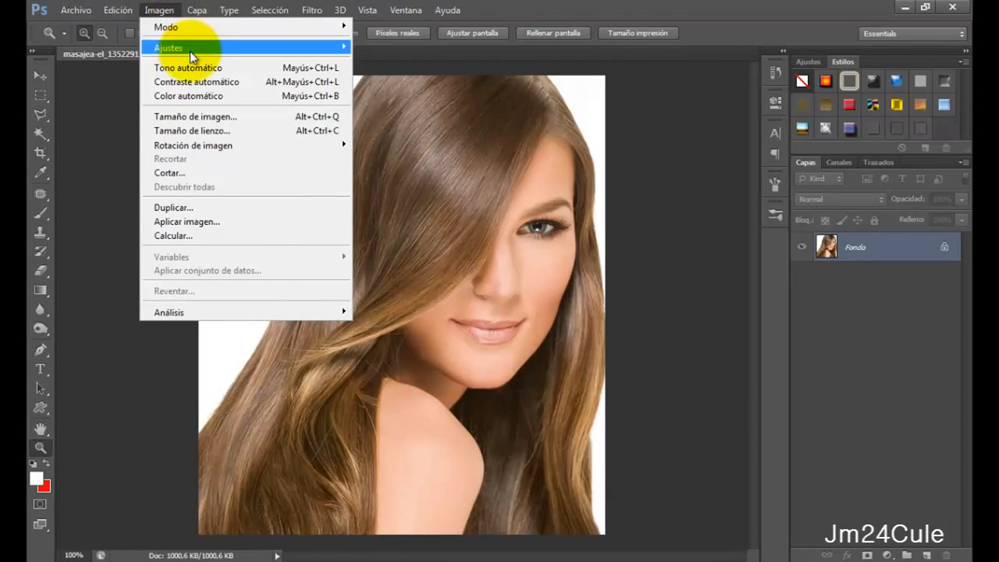
{"action": "left_click", "coordinate": [230, 118]}
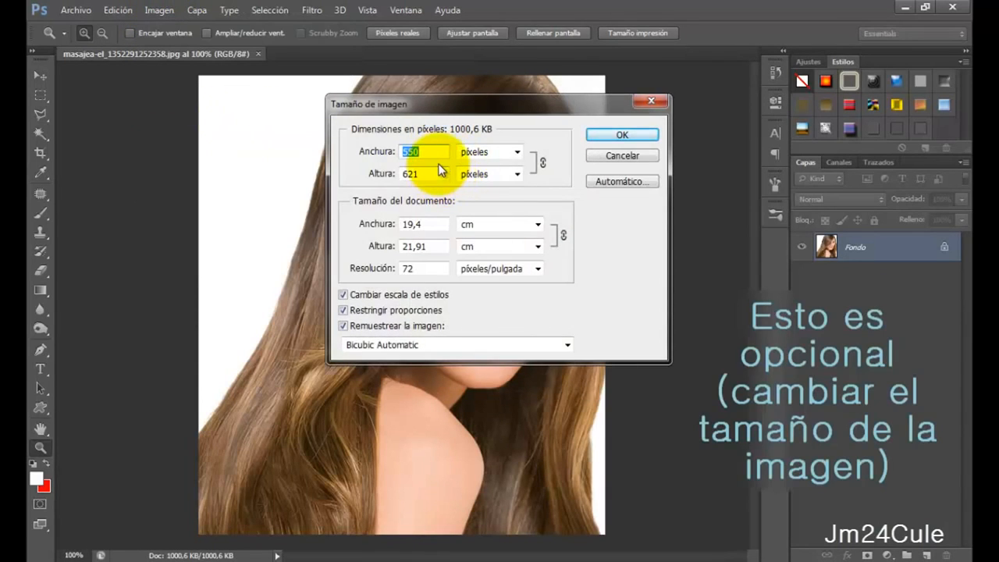
{"action": "type", "text": "400"}
{"action": "left_click", "coordinate": [618, 133]}
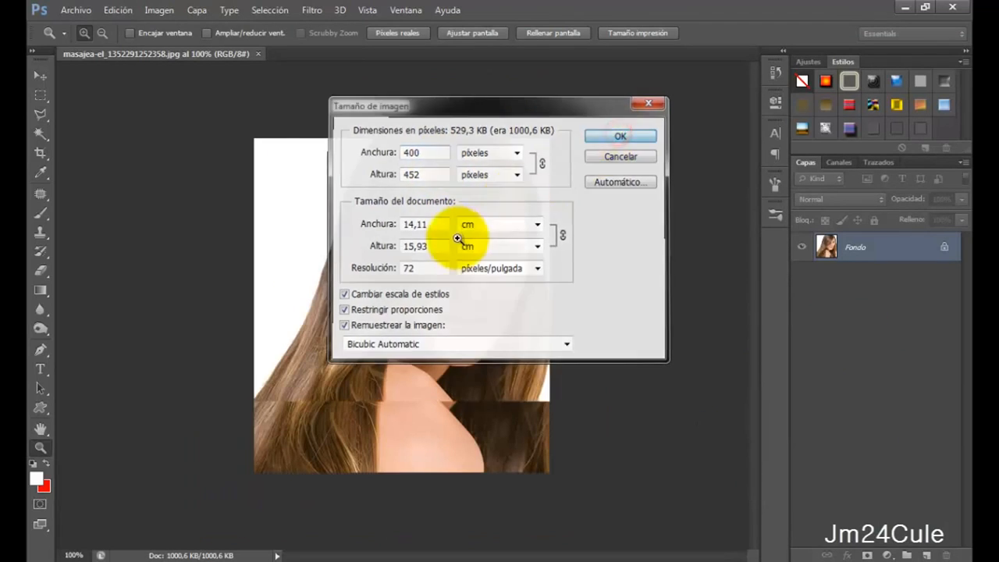
{"action": "right_click", "coordinate": [434, 259]}
{"action": "left_click", "coordinate": [458, 286]}
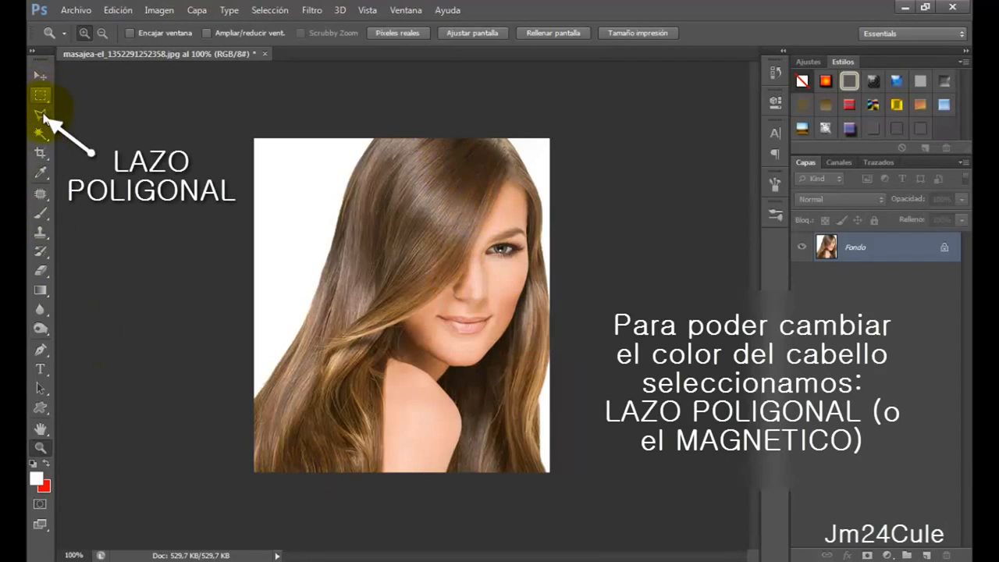
Start a Polygonal Lasso selection along the hair's outer edge, from the photo's left border up to the crown
{"action": "left_click", "coordinate": [40, 115]}
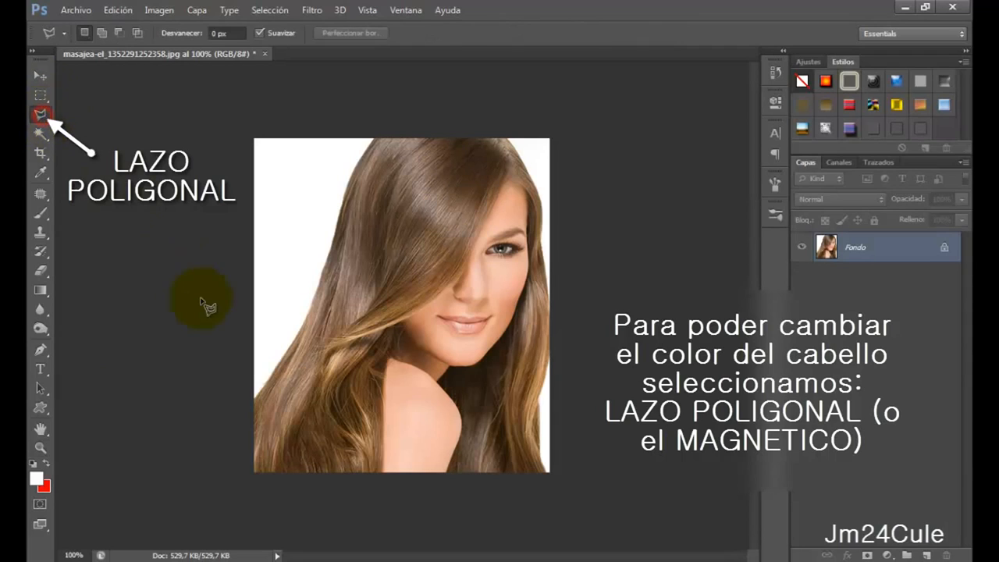
{"action": "left_click", "coordinate": [250, 403]}
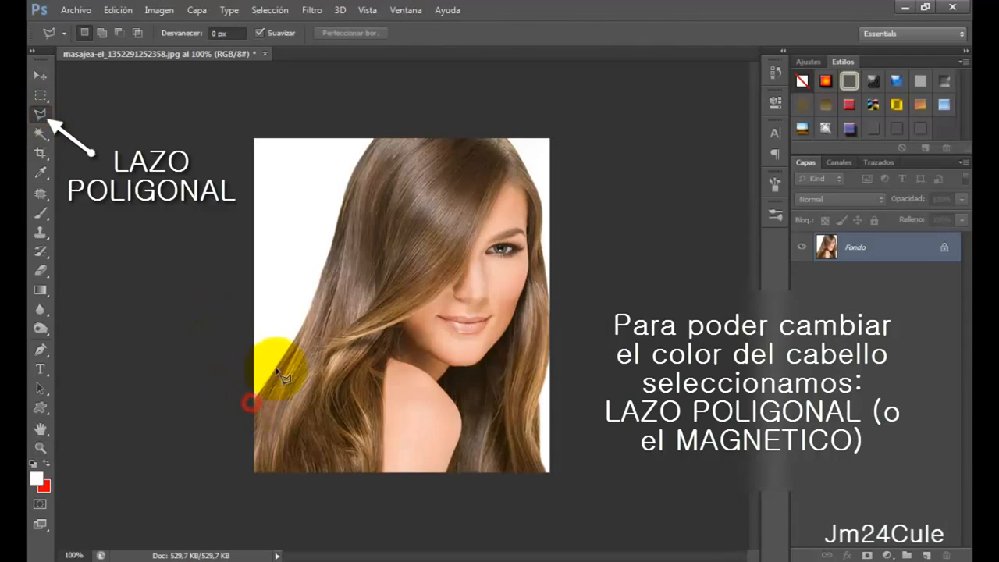
{"action": "left_click", "coordinate": [281, 357]}
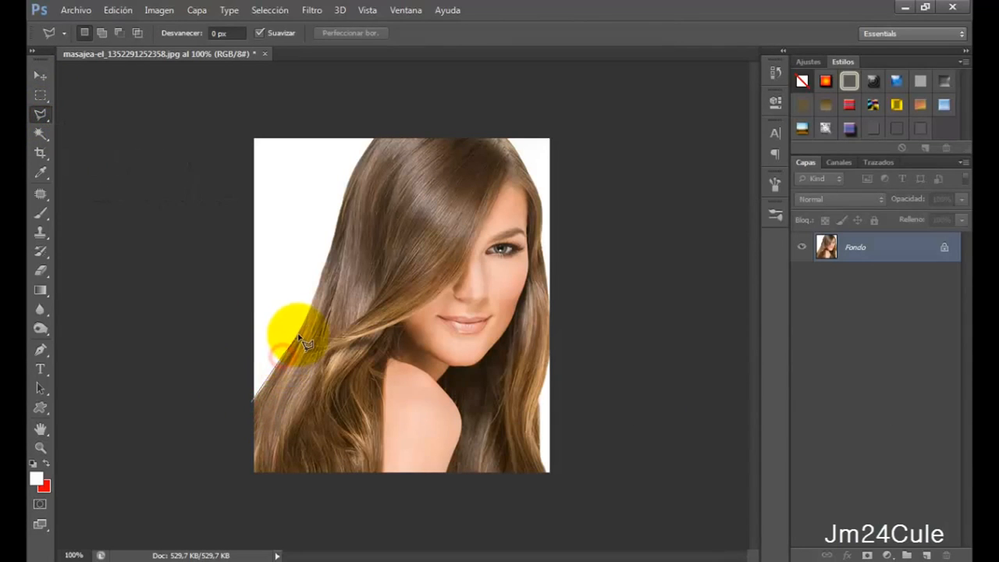
{"action": "left_click", "coordinate": [299, 330]}
{"action": "left_click", "coordinate": [308, 316]}
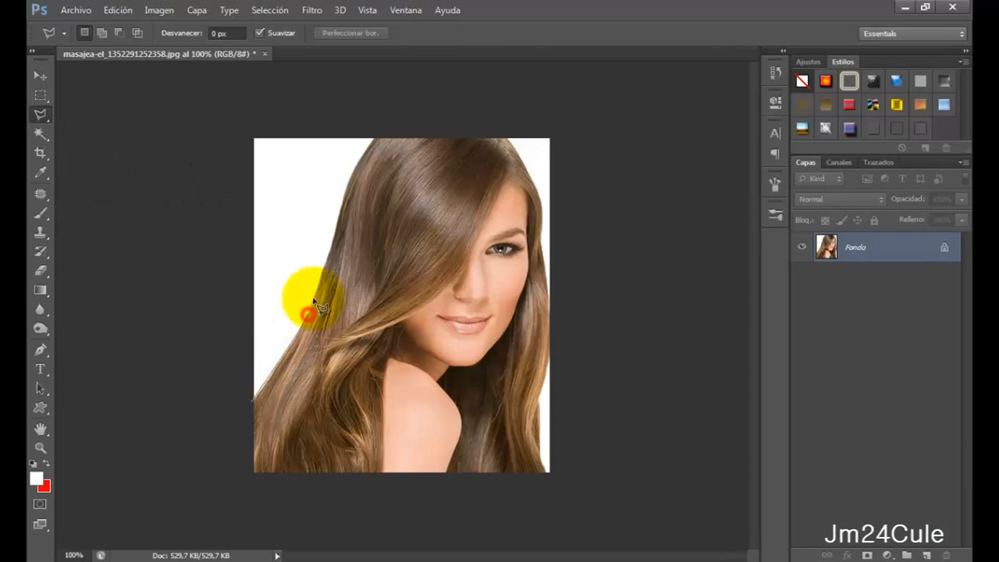
{"action": "left_click", "coordinate": [318, 286]}
{"action": "left_click", "coordinate": [327, 262]}
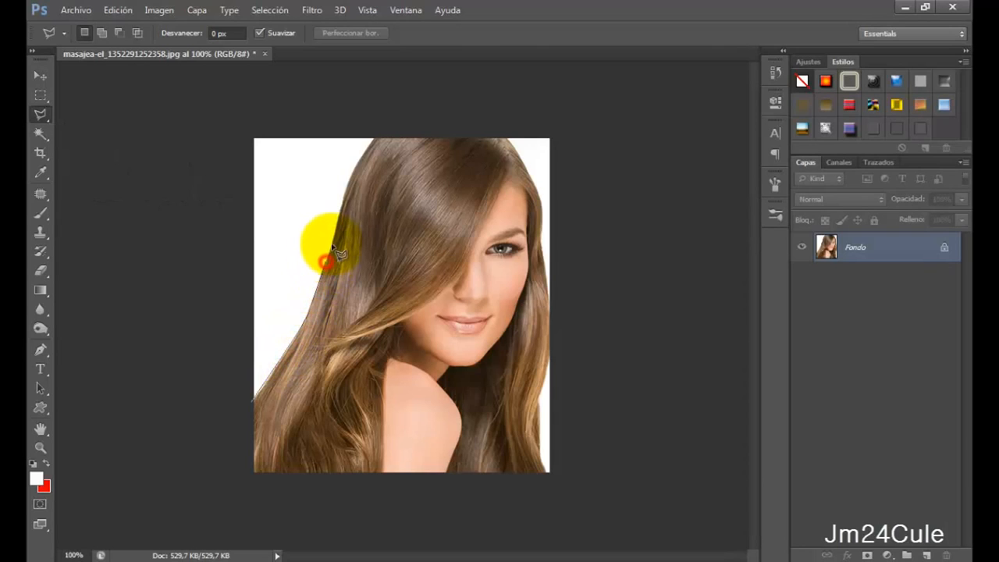
{"action": "left_click", "coordinate": [330, 239]}
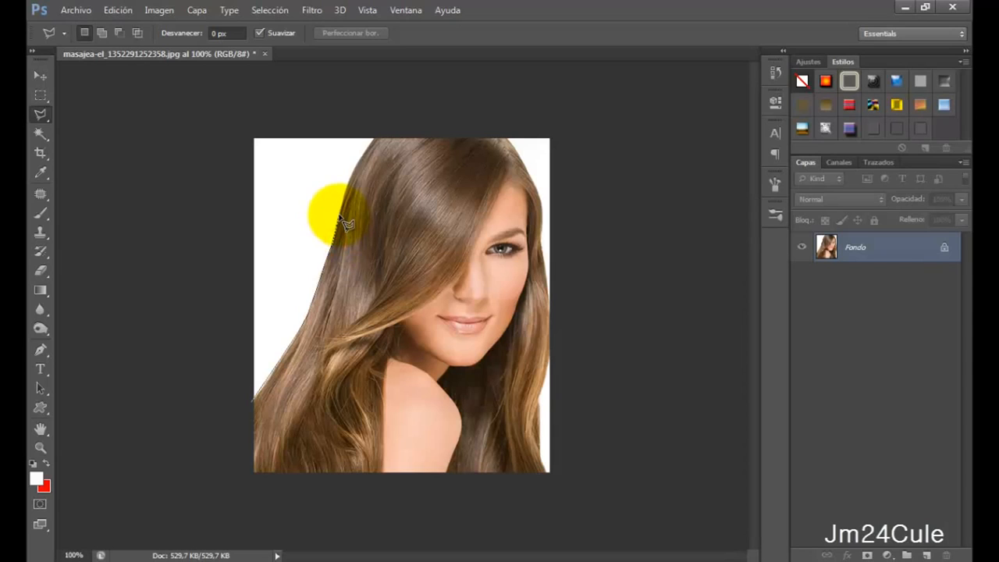
{"action": "left_click", "coordinate": [339, 217]}
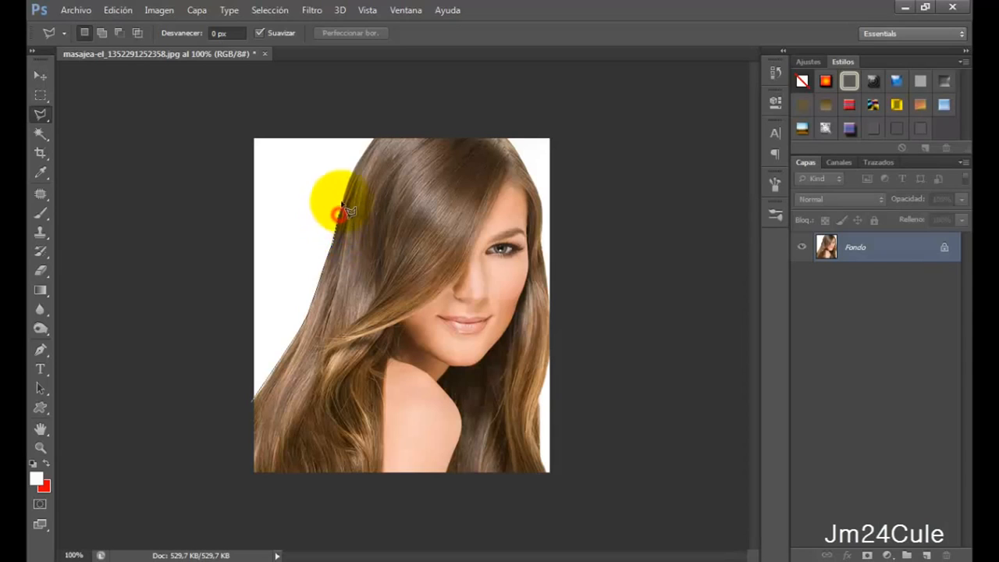
{"action": "left_click", "coordinate": [356, 163]}
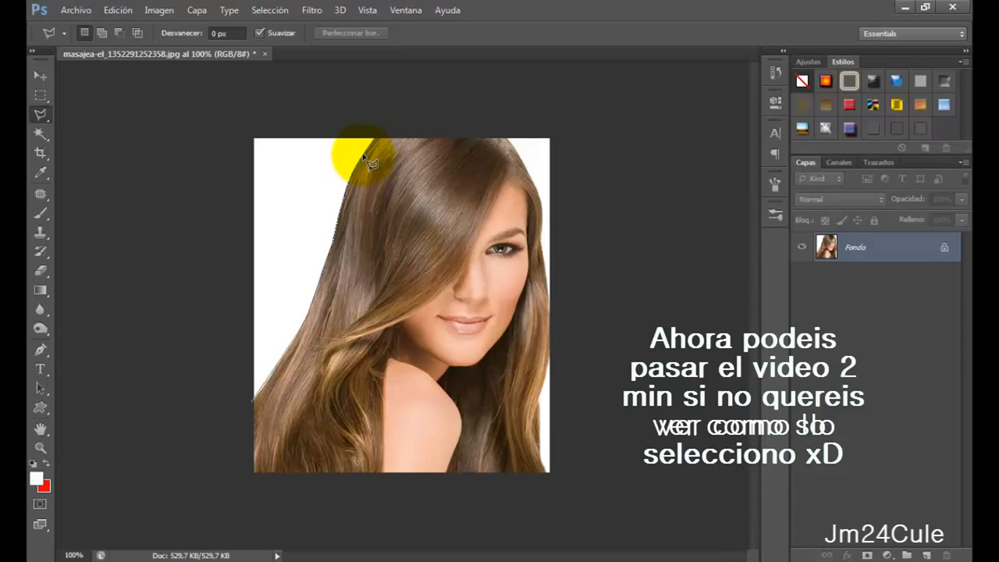
{"action": "left_click", "coordinate": [377, 135]}
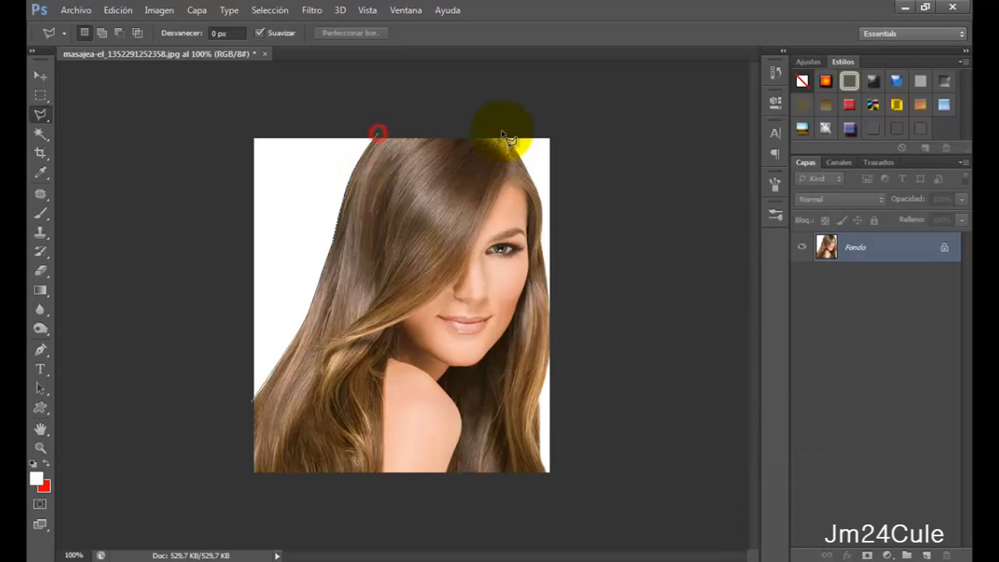
Continue the lasso outline across the crown, past the forehead and down the fringe to the top of the shoulder
{"action": "left_click", "coordinate": [506, 138]}
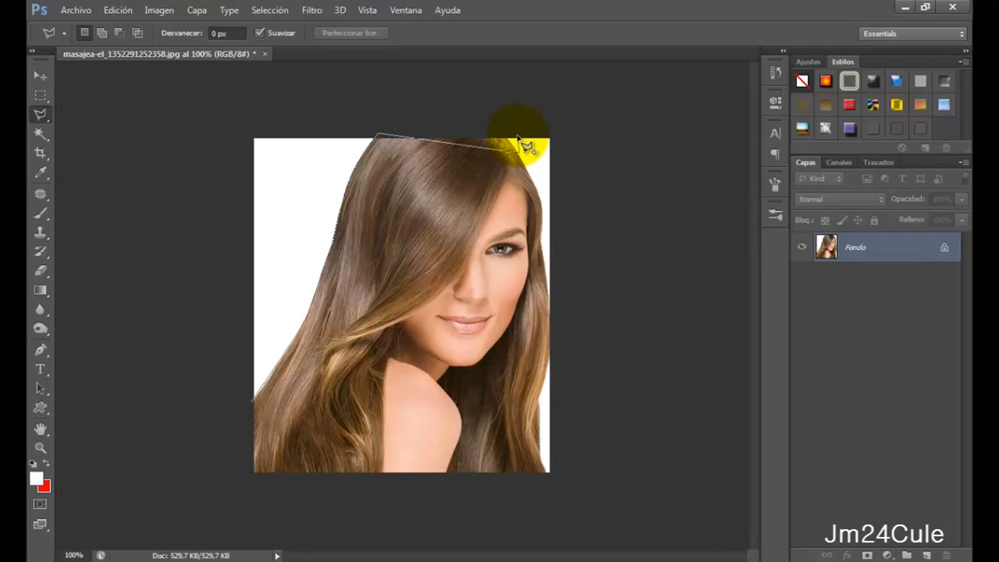
{"action": "left_click", "coordinate": [513, 193]}
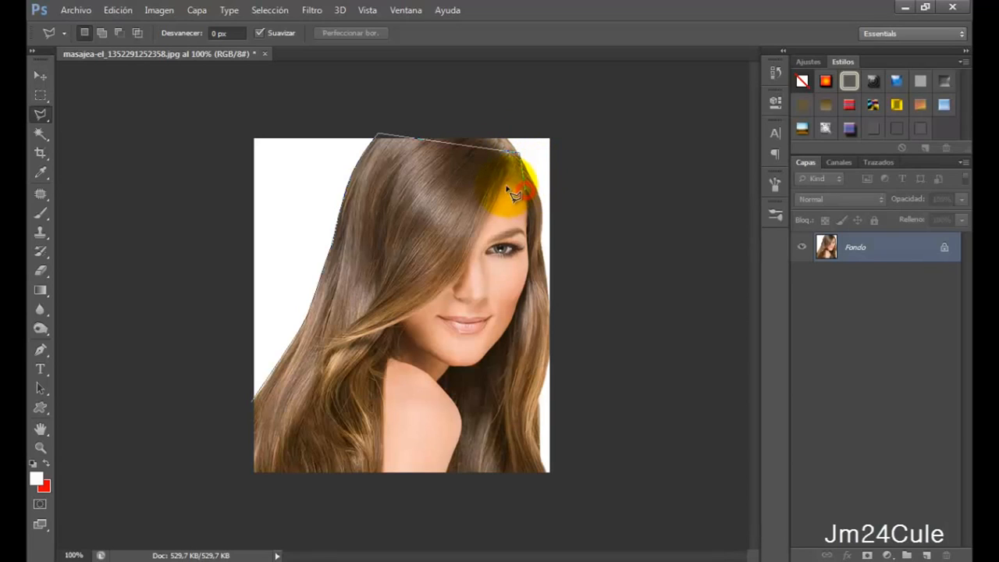
{"action": "left_click", "coordinate": [478, 240]}
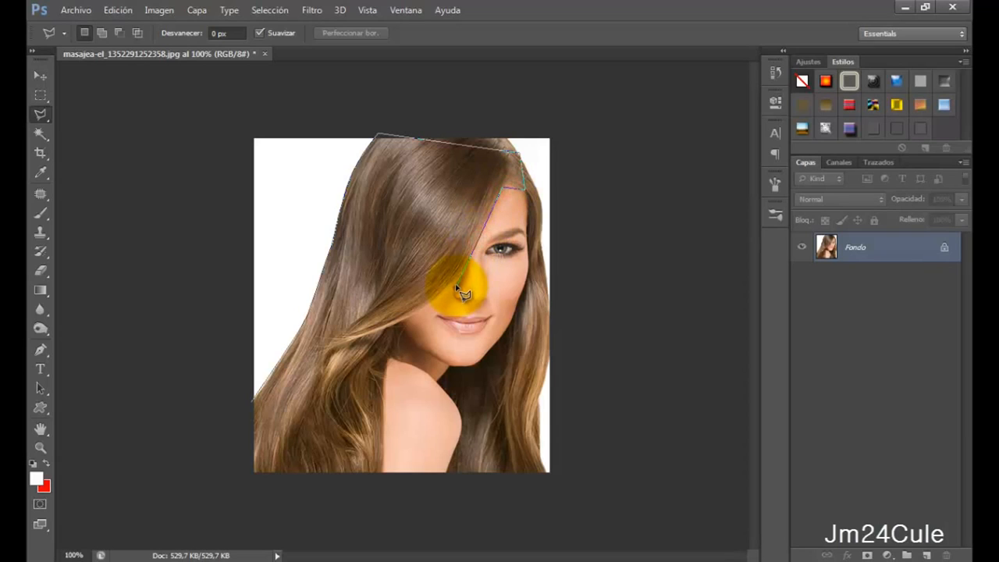
{"action": "left_click", "coordinate": [431, 301]}
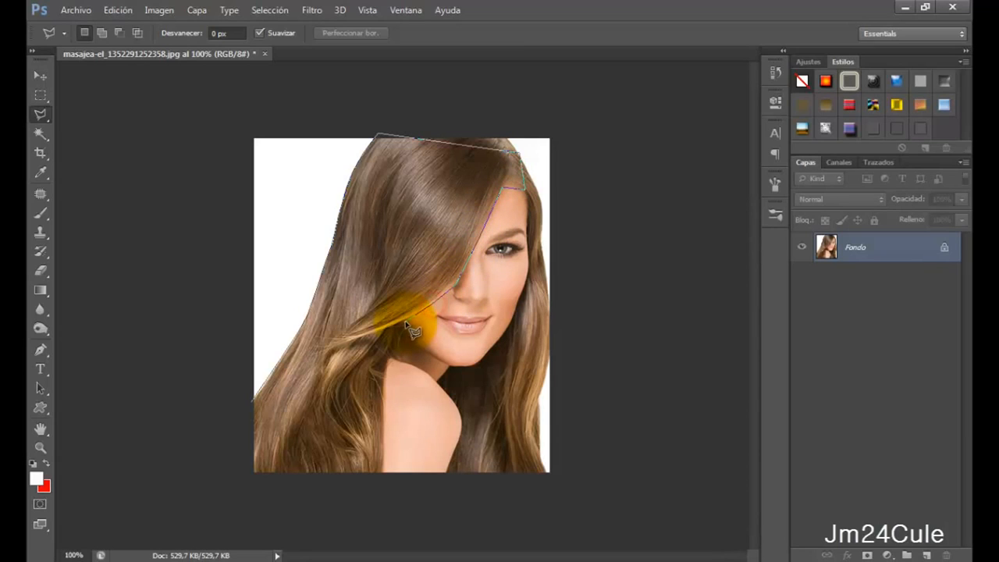
{"action": "left_click", "coordinate": [406, 320]}
{"action": "left_click", "coordinate": [399, 341]}
{"action": "left_click", "coordinate": [401, 361]}
{"action": "left_click", "coordinate": [388, 364]}
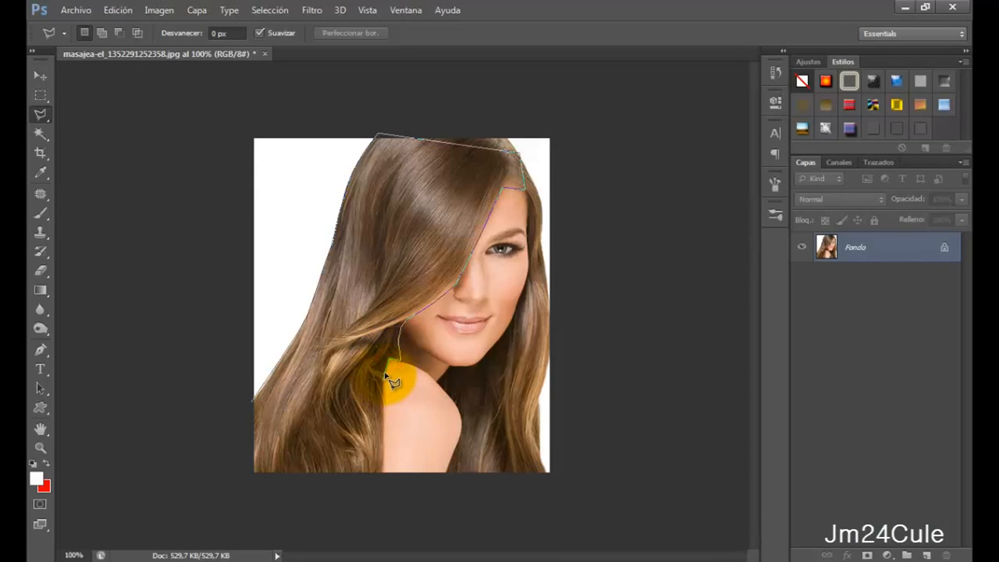
Trace the hair's edge down beside the shoulder and close the lasso outline below the photo's lower-left corner
{"action": "left_click", "coordinate": [383, 431]}
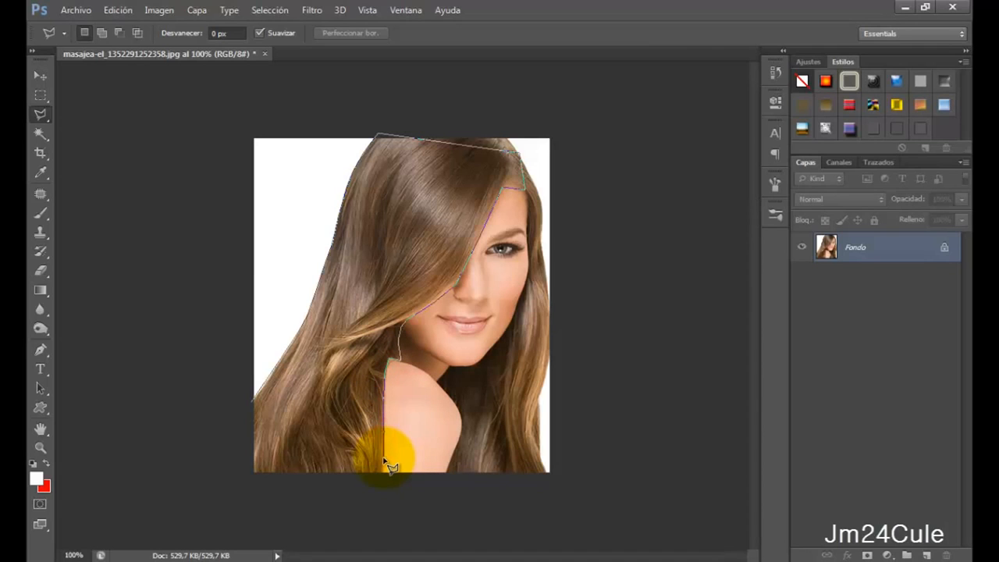
{"action": "left_click", "coordinate": [383, 457]}
{"action": "left_click", "coordinate": [384, 475]}
{"action": "left_click", "coordinate": [258, 523]}
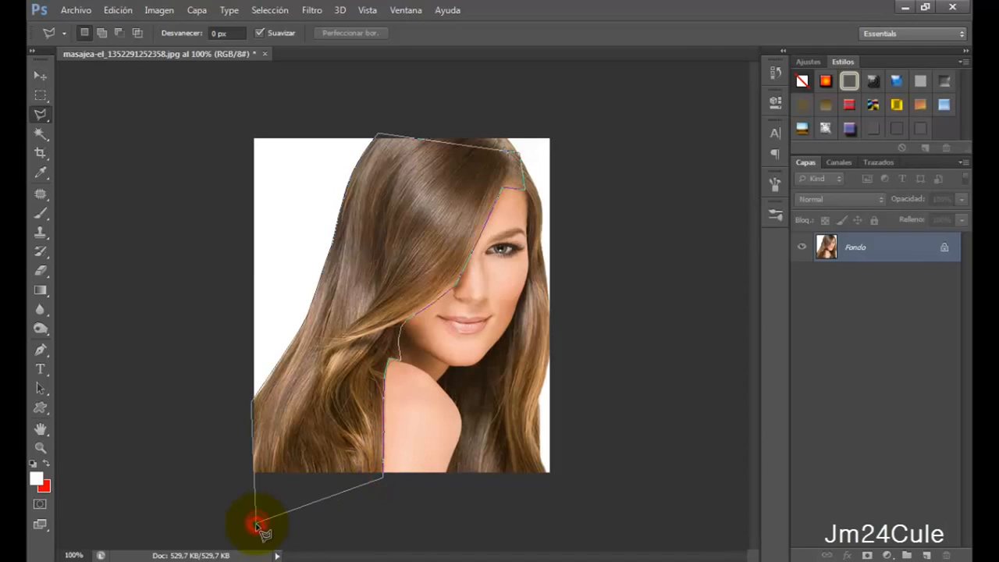
{"action": "left_click", "coordinate": [256, 524]}
Add the small area at the photo's lower-left corner to the hair selection with the Polygonal Lasso
{"action": "left_click", "coordinate": [275, 456], "text": "shift"}
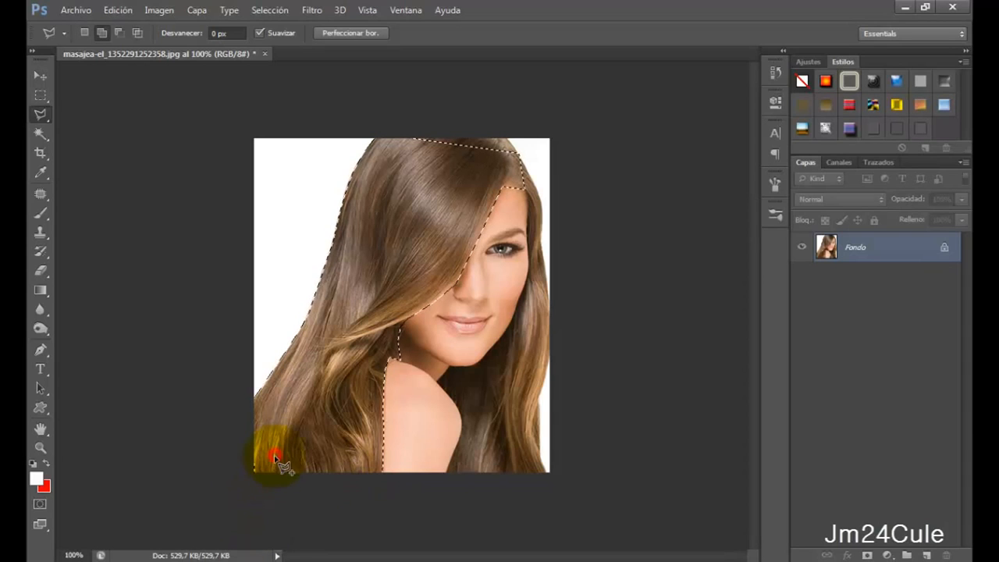
{"action": "left_click", "coordinate": [267, 481]}
{"action": "left_click", "coordinate": [238, 482]}
{"action": "double_click", "coordinate": [238, 465]}
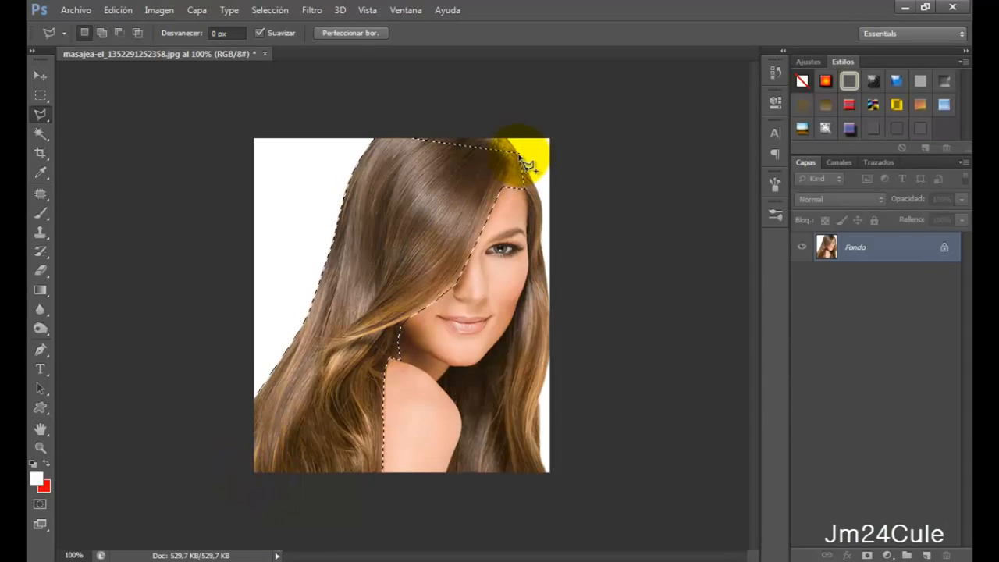
Add the missed strip of hair along the crown at the photo's upper border to the selection
{"action": "left_click", "coordinate": [495, 118], "text": "shift"}
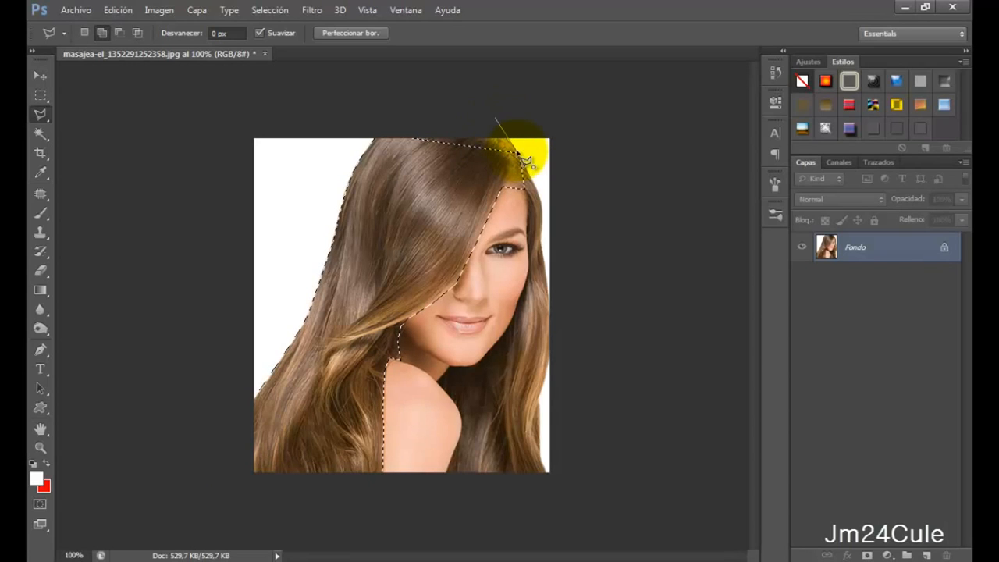
{"action": "left_click", "coordinate": [511, 148]}
{"action": "left_click", "coordinate": [490, 122]}
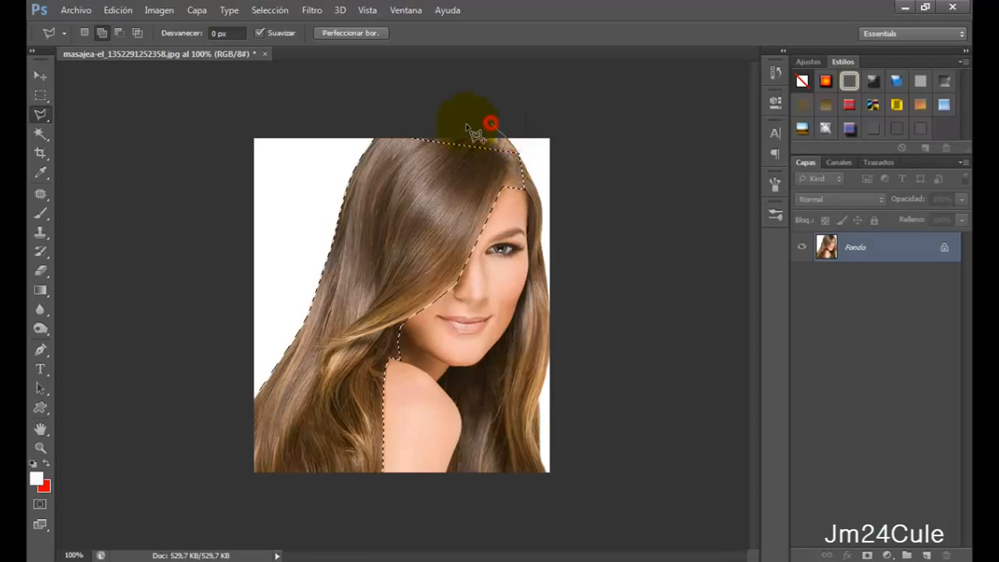
{"action": "left_click", "coordinate": [406, 123]}
{"action": "double_click", "coordinate": [403, 170]}
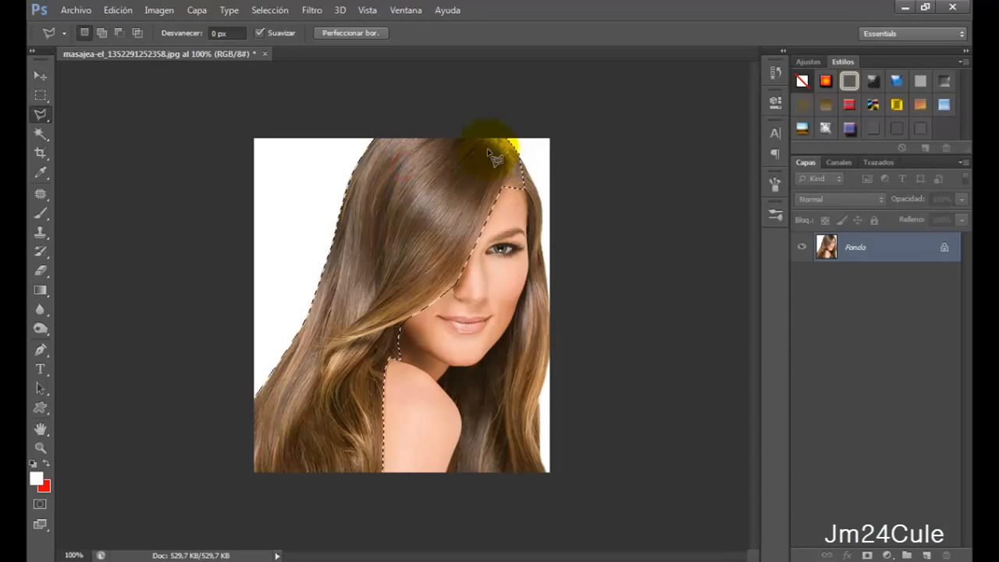
Subtract the sliver of background beside the crown and the area at the top of the forehead from the selection
{"action": "left_click", "coordinate": [528, 162], "text": "alt"}
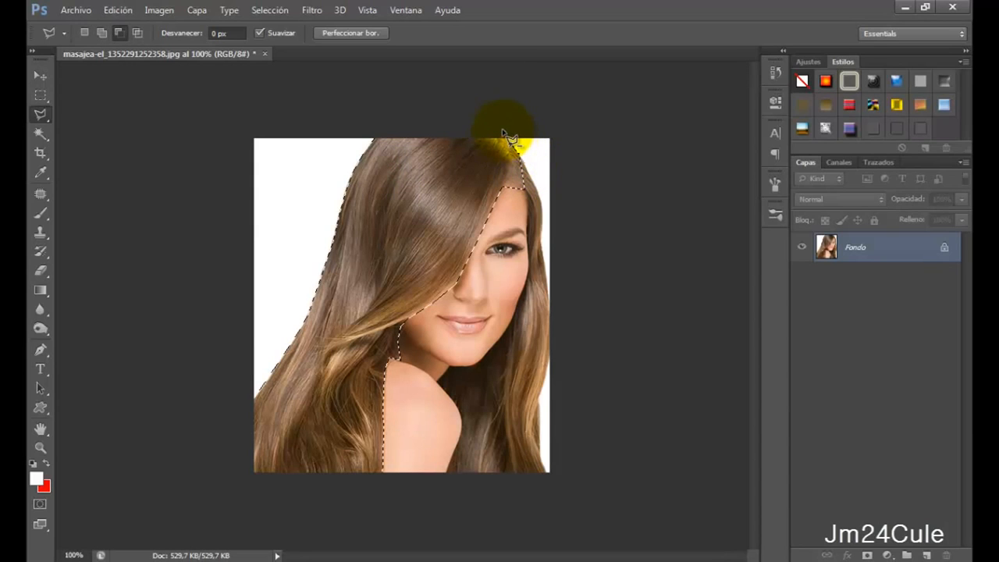
{"action": "left_click", "coordinate": [503, 133]}
{"action": "left_click", "coordinate": [530, 159]}
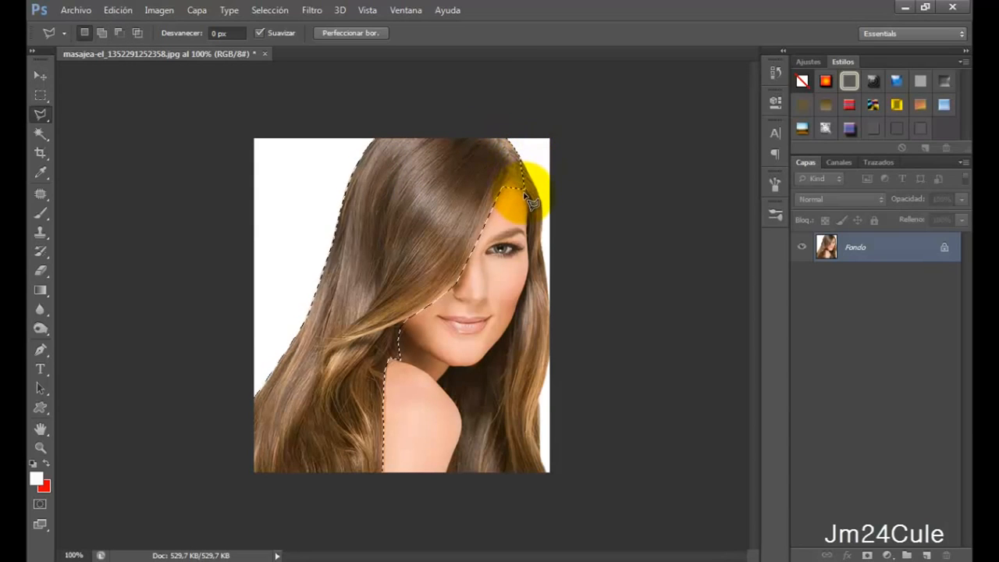
{"action": "left_click", "coordinate": [526, 194], "text": "alt"}
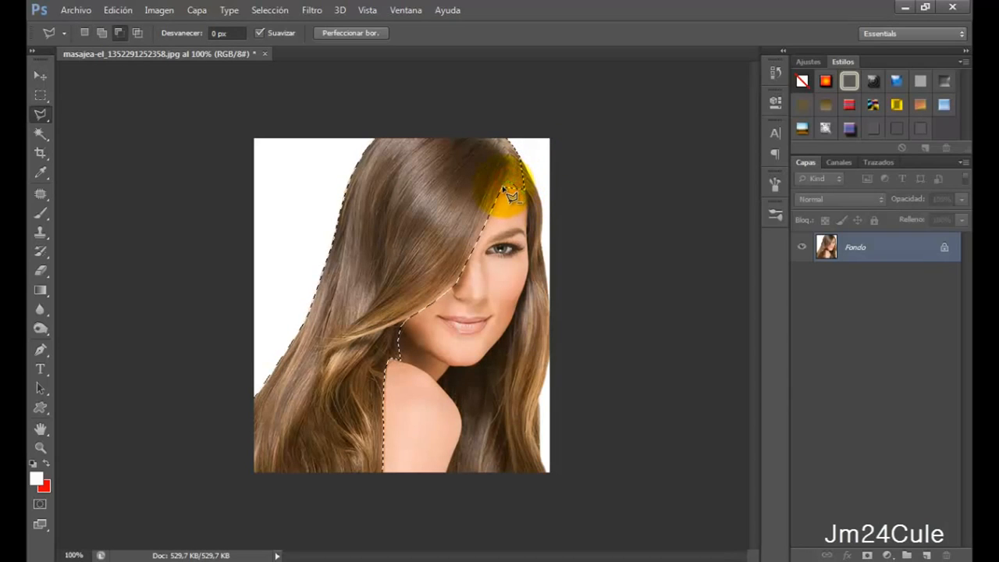
{"action": "double_click", "coordinate": [506, 195]}
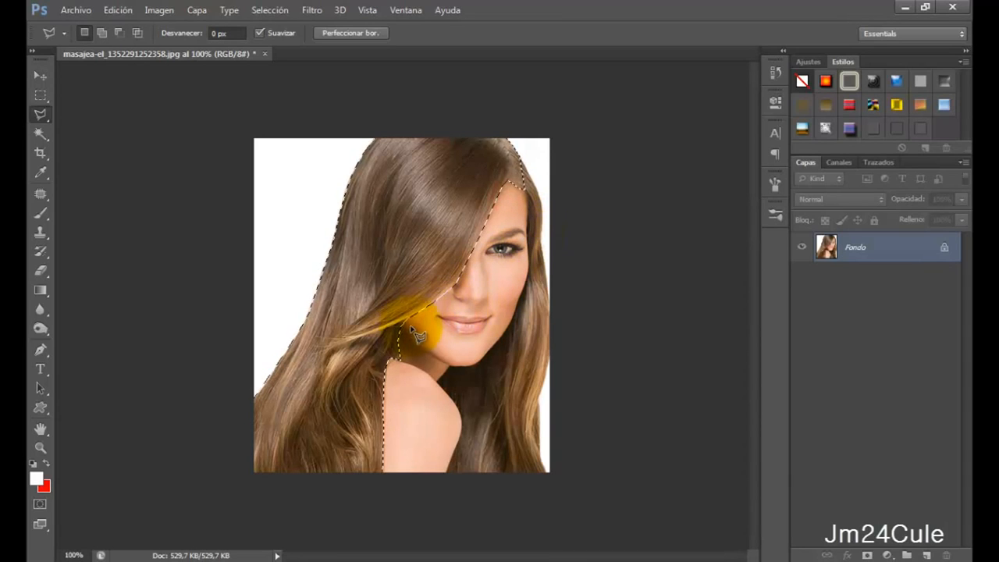
{"action": "key", "text": "alt"}
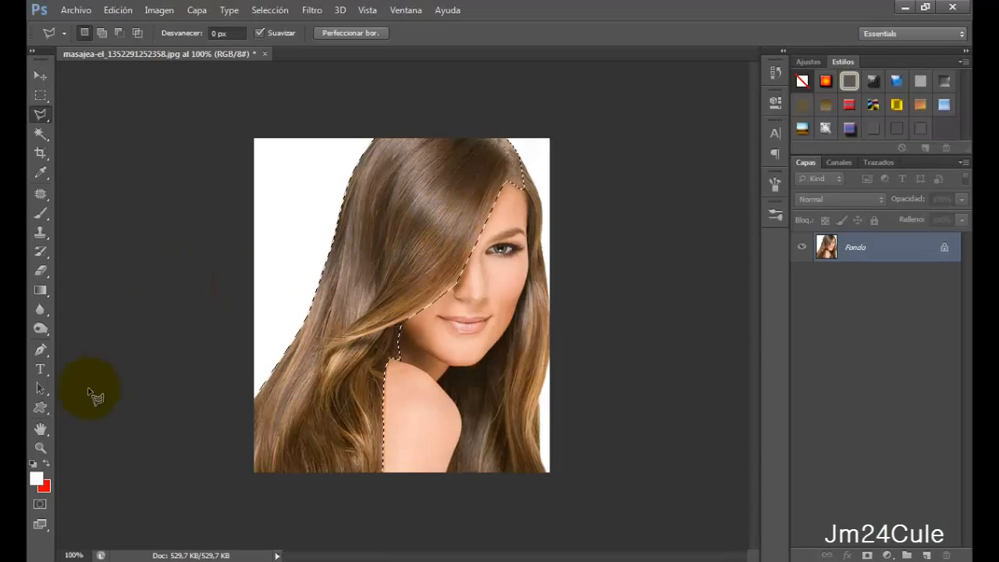
Start an addition to the selection with the Polygonal Lasso, tracing the hair's inner edge from the forehead down the temple beside the eyebrow
{"action": "left_click", "coordinate": [45, 446]}
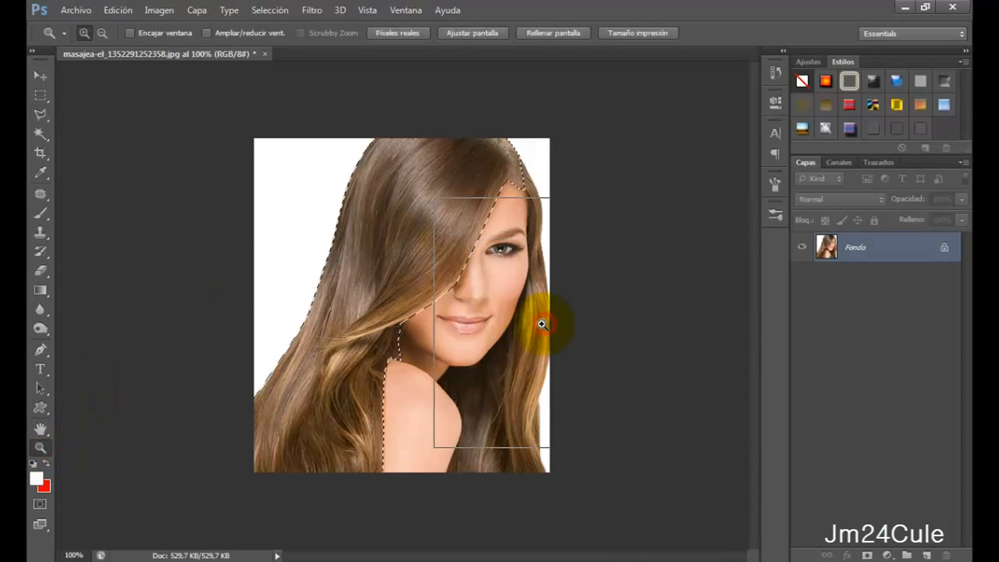
{"action": "left_click", "coordinate": [544, 323]}
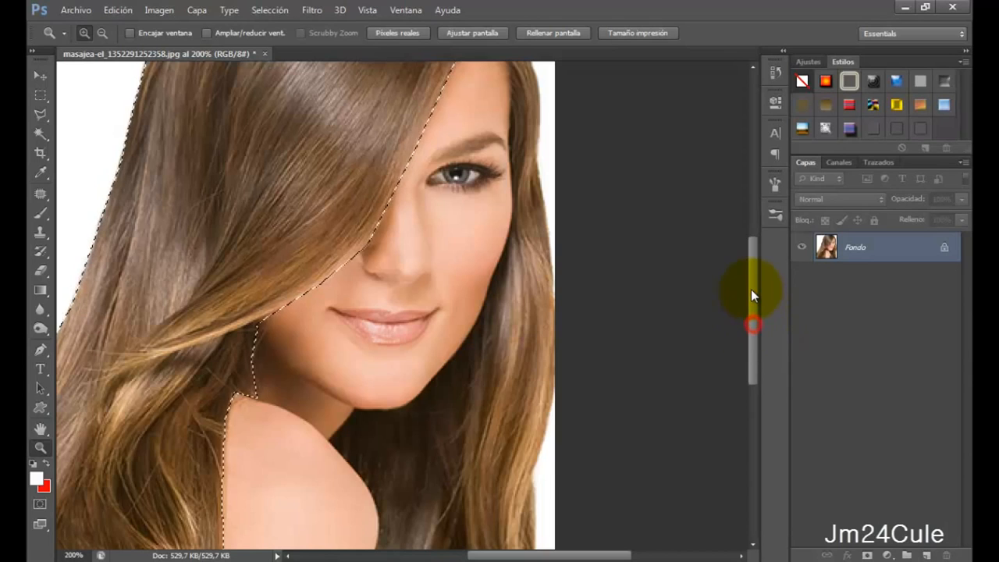
{"action": "scroll", "coordinate": [749, 285], "scroll_direction": "up", "scroll_amount": 3}
{"action": "scroll", "coordinate": [750, 279], "scroll_direction": "up", "scroll_amount": 1}
{"action": "left_click", "coordinate": [40, 114]}
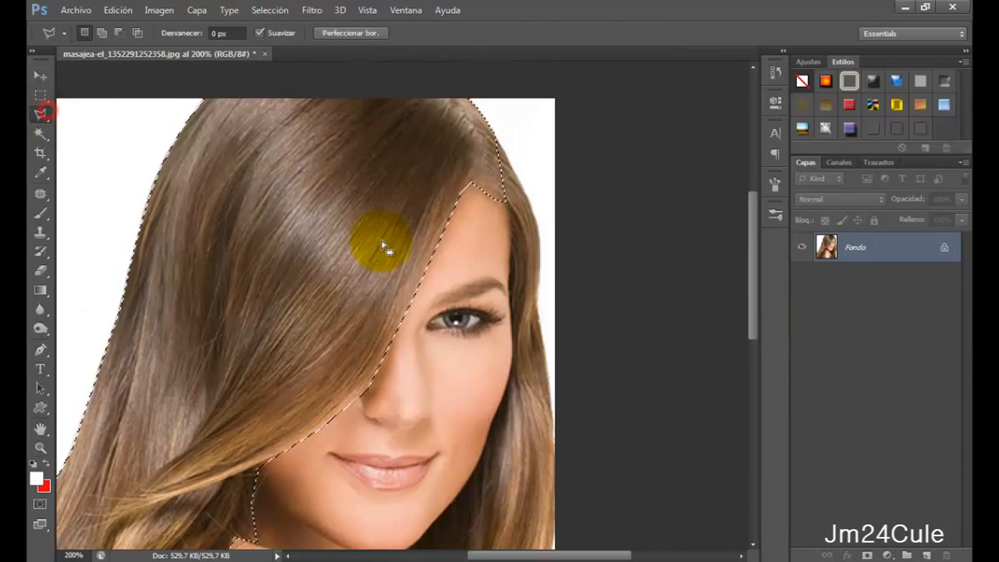
{"action": "left_click", "coordinate": [494, 203], "text": "shift"}
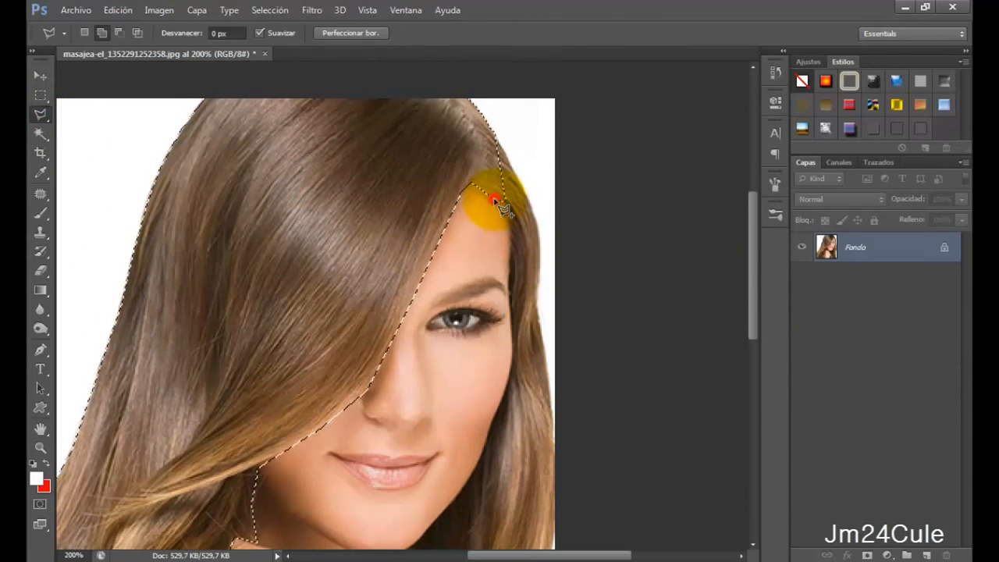
{"action": "left_click", "coordinate": [507, 206]}
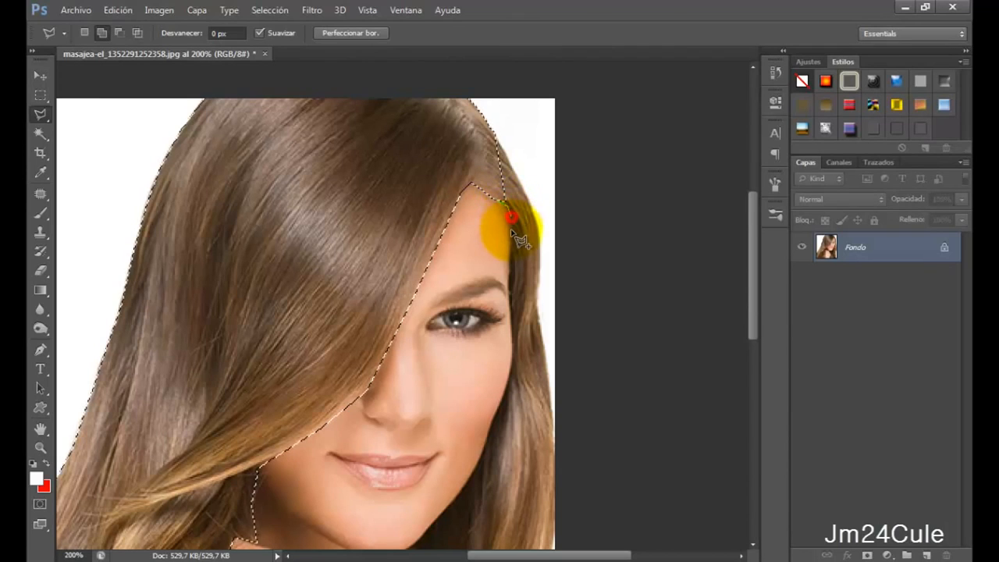
{"action": "left_click", "coordinate": [511, 239]}
{"action": "left_click", "coordinate": [511, 267]}
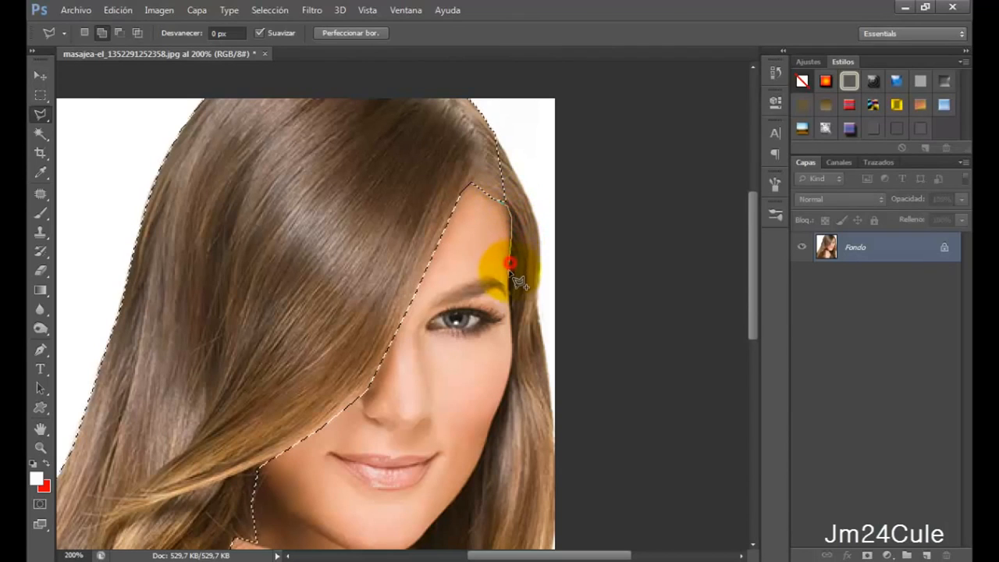
{"action": "left_click", "coordinate": [511, 291]}
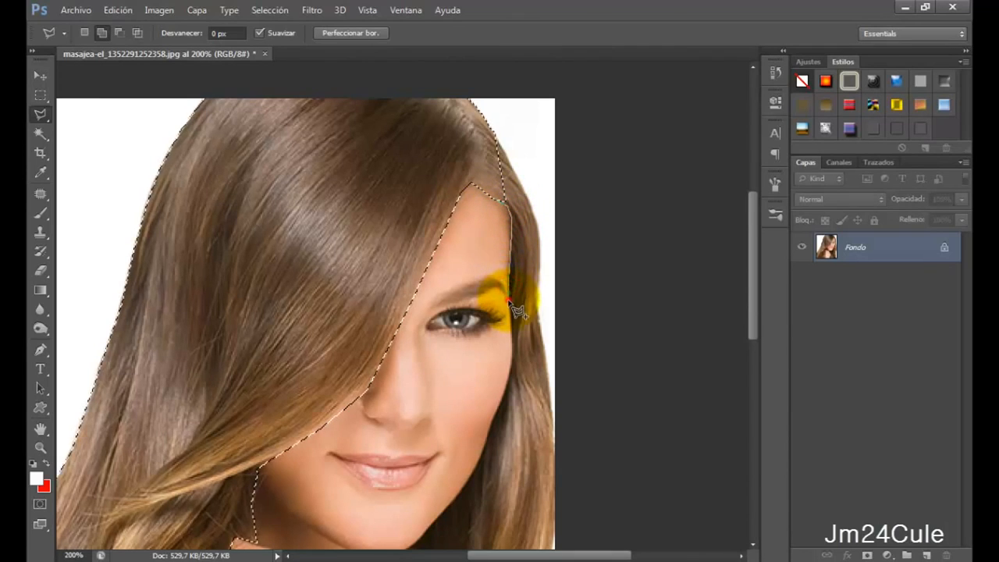
Continue the lasso outline along the boundary between face and hair, from beside the eye down the cheek to the jaw
{"action": "left_click", "coordinate": [510, 332]}
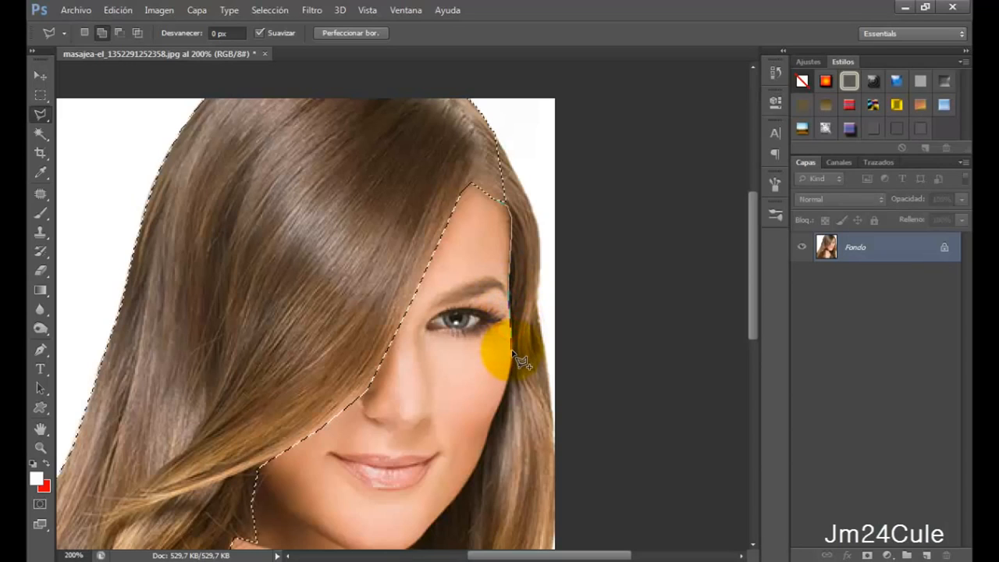
{"action": "left_click", "coordinate": [510, 350]}
{"action": "left_click", "coordinate": [510, 367]}
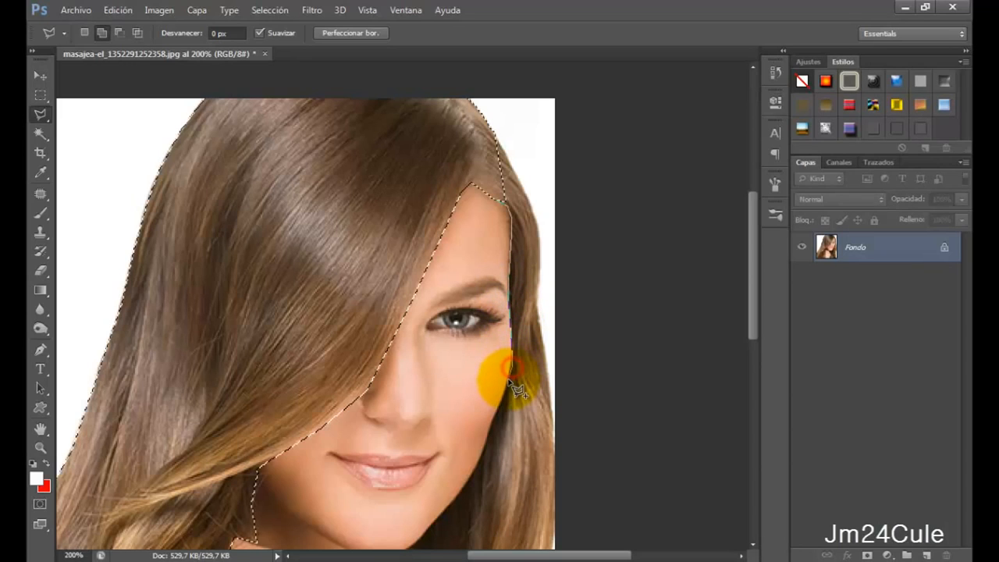
{"action": "left_click", "coordinate": [507, 381]}
{"action": "left_click", "coordinate": [493, 410]}
{"action": "left_click", "coordinate": [488, 428]}
{"action": "left_click", "coordinate": [484, 443]}
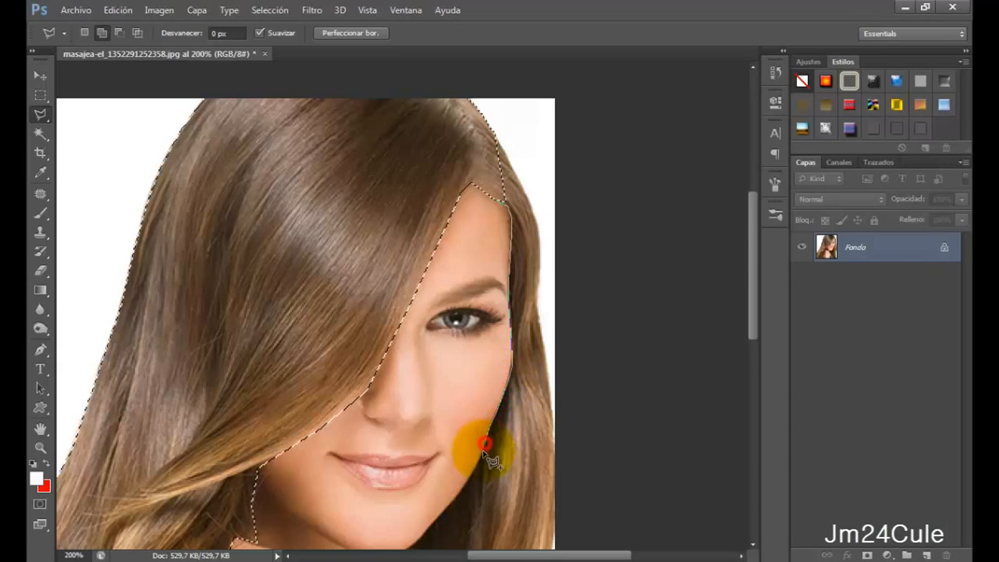
{"action": "left_click", "coordinate": [481, 457]}
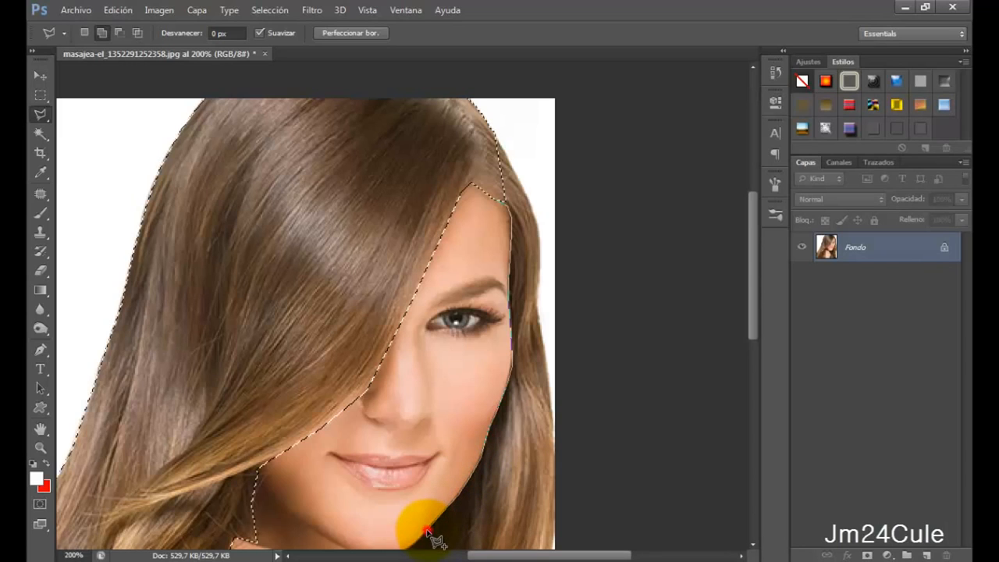
Trace the lasso outline under the chin and along the neck to where it meets the shoulder
{"action": "scroll", "coordinate": [418, 536], "scroll_direction": "down", "scroll_amount": 3}
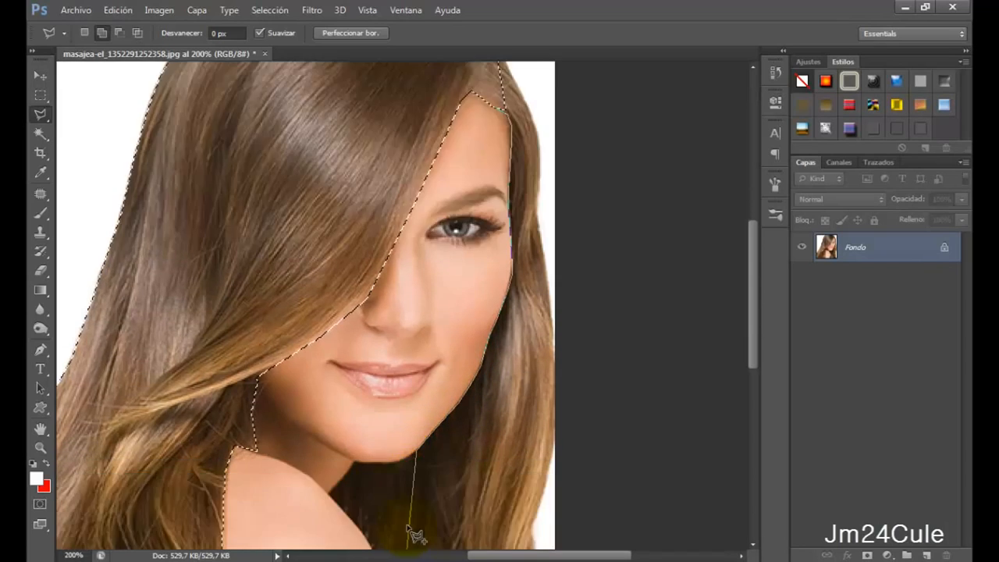
{"action": "scroll", "coordinate": [416, 535], "scroll_direction": "down", "scroll_amount": 5}
{"action": "left_click", "coordinate": [401, 311]}
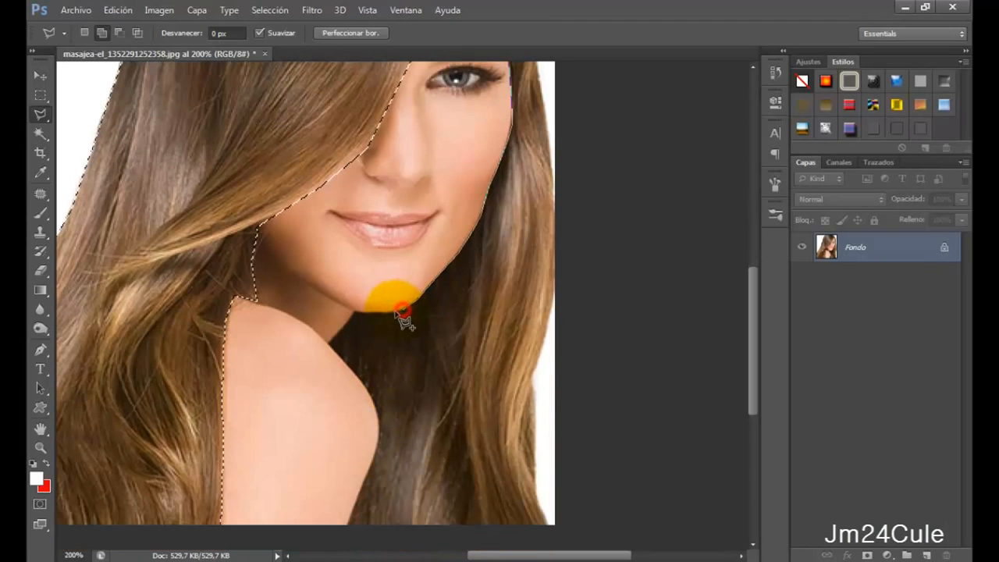
{"action": "left_click", "coordinate": [355, 313]}
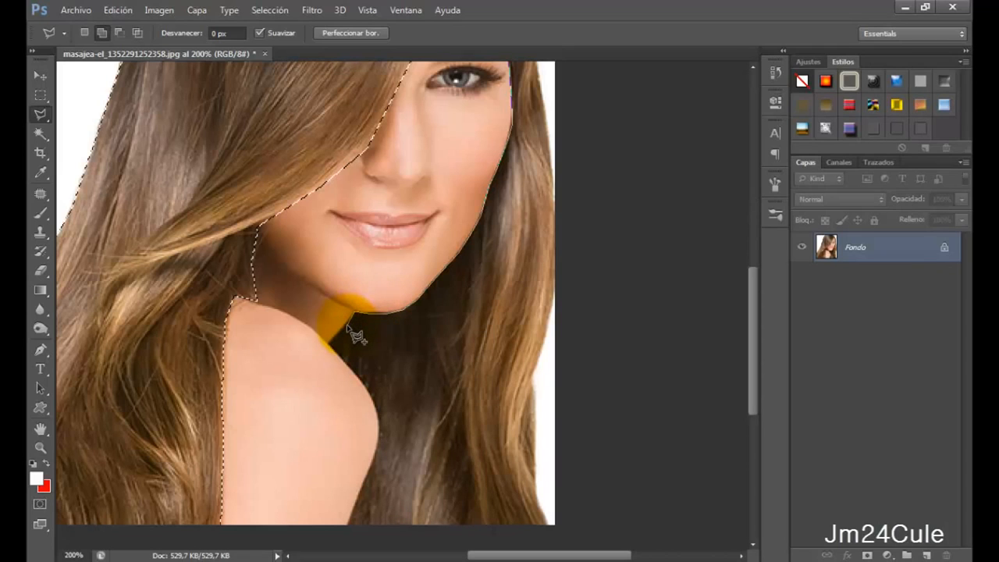
{"action": "left_click", "coordinate": [345, 324]}
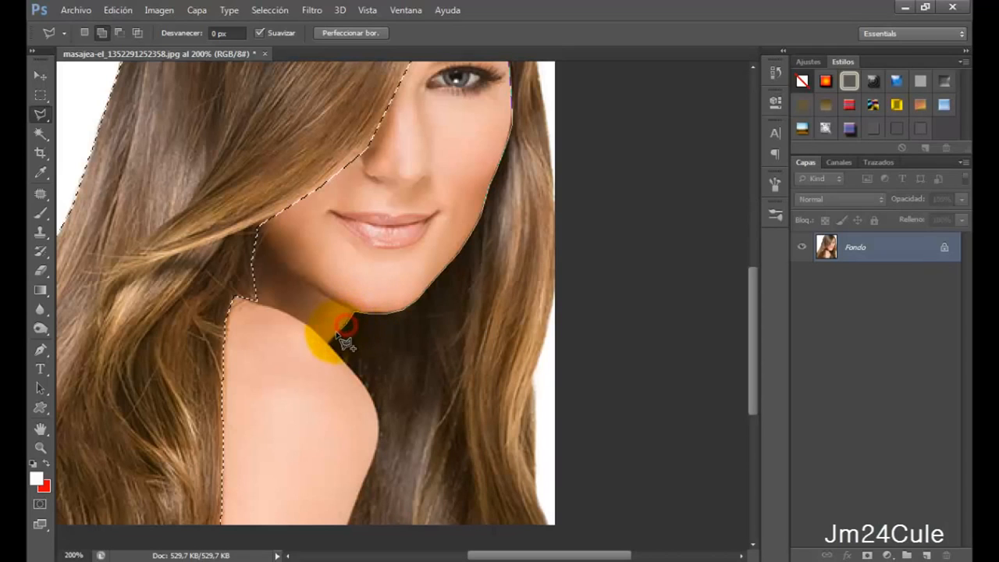
{"action": "left_click", "coordinate": [335, 344]}
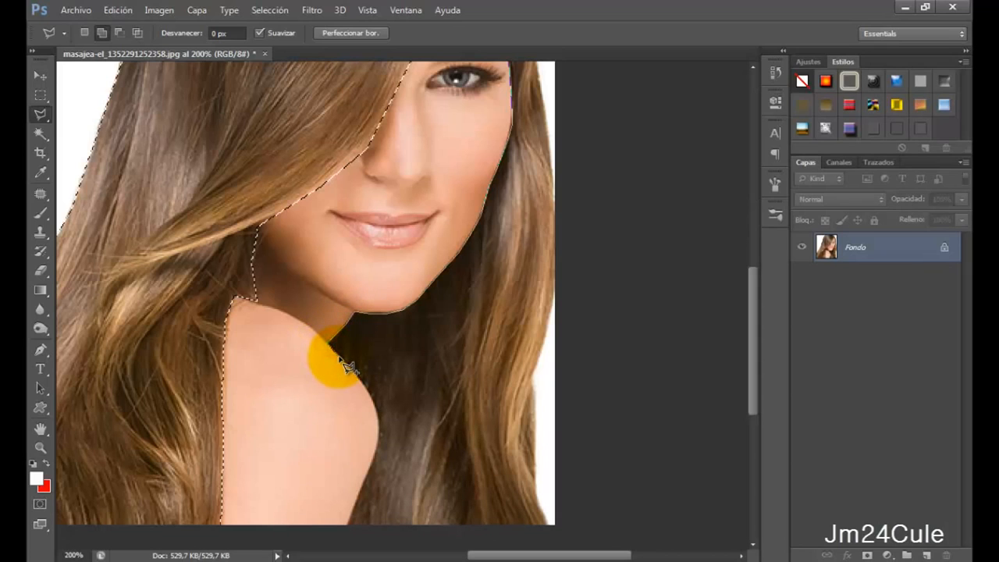
Follow the outer curve of the shoulder and arm with the lasso down to the photo's lower border
{"action": "left_click", "coordinate": [356, 376]}
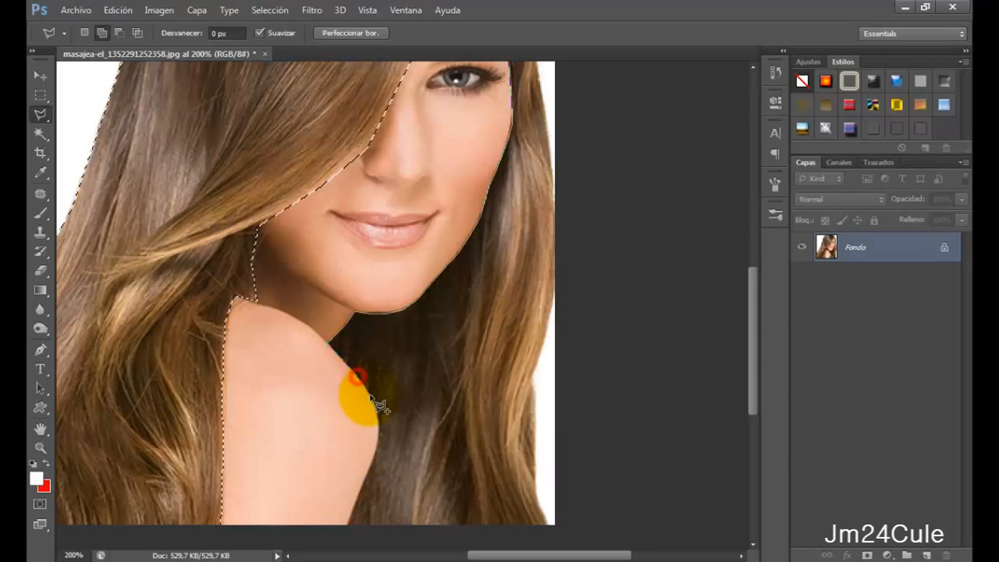
{"action": "left_click", "coordinate": [362, 394]}
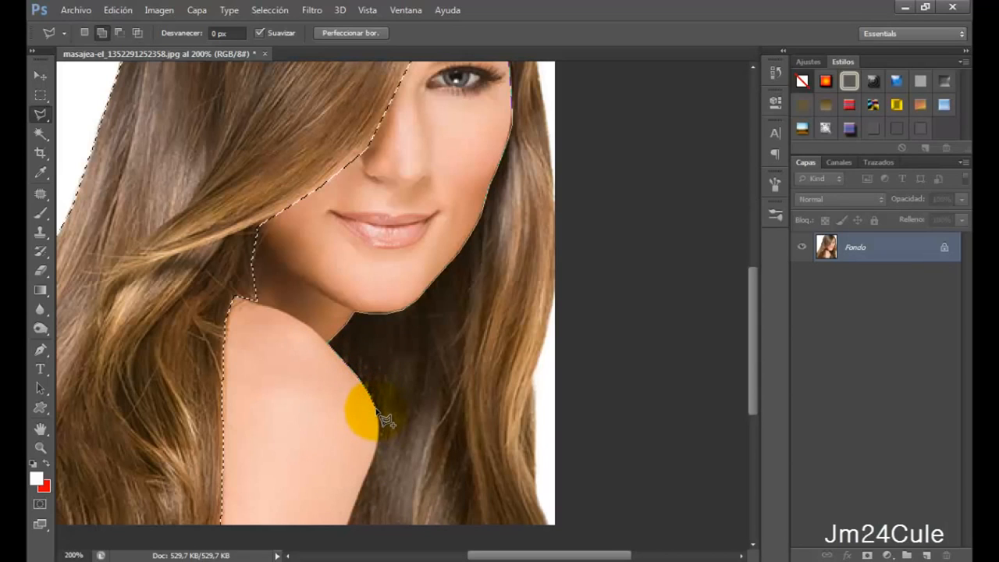
{"action": "left_click", "coordinate": [376, 409]}
{"action": "left_click", "coordinate": [377, 431]}
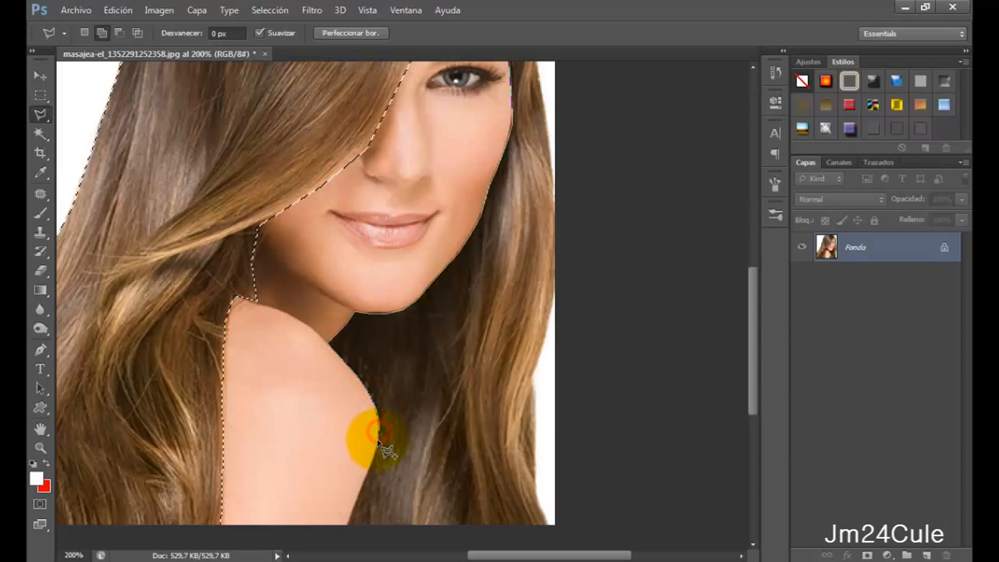
{"action": "left_click", "coordinate": [363, 483]}
{"action": "left_click", "coordinate": [355, 502]}
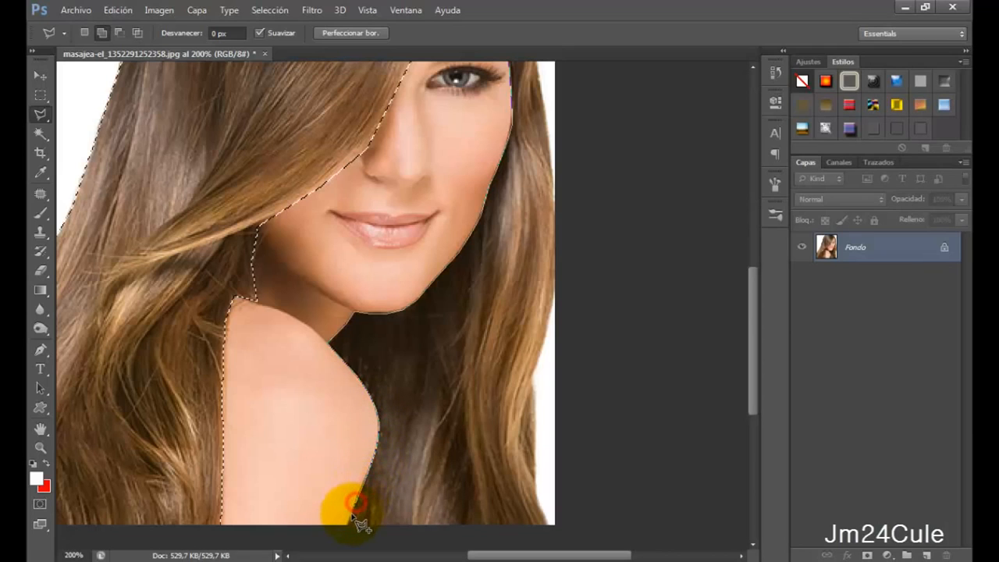
{"action": "left_click", "coordinate": [348, 523]}
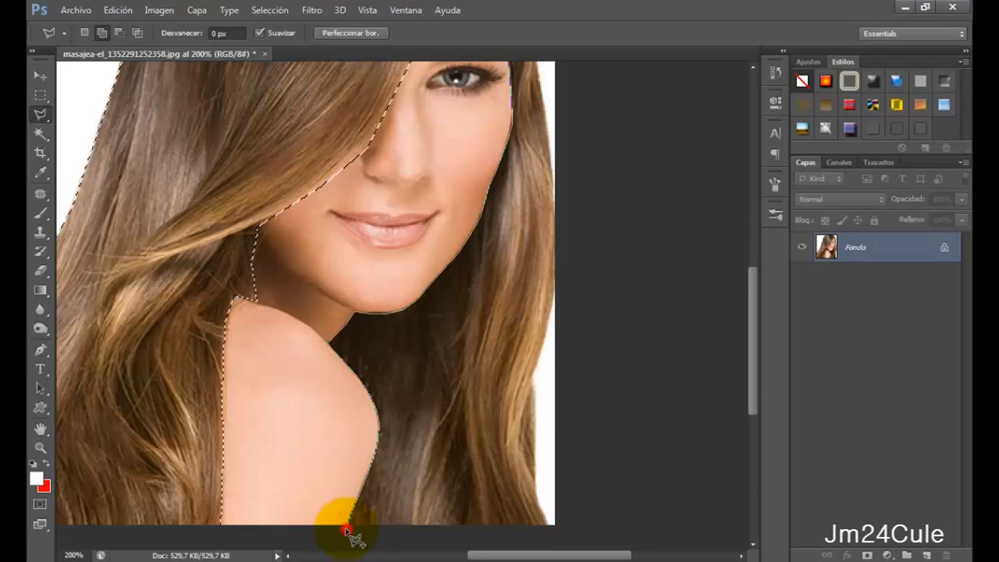
Run the lasso outline along the photo's lower border and up the outer edge of the hair to cheek level
{"action": "left_click", "coordinate": [546, 528]}
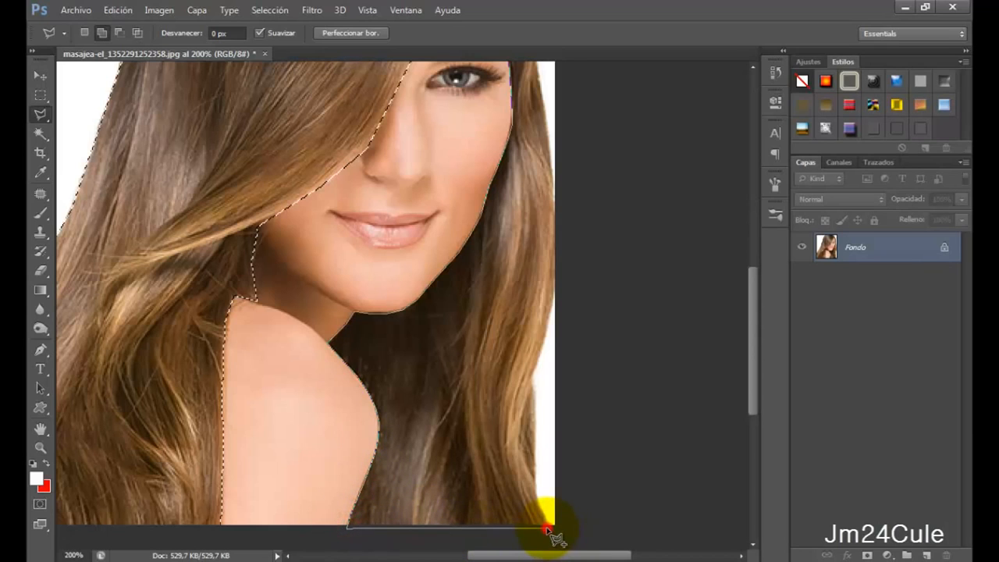
{"action": "left_click", "coordinate": [545, 521]}
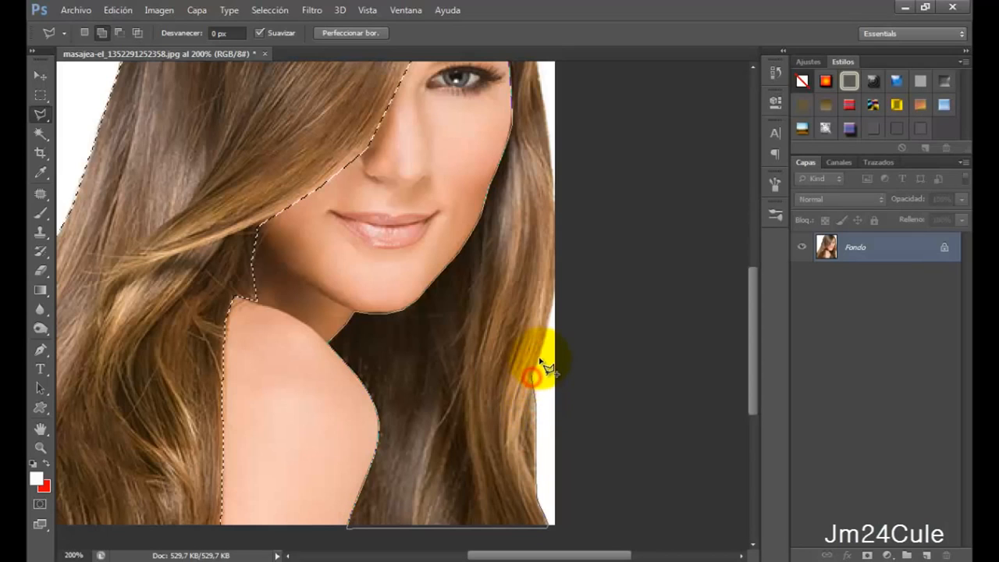
{"action": "left_click", "coordinate": [549, 322]}
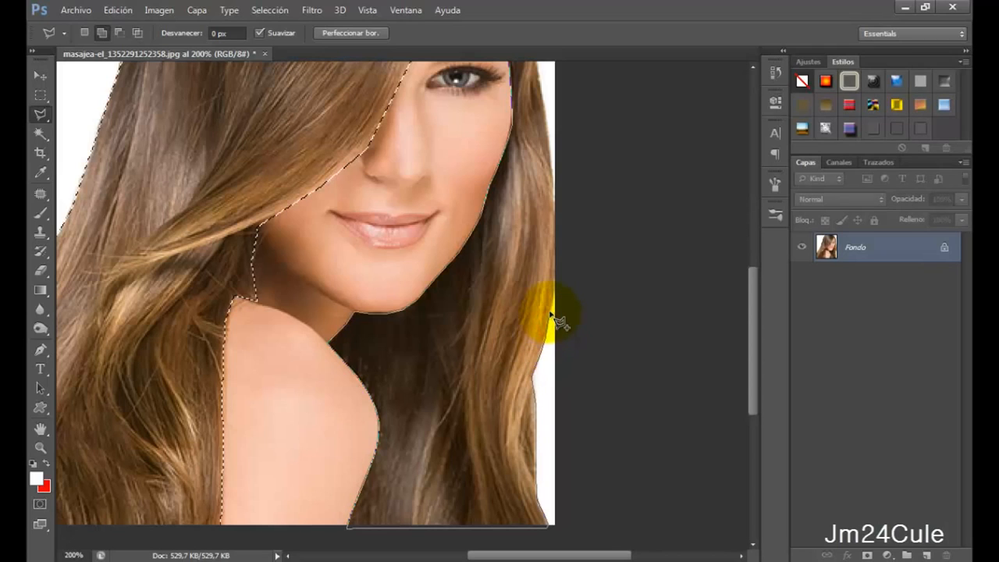
{"action": "left_click", "coordinate": [555, 211]}
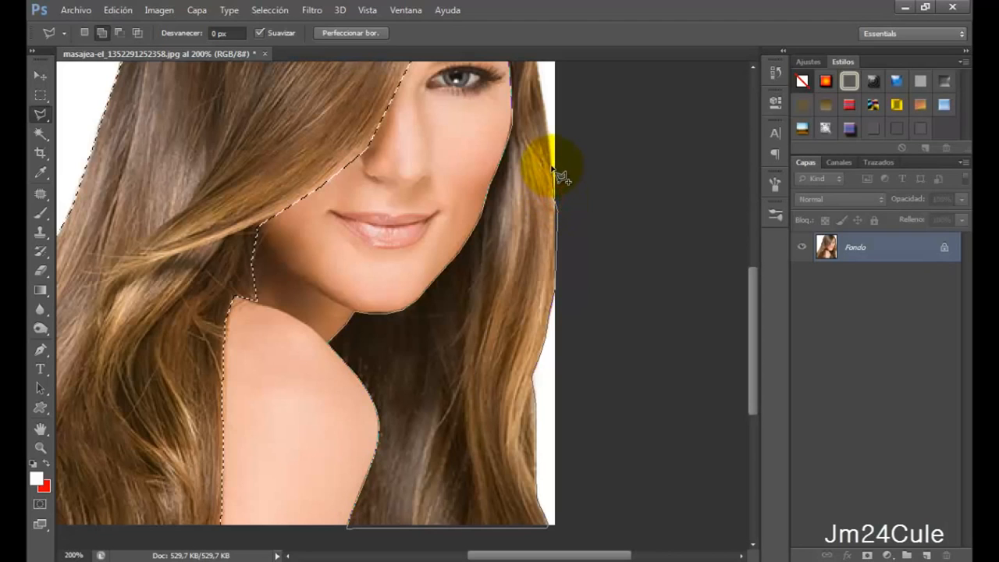
Trace the hair's outer edge up past the eye and forehead and close the outline, adding this side of the hair to the selection
{"action": "scroll", "coordinate": [552, 137], "scroll_direction": "up", "scroll_amount": 3}
{"action": "scroll", "coordinate": [551, 137], "scroll_direction": "up", "scroll_amount": 5}
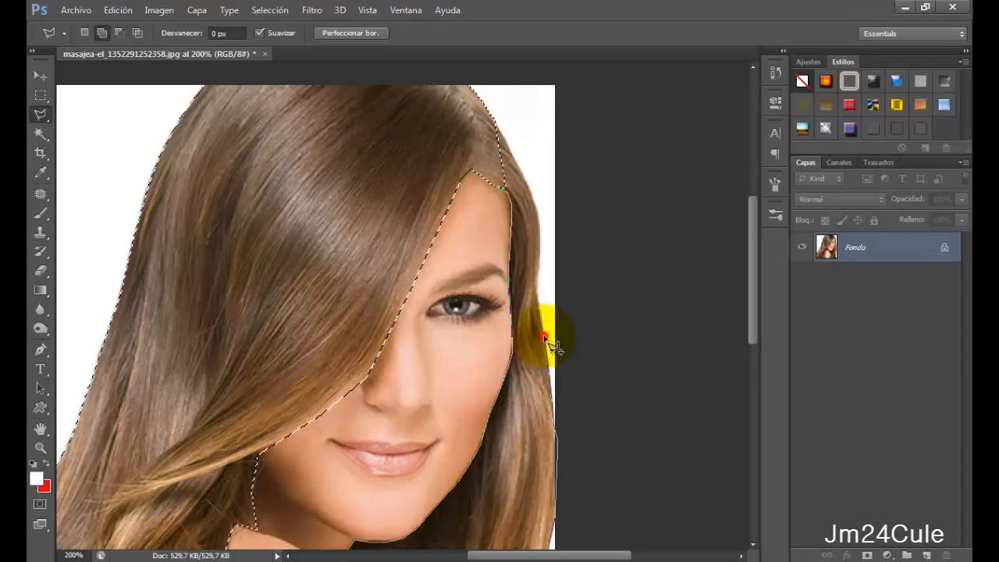
{"action": "left_click", "coordinate": [544, 337]}
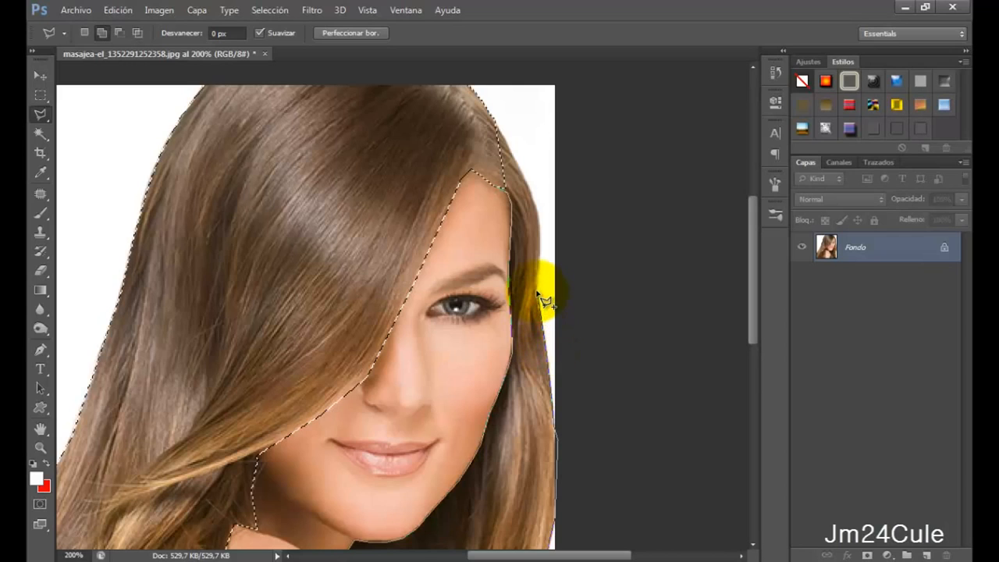
{"action": "left_click", "coordinate": [540, 257]}
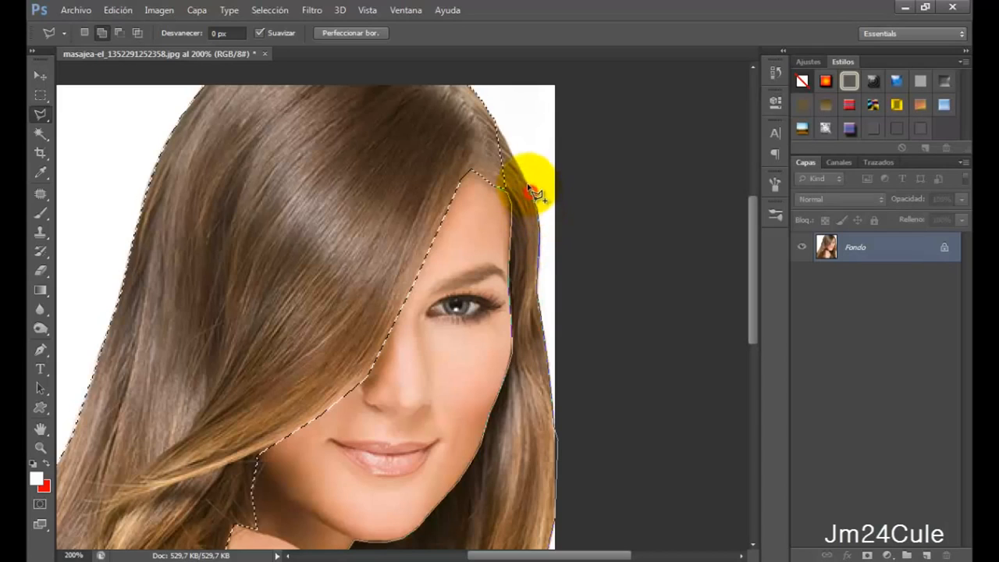
{"action": "left_click", "coordinate": [509, 148]}
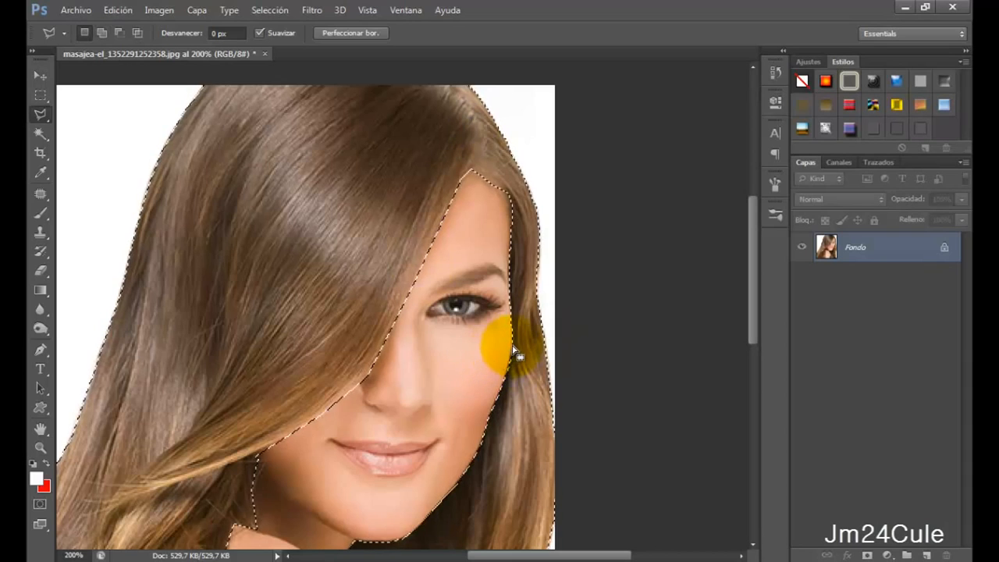
Try to subtract a small area beside the cheek from the hair selection, and undo it
{"action": "key", "text": "alt"}
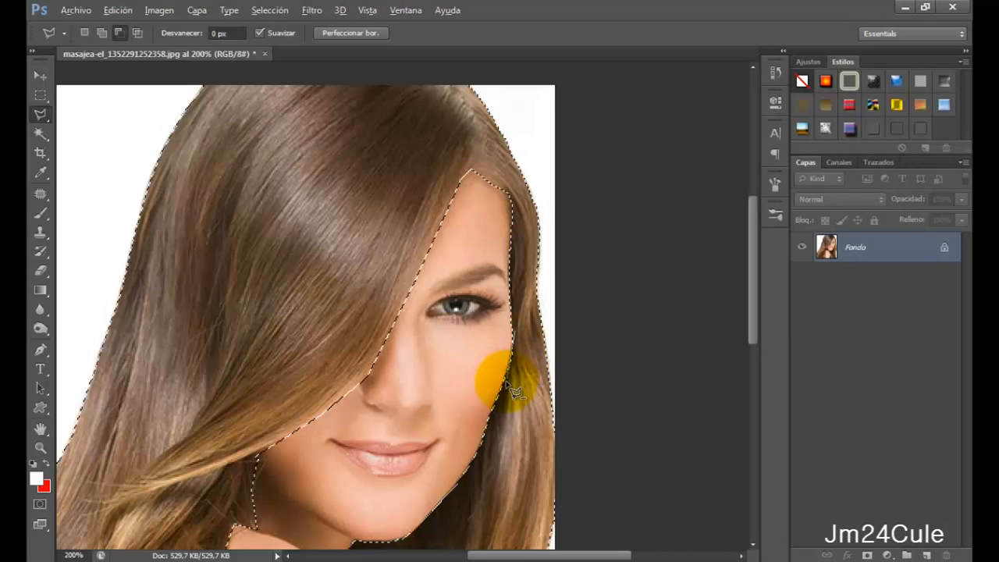
{"action": "left_click", "coordinate": [529, 365]}
{"action": "key", "text": "ctrl+z"}
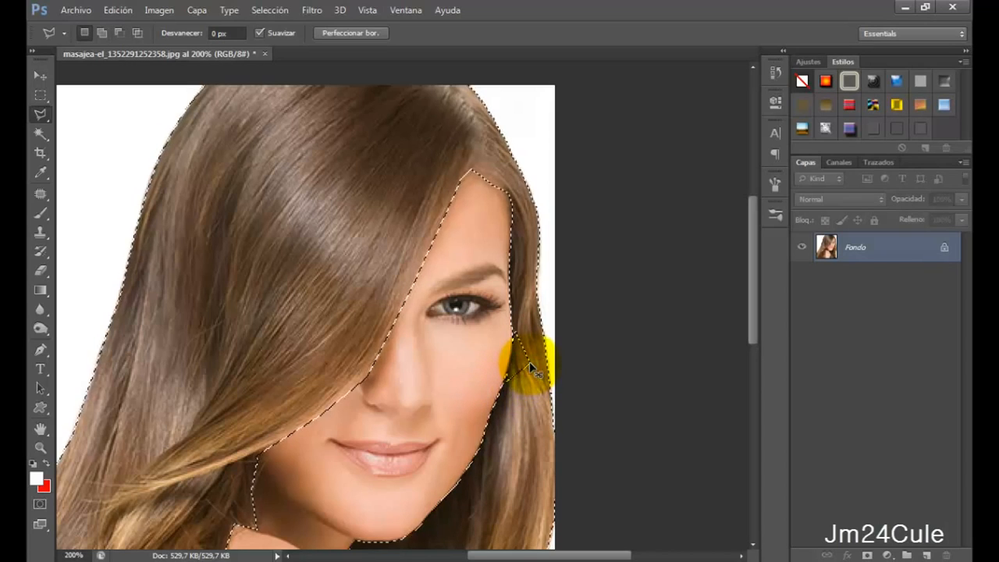
Touch up the hair selection by adding the thin sliver beside the eye and cheek and subtracting skin along the fringe
{"action": "left_click", "coordinate": [516, 319], "text": "shift"}
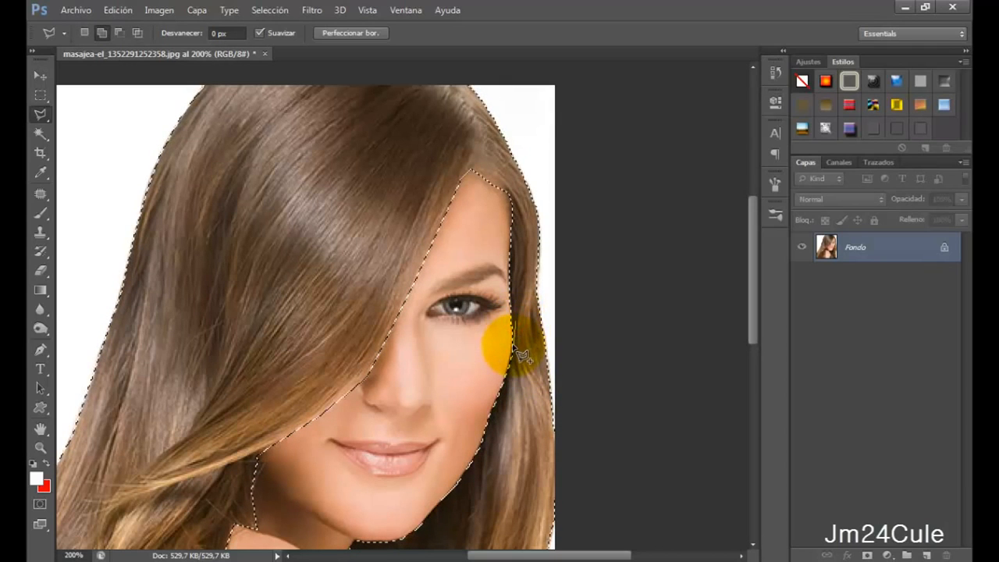
{"action": "left_click", "coordinate": [510, 346]}
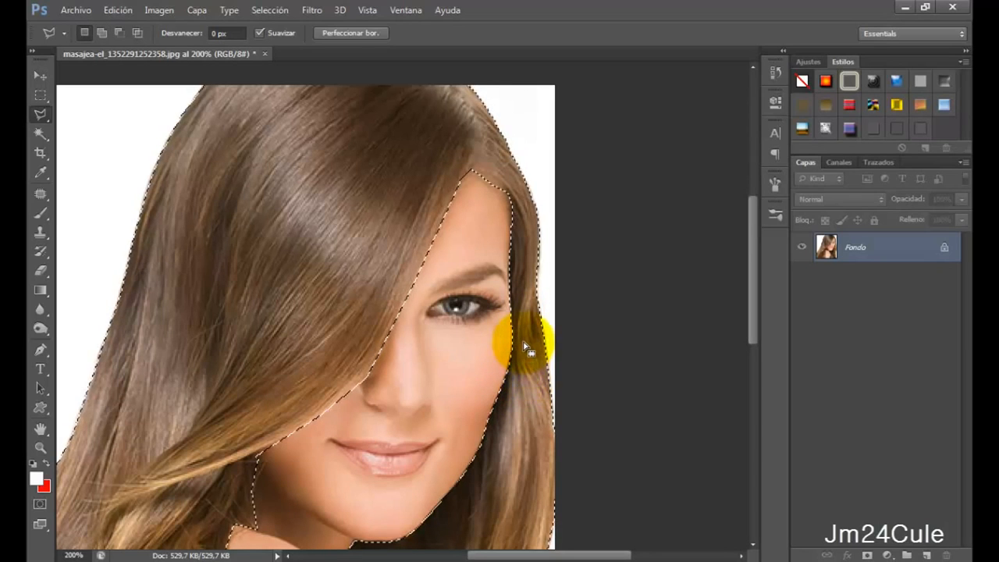
{"action": "left_click", "coordinate": [507, 265]}
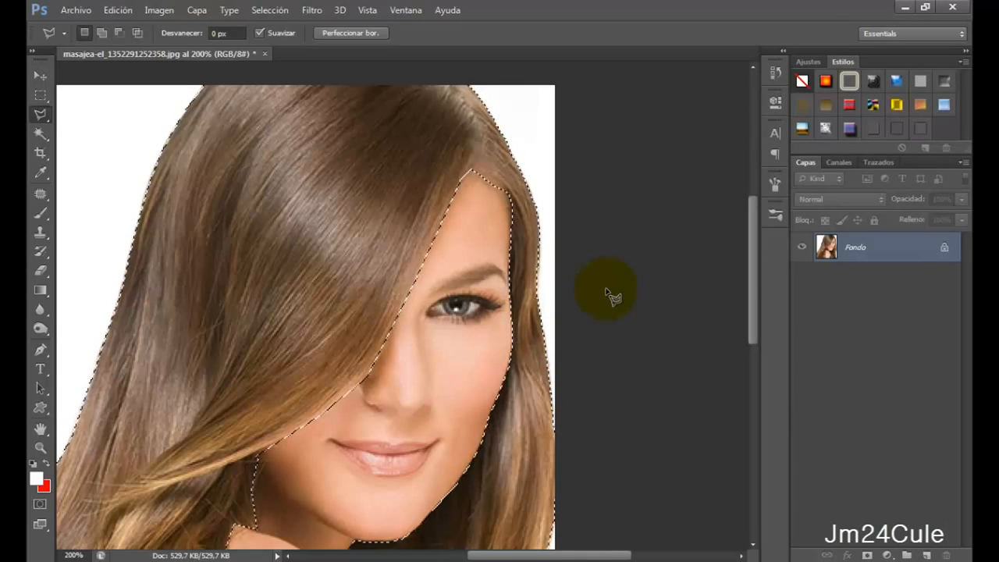
{"action": "left_click", "coordinate": [399, 332], "text": "alt"}
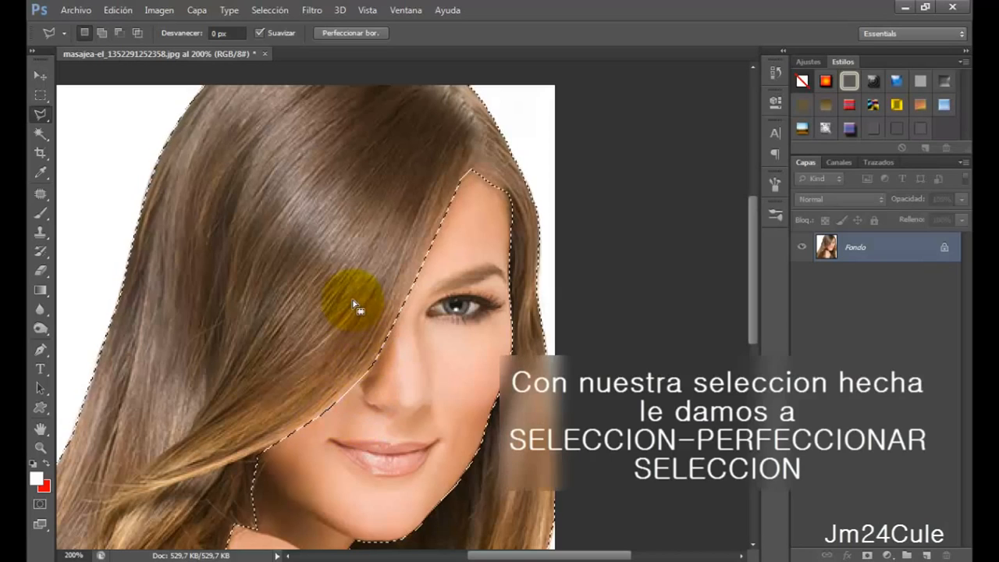
Refine the edge of the hair selection with a smoothing value of 6, output as a selection
{"action": "left_click", "coordinate": [262, 11]}
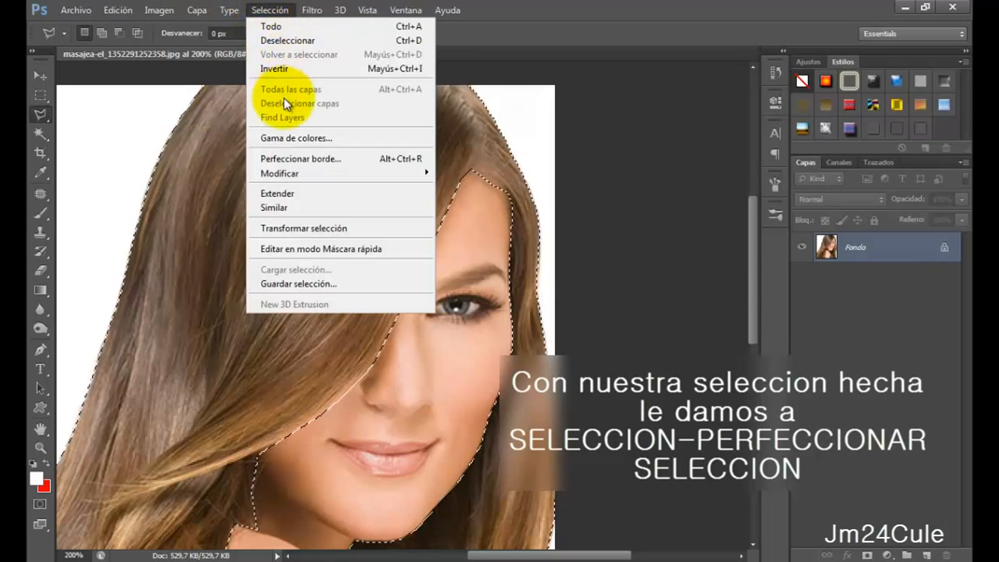
{"action": "left_click", "coordinate": [299, 158]}
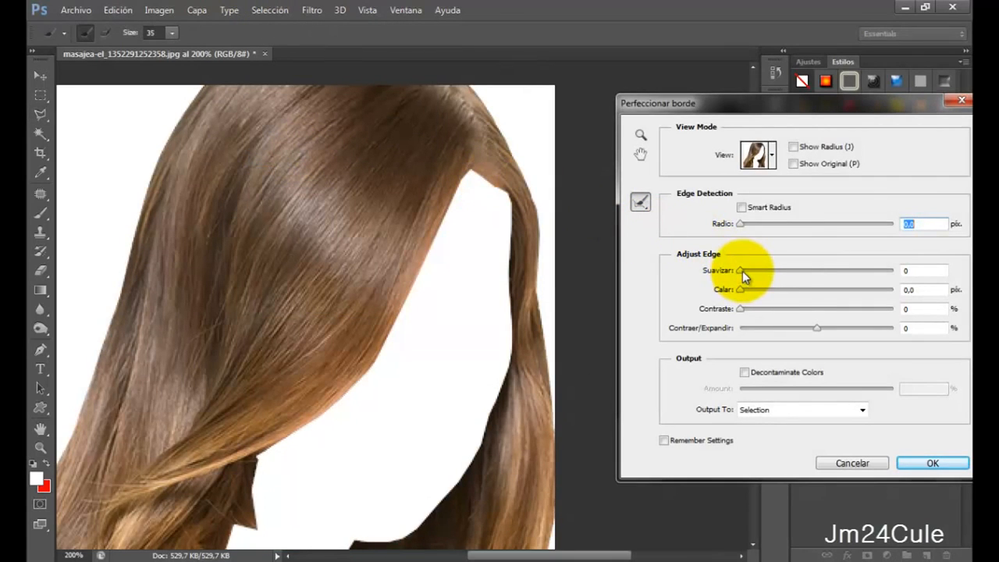
{"action": "left_click_drag", "start_coordinate": [746, 271], "coordinate": [749, 271]}
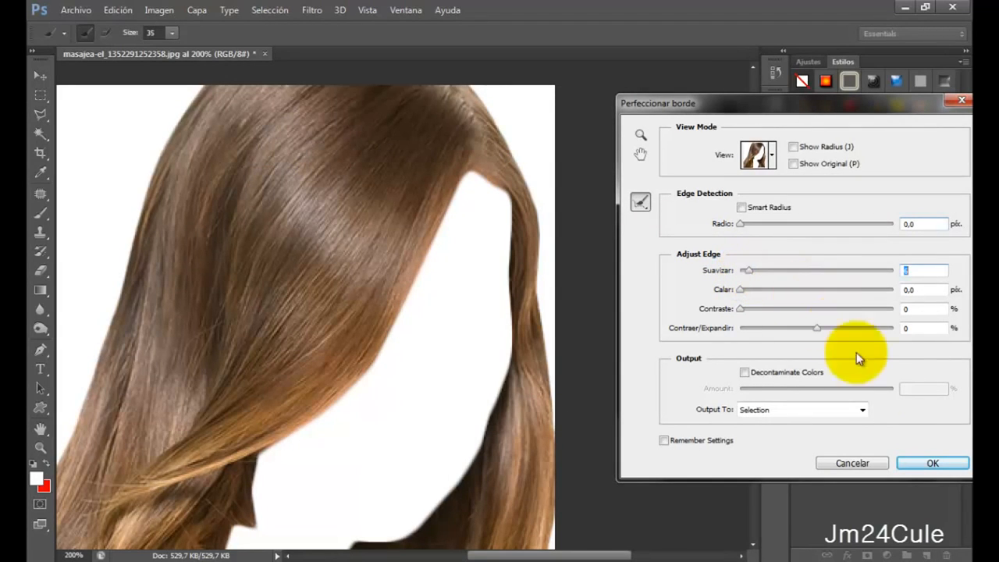
{"action": "left_click", "coordinate": [915, 463]}
Reset the foreground and background colours to black and white, and restore the dropped hair selection
{"action": "left_click_drag", "start_coordinate": [754, 298], "coordinate": [762, 328]}
{"action": "left_click", "coordinate": [40, 447]}
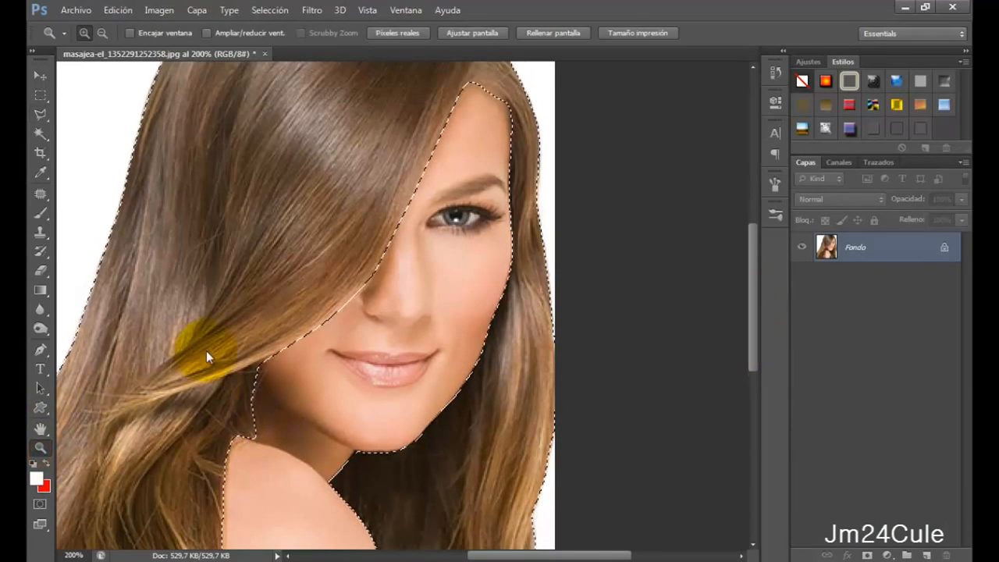
{"action": "right_click", "coordinate": [201, 349]}
{"action": "left_click", "coordinate": [219, 353]}
{"action": "left_click", "coordinate": [41, 94]}
{"action": "left_click", "coordinate": [149, 133]}
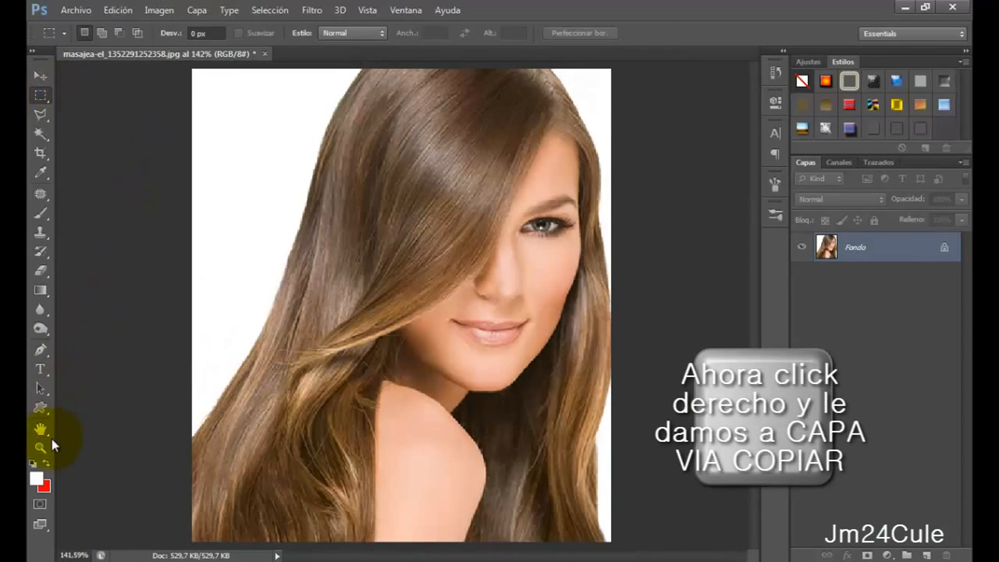
{"action": "left_click", "coordinate": [33, 462]}
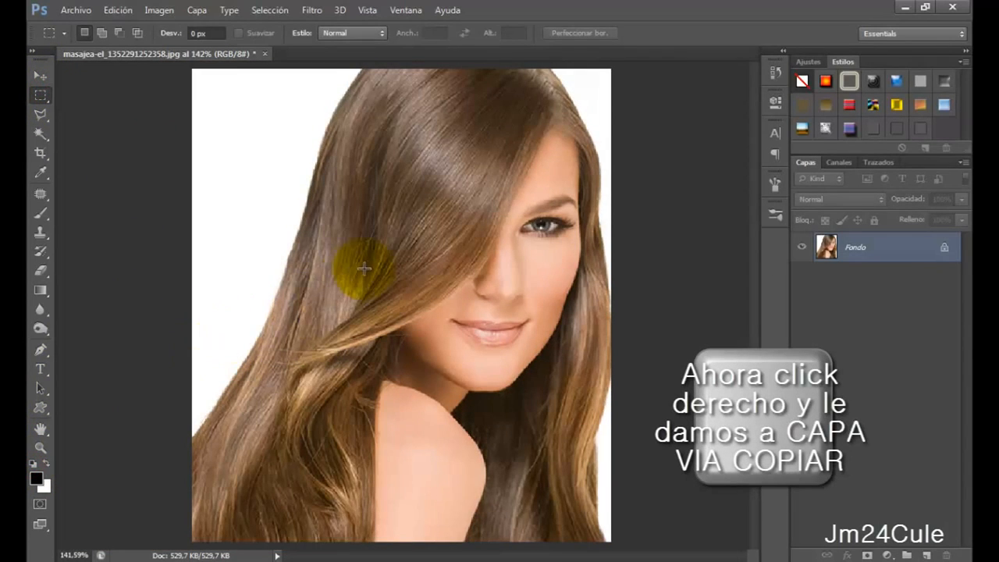
{"action": "key", "text": "ctrl+shift+d"}
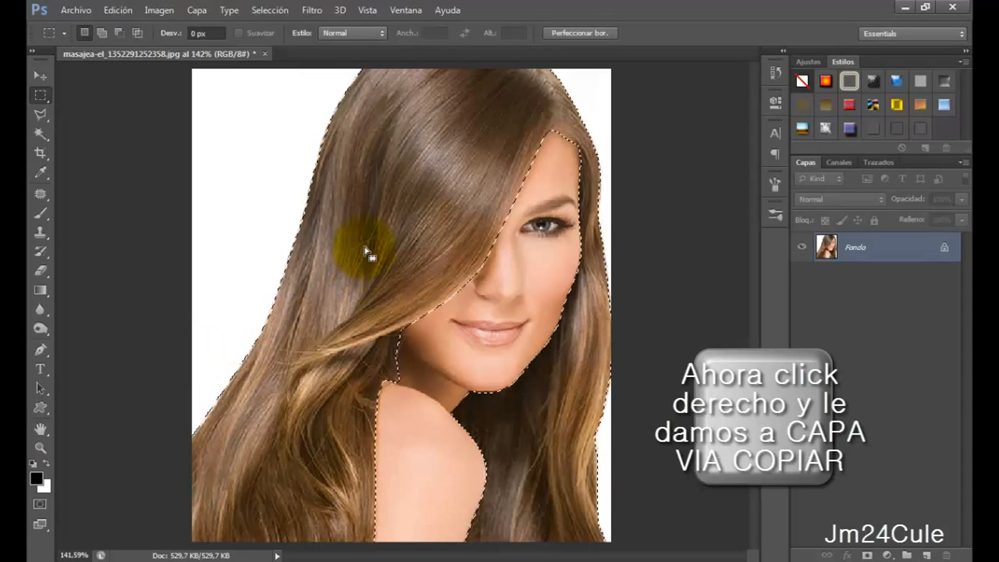
Copy the selected hair to a new layer and toggle the background layer's visibility to check the cutout
{"action": "right_click", "coordinate": [364, 246]}
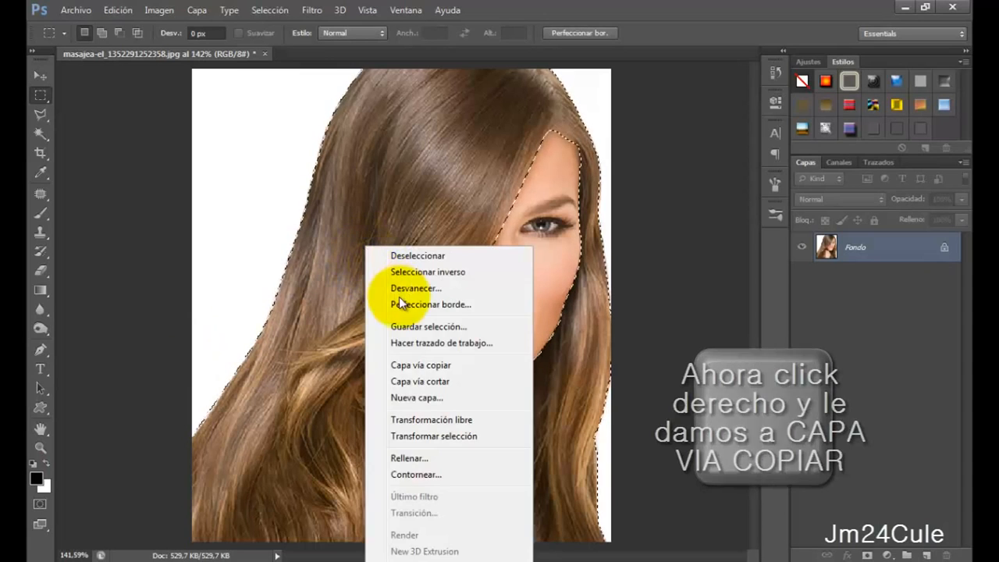
{"action": "left_click", "coordinate": [418, 365]}
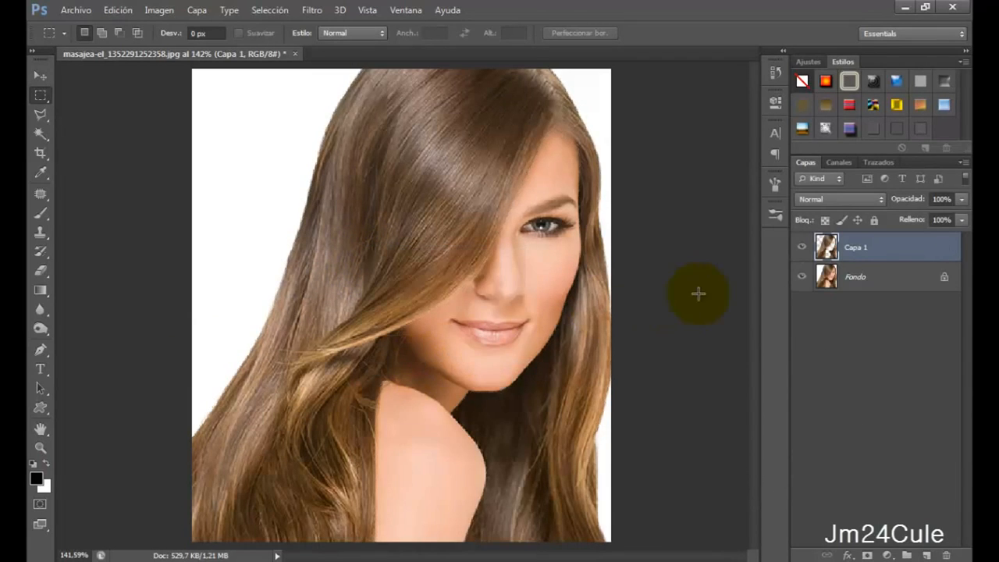
{"action": "left_click", "coordinate": [803, 277]}
{"action": "left_click", "coordinate": [802, 278]}
{"action": "left_click", "coordinate": [803, 278]}
{"action": "left_click", "coordinate": [802, 278]}
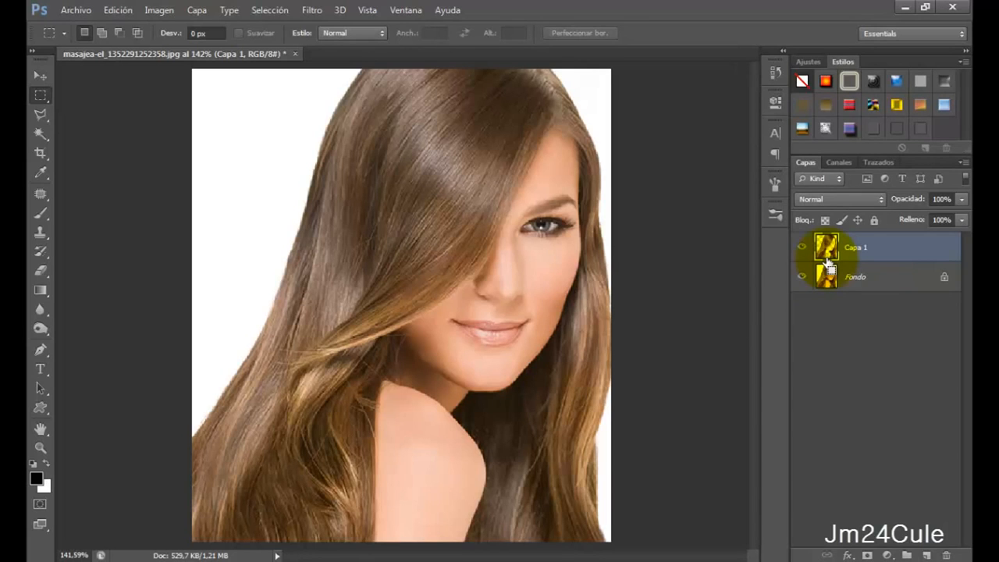
Recolour the hair layer with Hue/Saturation, setting lightness to 0 and hue to -29
{"action": "key", "text": "ctrl+u"}
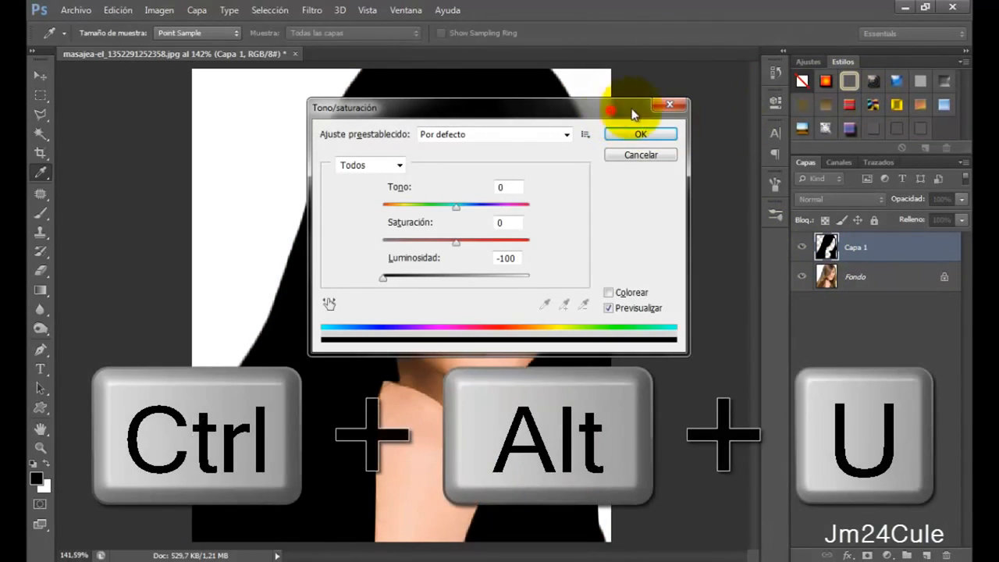
{"action": "left_click_drag", "start_coordinate": [613, 109], "coordinate": [909, 31]}
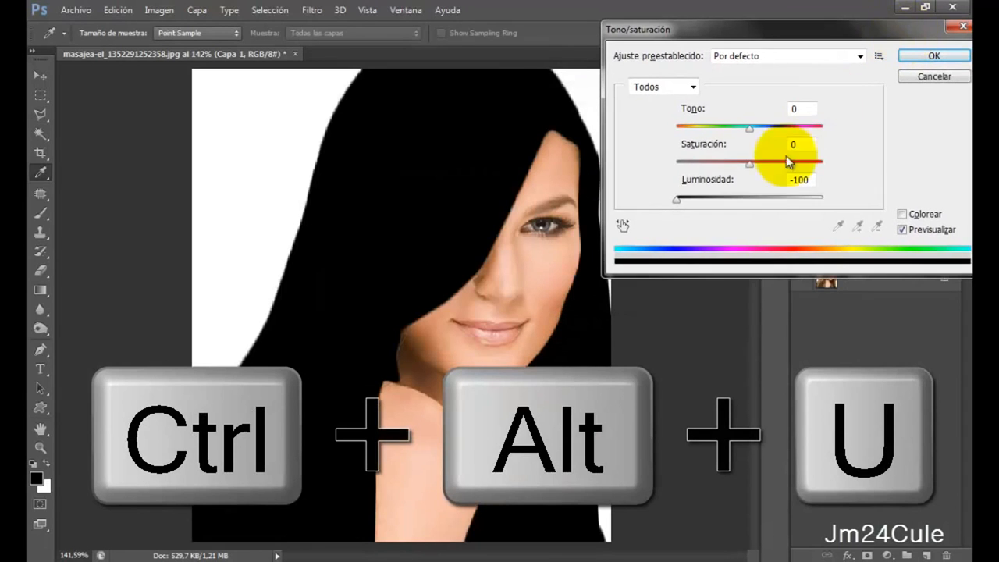
{"action": "left_click", "coordinate": [804, 179]}
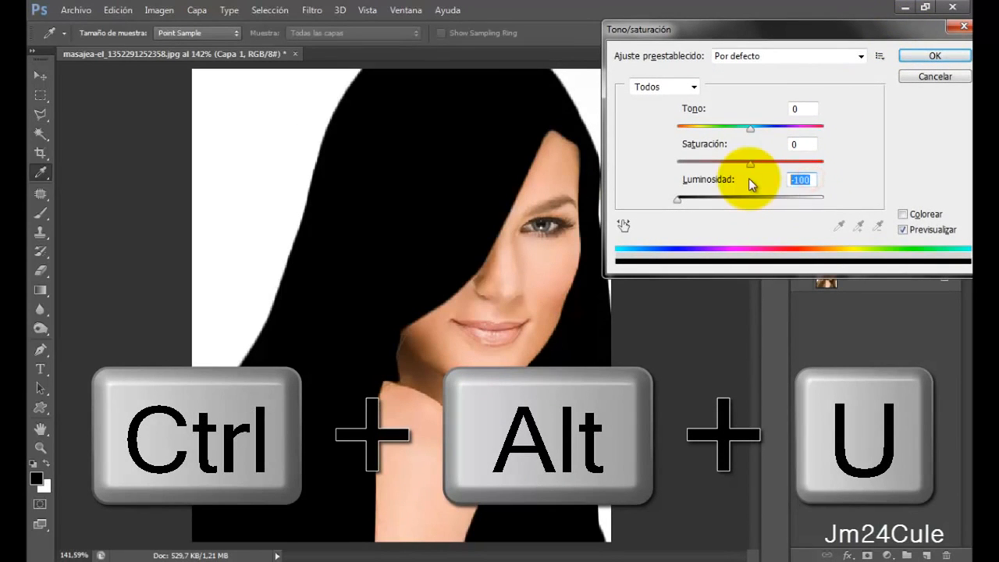
{"action": "type", "text": "0"}
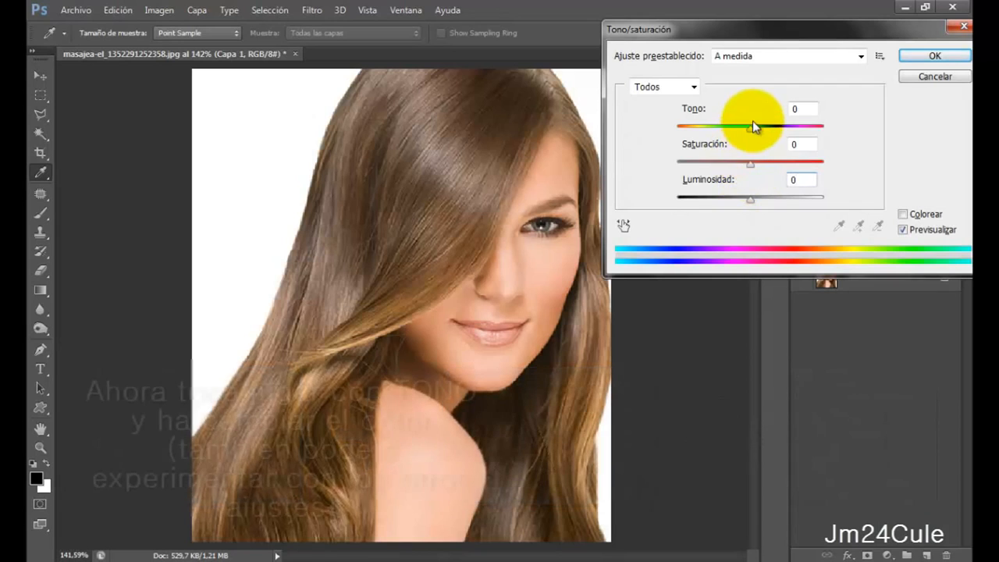
{"action": "mouse_move", "coordinate": [751, 129]}
{"action": "left_mouse_down"}
{"action": "mouse_move", "coordinate": [672, 145]}
{"action": "mouse_move", "coordinate": [820, 151]}
{"action": "mouse_move", "coordinate": [773, 149]}
{"action": "mouse_move", "coordinate": [732, 131]}
{"action": "left_mouse_up"}
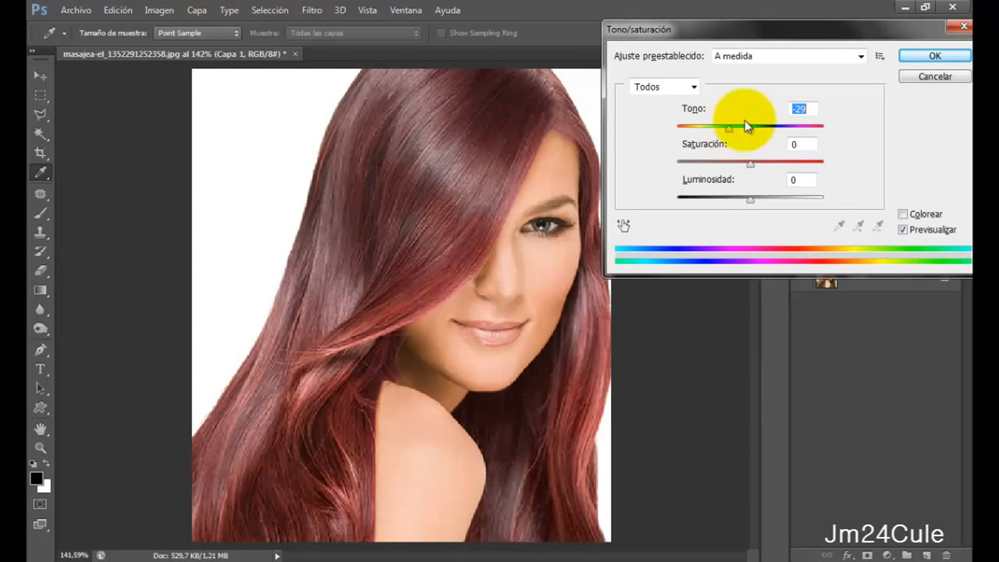
{"action": "left_click", "coordinate": [923, 57]}
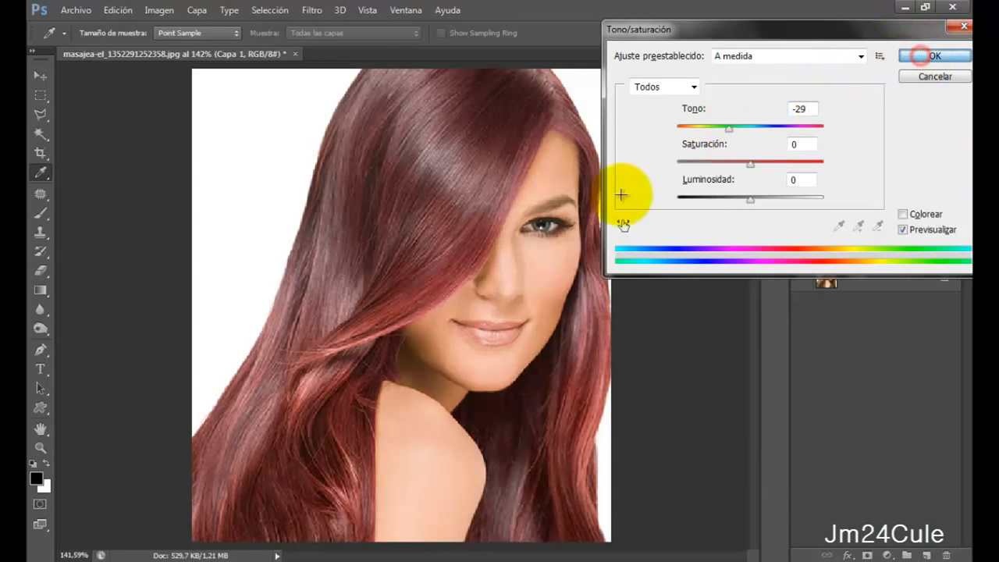
{"action": "key", "text": "m"}
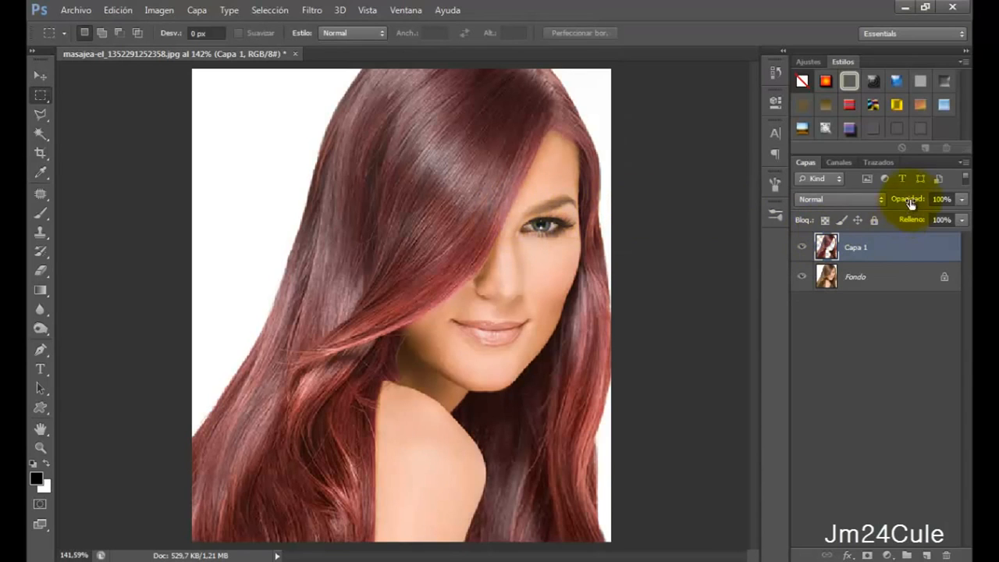
Compare the recoloured hair with the original by lowering the layer's opacity and returning it to 100%
{"action": "left_click_drag", "start_coordinate": [677, 234], "coordinate": [733, 236]}
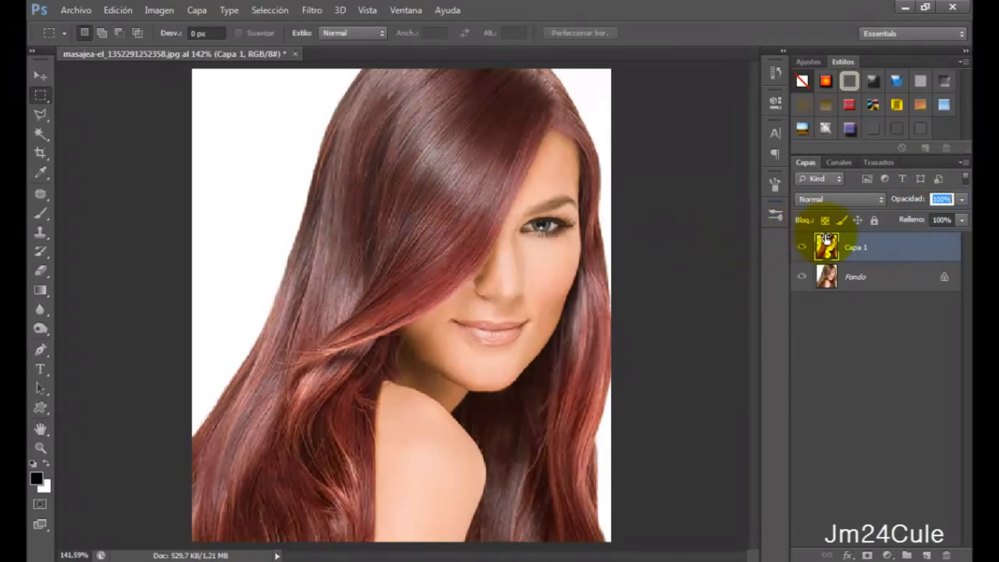
{"action": "left_click_drag", "start_coordinate": [825, 238], "coordinate": [664, 215]}
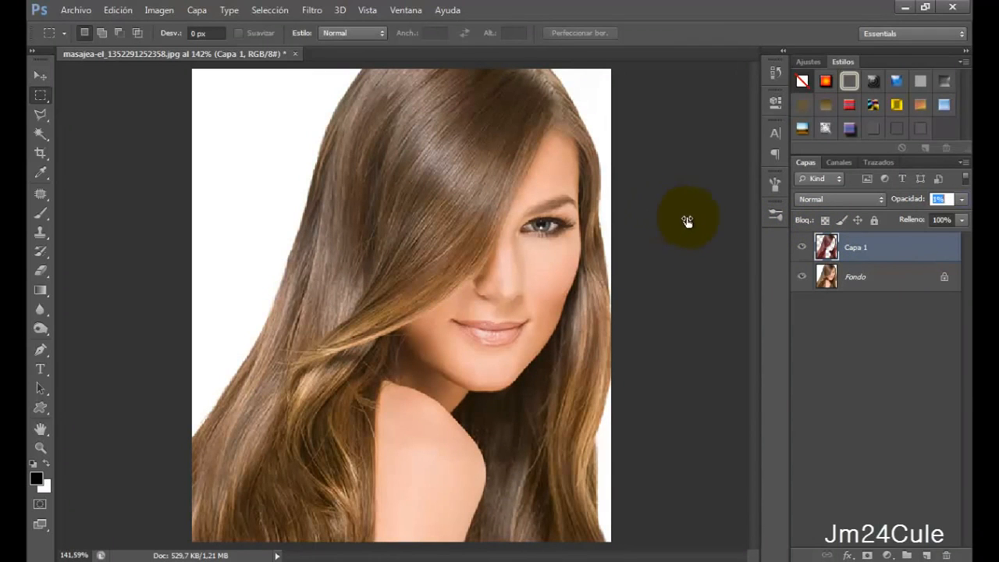
{"action": "left_click_drag", "start_coordinate": [742, 227], "coordinate": [830, 234]}
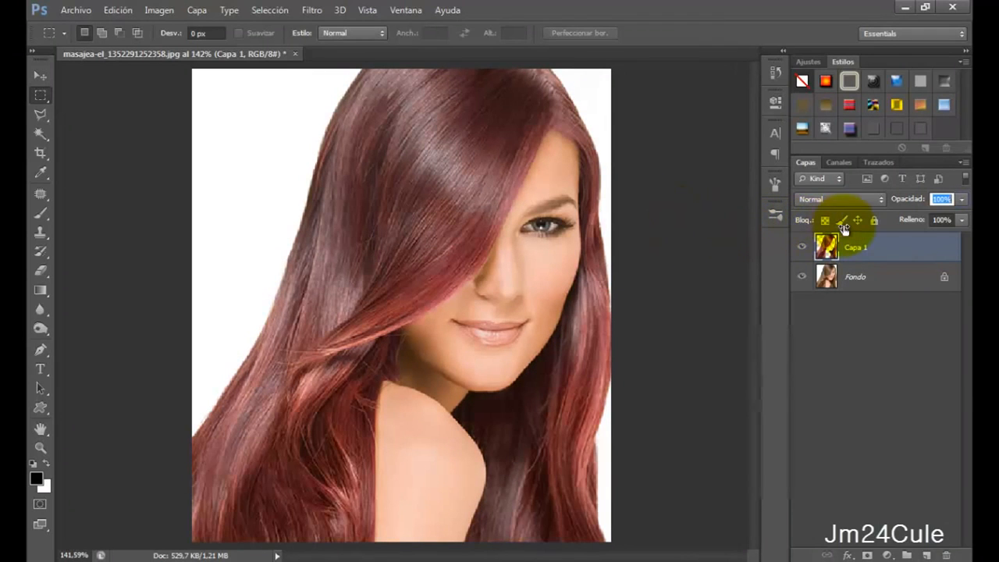
Create a new layer above the hair layer and set the Brush to a size of 11 px for the eye
{"action": "left_click", "coordinate": [40, 445]}
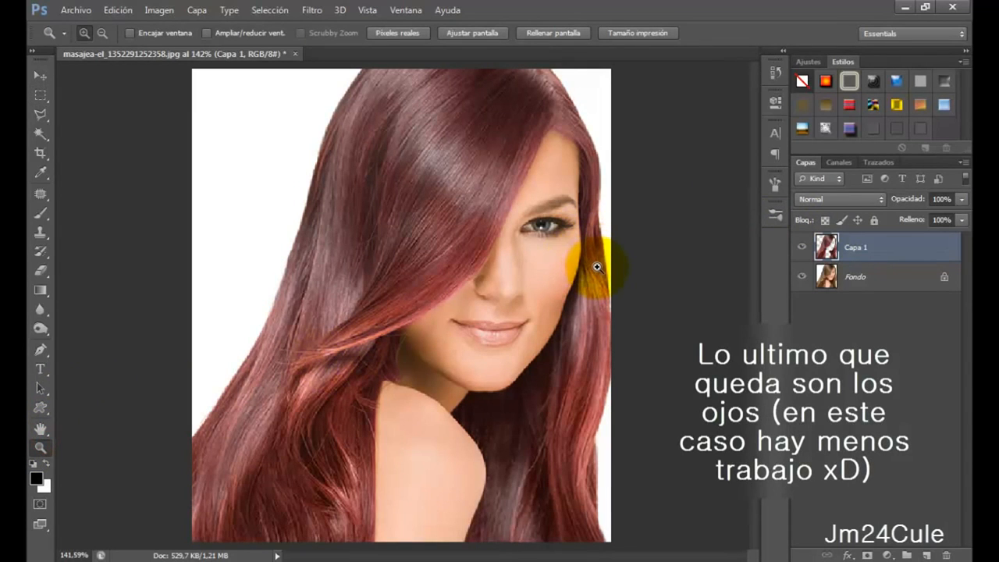
{"action": "left_click_drag", "start_coordinate": [595, 267], "coordinate": [487, 193]}
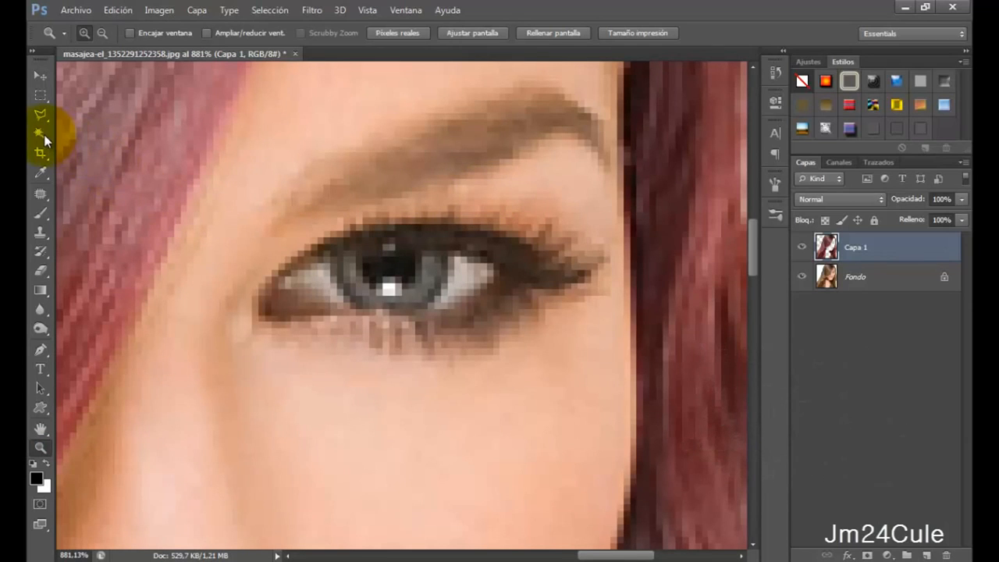
{"action": "left_click", "coordinate": [40, 212]}
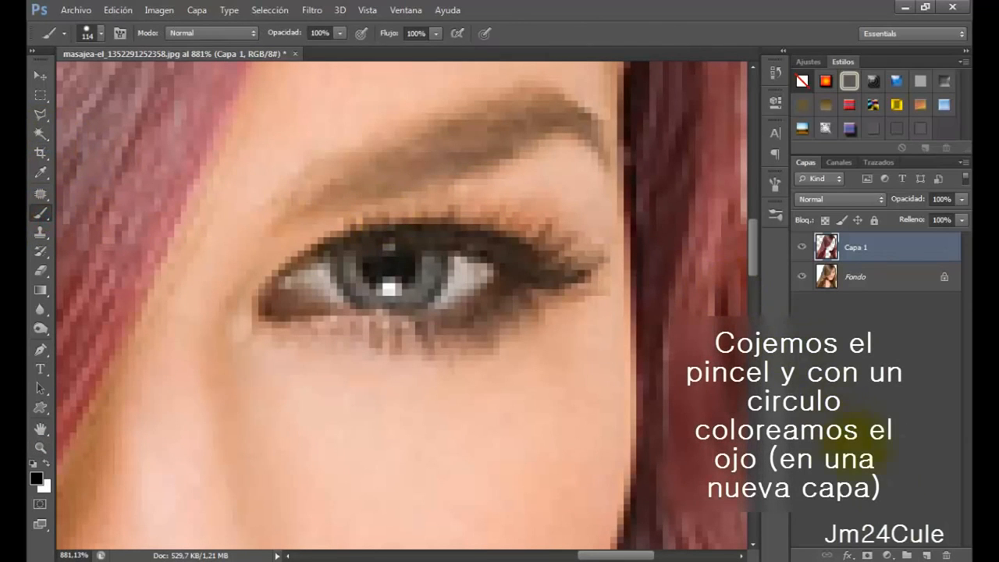
{"action": "left_click", "coordinate": [926, 555]}
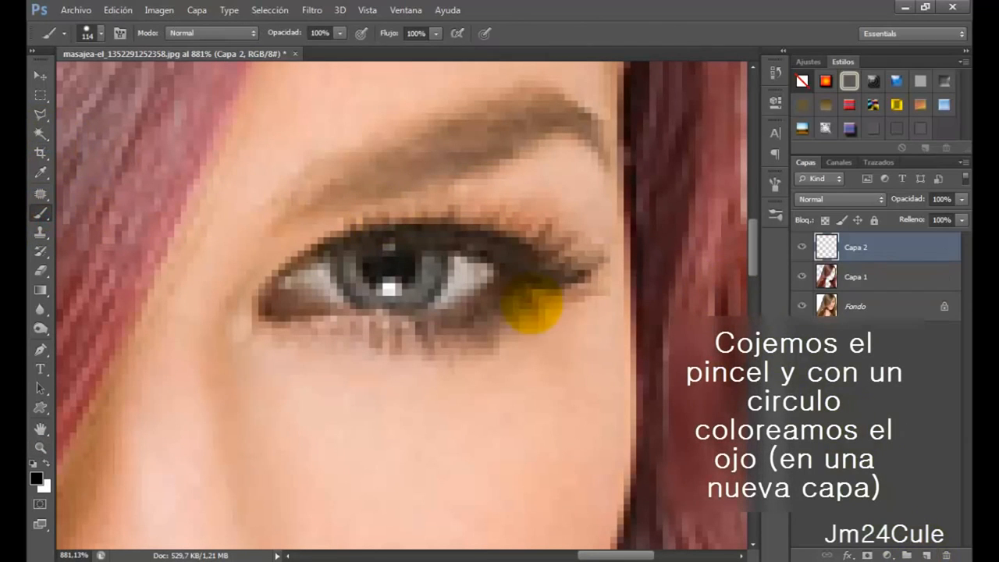
{"action": "right_click", "coordinate": [581, 331]}
{"action": "left_click_drag", "start_coordinate": [584, 333], "coordinate": [574, 335]}
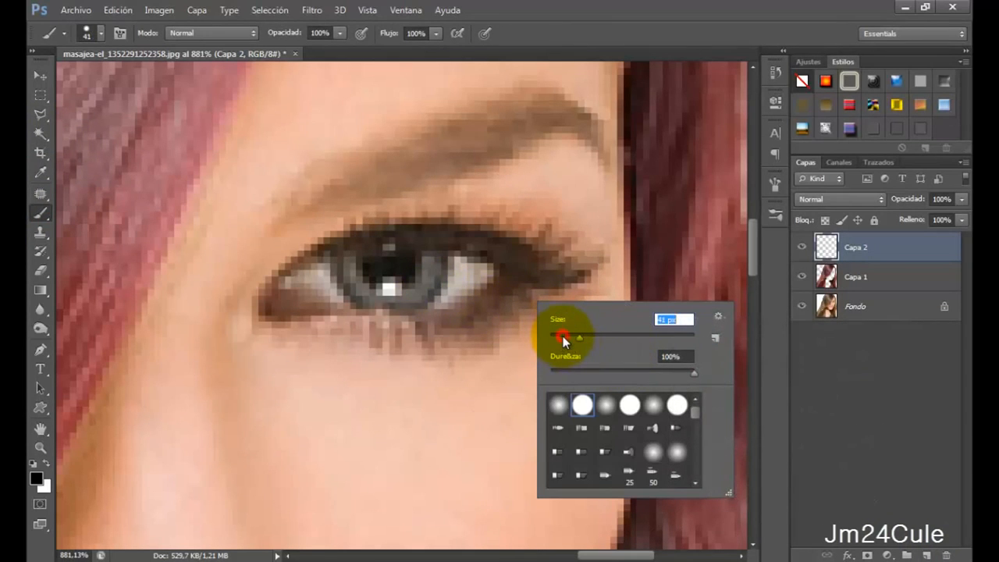
{"action": "left_click", "coordinate": [564, 340]}
{"action": "left_click_drag", "start_coordinate": [559, 339], "coordinate": [556, 338]}
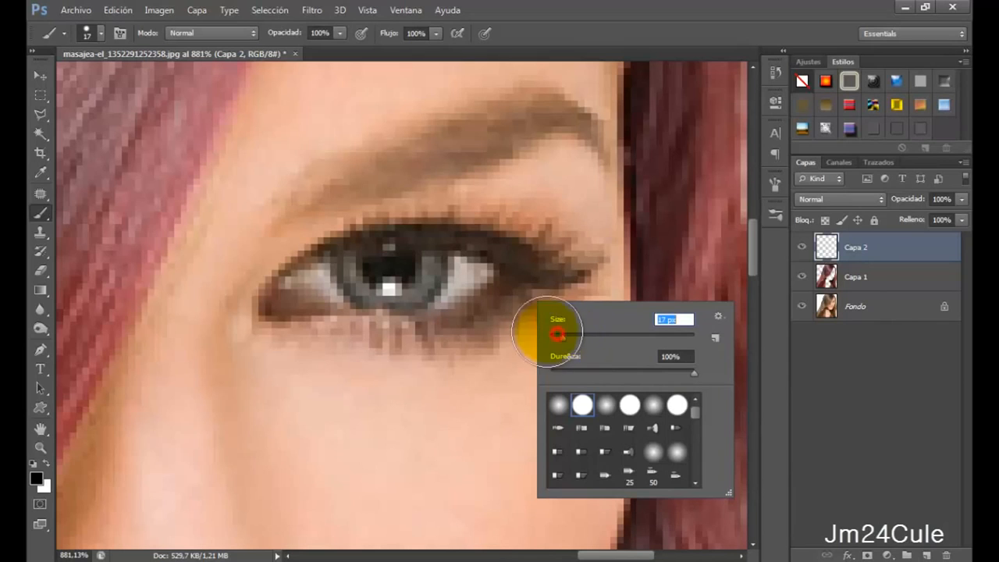
Set the foreground colour to green 4ede21 and paint over the whole iris and pupil on the new layer
{"action": "left_click", "coordinate": [41, 481]}
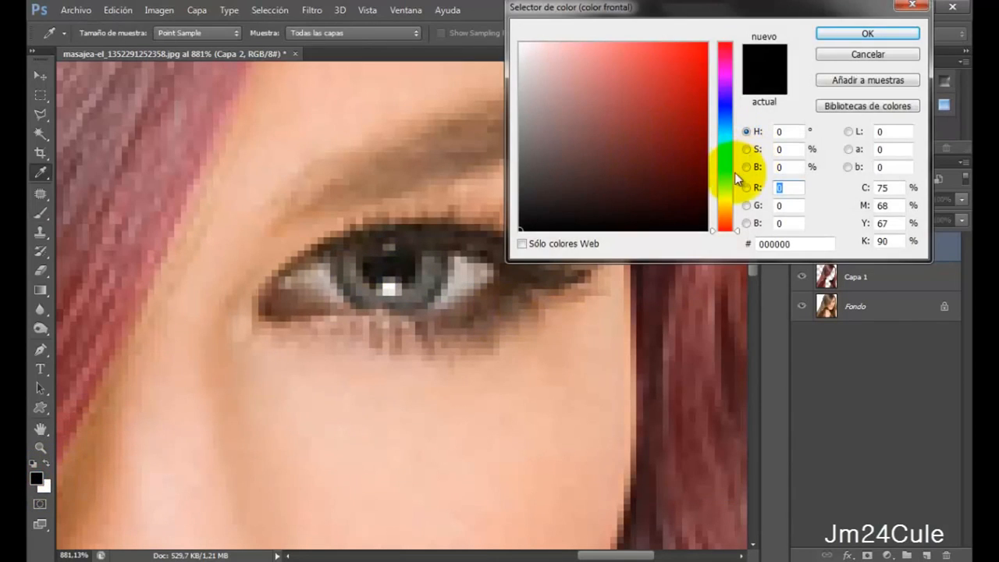
{"action": "left_click", "coordinate": [728, 176]}
{"action": "left_click_drag", "start_coordinate": [679, 44], "coordinate": [702, 63]}
{"action": "left_click", "coordinate": [838, 37]}
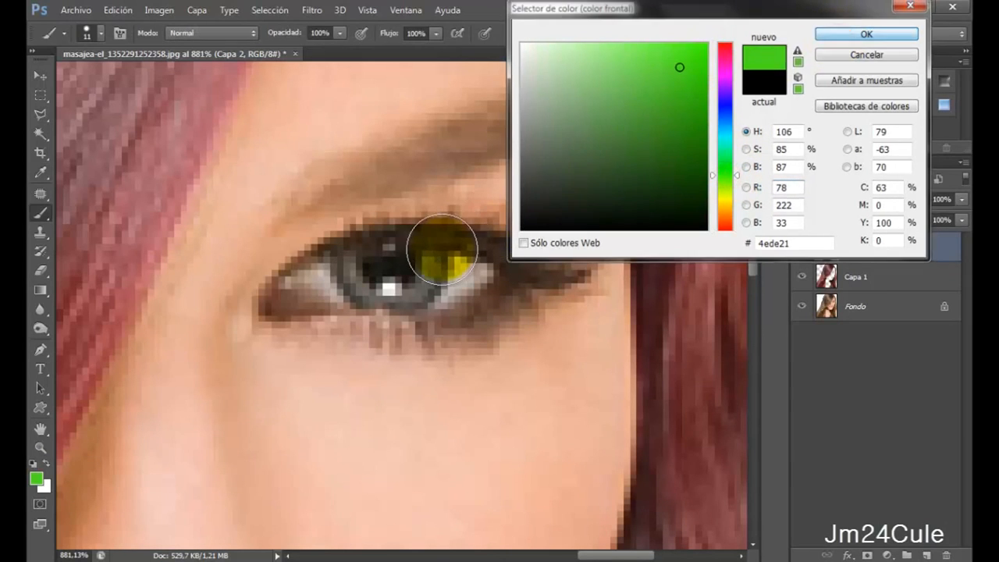
{"action": "left_click_drag", "start_coordinate": [376, 268], "coordinate": [395, 270]}
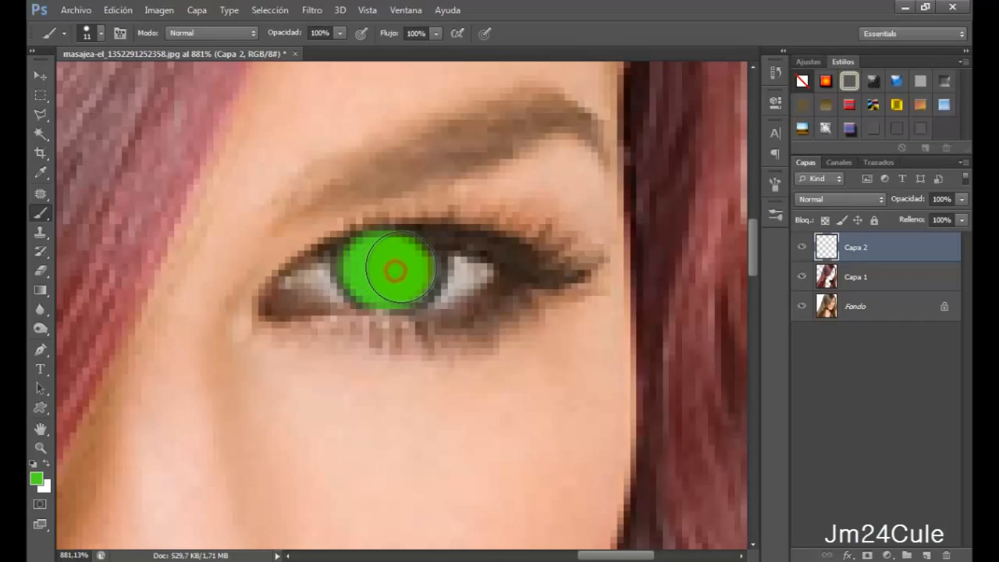
{"action": "left_click", "coordinate": [403, 266]}
{"action": "left_click", "coordinate": [403, 267]}
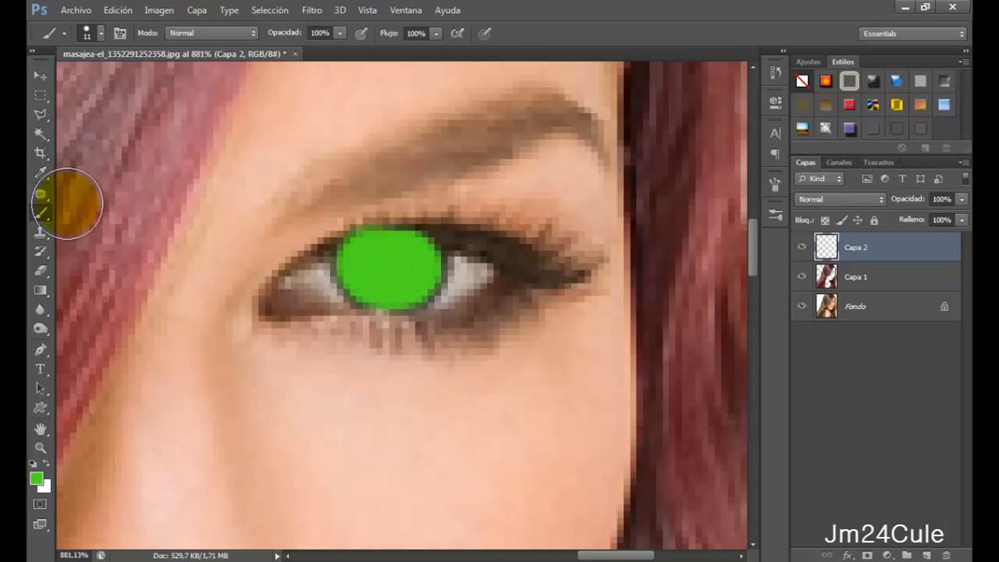
Set the green eye layer's blend mode to Superponer and its opacity to 72%
{"action": "left_click", "coordinate": [861, 199]}
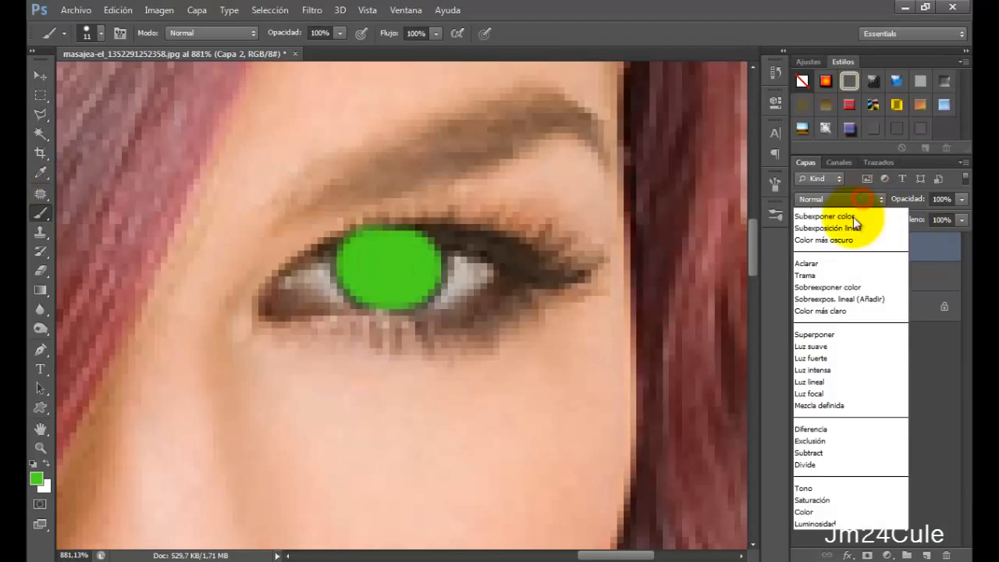
{"action": "left_click", "coordinate": [829, 391]}
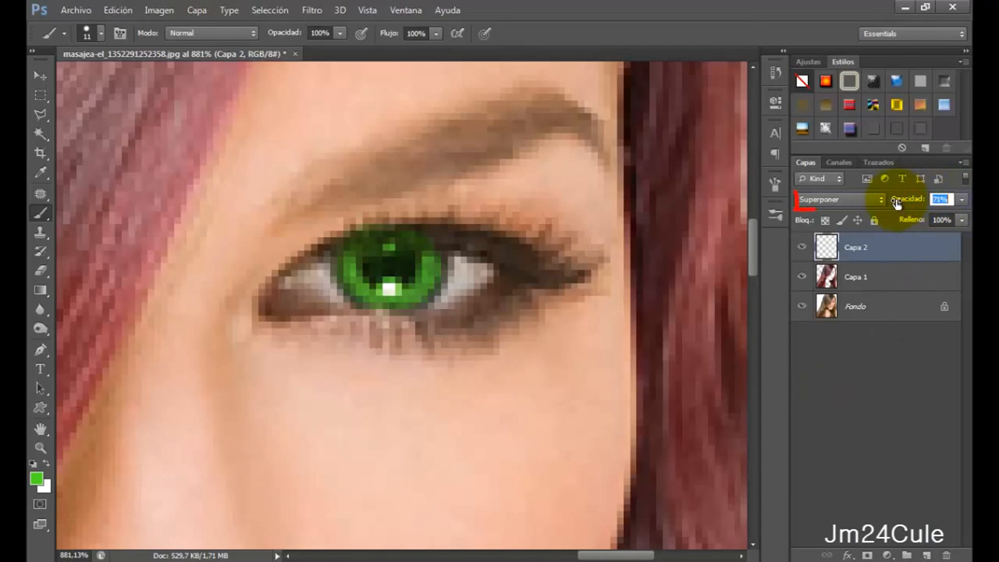
{"action": "left_click_drag", "start_coordinate": [895, 202], "coordinate": [898, 203]}
Erase the excess green over the pupil and upper lash line on the eye layer with a 5 px Eraser
{"action": "left_click", "coordinate": [45, 269]}
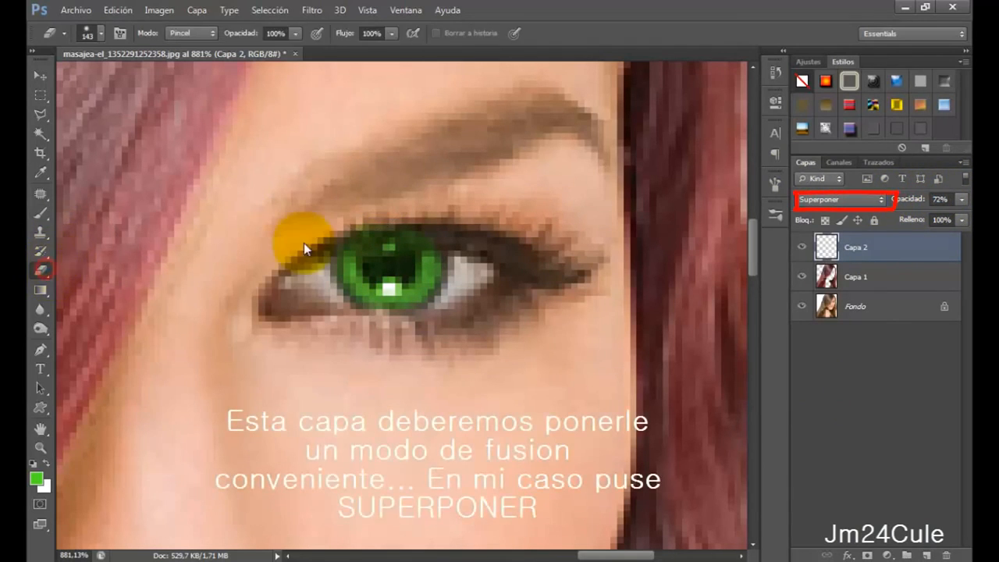
{"action": "right_click", "coordinate": [355, 262]}
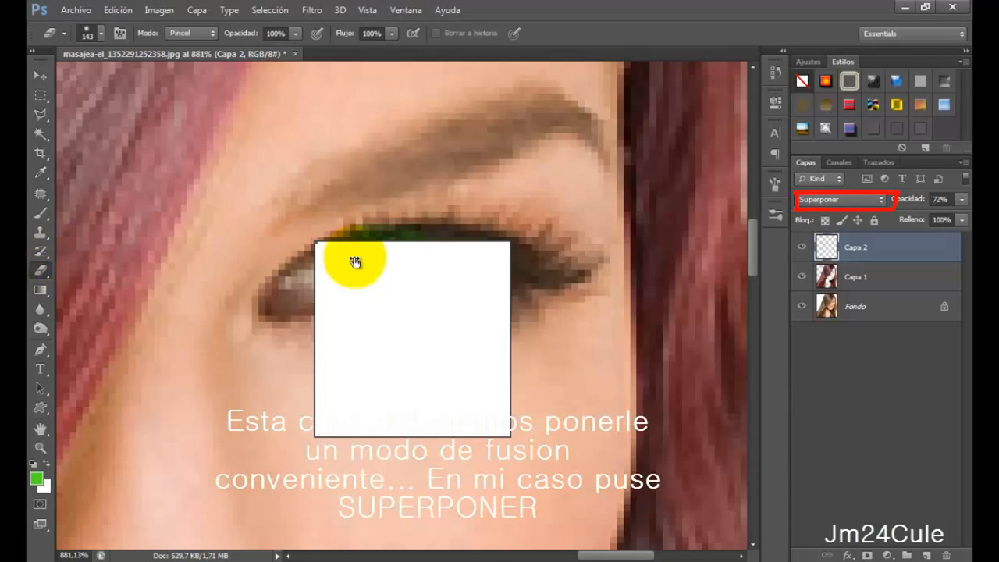
{"action": "left_click", "coordinate": [334, 274]}
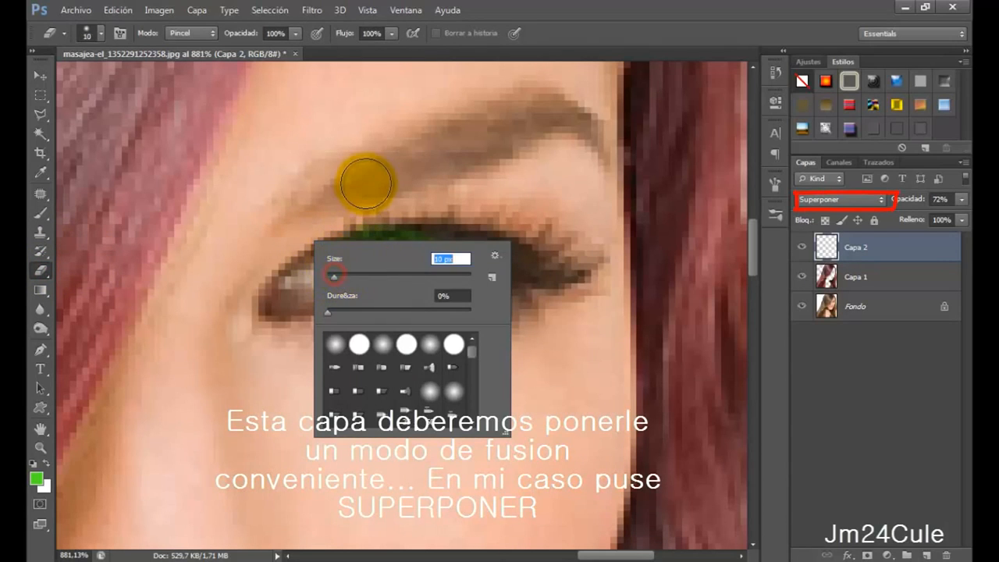
{"action": "left_click", "coordinate": [331, 276]}
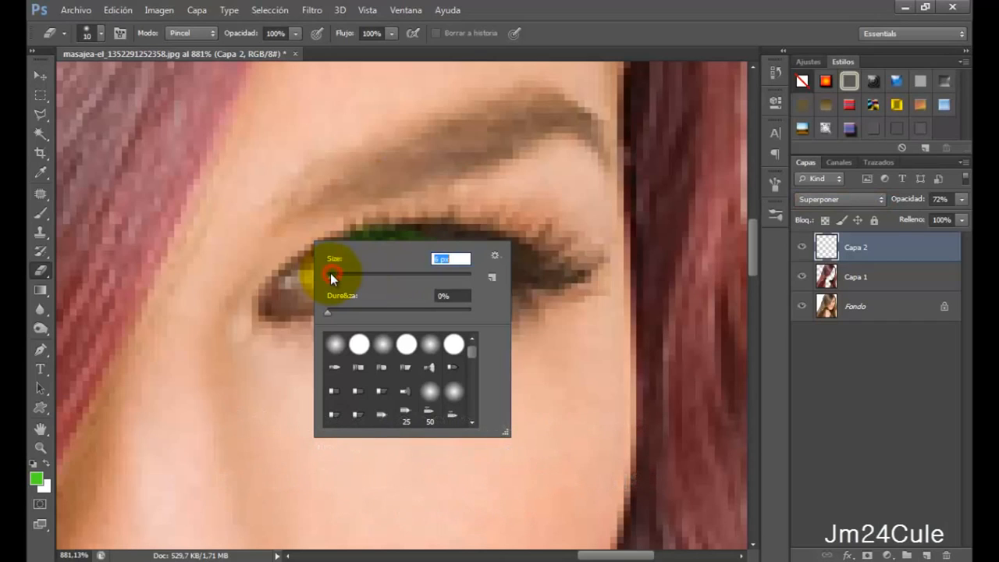
{"action": "left_click", "coordinate": [429, 182]}
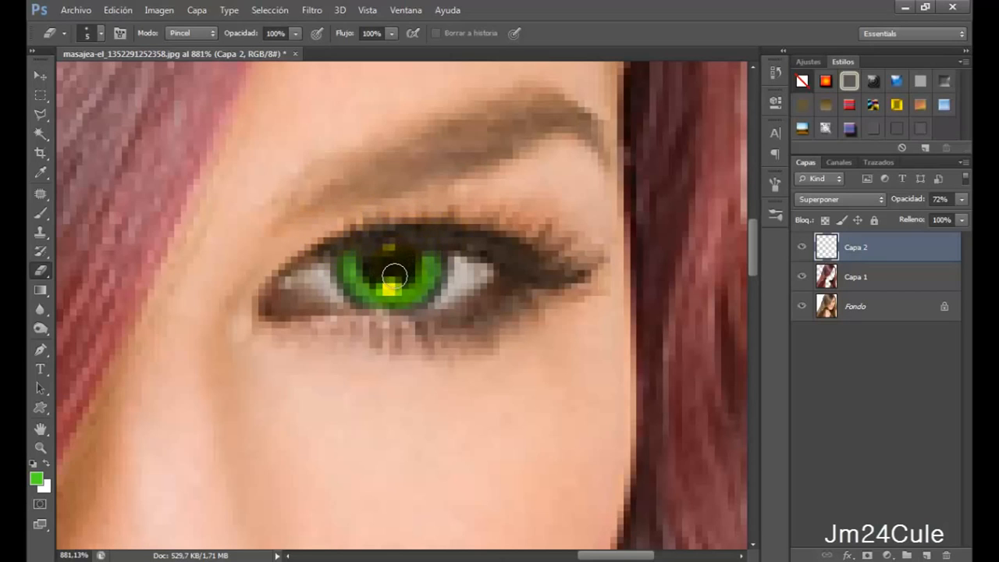
Show the whole portrait at 100% to examine the recoloured hair and green eye together
{"action": "left_click", "coordinate": [36, 447]}
{"action": "right_click", "coordinate": [272, 292]}
{"action": "left_click", "coordinate": [285, 299]}
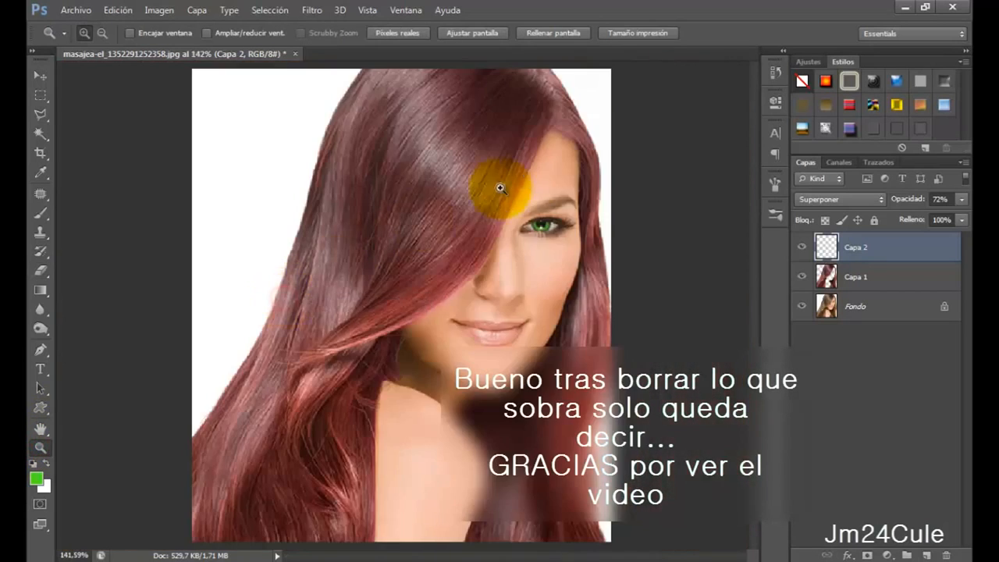
{"action": "right_click", "coordinate": [576, 260]}
{"action": "left_click", "coordinate": [593, 279]}
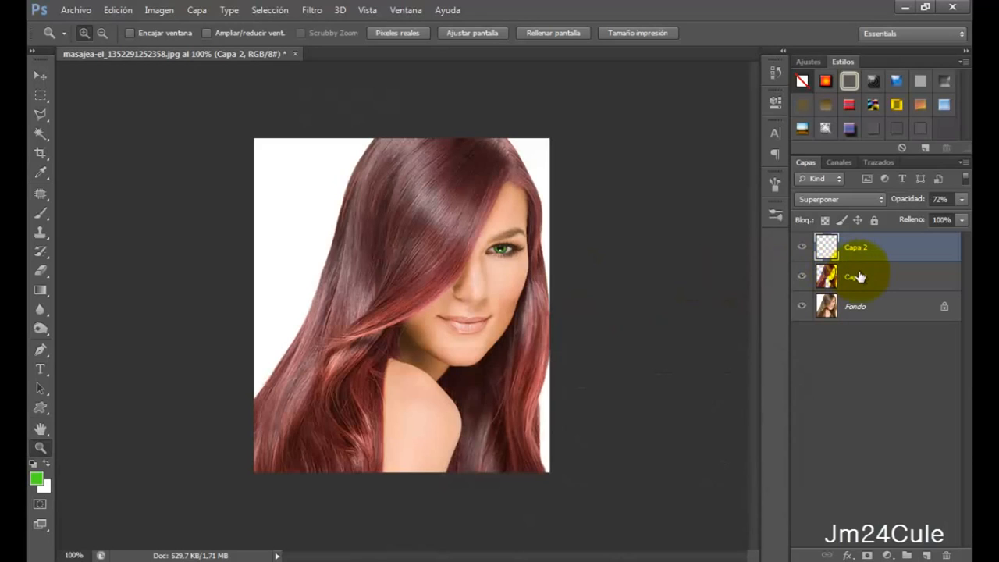
{"action": "left_click", "coordinate": [924, 555]}
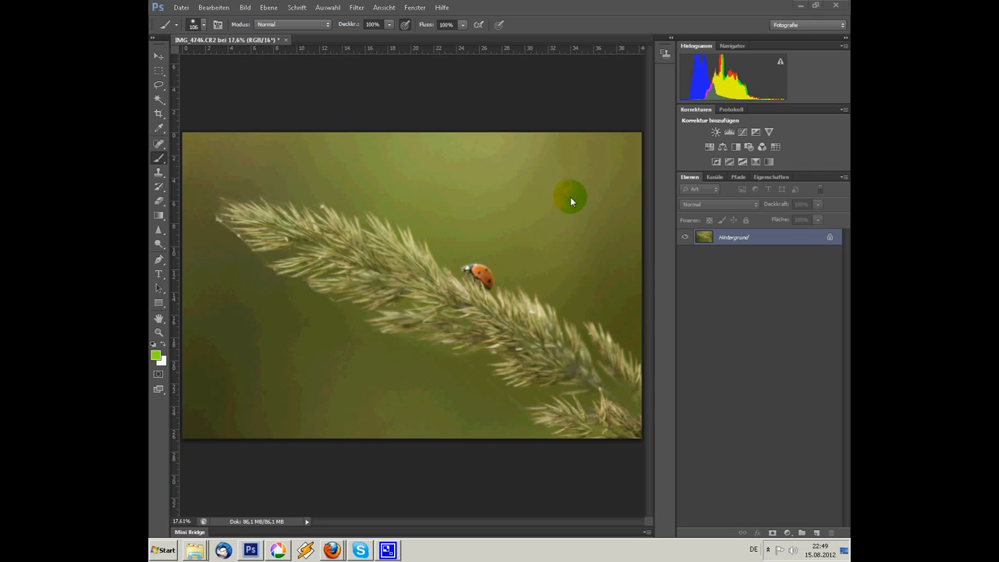
Add a Curves adjustment layer to the ladybird photo, trying an RGB white point input of 192 before resetting it to 255
{"action": "left_click", "coordinate": [743, 134]}
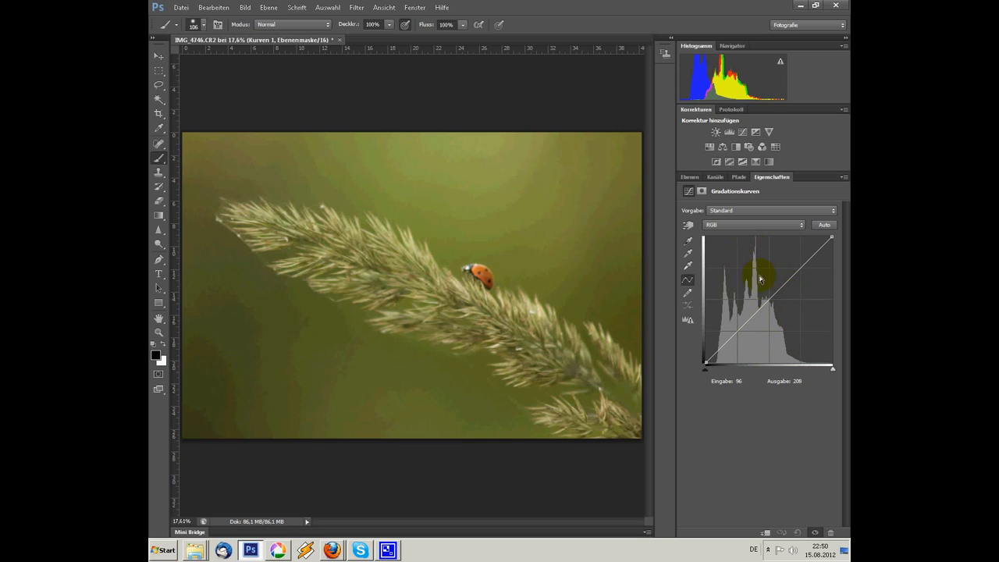
{"action": "left_click_drag", "start_coordinate": [833, 370], "coordinate": [796, 370]}
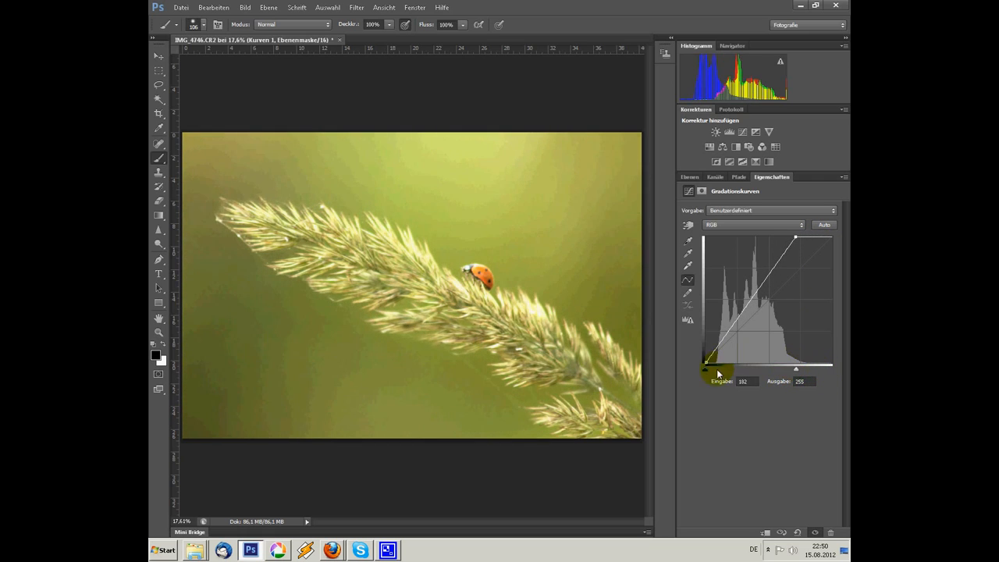
{"action": "mouse_move", "coordinate": [705, 366]}
{"action": "left_mouse_down"}
{"action": "mouse_move", "coordinate": [733, 369]}
{"action": "mouse_move", "coordinate": [704, 367]}
{"action": "left_mouse_up"}
{"action": "left_click_drag", "start_coordinate": [796, 369], "coordinate": [842, 372]}
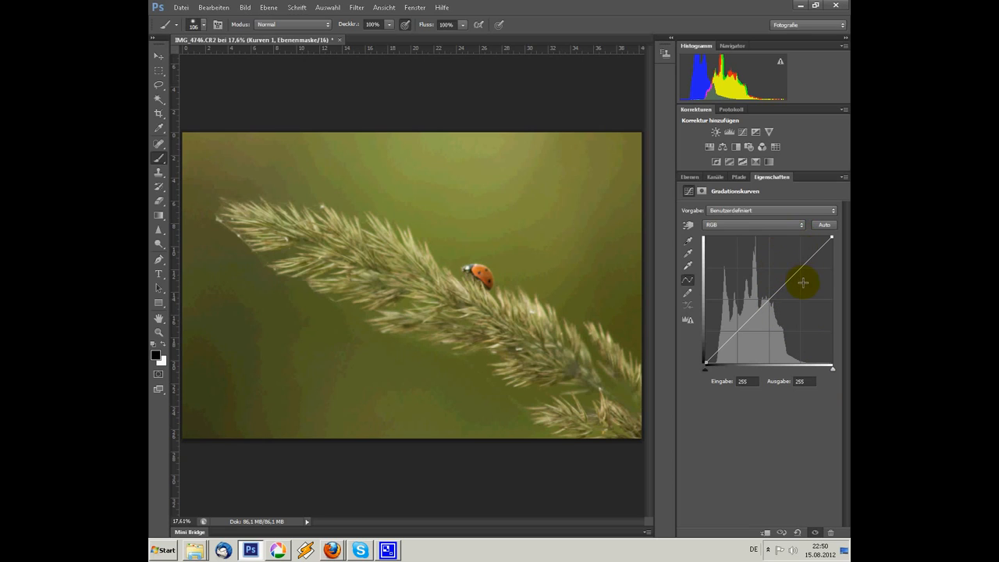
Test the end points of the red curve and set its white point input to 243
{"action": "left_click", "coordinate": [800, 226]}
{"action": "left_click", "coordinate": [801, 226]}
{"action": "left_click", "coordinate": [802, 227]}
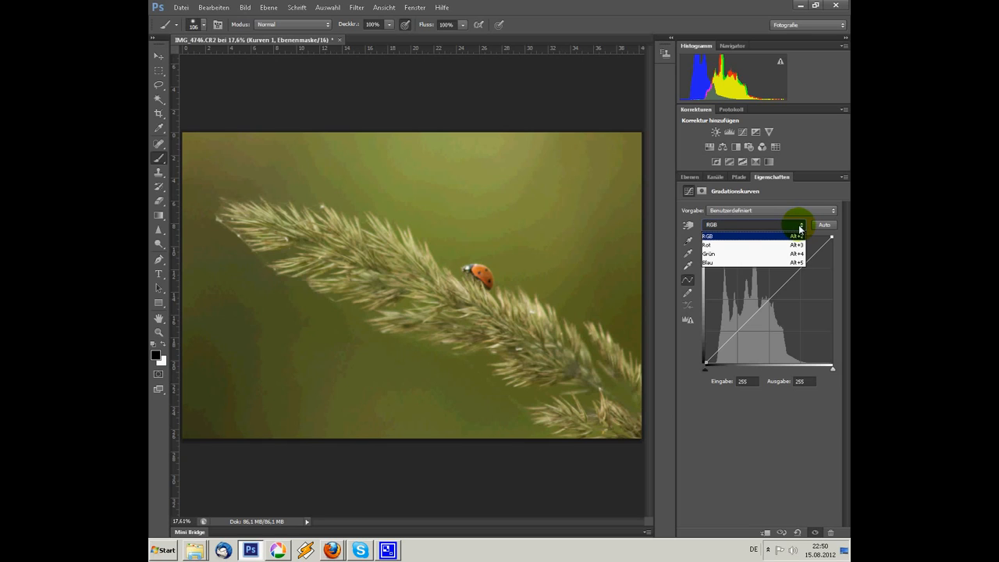
{"action": "left_click", "coordinate": [793, 245]}
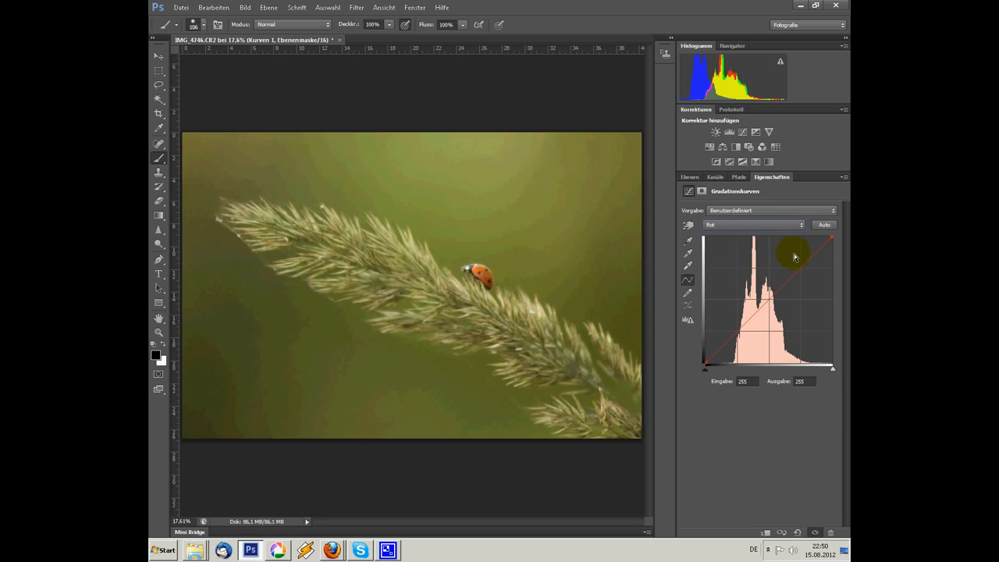
{"action": "left_click_drag", "start_coordinate": [832, 370], "coordinate": [806, 373]}
{"action": "mouse_move", "coordinate": [705, 373]}
{"action": "left_mouse_down"}
{"action": "mouse_move", "coordinate": [742, 374]}
{"action": "mouse_move", "coordinate": [695, 375]}
{"action": "left_mouse_up"}
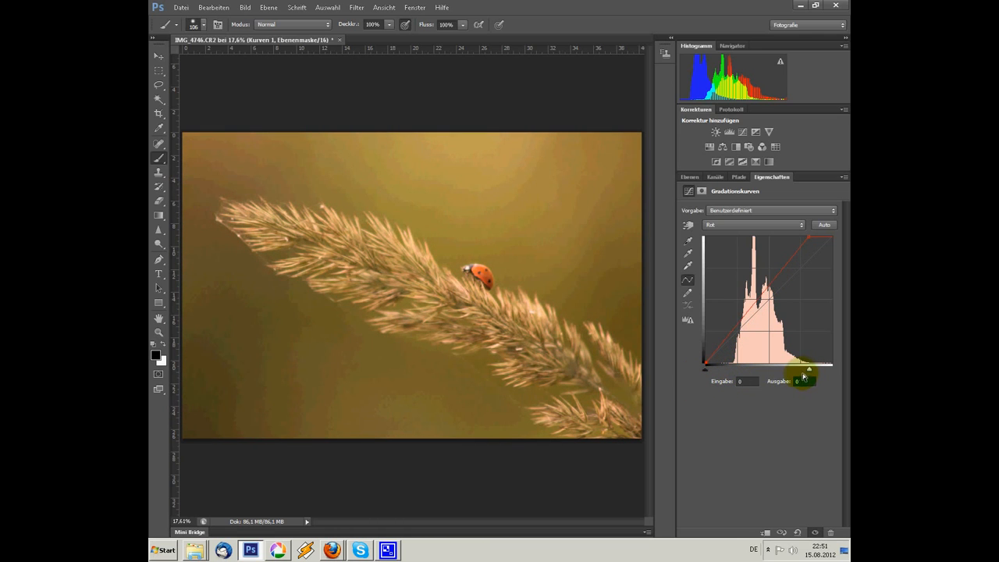
{"action": "mouse_move", "coordinate": [808, 369]}
{"action": "left_mouse_down"}
{"action": "mouse_move", "coordinate": [846, 368]}
{"action": "mouse_move", "coordinate": [825, 380]}
{"action": "left_mouse_up"}
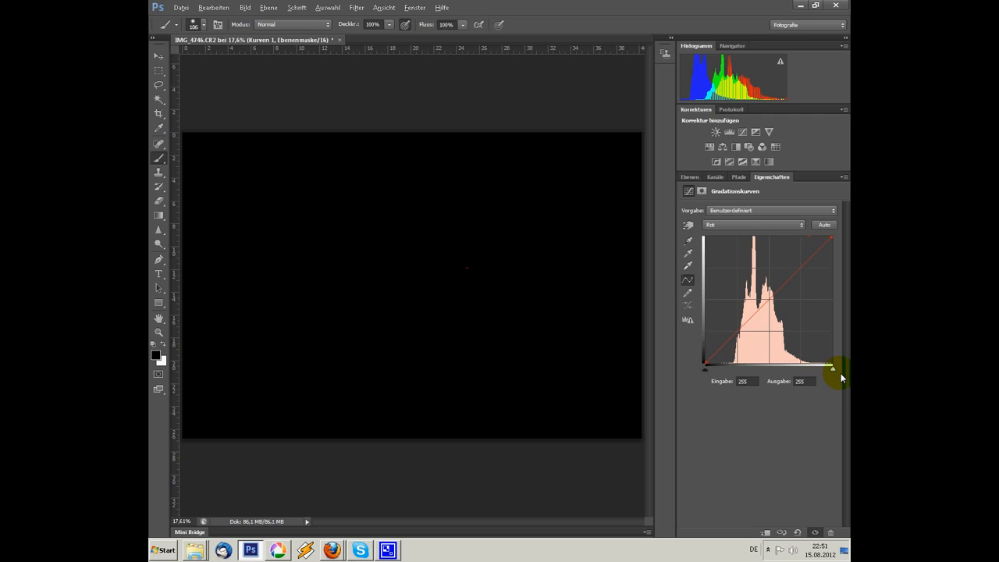
{"action": "mouse_move", "coordinate": [830, 377]}
{"action": "left_mouse_down"}
{"action": "mouse_move", "coordinate": [841, 372]}
{"action": "mouse_move", "coordinate": [821, 378]}
{"action": "mouse_move", "coordinate": [833, 378]}
{"action": "left_mouse_up"}
{"action": "left_click_drag", "start_coordinate": [830, 377], "coordinate": [826, 374]}
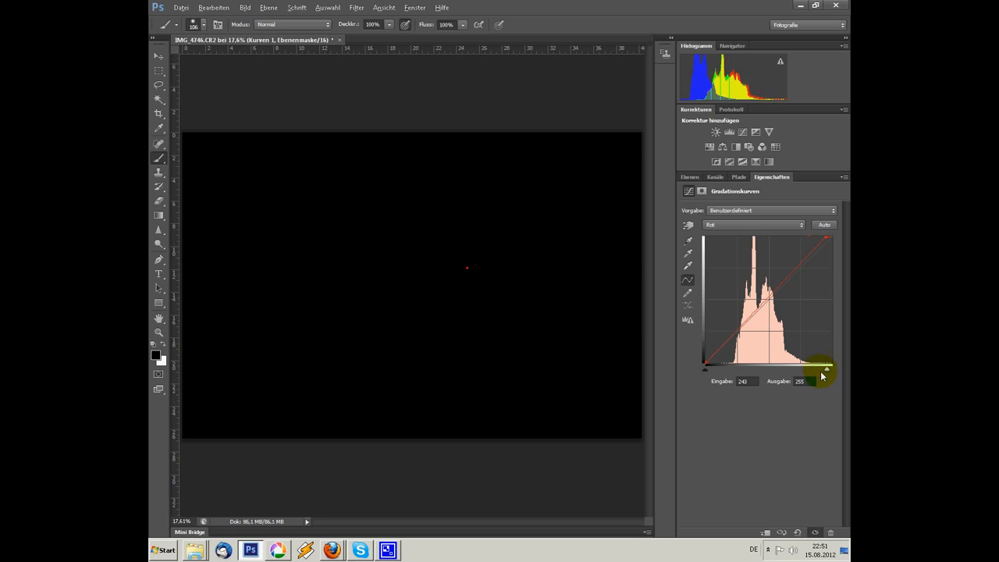
Set the red curve's black point input to 42 and compare the photo with its previous state
{"action": "left_click_drag", "start_coordinate": [702, 370], "coordinate": [713, 226]}
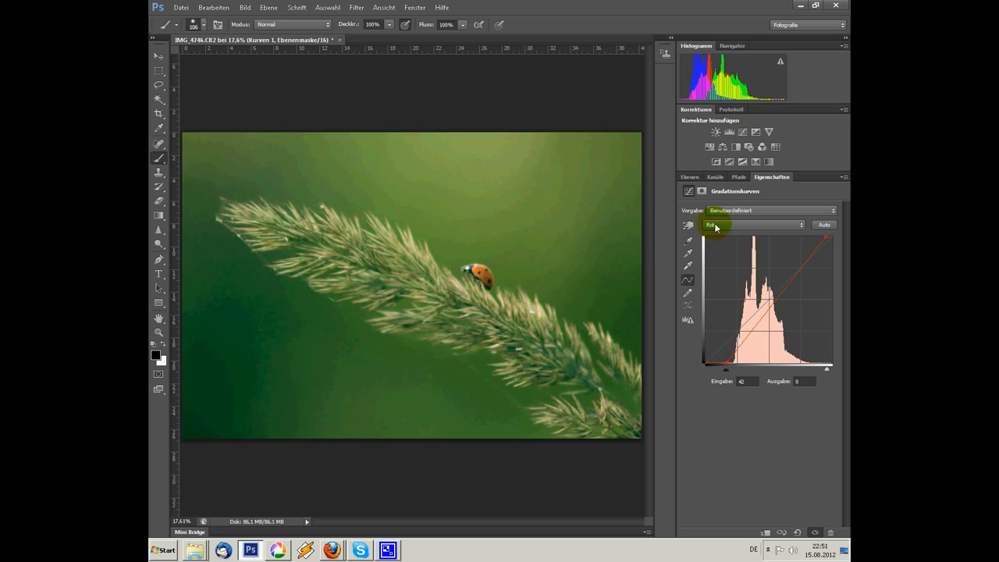
{"action": "left_click", "coordinate": [781, 533]}
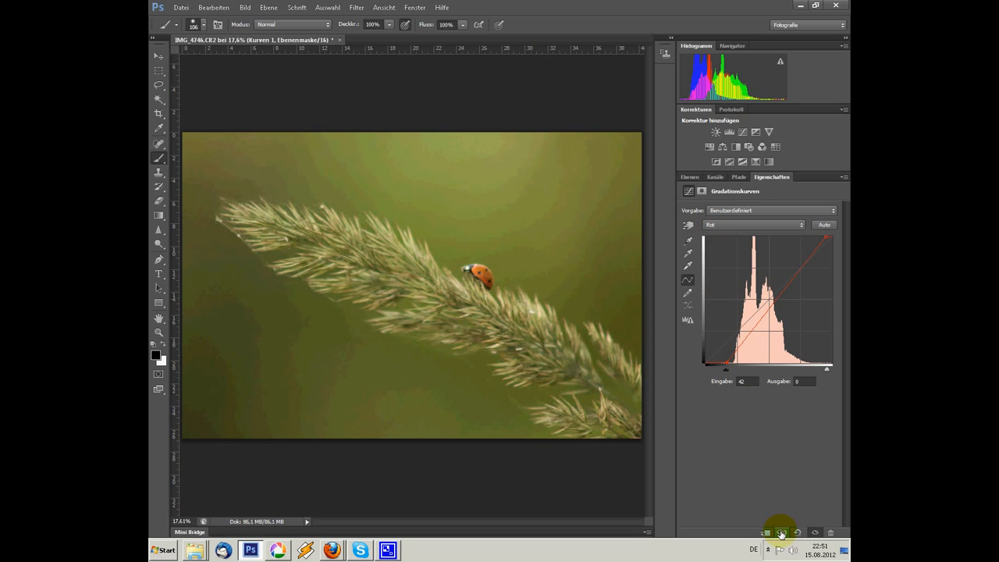
{"action": "left_click", "coordinate": [781, 533]}
{"action": "left_click", "coordinate": [781, 534]}
Pull the green curve's white point slightly inward, set its black point input to 36 and compare with the previous state
{"action": "left_click", "coordinate": [745, 224]}
{"action": "left_click", "coordinate": [734, 254]}
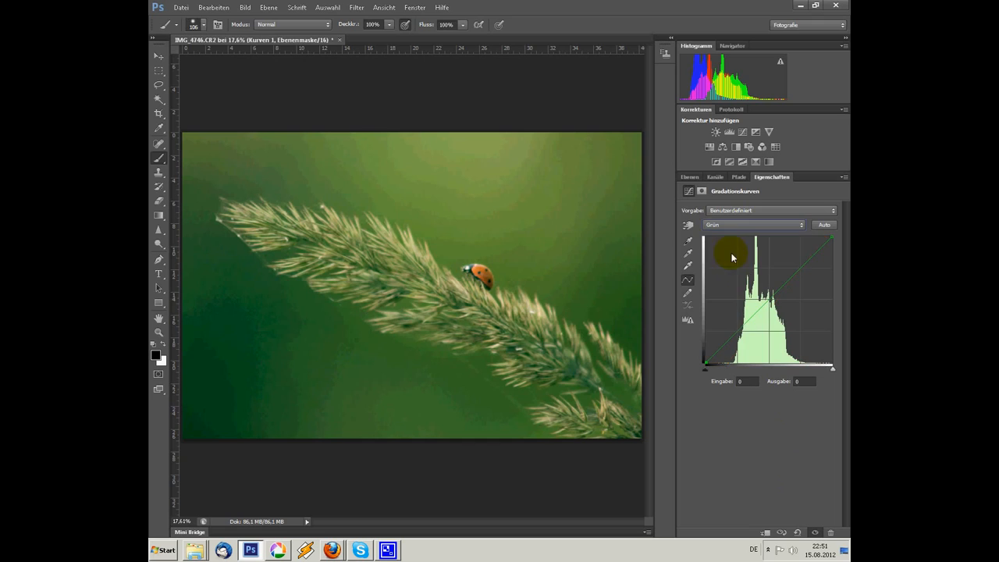
{"action": "left_click_drag", "start_coordinate": [828, 367], "coordinate": [821, 376]}
{"action": "left_click_drag", "start_coordinate": [705, 375], "coordinate": [724, 380]}
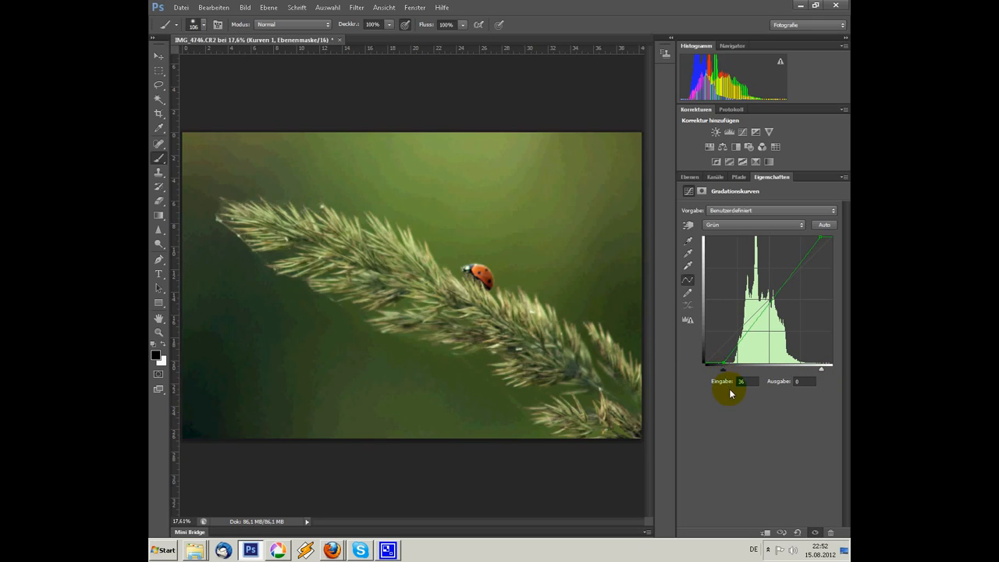
{"action": "left_click", "coordinate": [780, 533]}
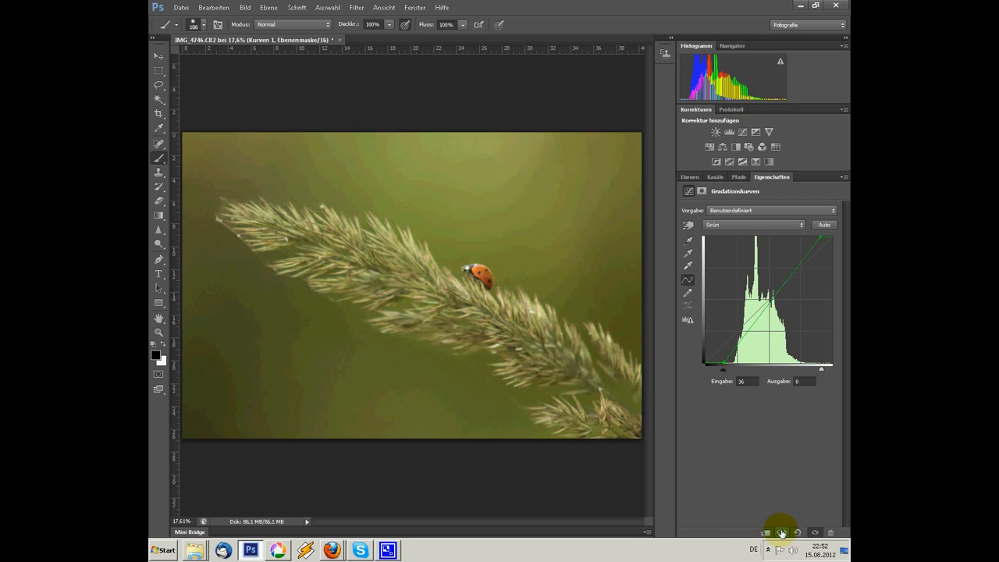
{"action": "left_click", "coordinate": [781, 533]}
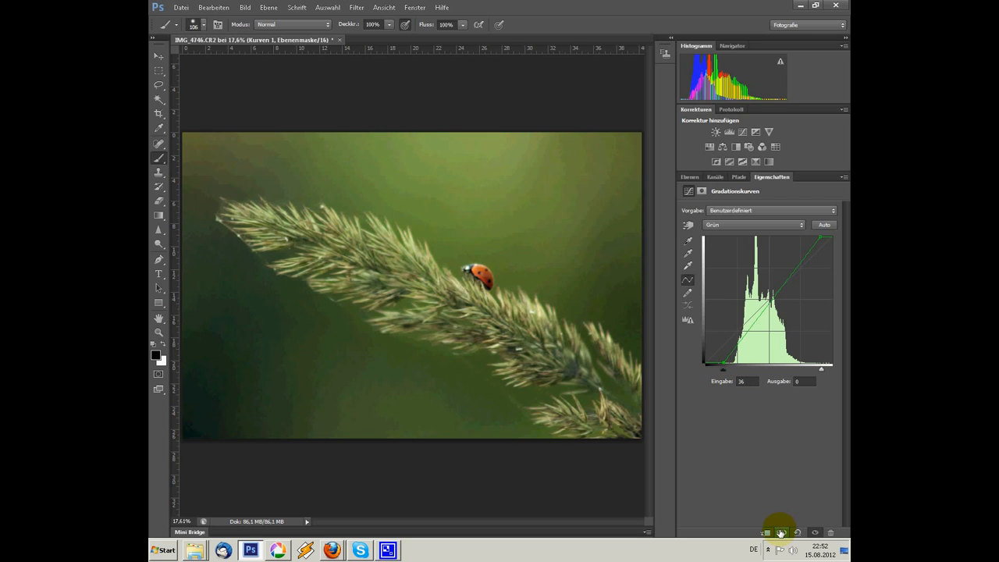
{"action": "left_click", "coordinate": [781, 533]}
{"action": "left_click", "coordinate": [780, 534]}
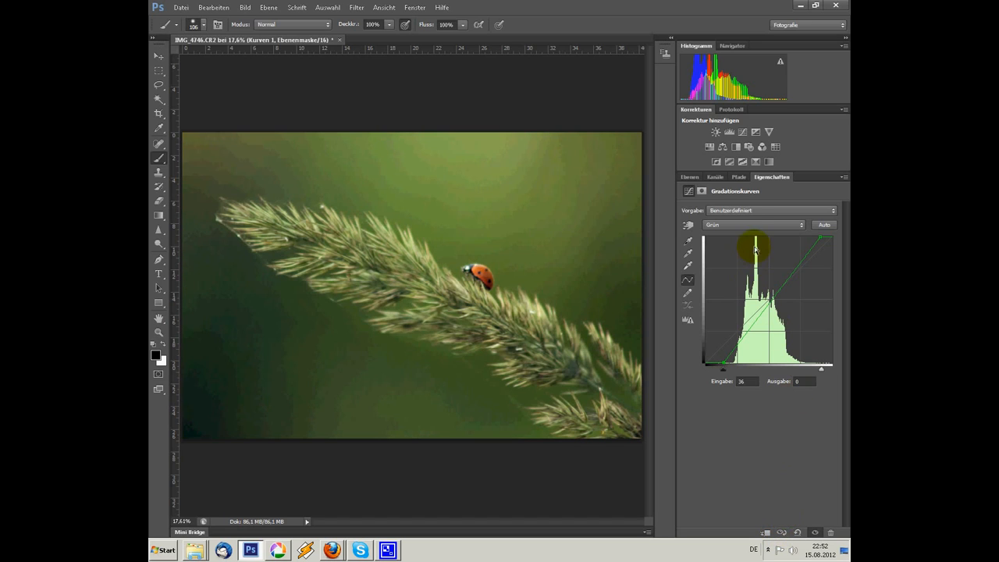
Pull the blue curve's white point inward, set its black point input to 15 and compare with the previous state
{"action": "left_click", "coordinate": [754, 225]}
{"action": "left_click", "coordinate": [737, 263]}
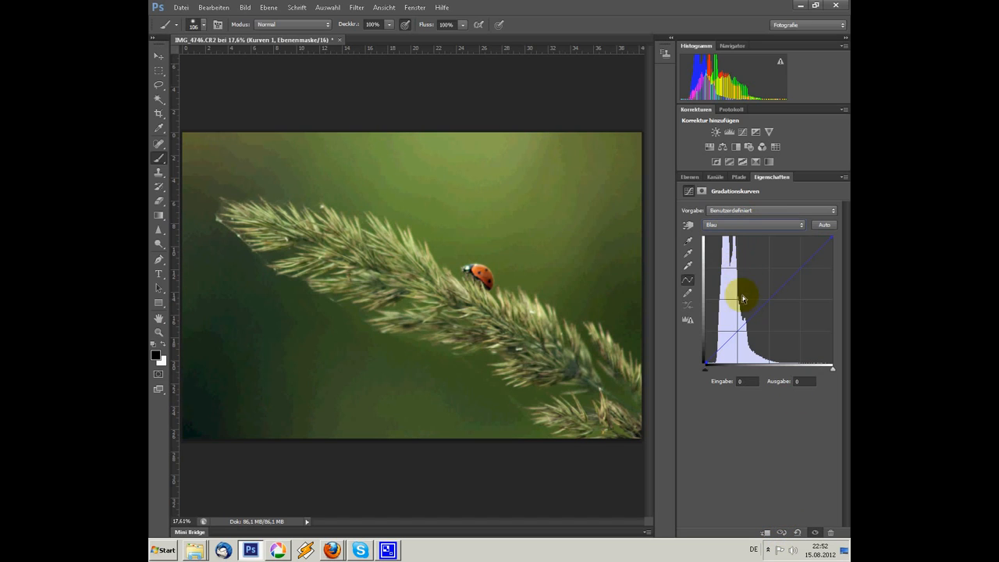
{"action": "left_click_drag", "start_coordinate": [834, 372], "coordinate": [816, 373]}
{"action": "mouse_move", "coordinate": [704, 368]}
{"action": "left_mouse_down"}
{"action": "mouse_move", "coordinate": [728, 373]}
{"action": "mouse_move", "coordinate": [715, 376]}
{"action": "left_mouse_up"}
{"action": "left_click_drag", "start_coordinate": [714, 375], "coordinate": [712, 373]}
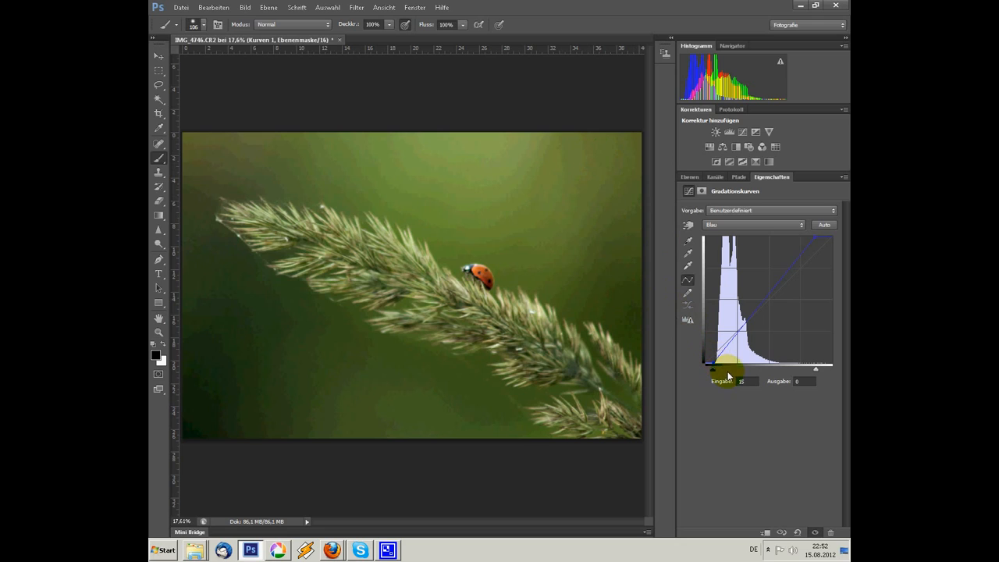
{"action": "left_click", "coordinate": [779, 534]}
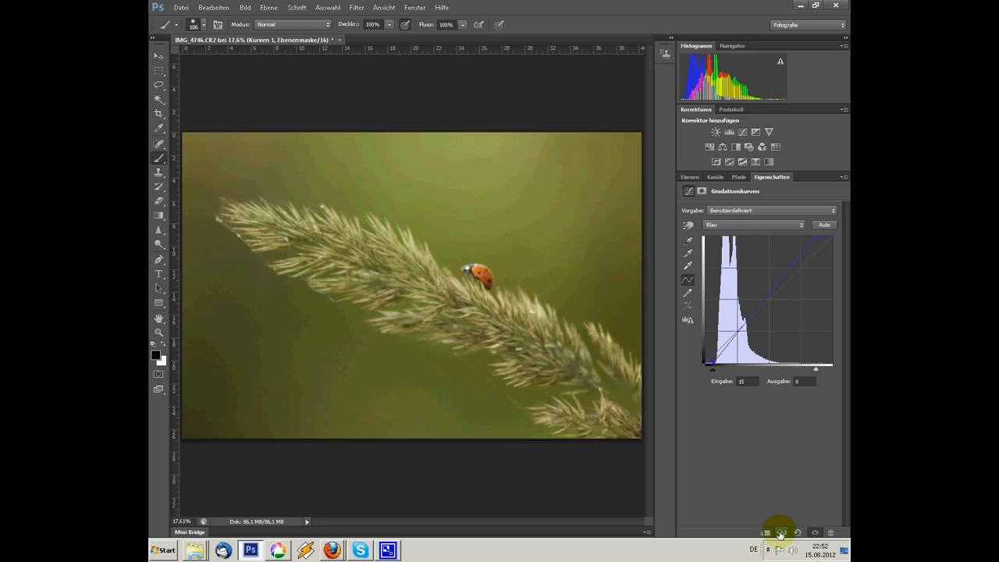
{"action": "left_click", "coordinate": [781, 533]}
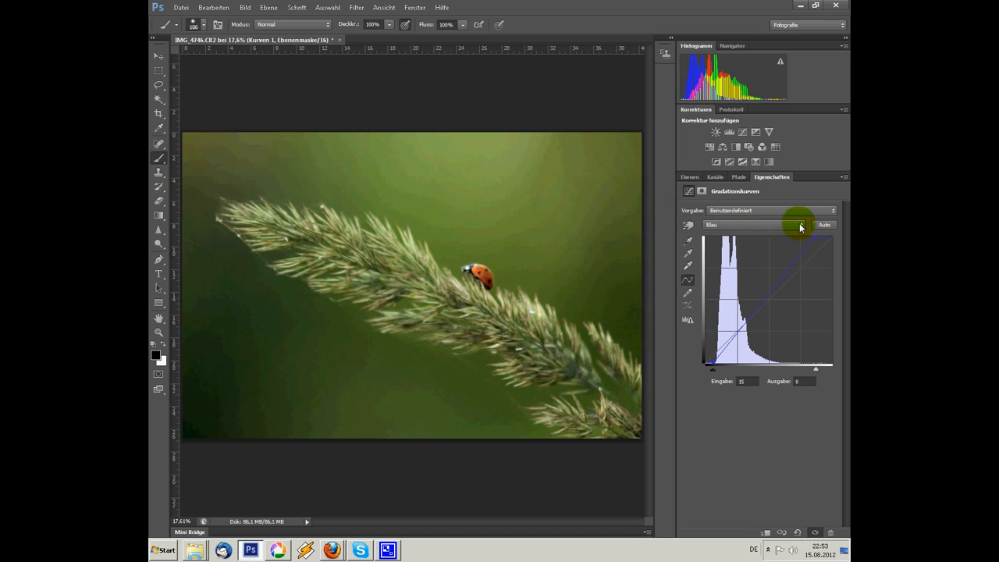
Return to the combined RGB curve to examine all channel curves, and display the layer stack
{"action": "left_click", "coordinate": [797, 225]}
{"action": "left_click", "coordinate": [778, 235]}
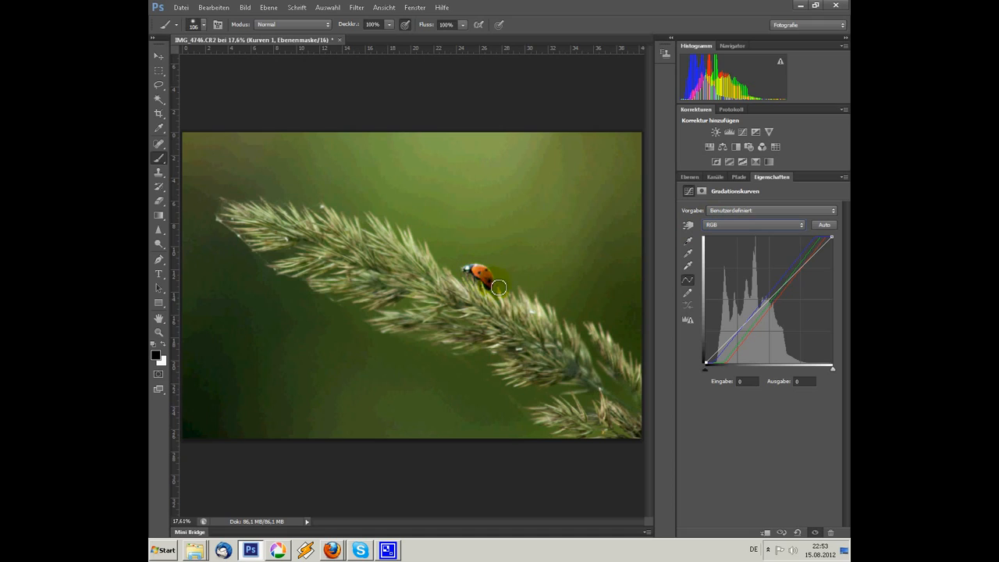
{"action": "left_click", "coordinate": [698, 192]}
{"action": "left_click", "coordinate": [687, 191]}
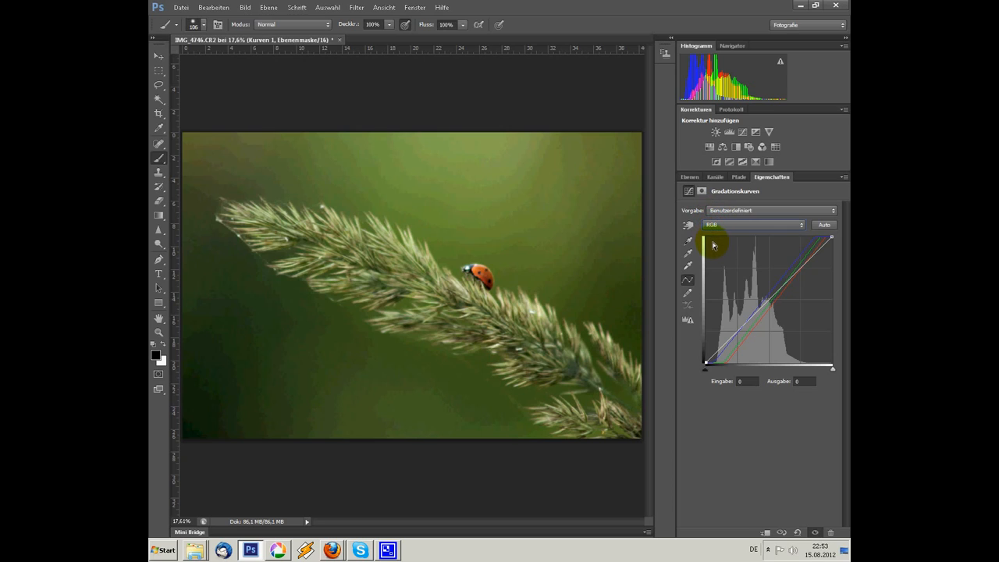
{"action": "left_click", "coordinate": [690, 178]}
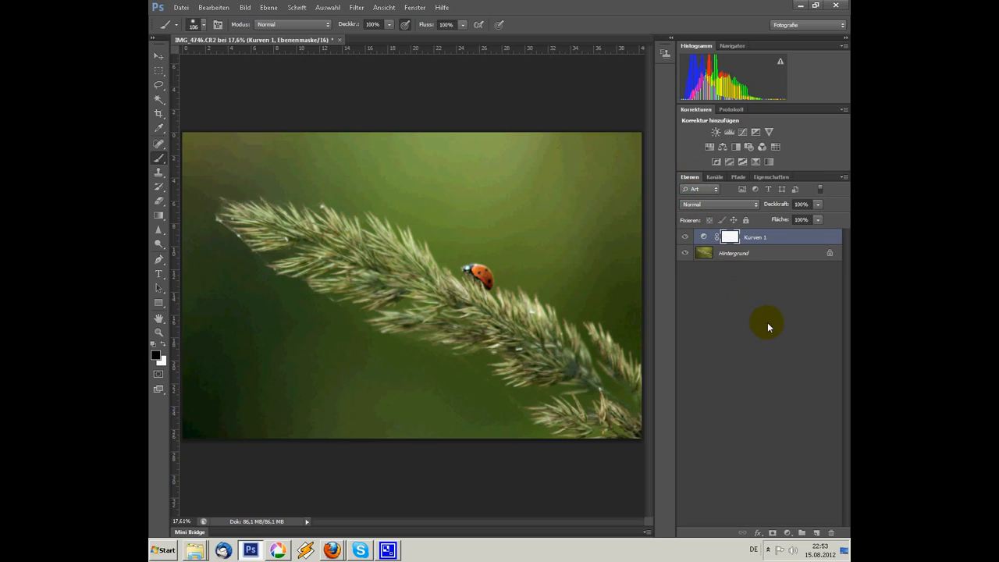
{"action": "right_click", "coordinate": [770, 548]}
{"action": "left_click", "coordinate": [768, 550]}
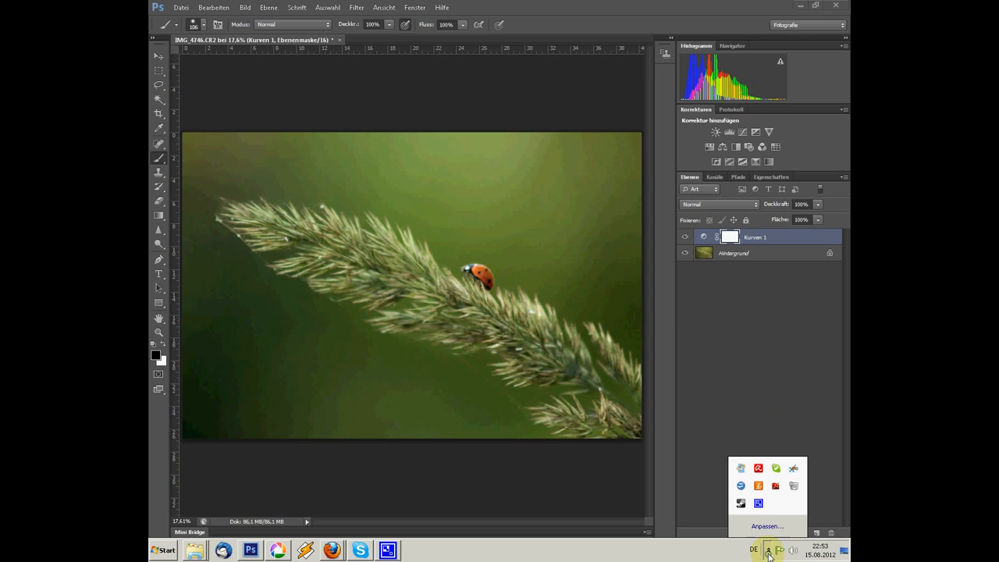
{"action": "right_click", "coordinate": [760, 508]}
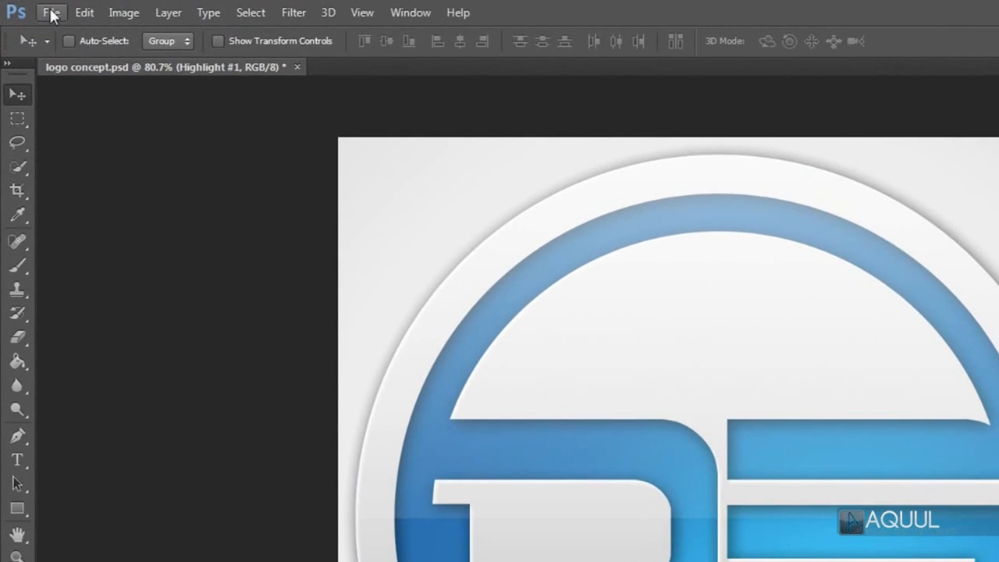
Create a new white RGB document 1024 pixels wide and 1024 pixels high at 72 pixels/inch
{"action": "left_click", "coordinate": [29, 8]}
{"action": "left_click", "coordinate": [217, 32]}
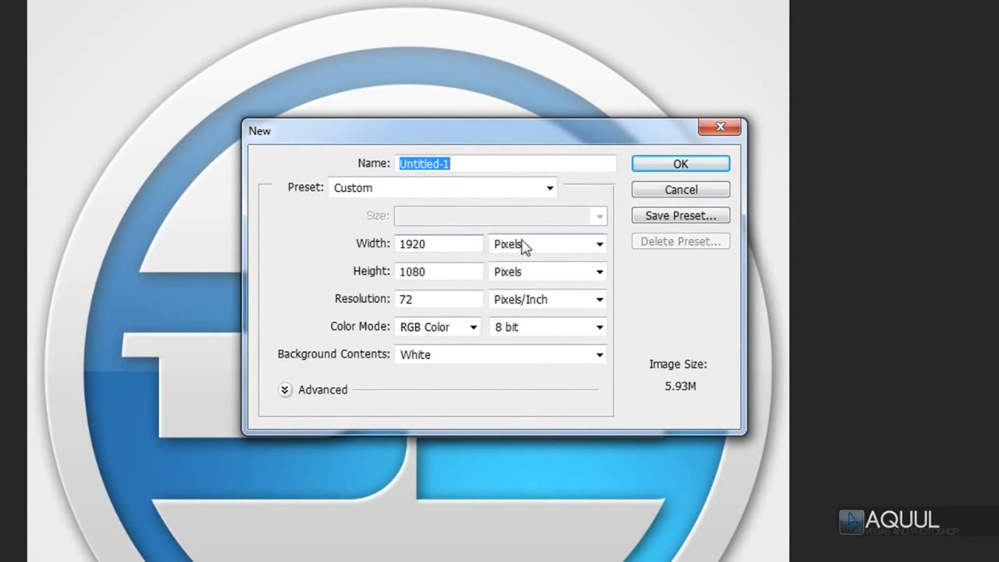
{"action": "left_click", "coordinate": [488, 250]}
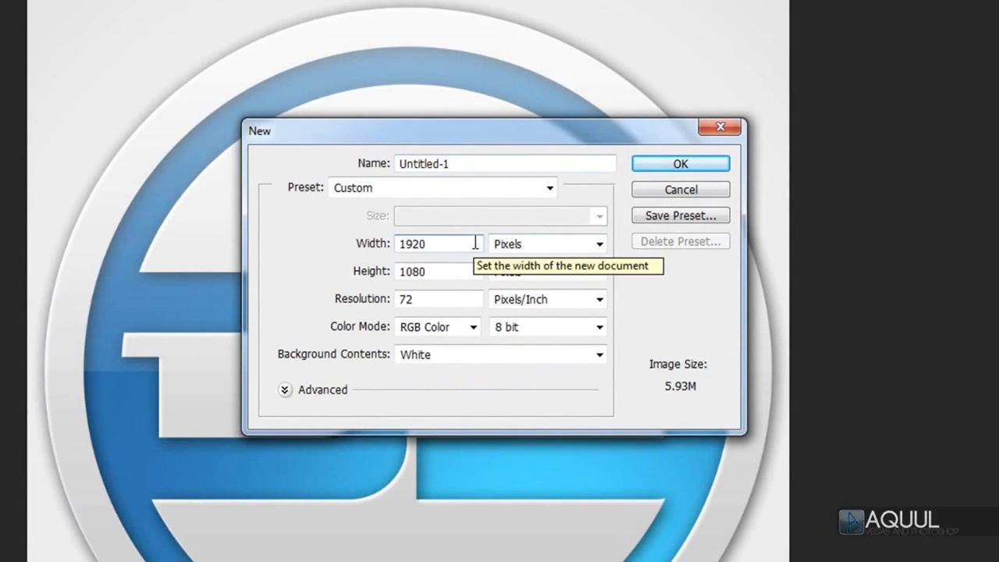
{"action": "double_click", "coordinate": [474, 243]}
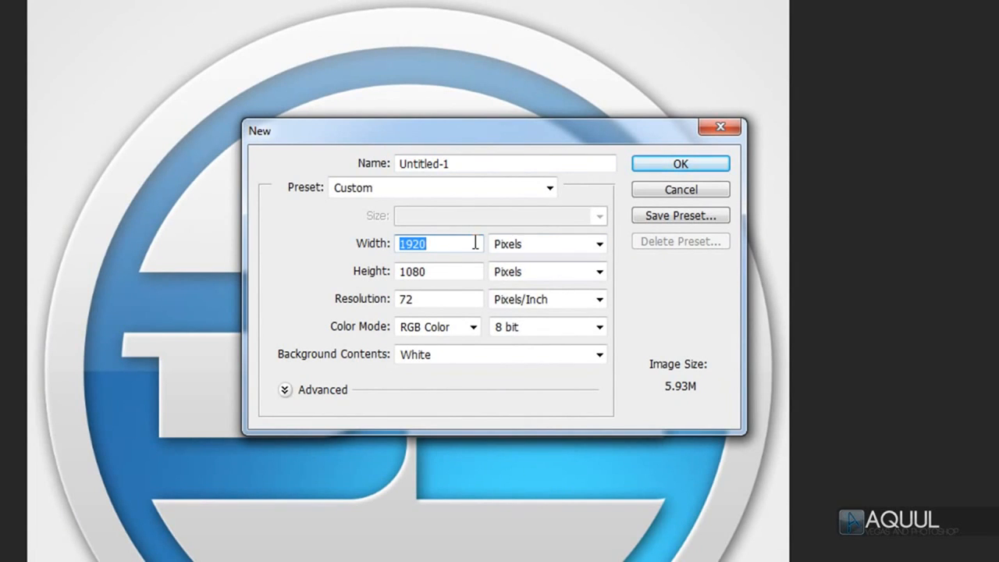
{"action": "type", "text": "1024"}
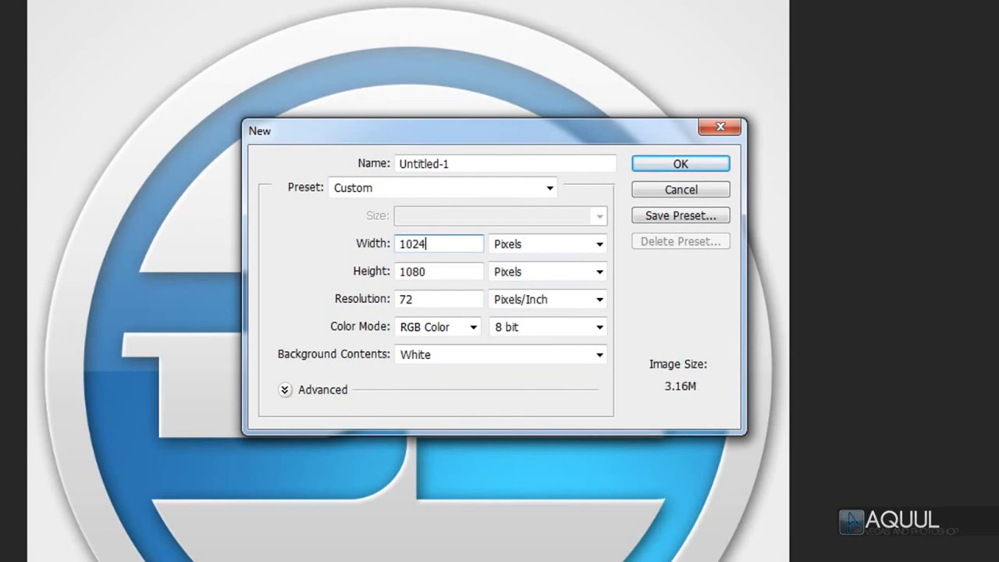
{"action": "key", "text": "Tab"}
{"action": "key", "text": "Tab"}
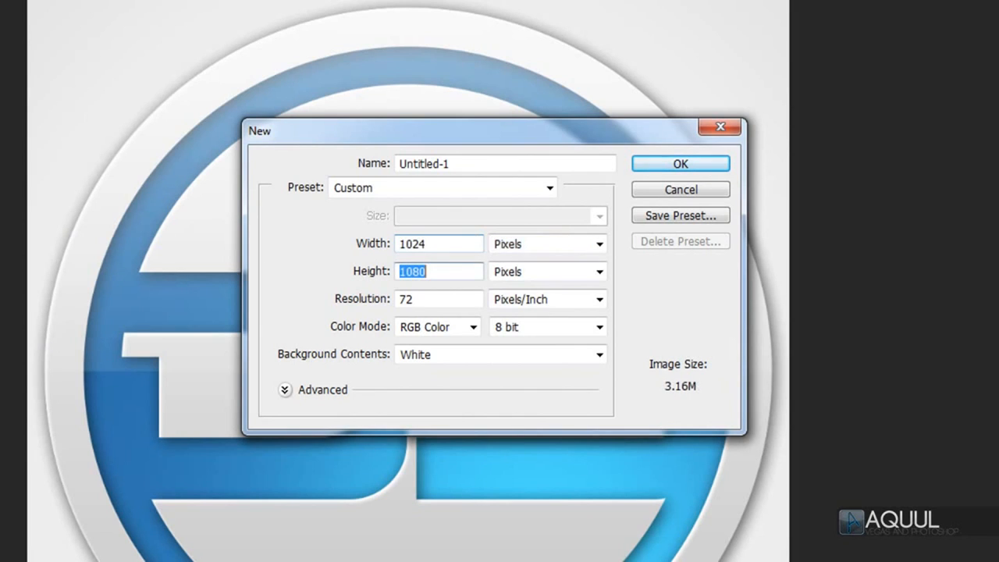
{"action": "type", "text": "1024"}
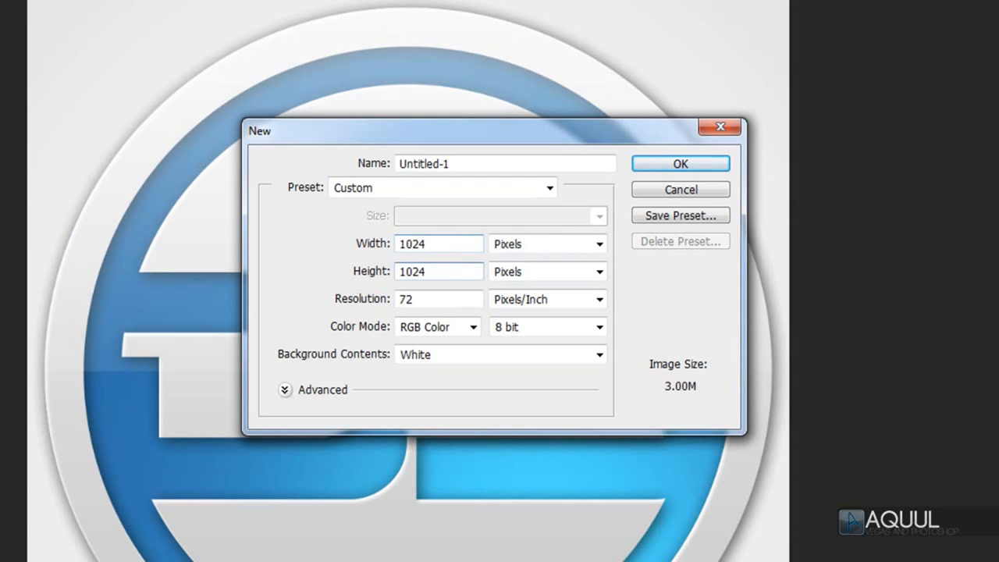
{"action": "left_click", "coordinate": [712, 169]}
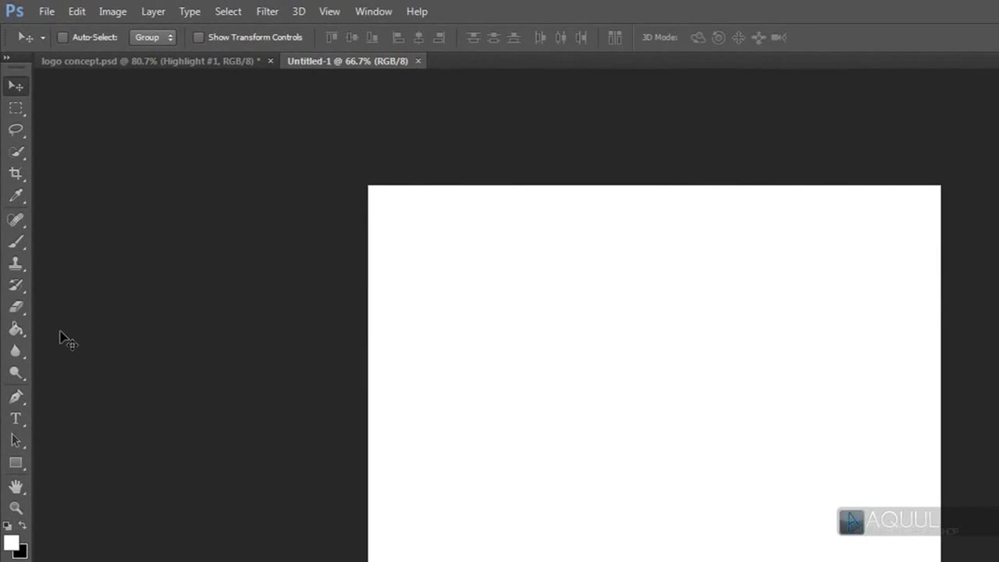
Choose the Gradient tool and set the starting colour stop of its gradient to light grey #e7e7e7
{"action": "left_click", "coordinate": [17, 329]}
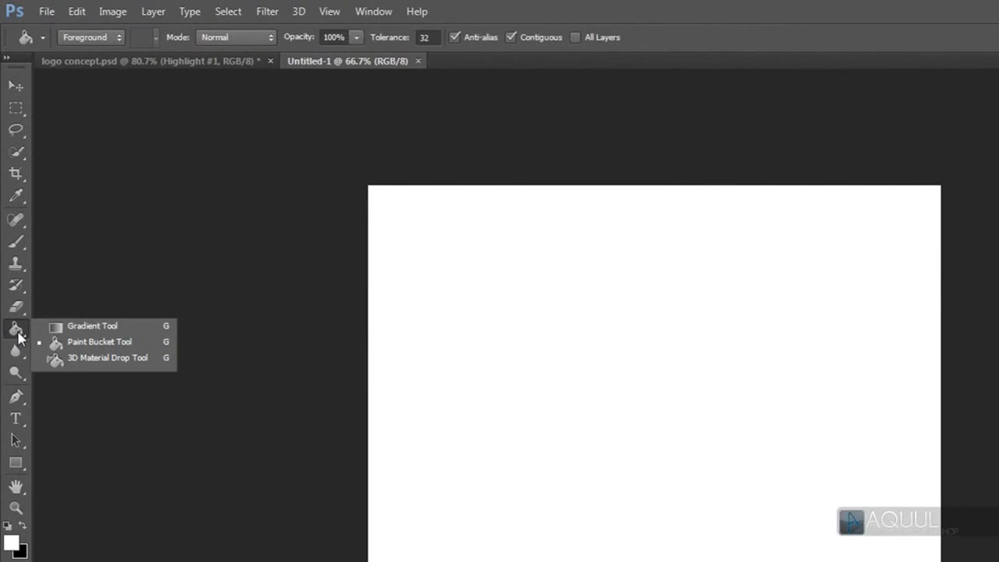
{"action": "left_click", "coordinate": [149, 328]}
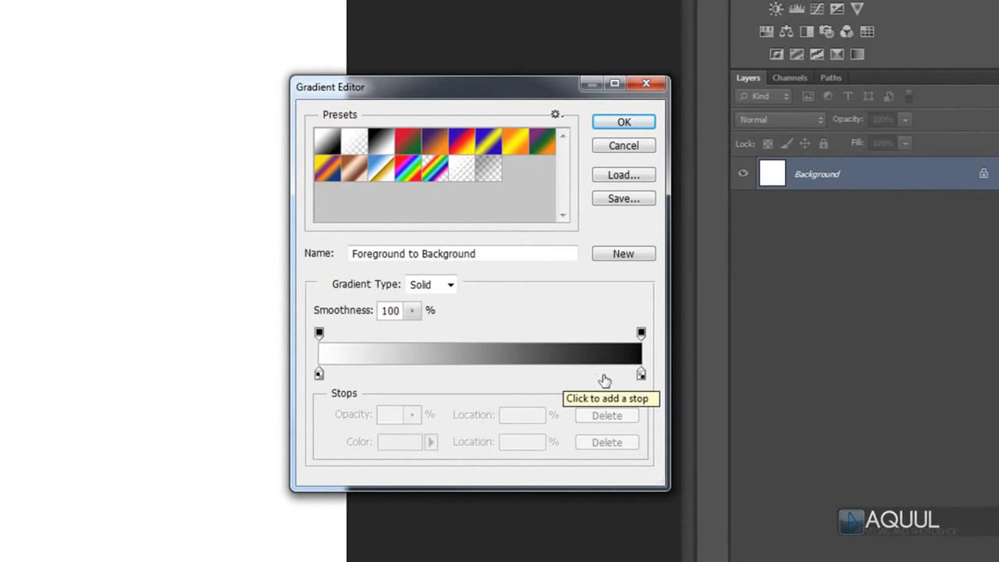
{"action": "double_click", "coordinate": [319, 375]}
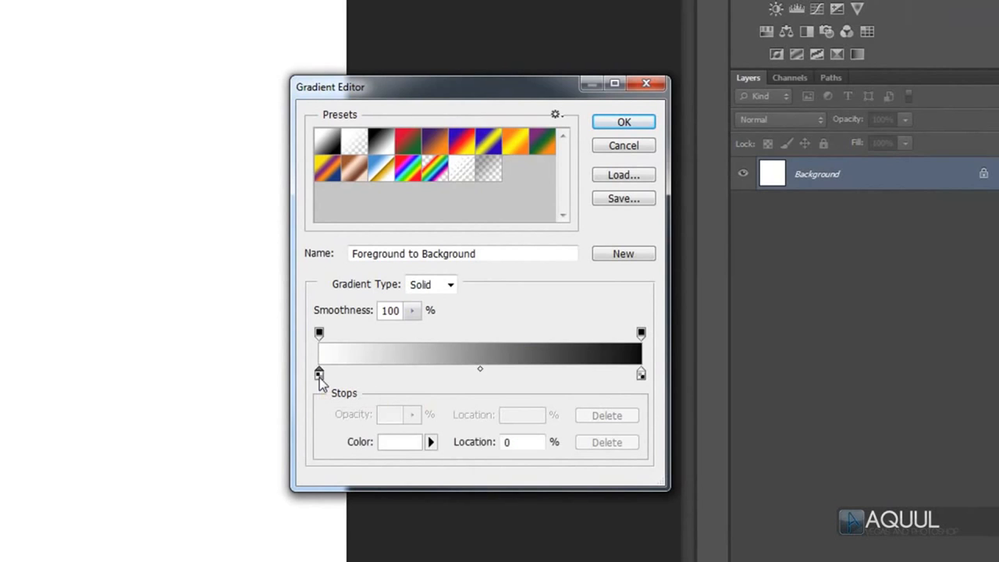
{"action": "left_click", "coordinate": [250, 287]}
{"action": "mouse_move", "coordinate": [250, 287]}
{"action": "left_mouse_down"}
{"action": "mouse_move", "coordinate": [346, 294]}
{"action": "mouse_move", "coordinate": [507, 172]}
{"action": "mouse_move", "coordinate": [452, 264]}
{"action": "mouse_move", "coordinate": [344, 308]}
{"action": "mouse_move", "coordinate": [227, 258]}
{"action": "mouse_move", "coordinate": [212, 238]}
{"action": "mouse_move", "coordinate": [219, 232]}
{"action": "left_mouse_up"}
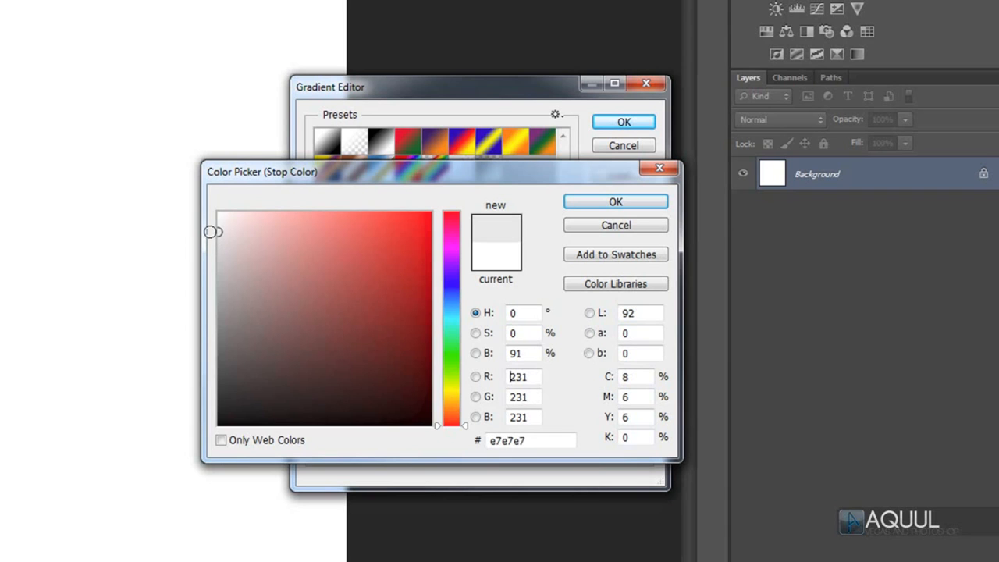
{"action": "left_click", "coordinate": [654, 206]}
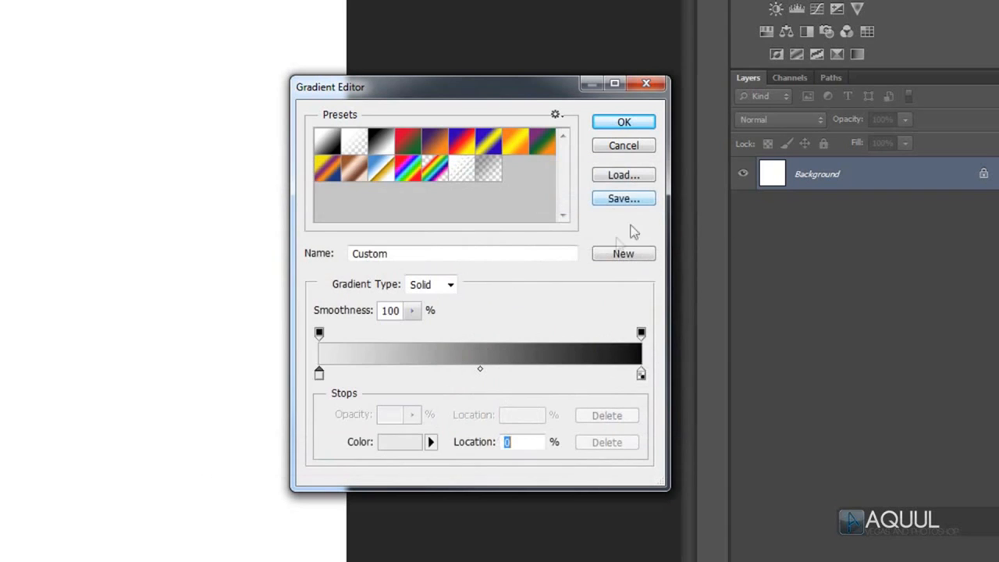
Set the gradient's end colour stop to #eeeeee and fill the background with it from the lower edge to the upper edge
{"action": "double_click", "coordinate": [641, 375]}
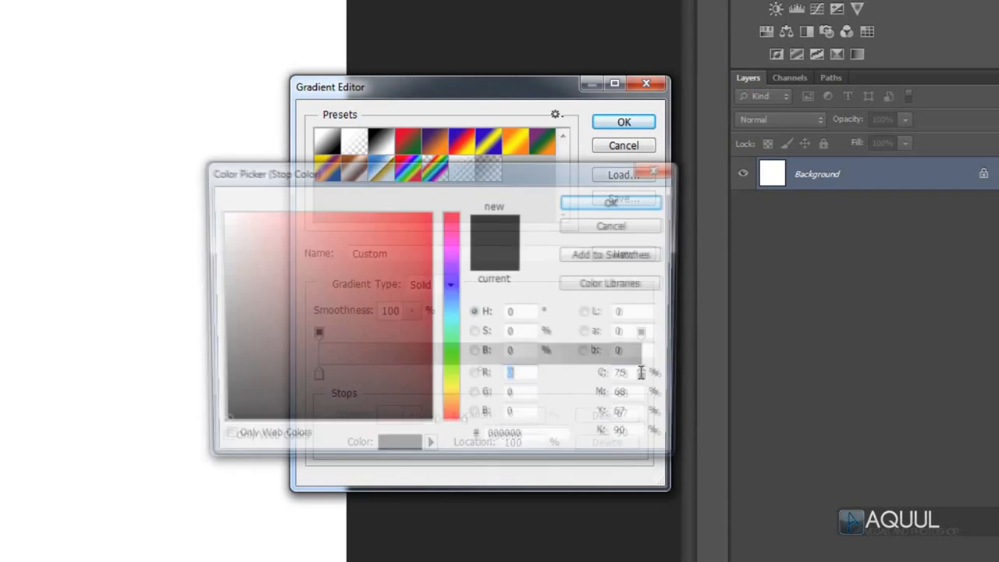
{"action": "left_click_drag", "start_coordinate": [225, 229], "coordinate": [207, 226]}
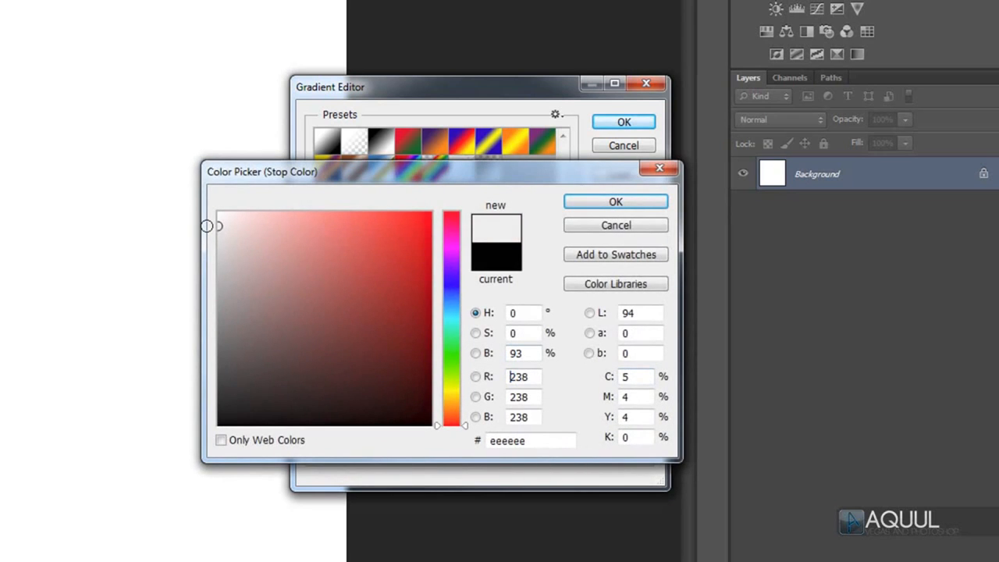
{"action": "left_click", "coordinate": [616, 201]}
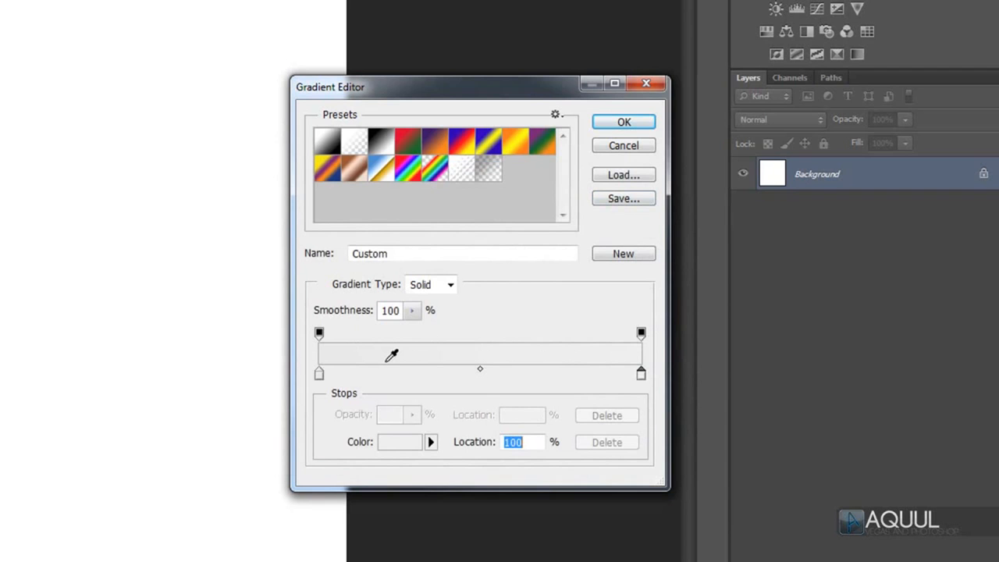
{"action": "left_click", "coordinate": [632, 123]}
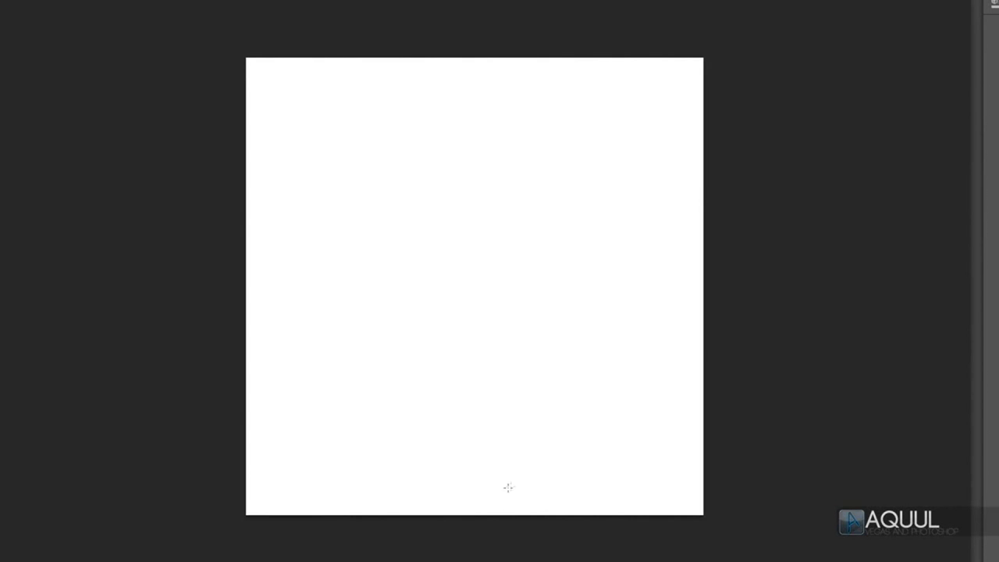
{"action": "left_click_drag", "start_coordinate": [455, 497], "coordinate": [484, 77]}
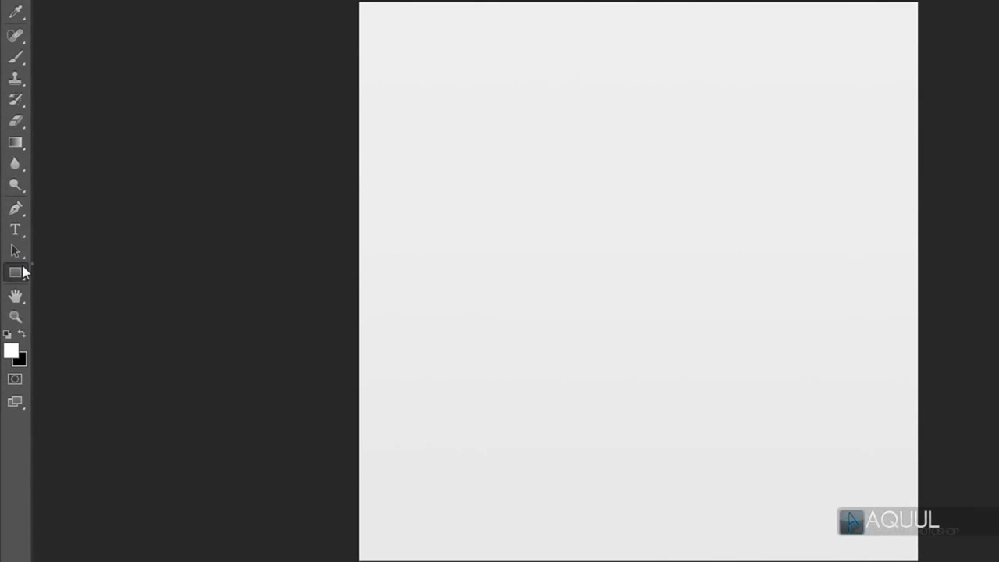
Choose the Ellipse tool, show the rulers and place a vertical and a horizontal guide through the canvas centre
{"action": "left_click", "coordinate": [15, 286]}
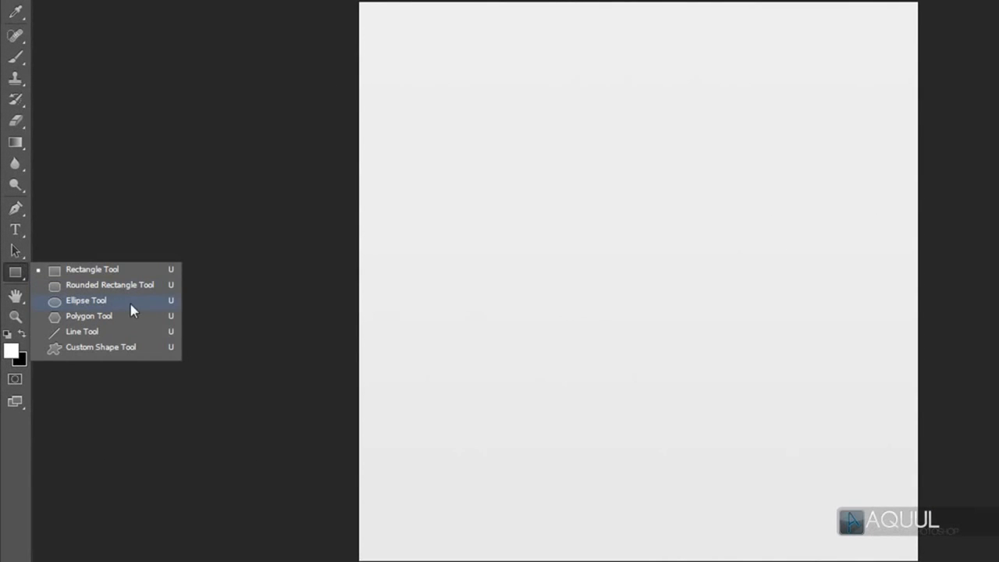
{"action": "left_click", "coordinate": [85, 300]}
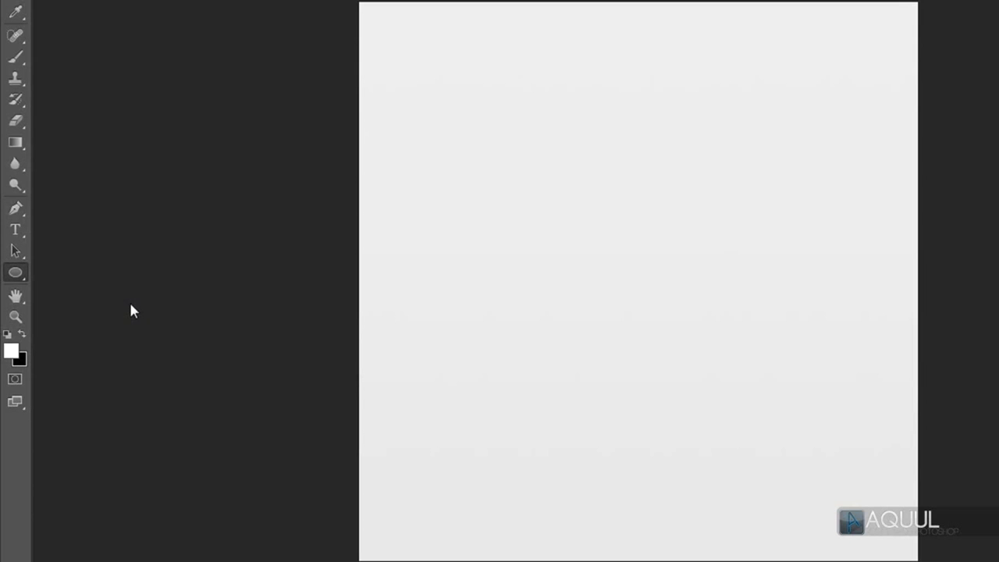
{"action": "key", "text": "ctrl+r"}
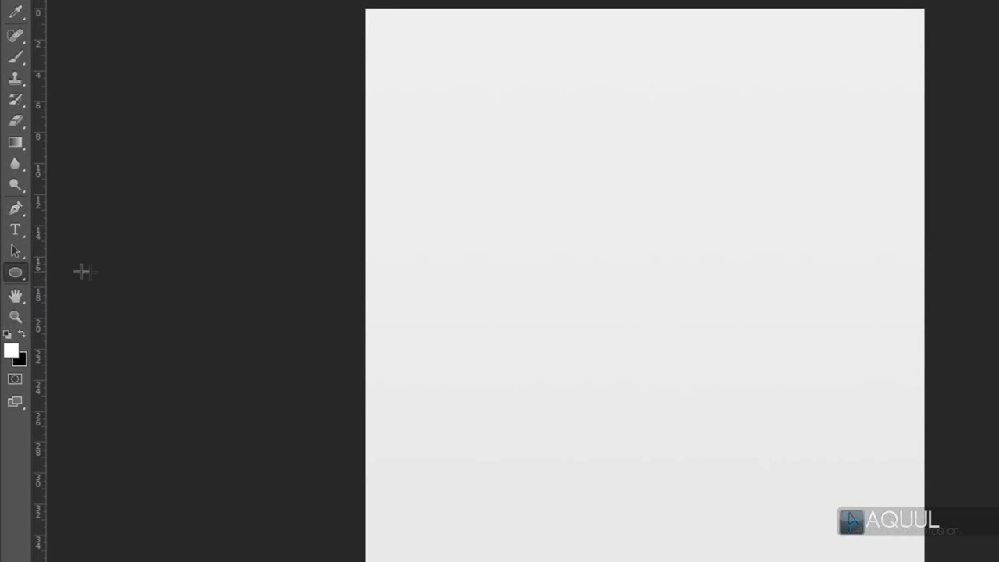
{"action": "left_click_drag", "start_coordinate": [40, 273], "coordinate": [171, 273]}
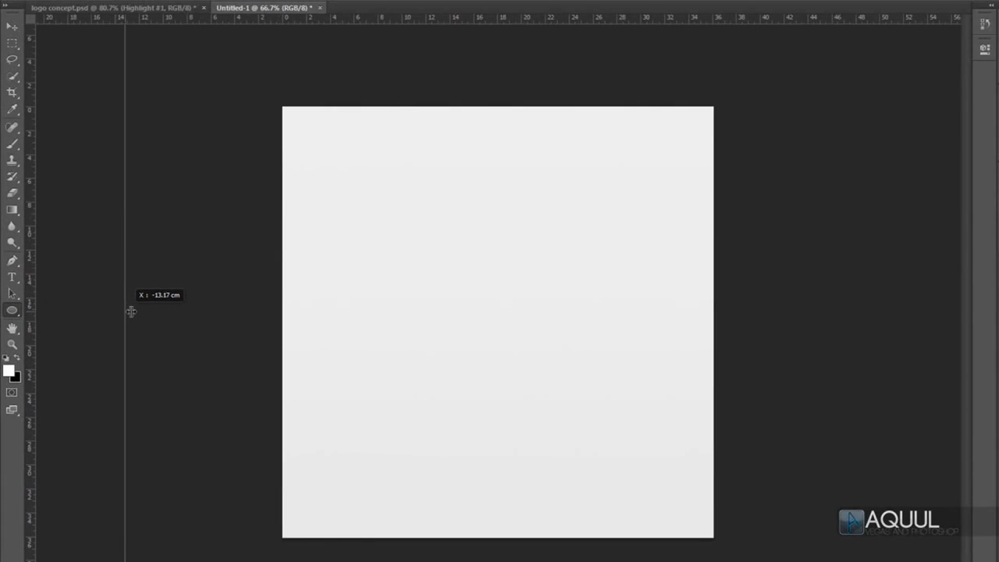
{"action": "left_click_drag", "start_coordinate": [131, 311], "coordinate": [499, 305]}
{"action": "left_click_drag", "start_coordinate": [564, 24], "coordinate": [541, 319]}
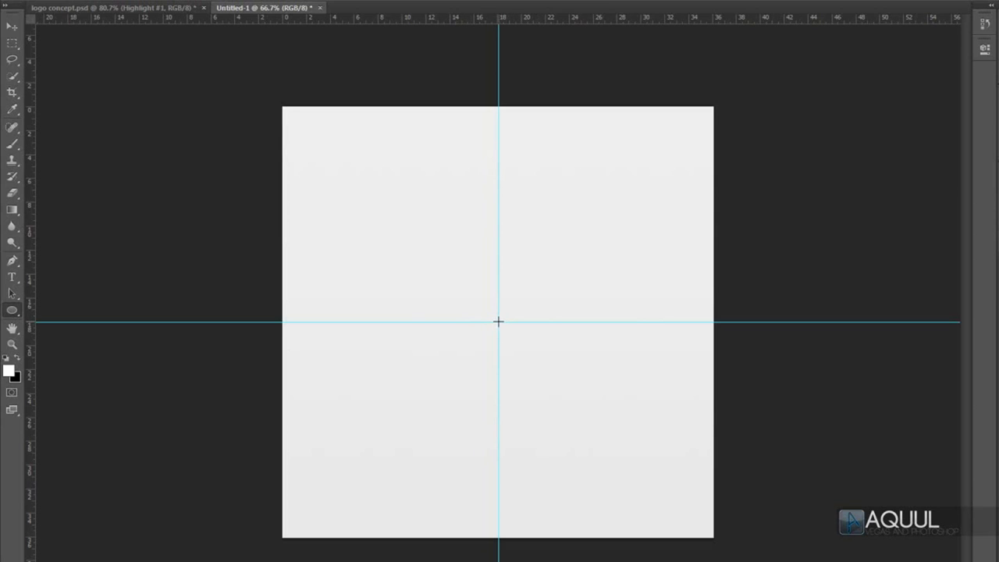
Draw a circle about 972 px in diameter centred on the guide intersection and fill it with dark grey
{"action": "left_click_drag", "start_coordinate": [497, 321], "coordinate": [759, 118]}
{"action": "key", "text": "alt"}
{"action": "key", "text": "shift"}
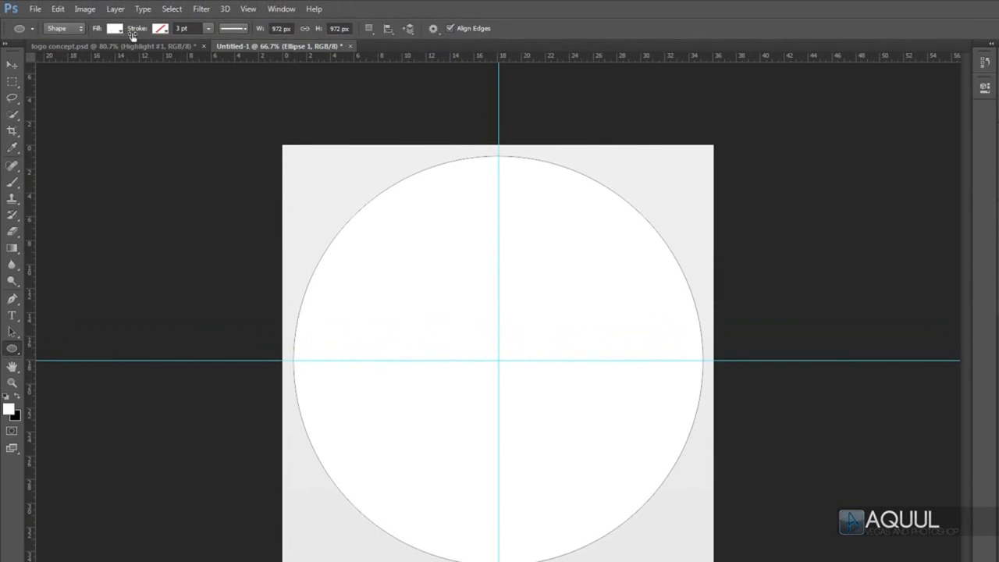
{"action": "left_click", "coordinate": [114, 30]}
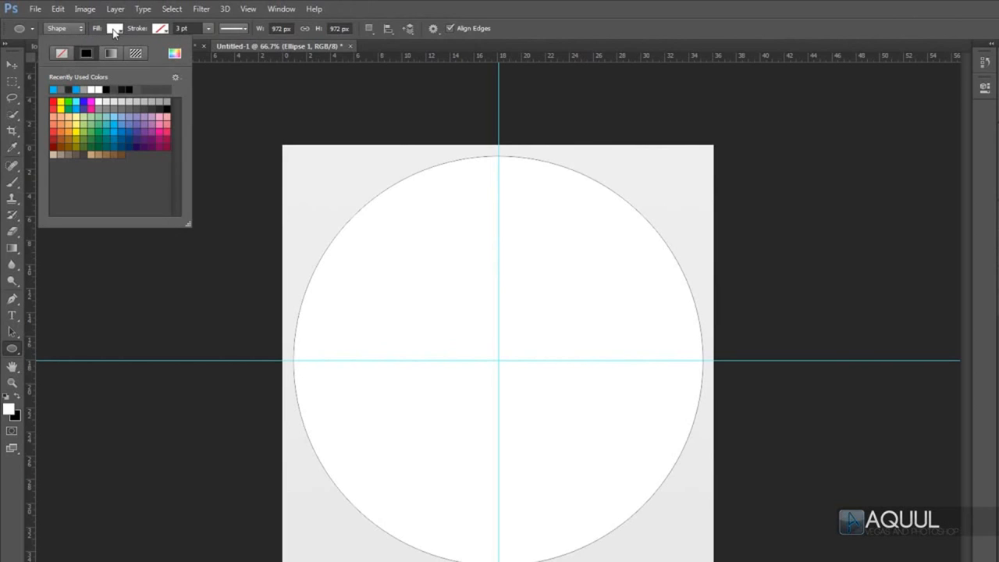
{"action": "left_click", "coordinate": [152, 107]}
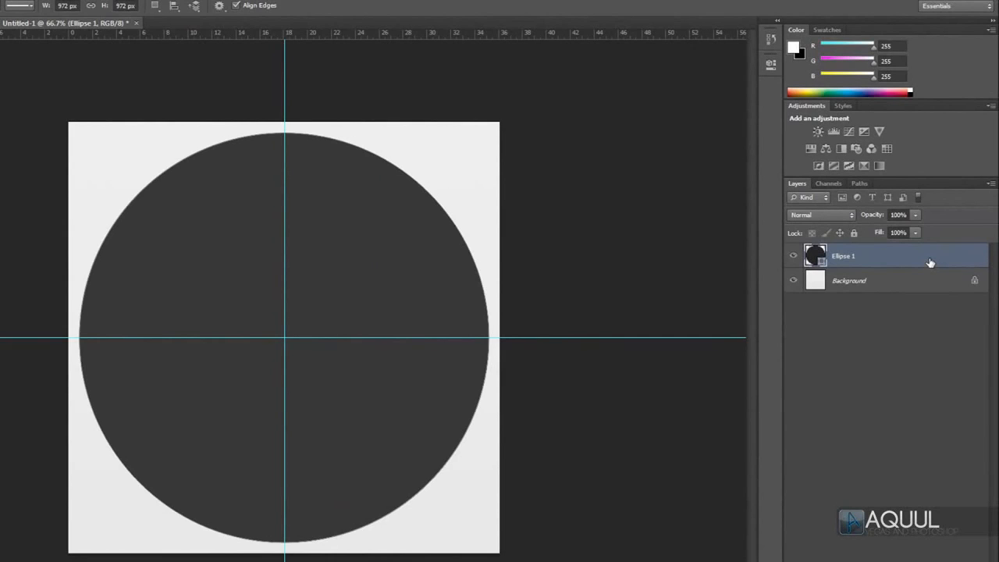
Duplicate the Ellipse 1 layer within the same document, keeping the suggested name
{"action": "right_click", "coordinate": [930, 263]}
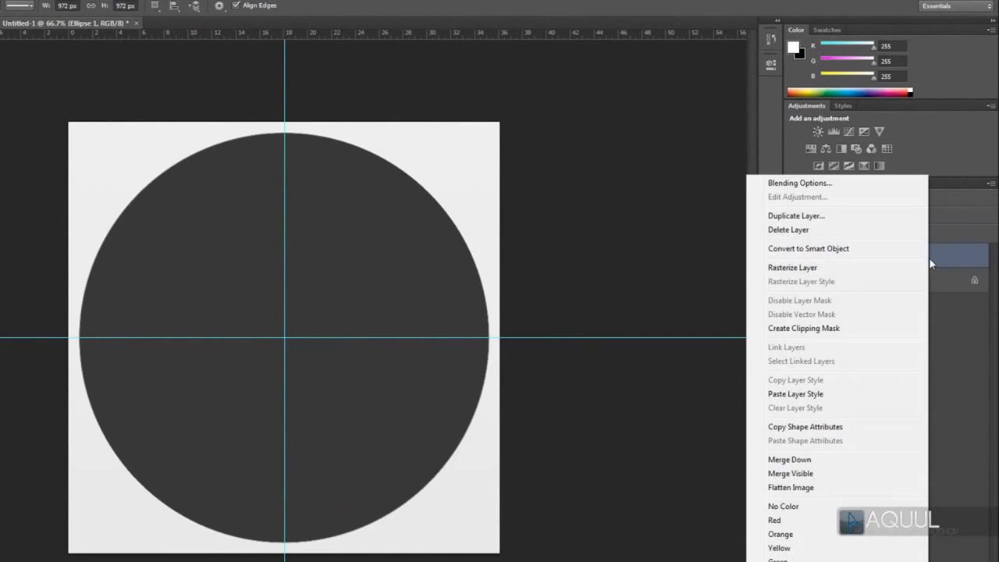
{"action": "left_click", "coordinate": [820, 217]}
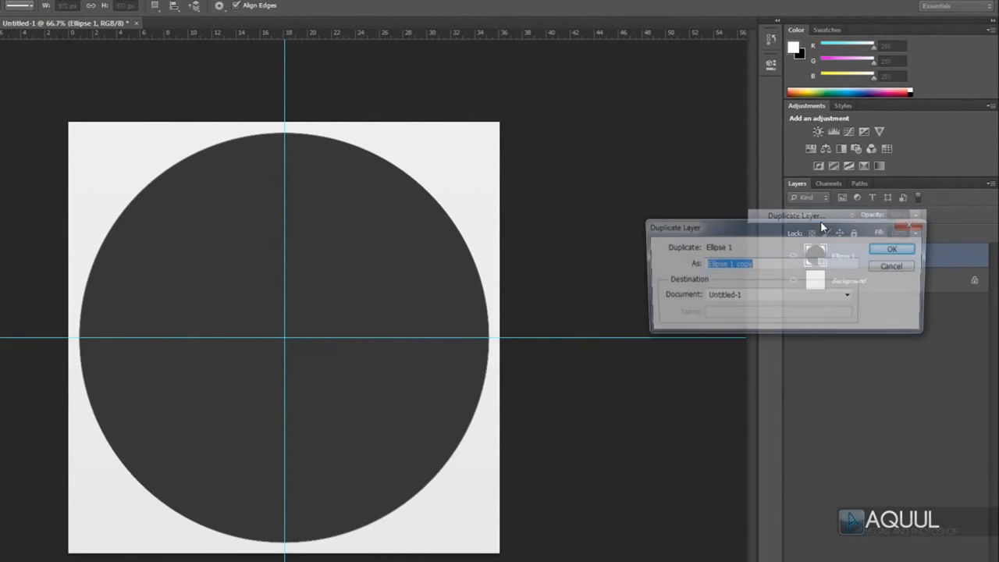
{"action": "left_click", "coordinate": [895, 250]}
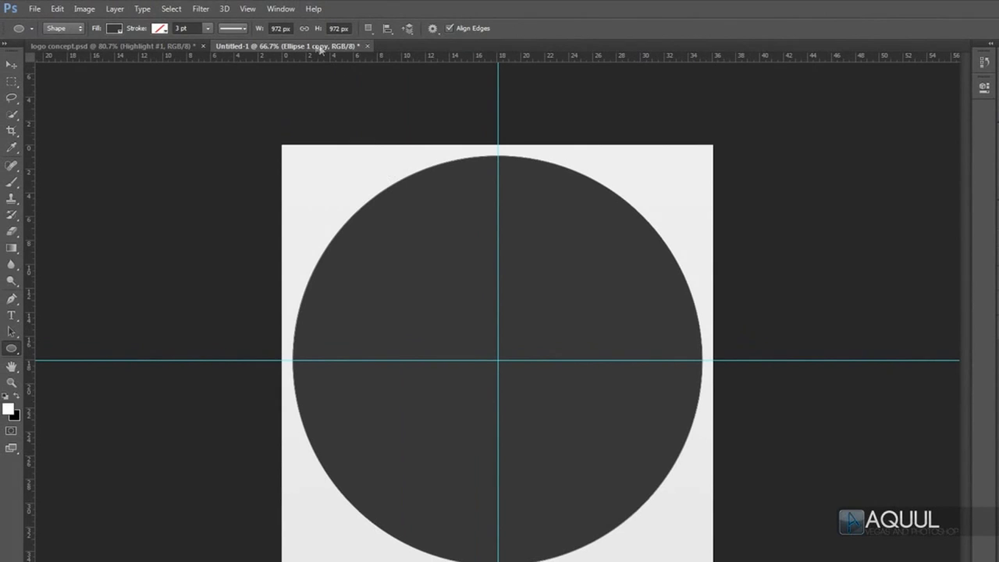
Subtract a slightly smaller concentric circle from the duplicated ellipse to form a thin ring, and fill the ring with medium grey
{"action": "left_click", "coordinate": [372, 30]}
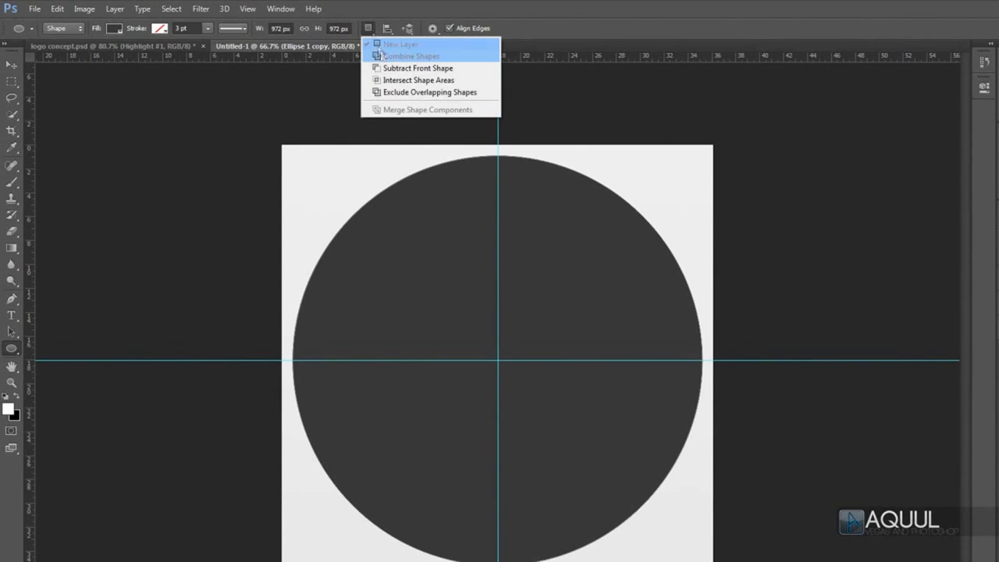
{"action": "left_click", "coordinate": [468, 69]}
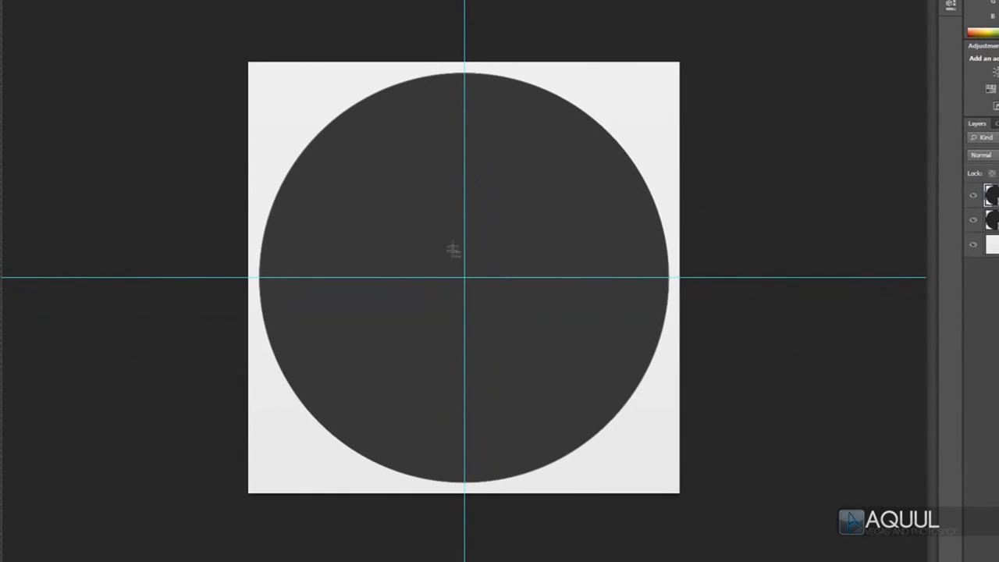
{"action": "left_click_drag", "start_coordinate": [464, 279], "coordinate": [690, 94]}
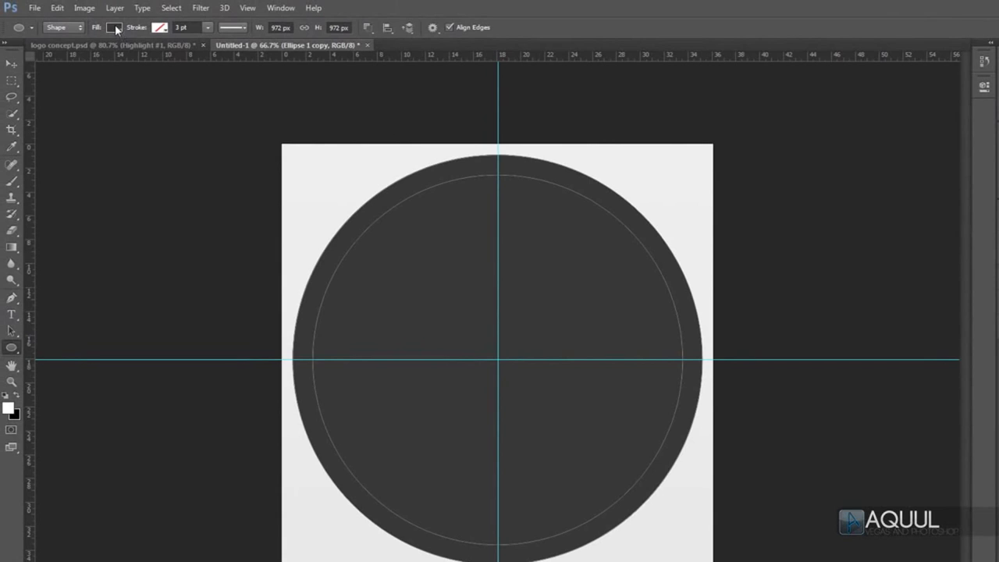
{"action": "left_click", "coordinate": [114, 27]}
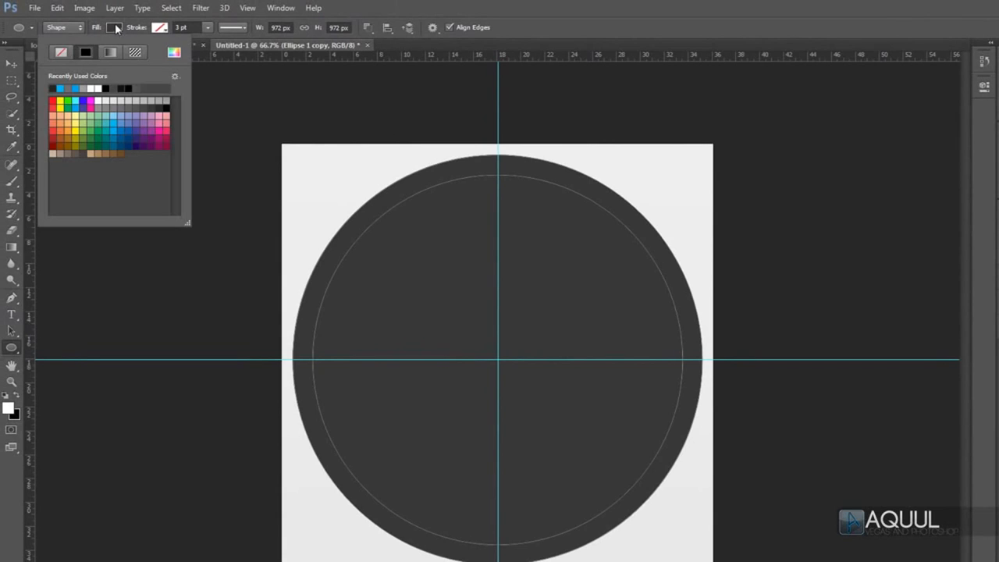
{"action": "left_click", "coordinate": [116, 100]}
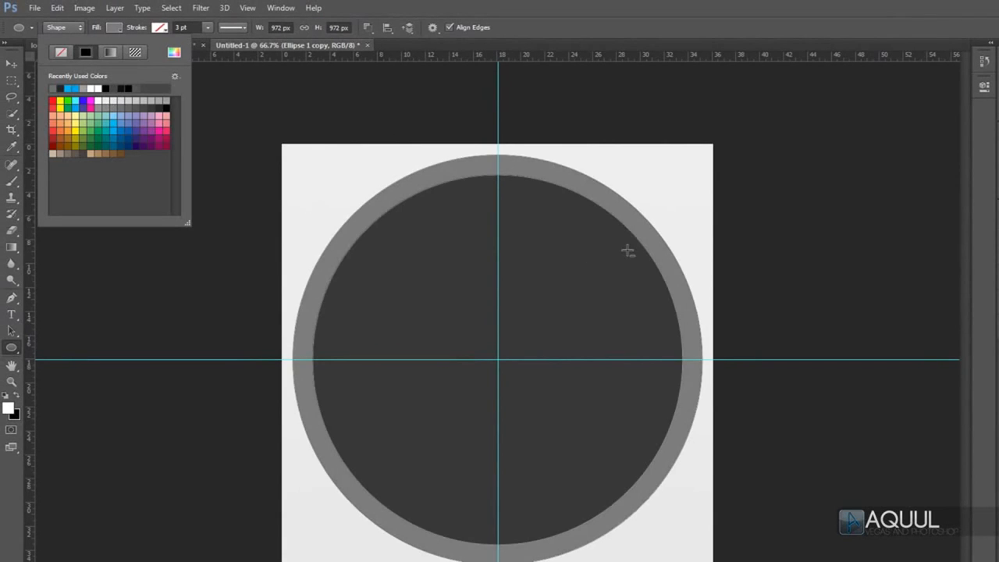
Draw a circle about 27.59 cm in diameter on a new shape layer, centred on the guide intersection inside the ring
{"action": "left_click", "coordinate": [368, 28]}
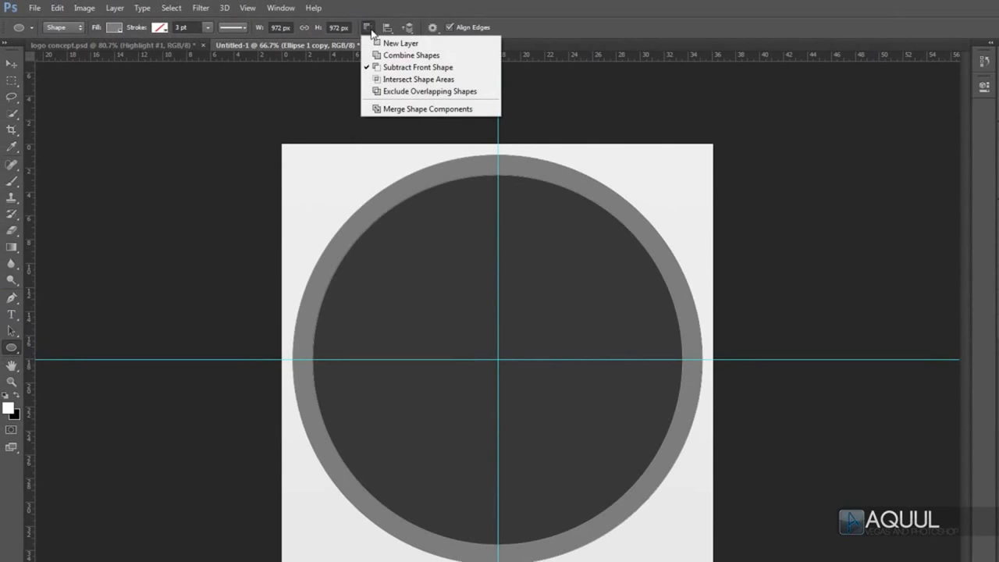
{"action": "left_click", "coordinate": [432, 45]}
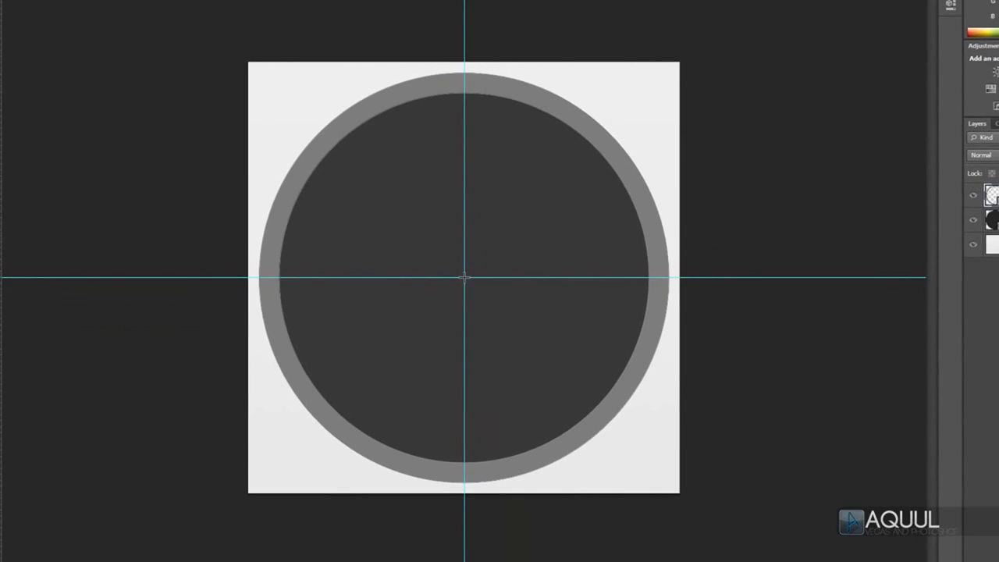
{"action": "left_click_drag", "start_coordinate": [464, 277], "coordinate": [731, 113]}
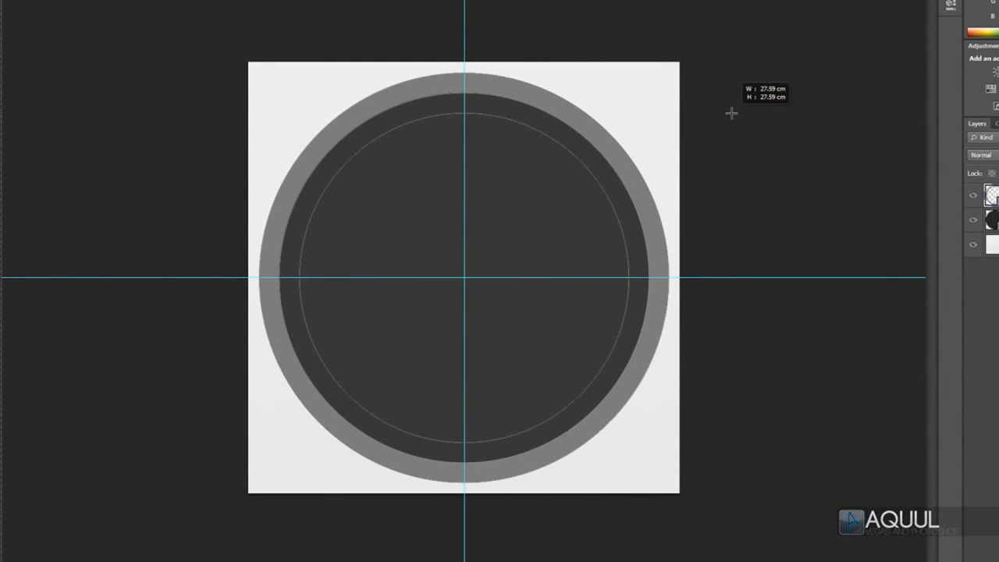
{"action": "left_click_drag", "start_coordinate": [731, 114], "coordinate": [731, 114]}
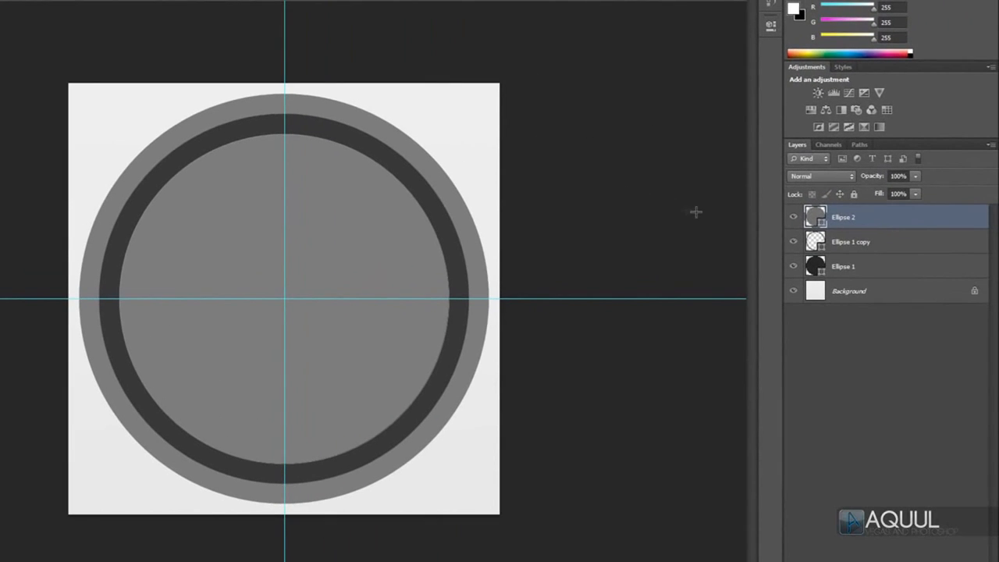
Enable the Inner Shadow, Gradient Overlay and Drop Shadow effects for the Ellipse 1 copy layer
{"action": "left_click", "coordinate": [949, 249]}
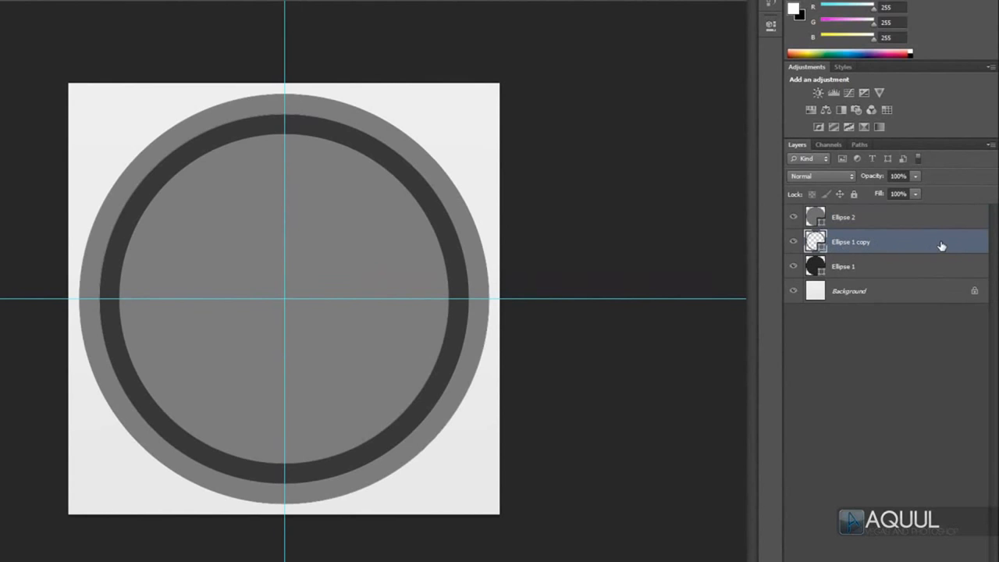
{"action": "double_click", "coordinate": [941, 246]}
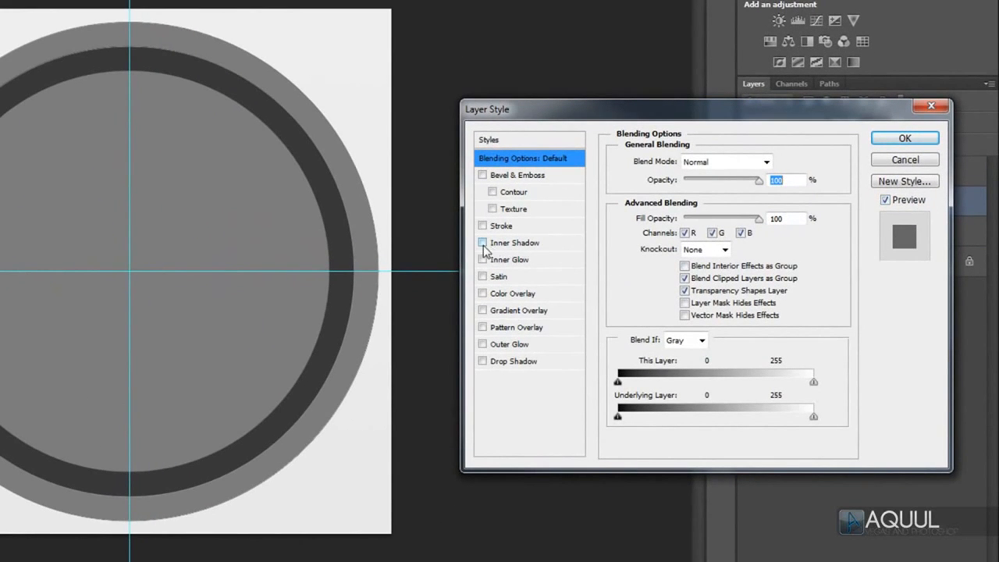
{"action": "left_click", "coordinate": [482, 242]}
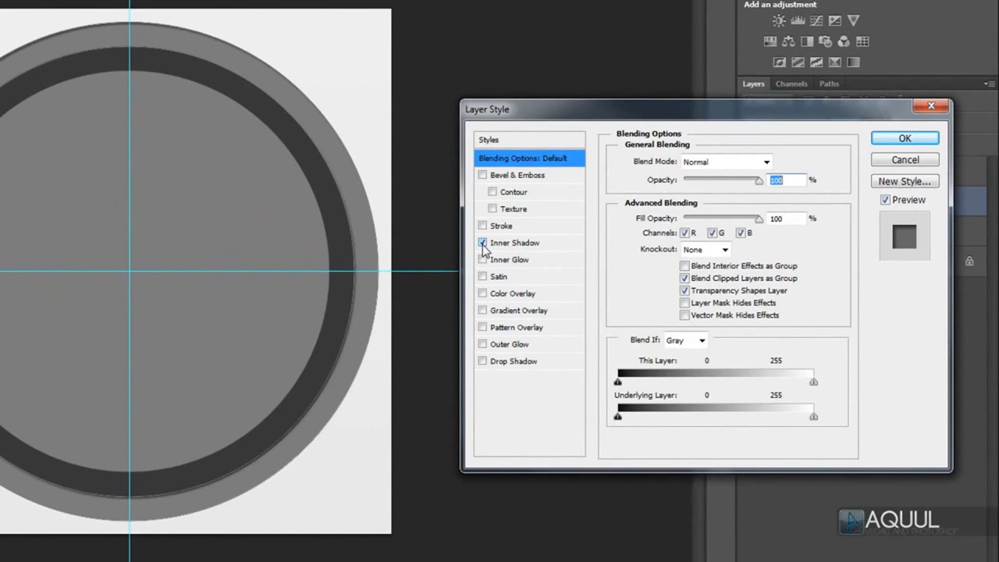
{"action": "left_click", "coordinate": [482, 310]}
{"action": "left_click", "coordinate": [482, 362]}
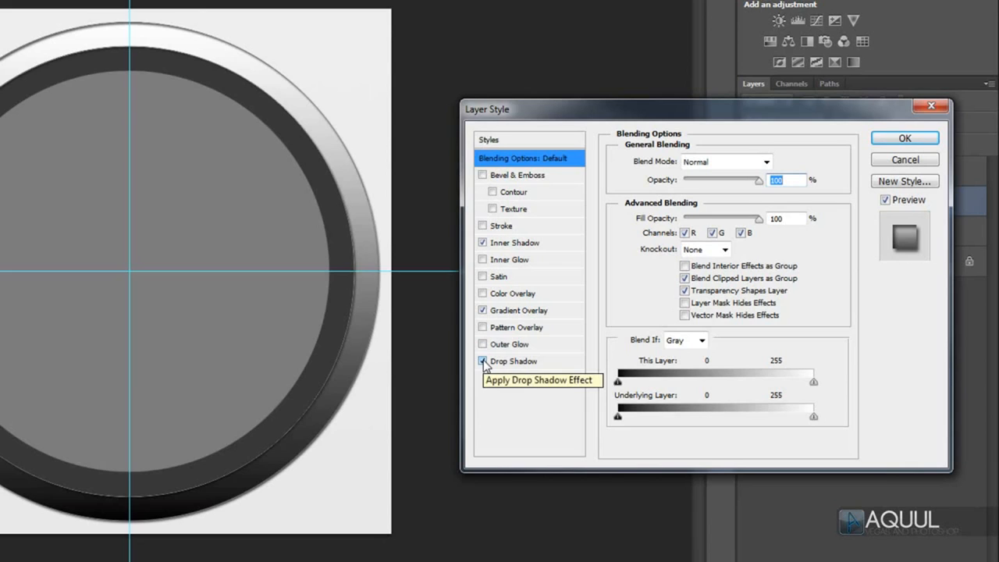
Set the ring's inner shadow to Normal blend mode, white colour and 100% opacity
{"action": "left_click", "coordinate": [526, 247]}
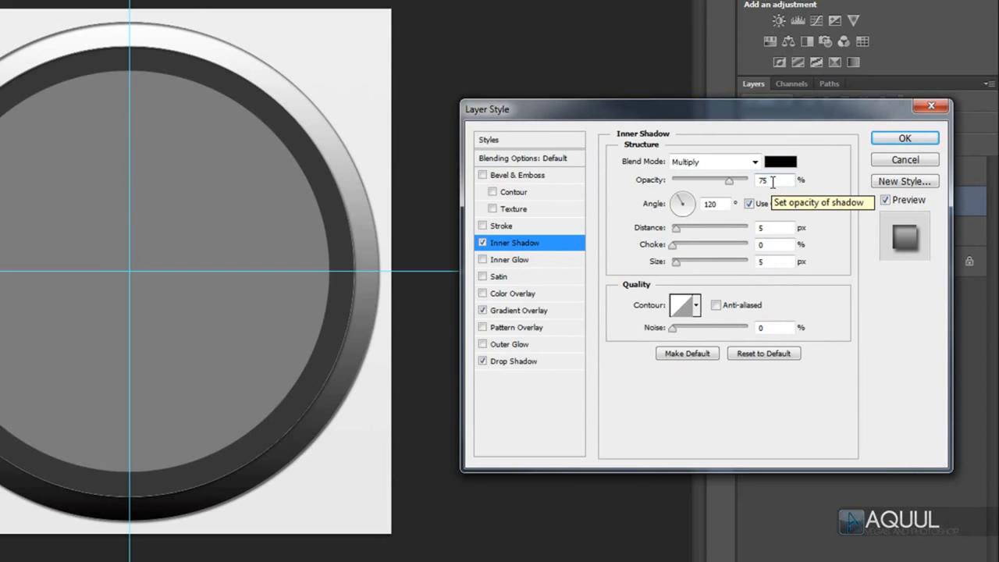
{"action": "left_click", "coordinate": [751, 162]}
{"action": "left_click", "coordinate": [746, 179]}
{"action": "left_click", "coordinate": [781, 162]}
{"action": "left_click_drag", "start_coordinate": [336, 226], "coordinate": [199, 186]}
{"action": "left_click", "coordinate": [631, 197]}
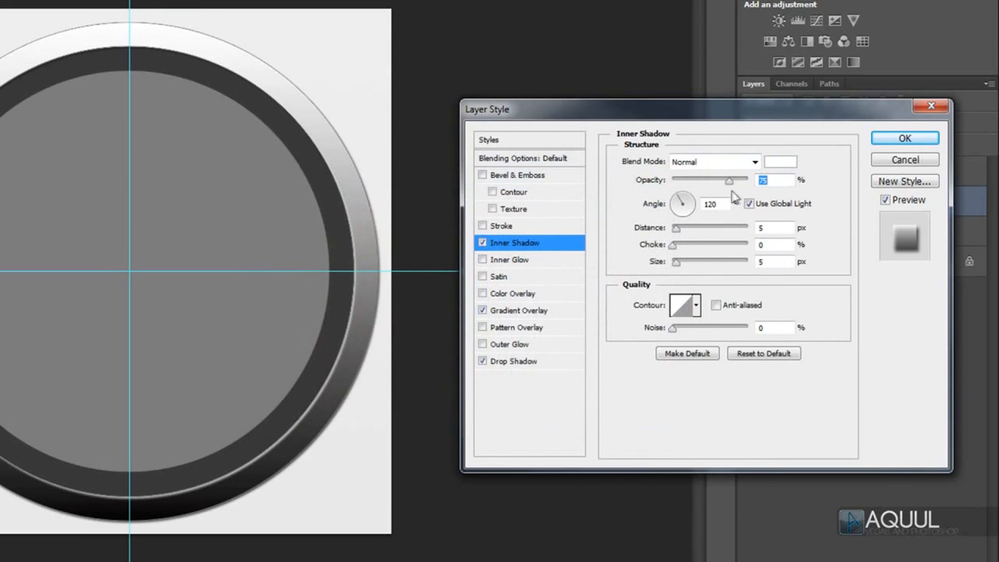
{"action": "left_click_drag", "start_coordinate": [731, 182], "coordinate": [787, 181]}
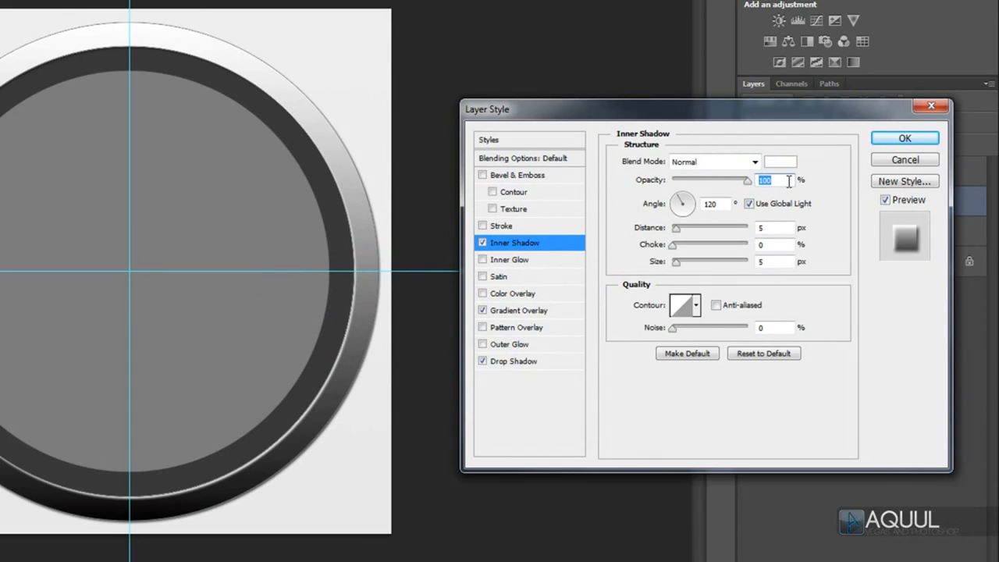
{"action": "left_click", "coordinate": [781, 227]}
{"action": "left_click", "coordinate": [779, 258]}
Open the ring's gradient overlay for editing and change its black colour stop to light grey
{"action": "left_click", "coordinate": [520, 311]}
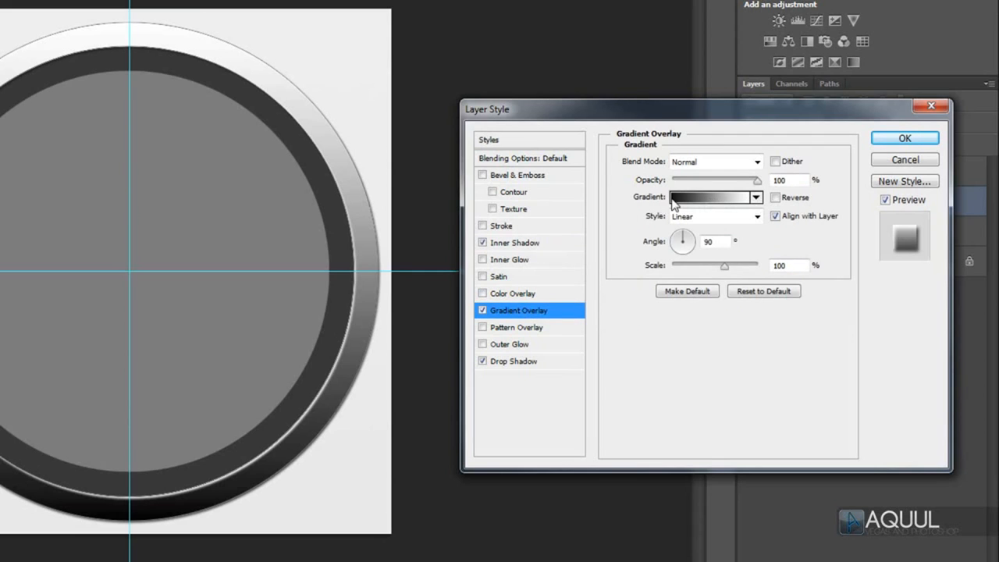
{"action": "left_click", "coordinate": [709, 204]}
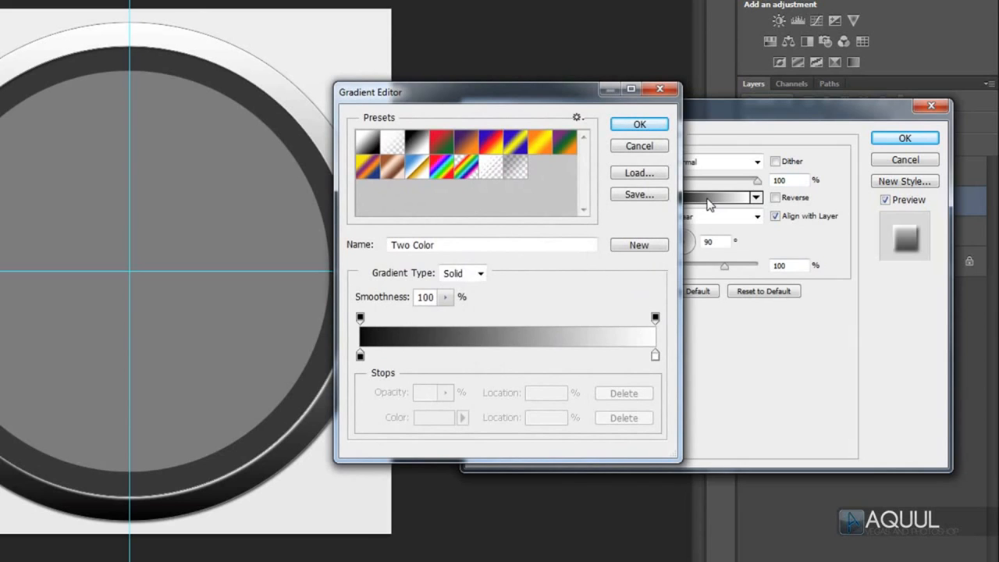
{"action": "left_click", "coordinate": [361, 356]}
{"action": "double_click", "coordinate": [360, 356]}
{"action": "left_click_drag", "start_coordinate": [269, 258], "coordinate": [267, 240]}
{"action": "left_click", "coordinate": [631, 198]}
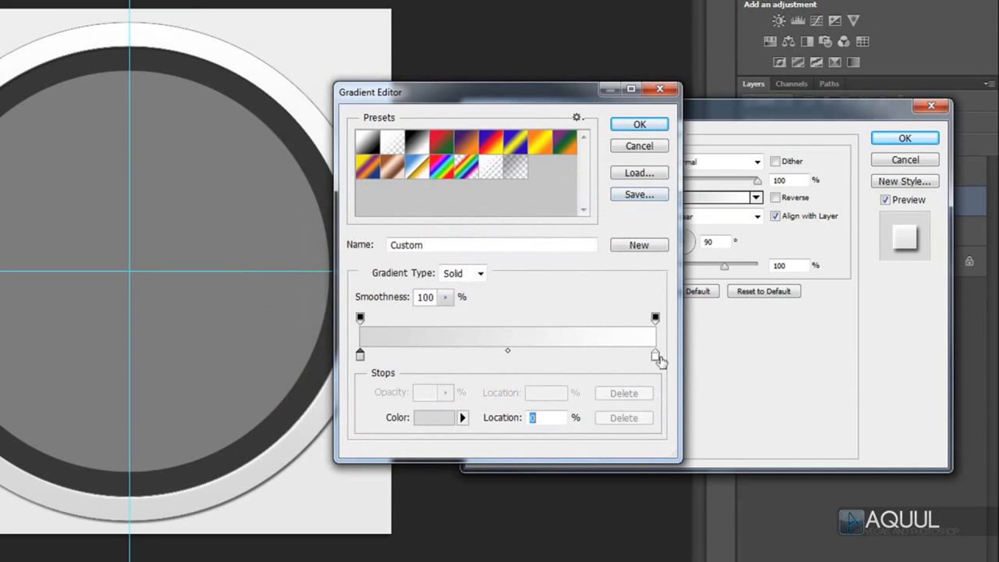
Change the gradient's white colour stop to #eeeeee and accept the edited gradient
{"action": "left_click", "coordinate": [655, 357]}
{"action": "double_click", "coordinate": [656, 358]}
{"action": "left_click_drag", "start_coordinate": [281, 248], "coordinate": [263, 217]}
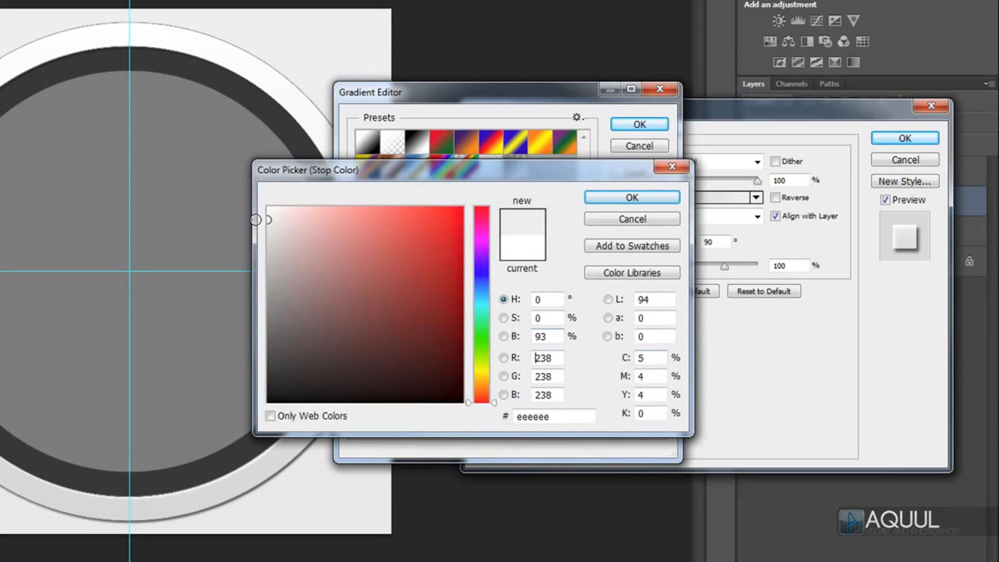
{"action": "left_click", "coordinate": [660, 201]}
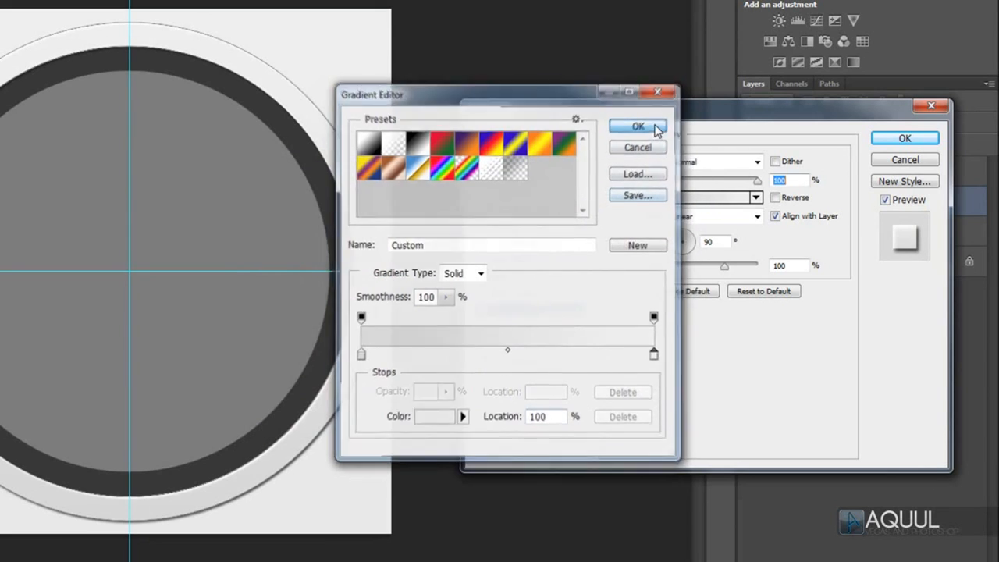
{"action": "left_click", "coordinate": [653, 127]}
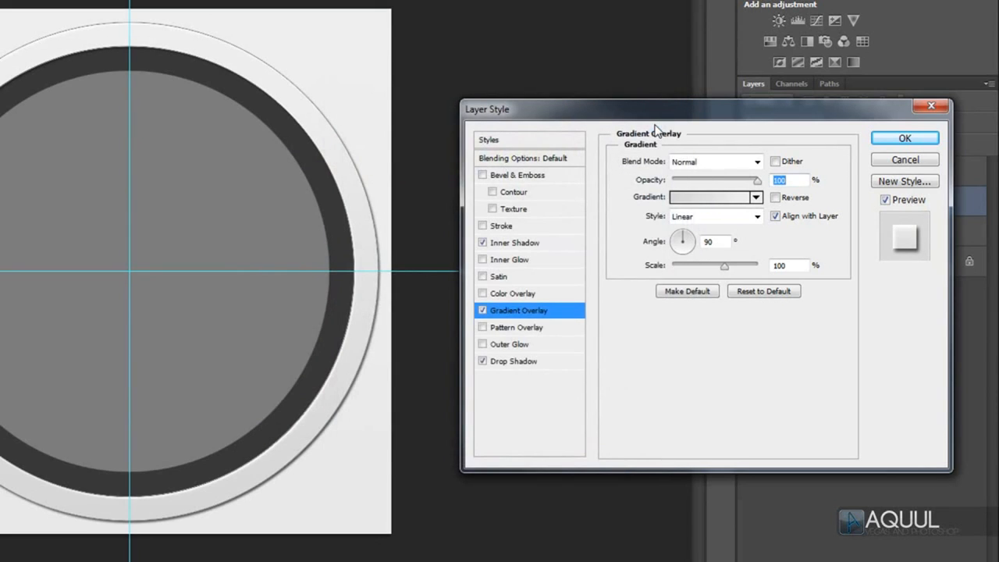
Set the ring's drop shadow size to 21 px and apply the layer style
{"action": "left_click", "coordinate": [515, 362]}
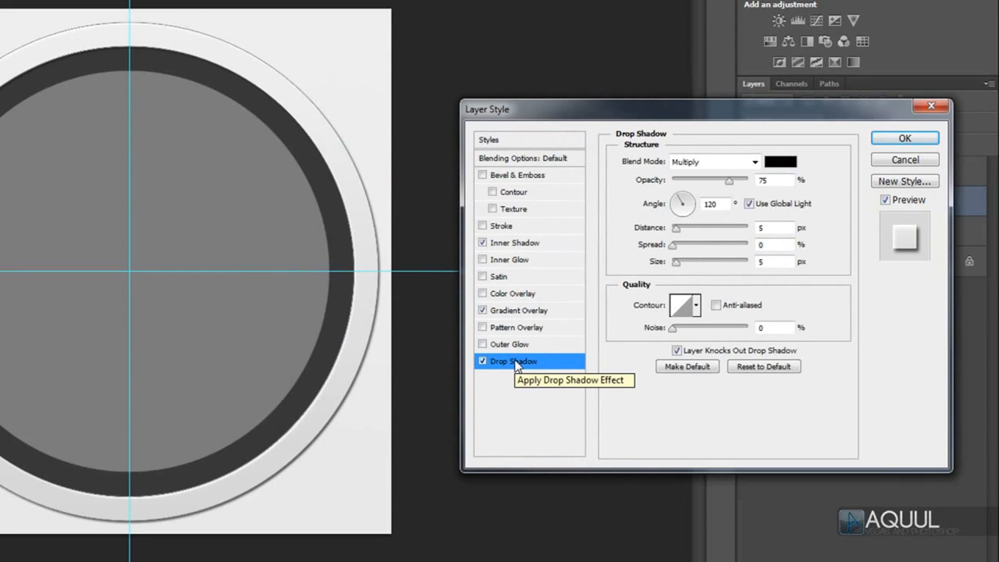
{"action": "left_click_drag", "start_coordinate": [676, 262], "coordinate": [683, 267]}
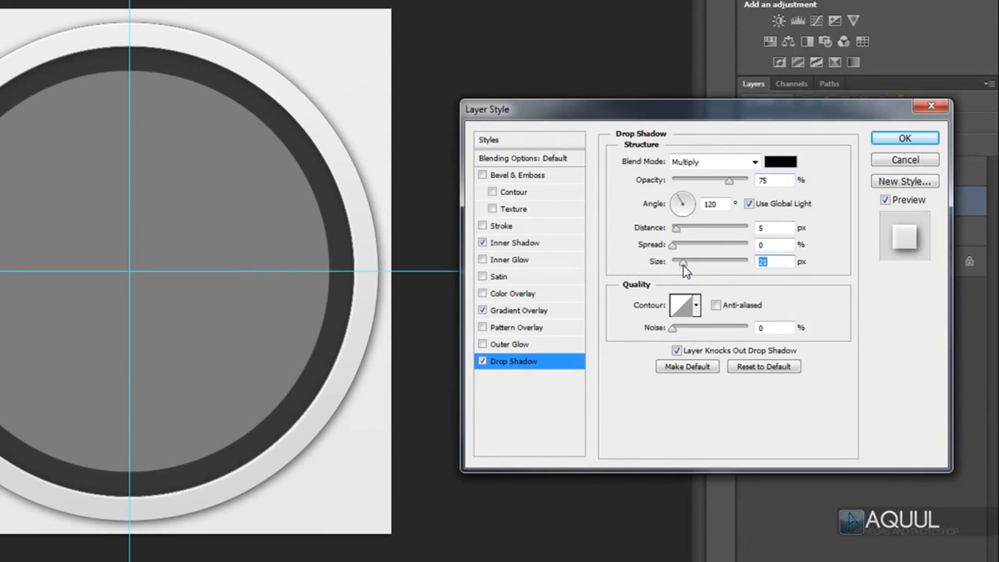
{"action": "left_click", "coordinate": [929, 138]}
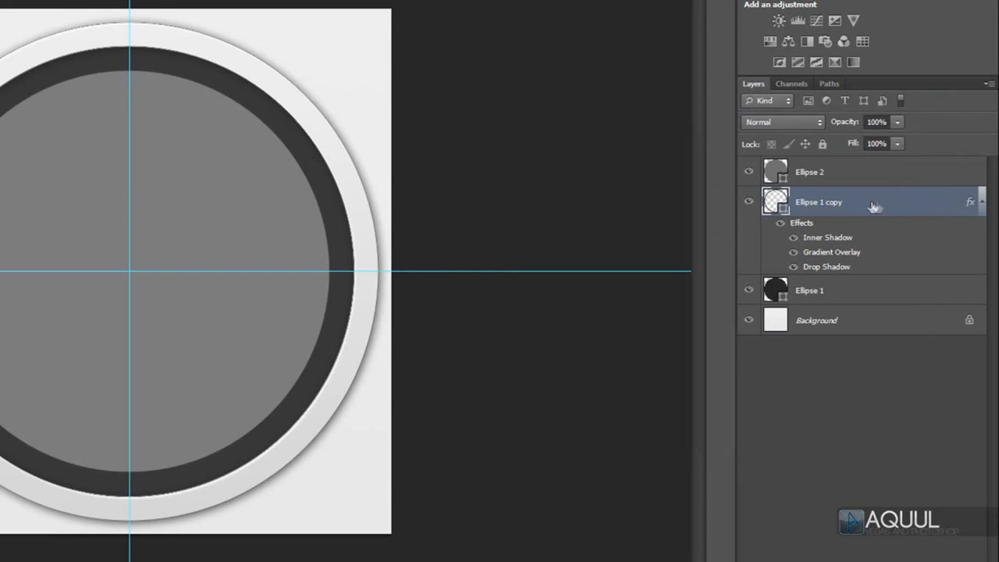
Copy the layer style from Ellipse 1 copy and paste it onto the Ellipse 2 layer
{"action": "right_click", "coordinate": [900, 206]}
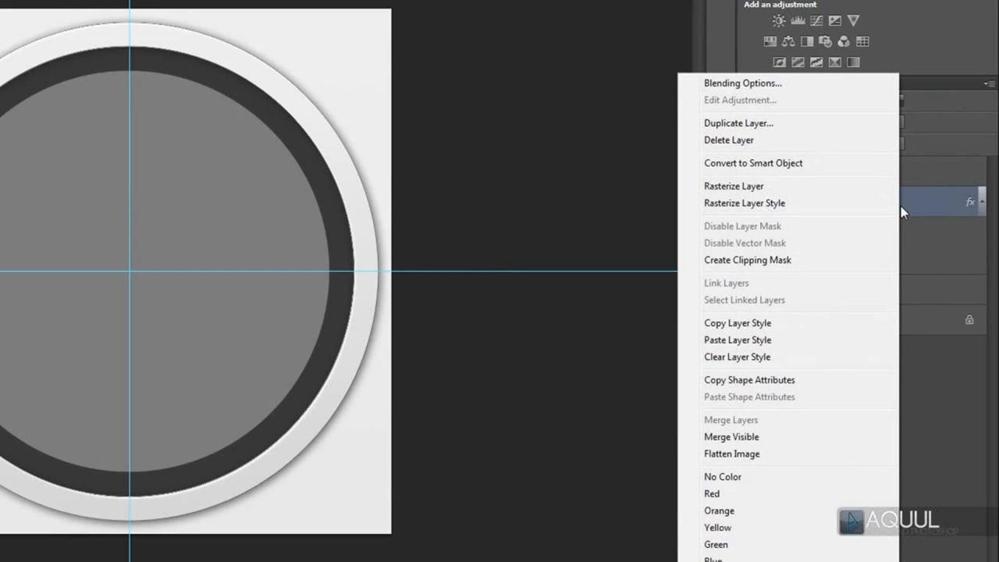
{"action": "left_click", "coordinate": [789, 326]}
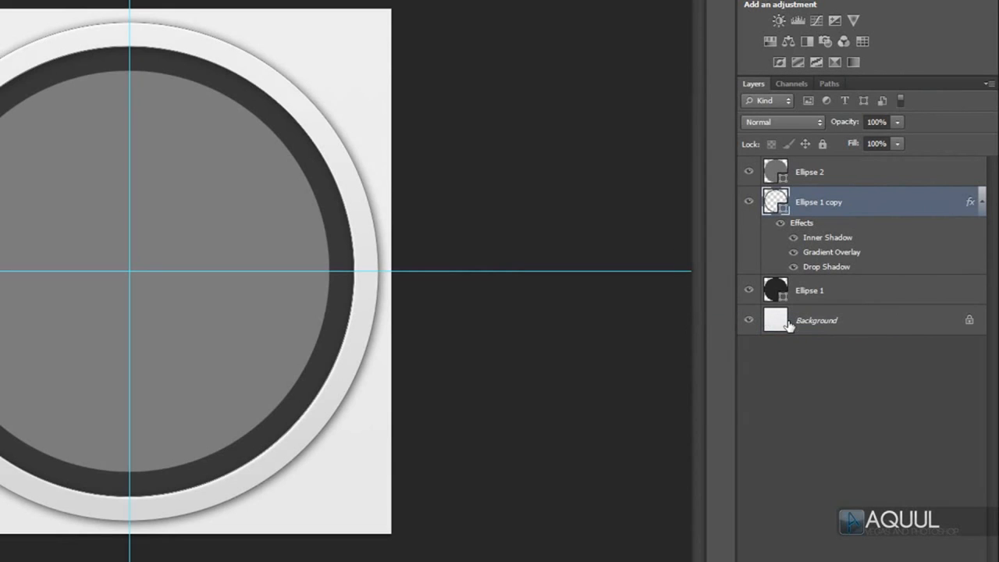
{"action": "left_click", "coordinate": [929, 173]}
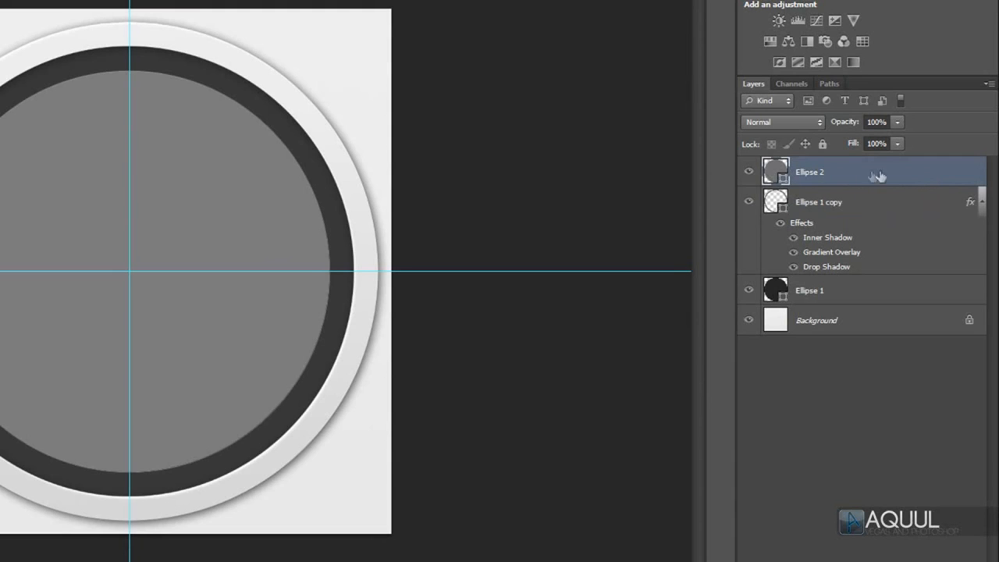
{"action": "right_click", "coordinate": [922, 174]}
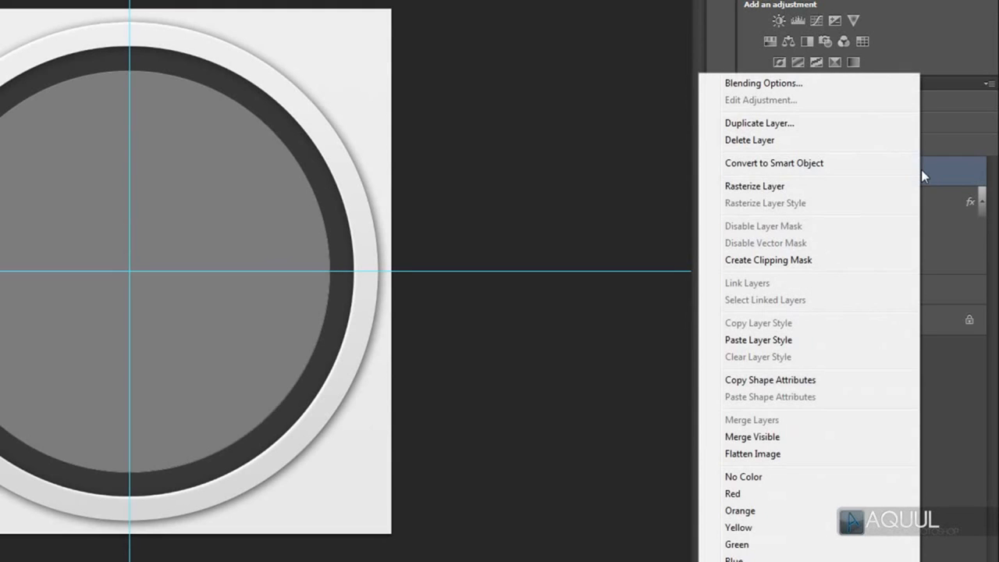
{"action": "left_click", "coordinate": [819, 341]}
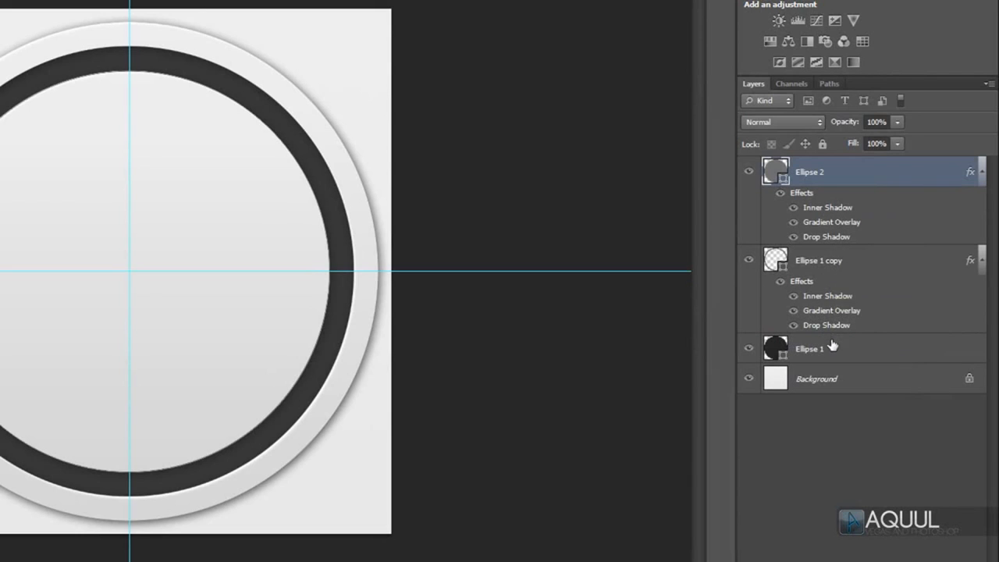
Change the fill of the Ellipse 1 shape to a light blue swatch
{"action": "left_click", "coordinate": [785, 353]}
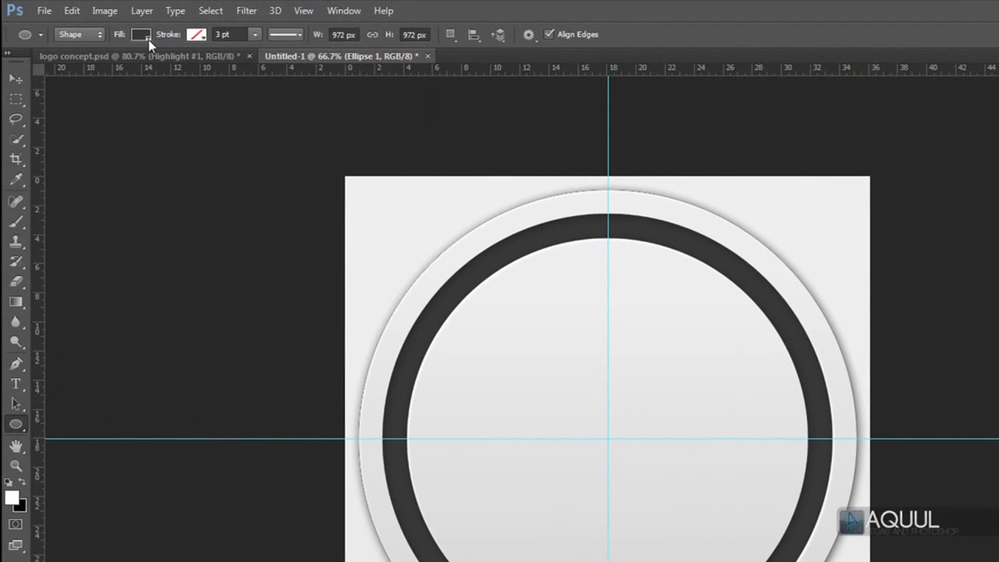
{"action": "left_click", "coordinate": [148, 39]}
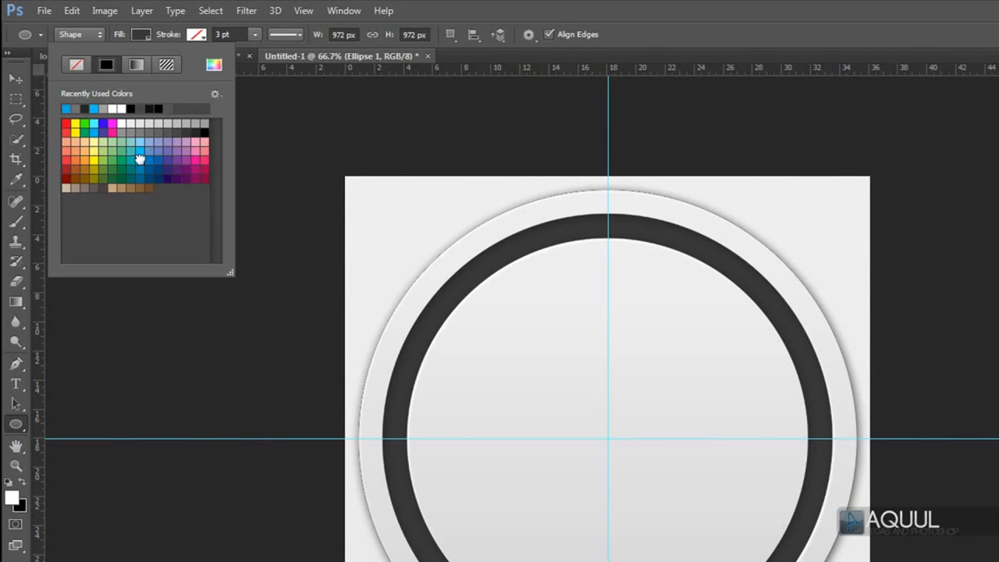
{"action": "left_click", "coordinate": [139, 159]}
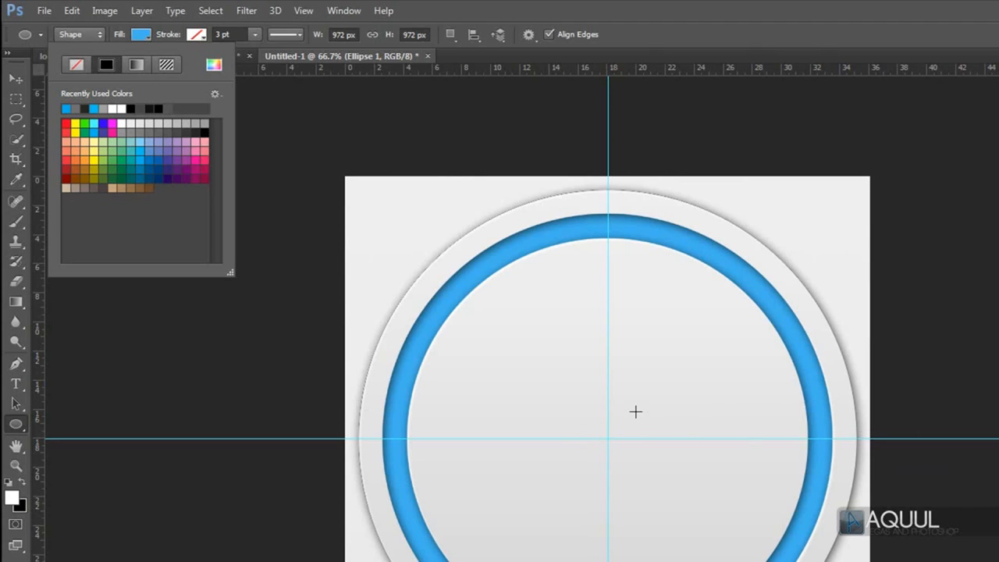
Try a magenta fill on Ellipse 1, discard the new swatch, and return the fill to light blue
{"action": "left_click", "coordinate": [196, 152]}
{"action": "left_click", "coordinate": [166, 186]}
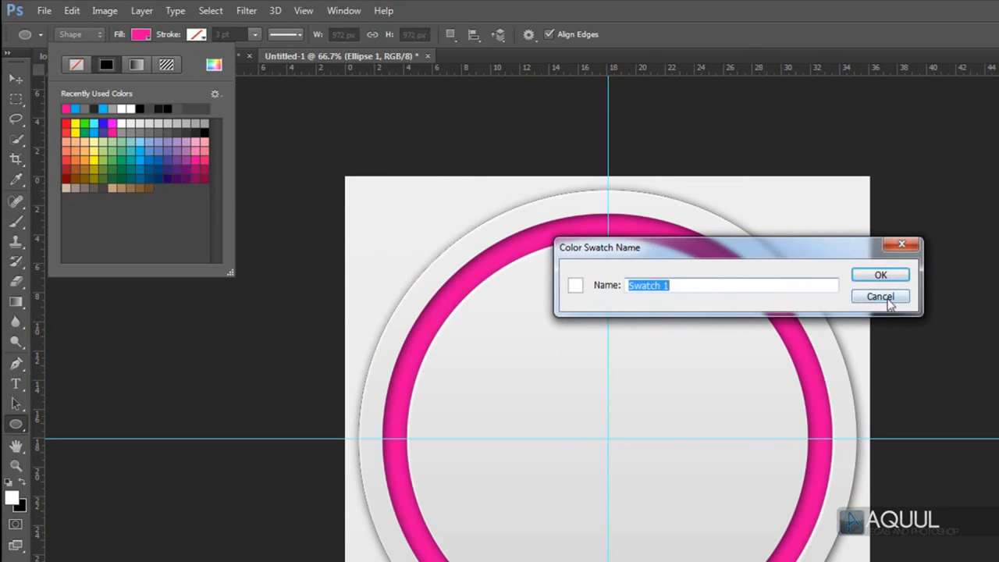
{"action": "left_click", "coordinate": [875, 296]}
{"action": "left_click", "coordinate": [142, 159]}
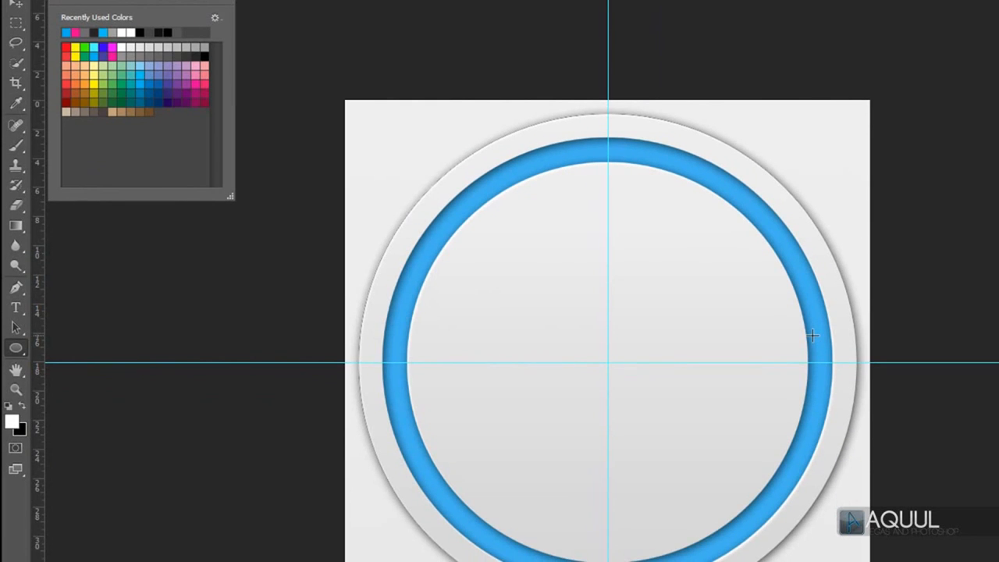
Start a horizontal type mask near the upper-left of the canvas with the text D3
{"action": "left_click", "coordinate": [17, 310]}
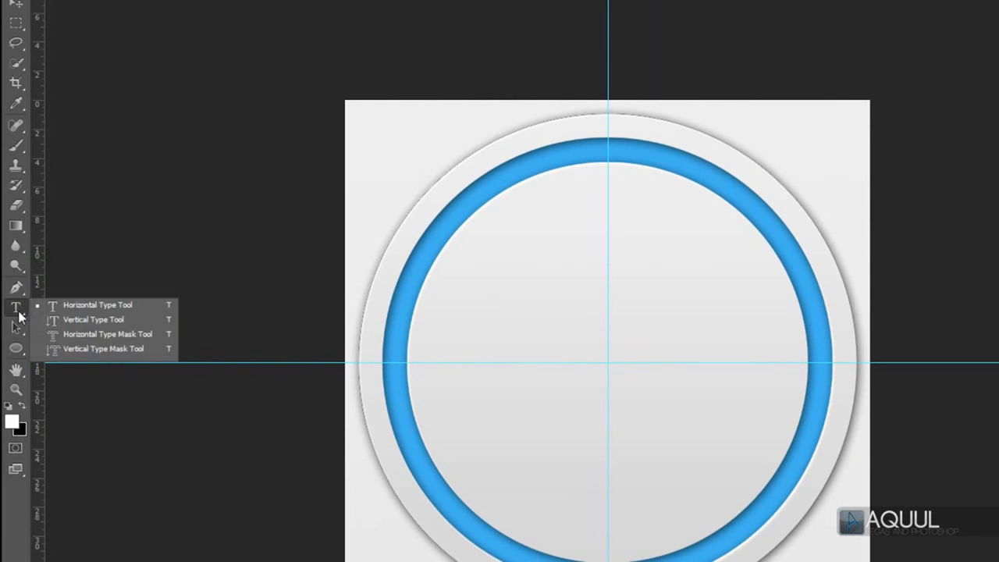
{"action": "left_click", "coordinate": [147, 334]}
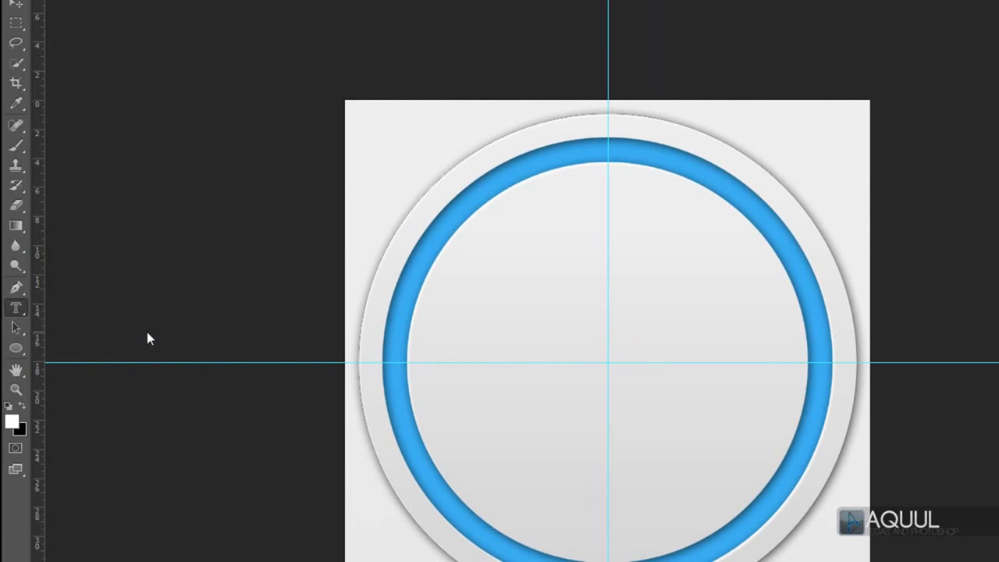
{"action": "left_click", "coordinate": [361, 236]}
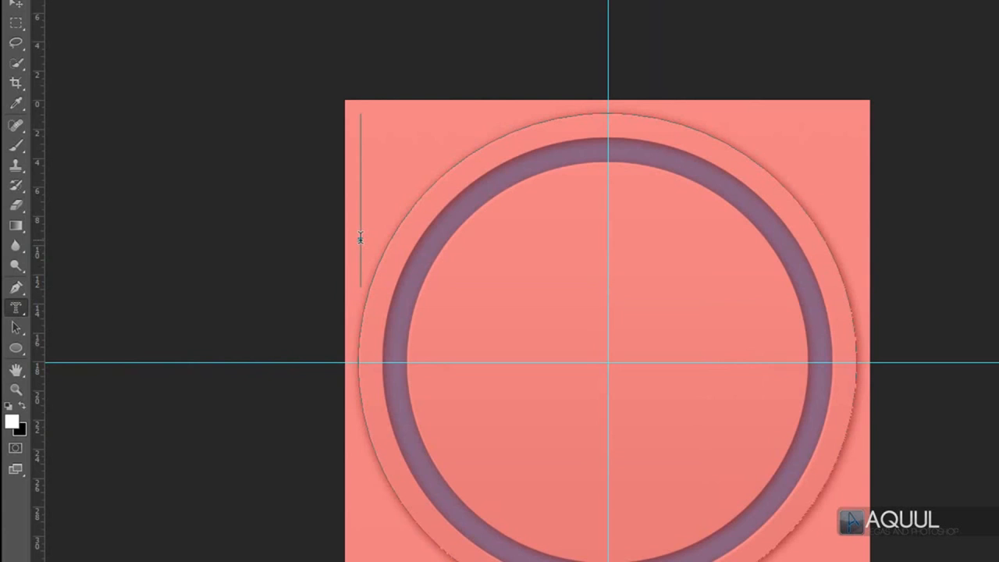
{"action": "type", "text": "D3"}
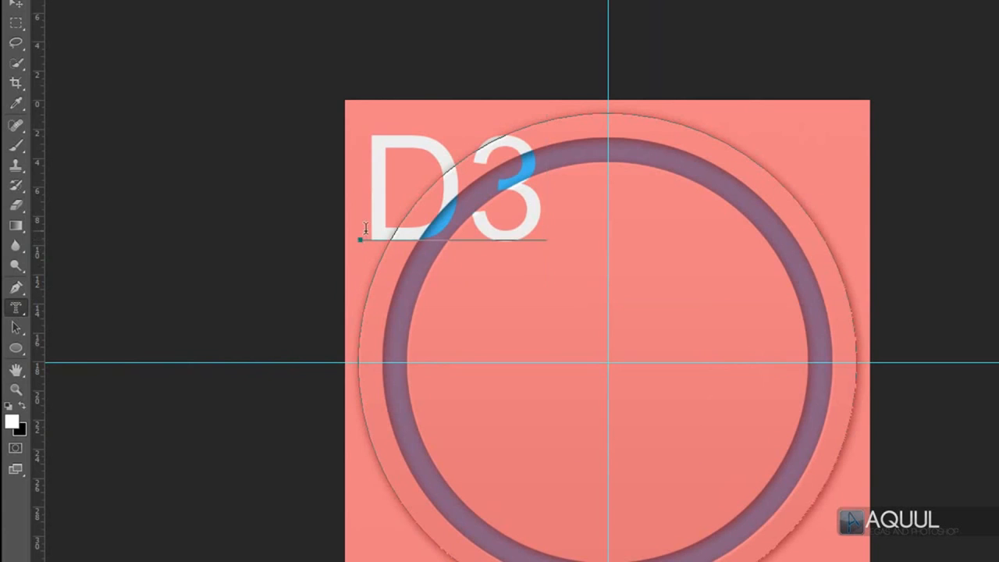
Set the D3 mask text to the Dodger Condensed font at 463 pt
{"action": "double_click", "coordinate": [438, 215]}
{"action": "left_click", "coordinate": [127, 36]}
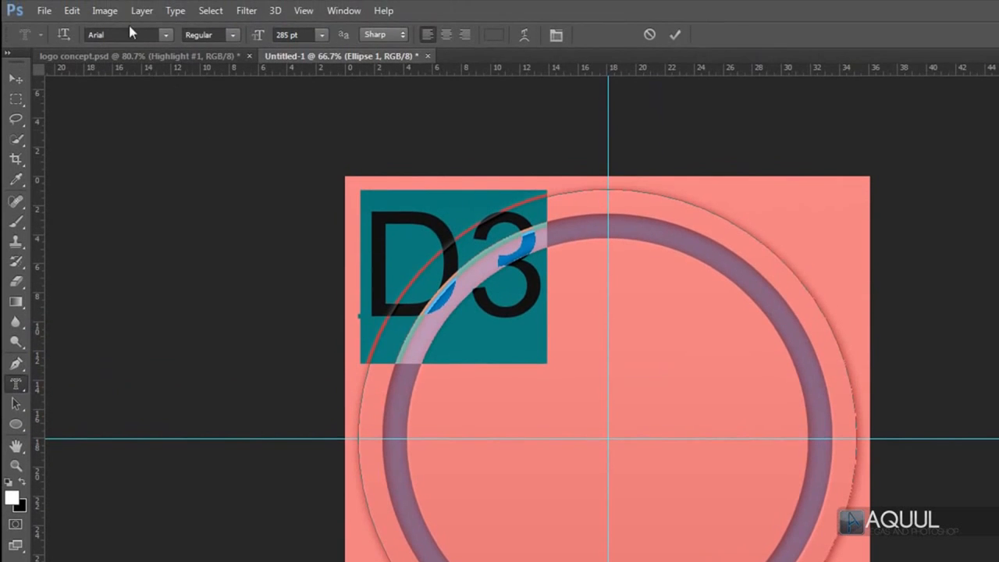
{"action": "type", "text": "Dodger Condens..."}
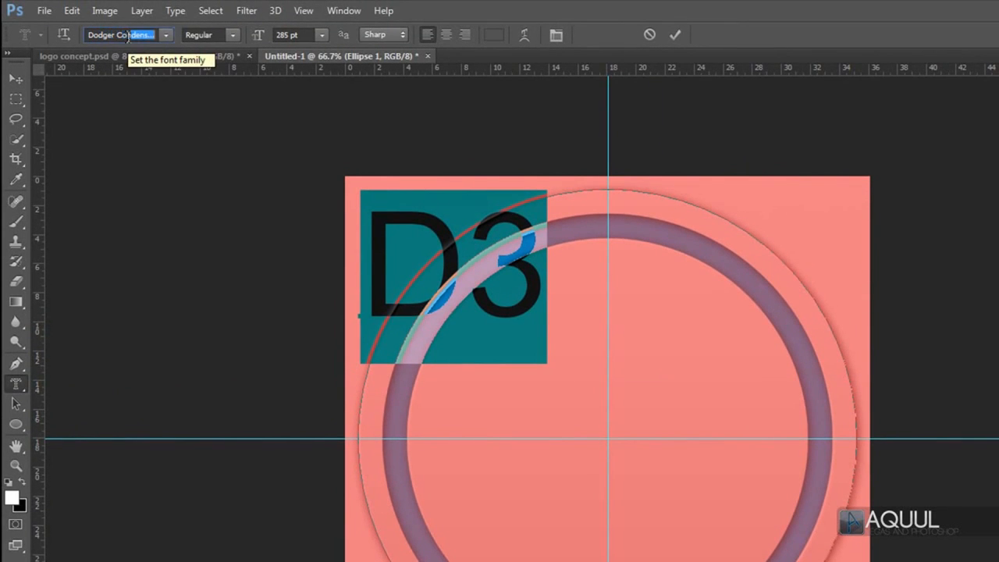
{"action": "key", "text": "Return"}
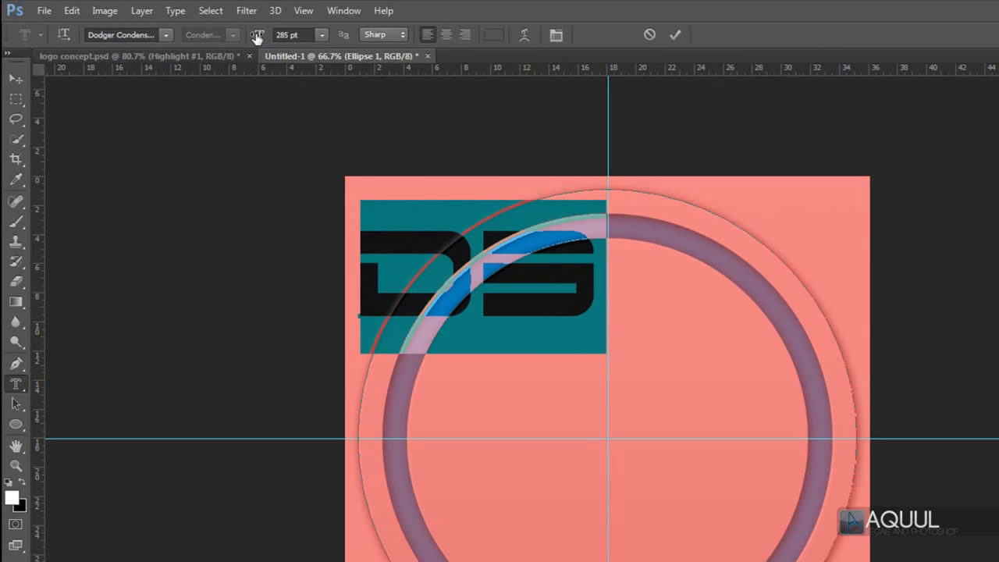
{"action": "left_click_drag", "start_coordinate": [256, 37], "coordinate": [398, 37]}
Center the D3 mask text on the inner circle, enlarge it slightly to span the circle's width, and commit it as a selection
{"action": "key", "text": "ctrl"}
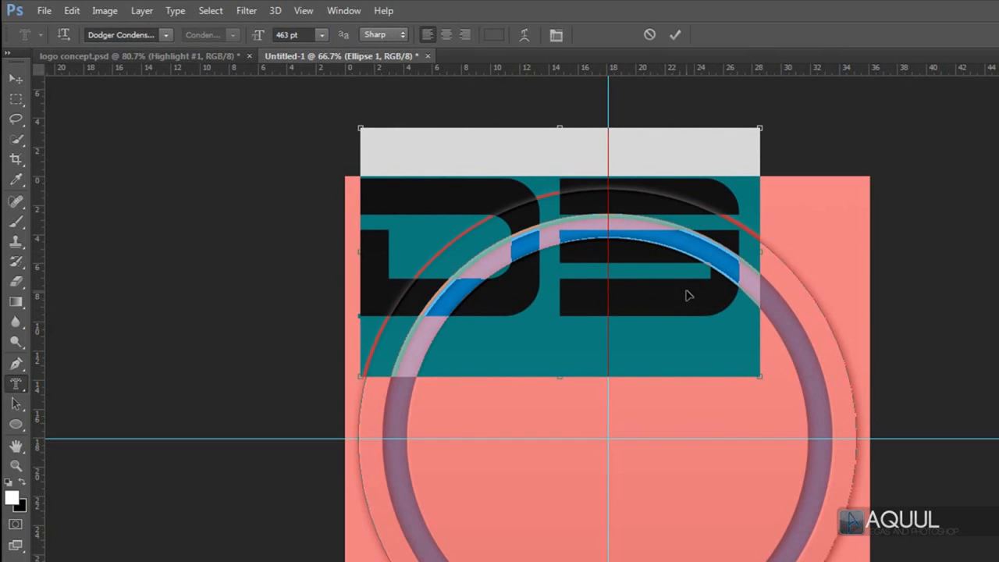
{"action": "left_click_drag", "start_coordinate": [686, 295], "coordinate": [731, 459]}
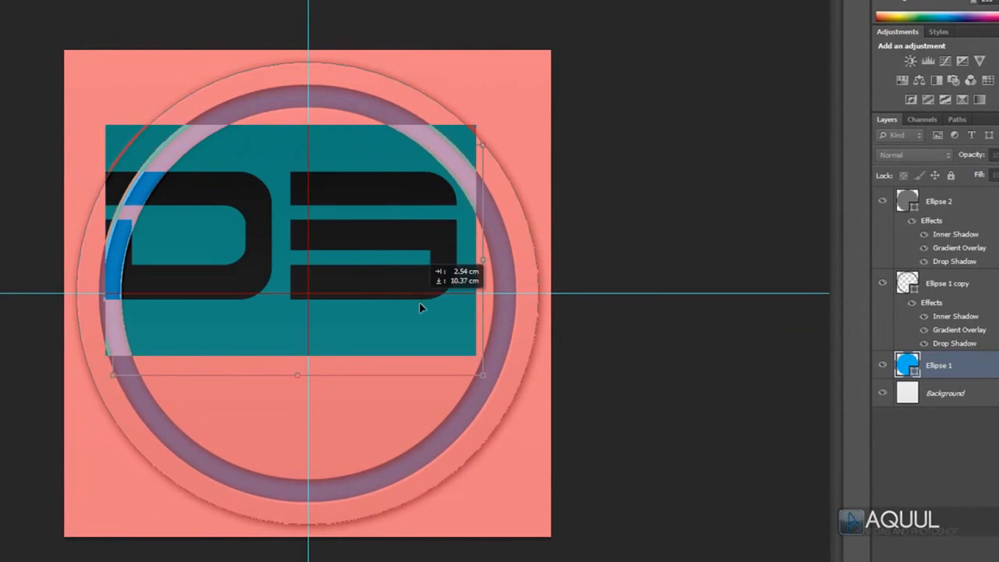
{"action": "left_click_drag", "start_coordinate": [423, 312], "coordinate": [428, 337]}
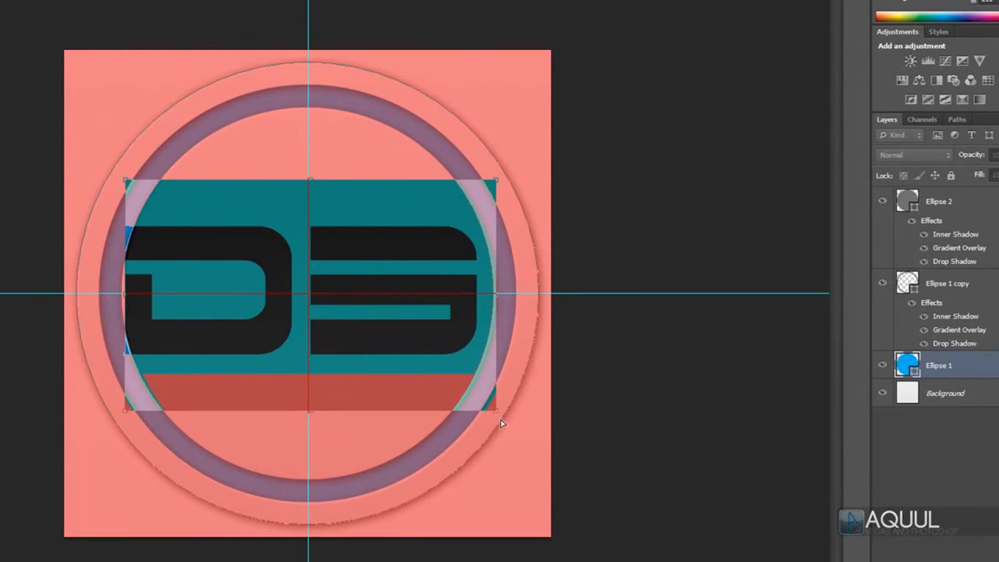
{"action": "left_click_drag", "start_coordinate": [497, 415], "coordinate": [524, 426]}
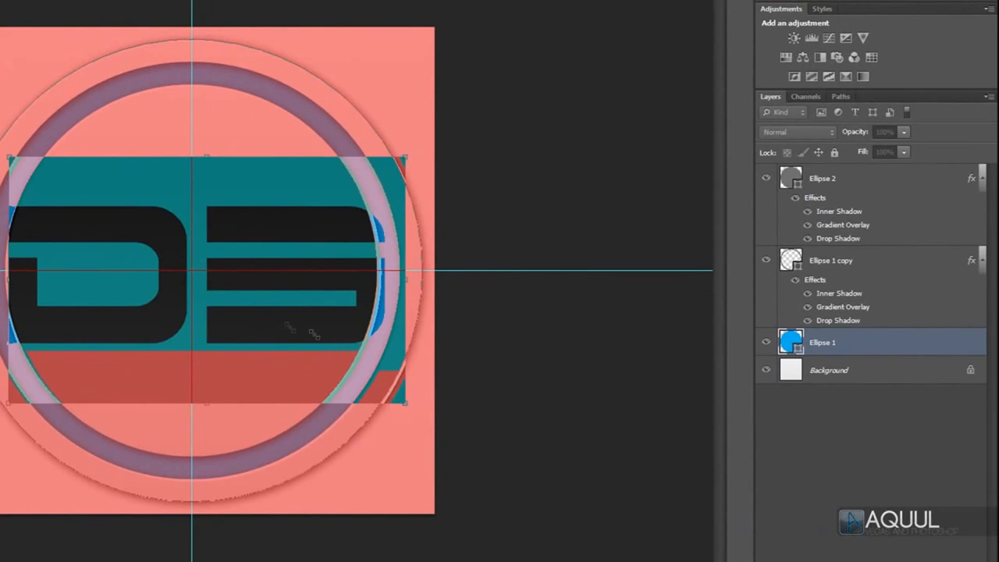
{"action": "left_click_drag", "start_coordinate": [287, 327], "coordinate": [284, 329]}
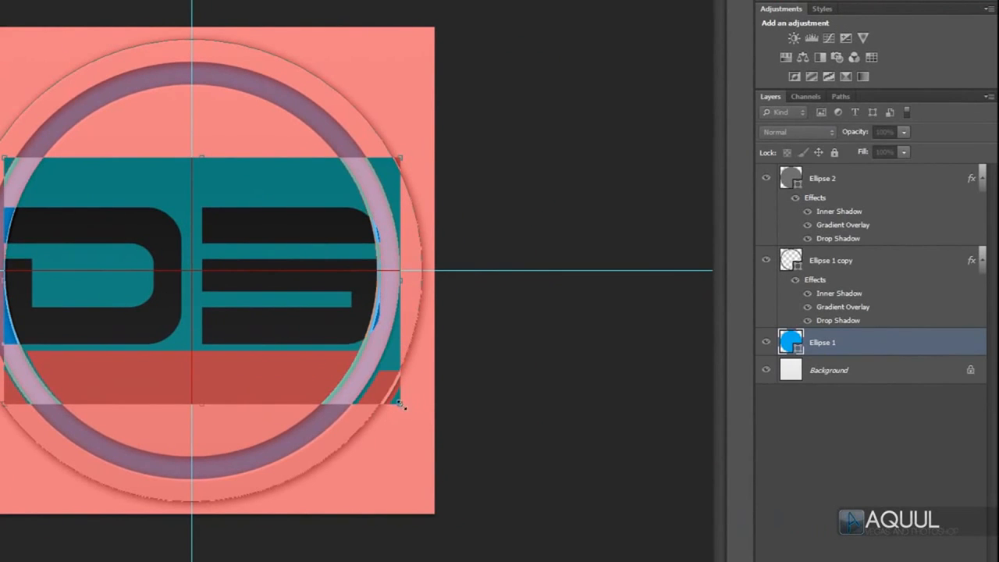
{"action": "left_click_drag", "start_coordinate": [400, 403], "coordinate": [401, 409]}
{"action": "key", "text": "Return"}
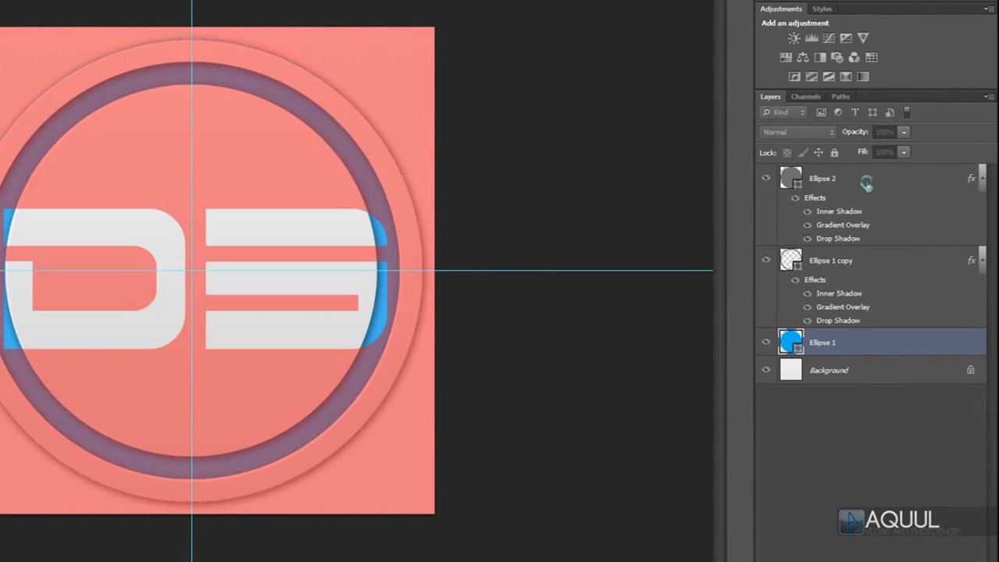
{"action": "key", "text": "q"}
Cut the D3 selection out of Ellipse 2 with an inverted layer mask and center the cutout on the vertical guide
{"action": "left_click", "coordinate": [867, 186]}
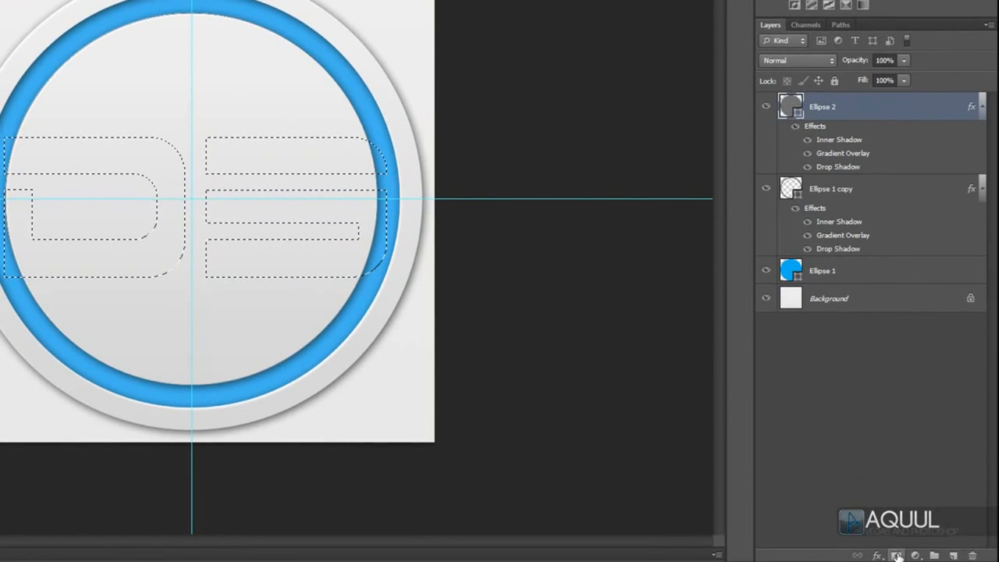
{"action": "left_click", "coordinate": [896, 554]}
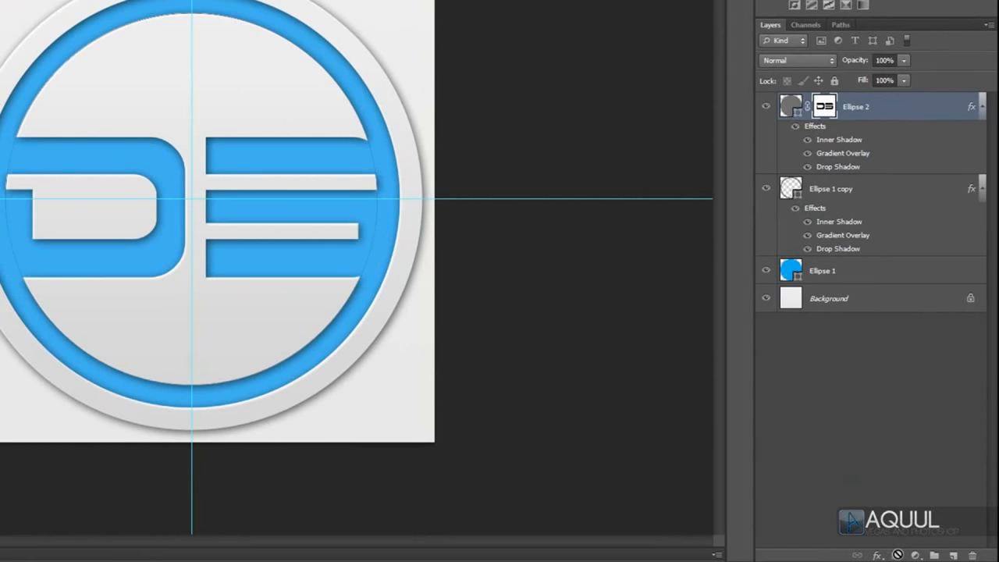
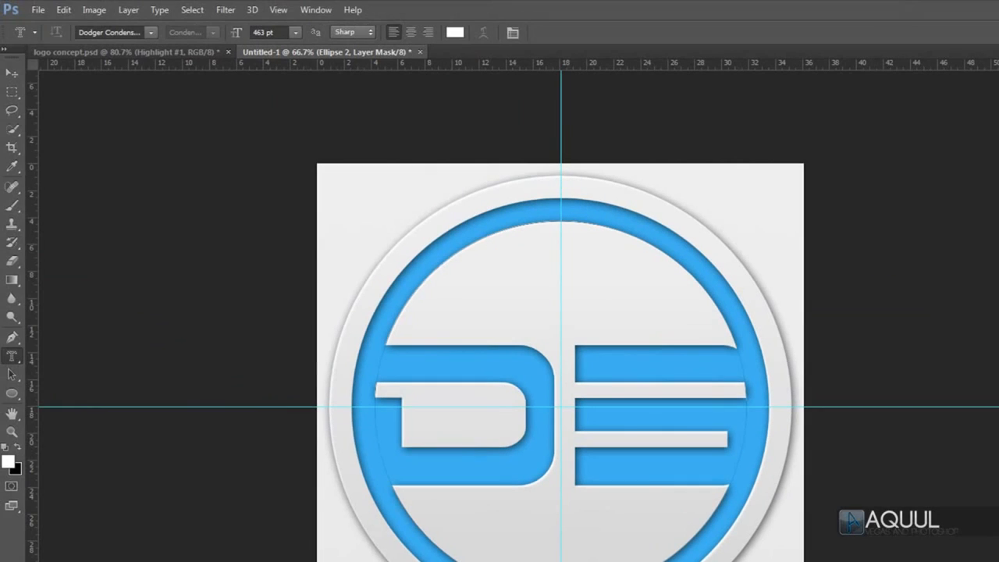
{"action": "key", "text": "v"}
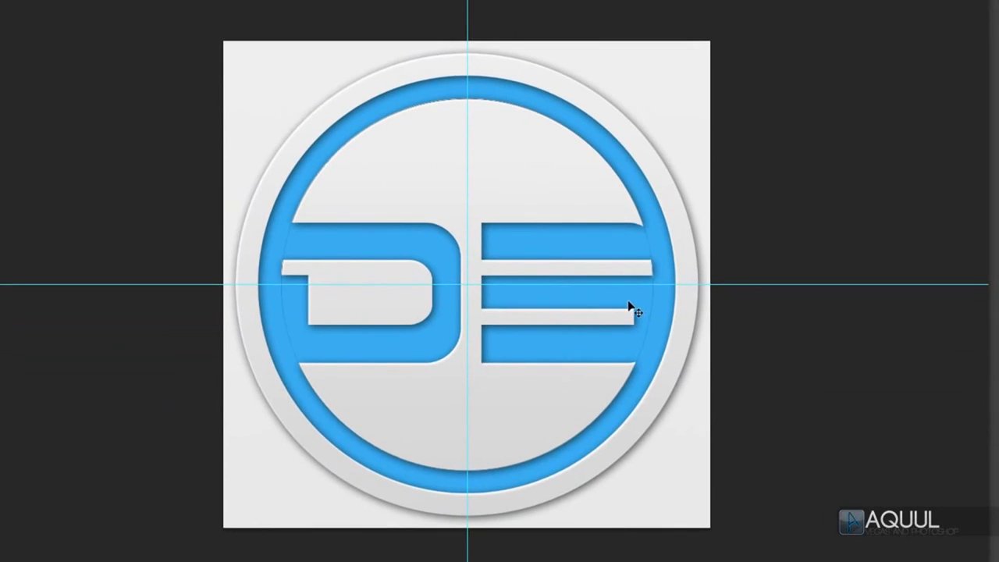
{"action": "mouse_move", "coordinate": [628, 306]}
{"action": "left_mouse_down"}
{"action": "mouse_move", "coordinate": [616, 305]}
{"action": "mouse_move", "coordinate": [626, 306]}
{"action": "left_mouse_up"}
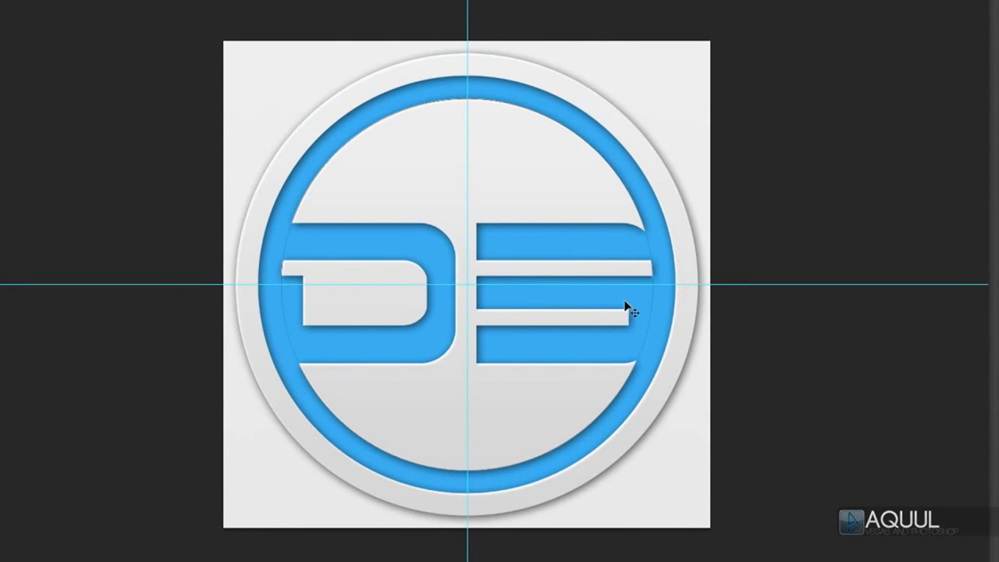
{"action": "key", "text": "Right"}
{"action": "key", "text": "Right"}
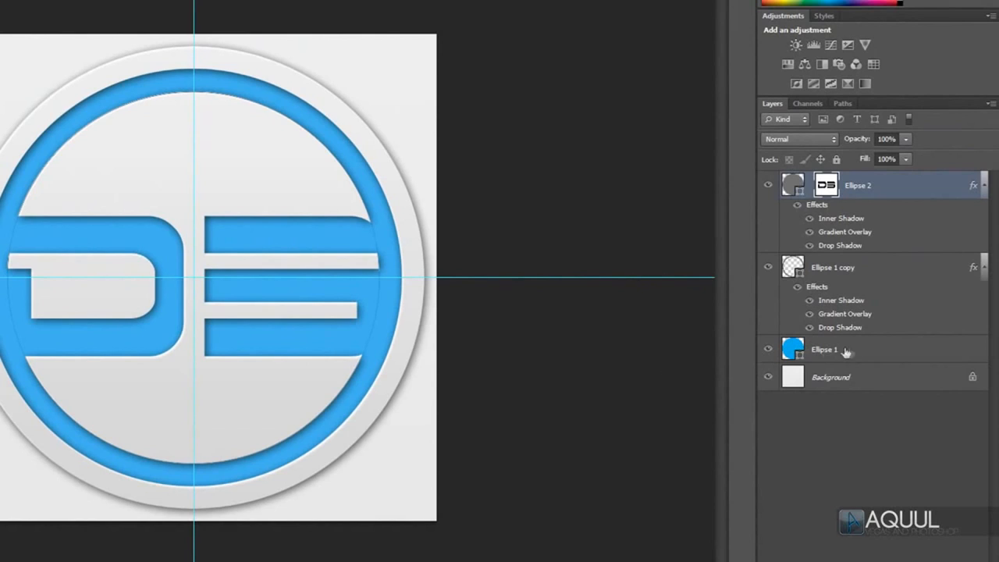
Load the outline of Ellipse 1 as a selection and add a new empty layer directly above Ellipse 1
{"action": "left_click", "coordinate": [793, 349], "text": "ctrl"}
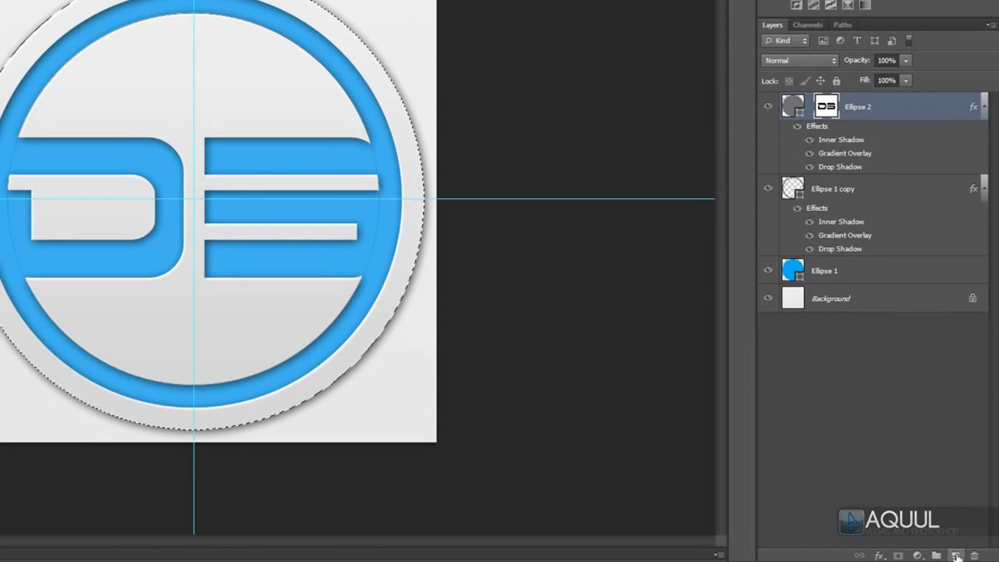
{"action": "left_click", "coordinate": [956, 556]}
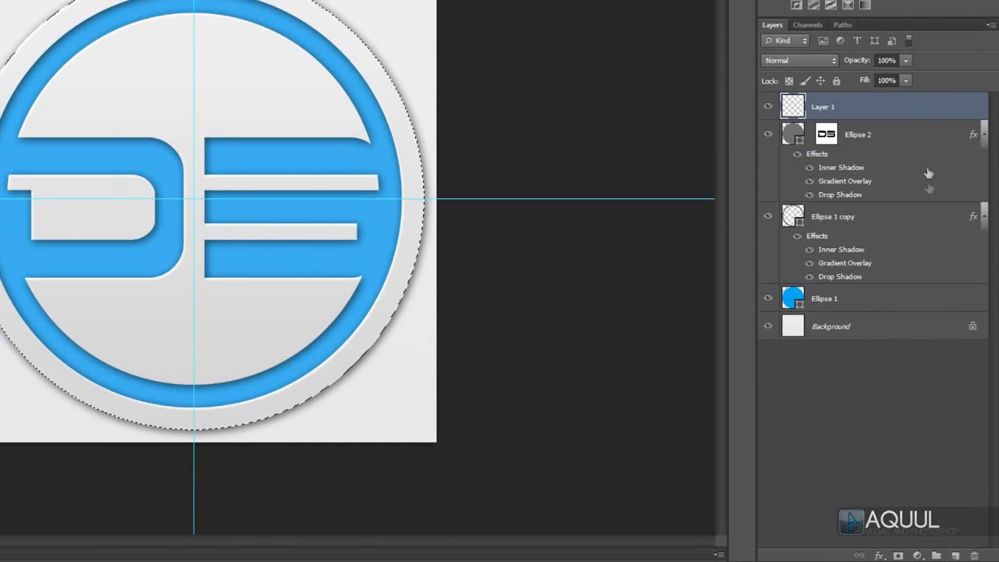
{"action": "left_click_drag", "start_coordinate": [925, 112], "coordinate": [874, 276]}
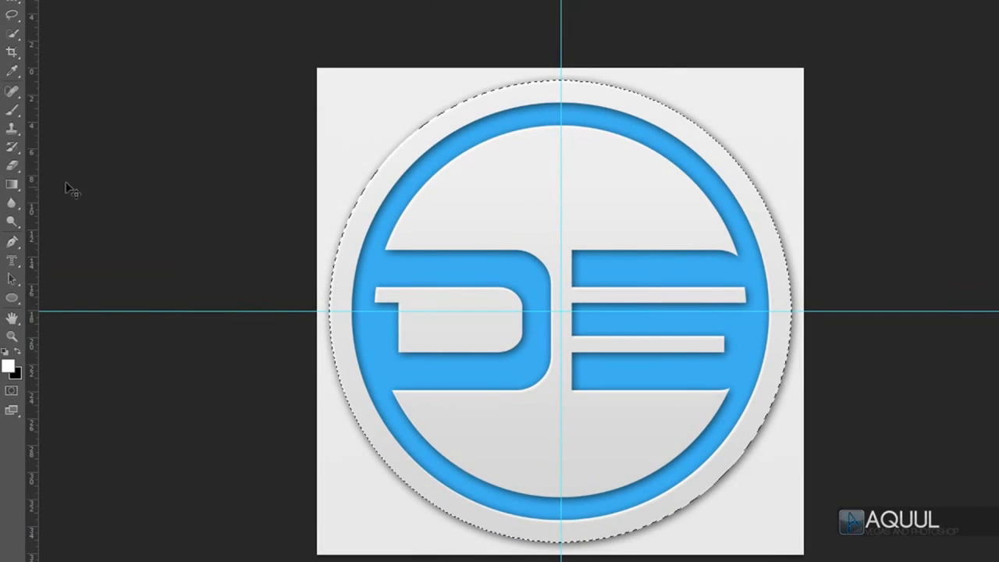
Set up a large soft round brush with 0% hardness, a little over half the logo's width
{"action": "right_click", "coordinate": [14, 117]}
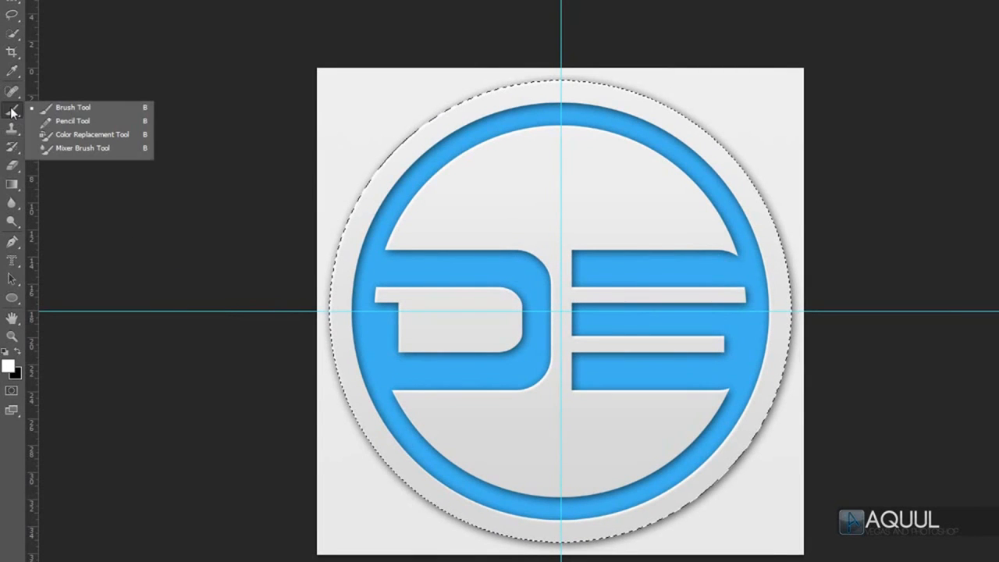
{"action": "left_click", "coordinate": [95, 107]}
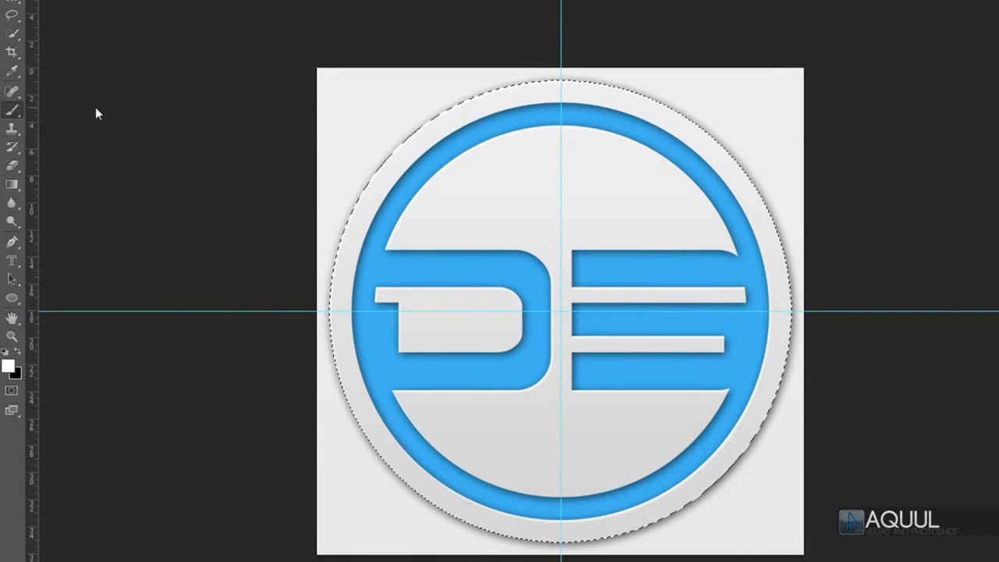
{"action": "right_click", "coordinate": [548, 290], "text": "alt"}
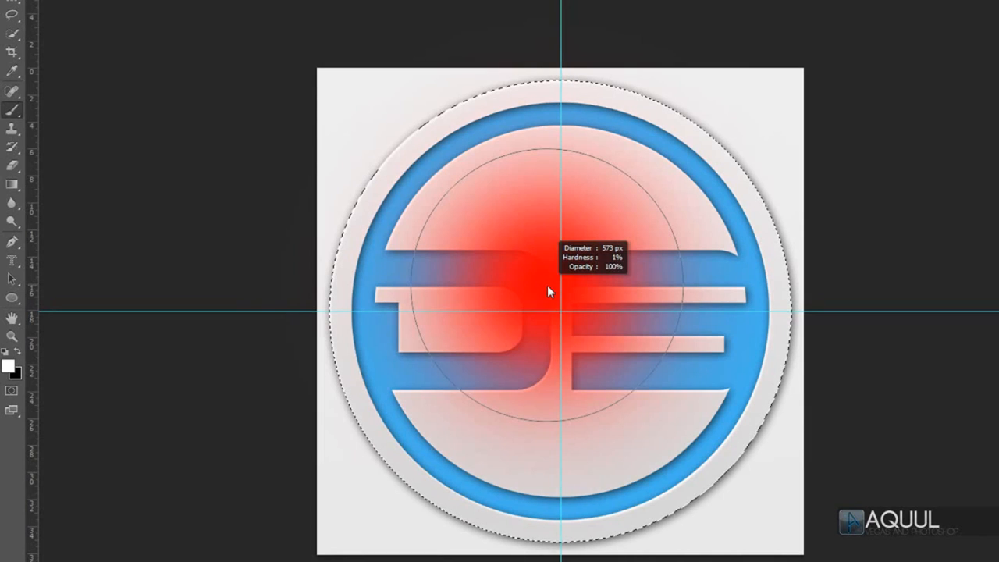
{"action": "mouse_move", "coordinate": [548, 286]}
{"action": "left_mouse_down"}
{"action": "mouse_move", "coordinate": [767, 281]}
{"action": "mouse_move", "coordinate": [679, 286]}
{"action": "mouse_move", "coordinate": [463, 267]}
{"action": "mouse_move", "coordinate": [542, 272]}
{"action": "mouse_move", "coordinate": [553, 202]}
{"action": "left_mouse_up"}
{"action": "mouse_move", "coordinate": [558, 157]}
{"action": "left_mouse_down"}
{"action": "mouse_move", "coordinate": [541, 439]}
{"action": "mouse_move", "coordinate": [554, 265]}
{"action": "left_mouse_up"}
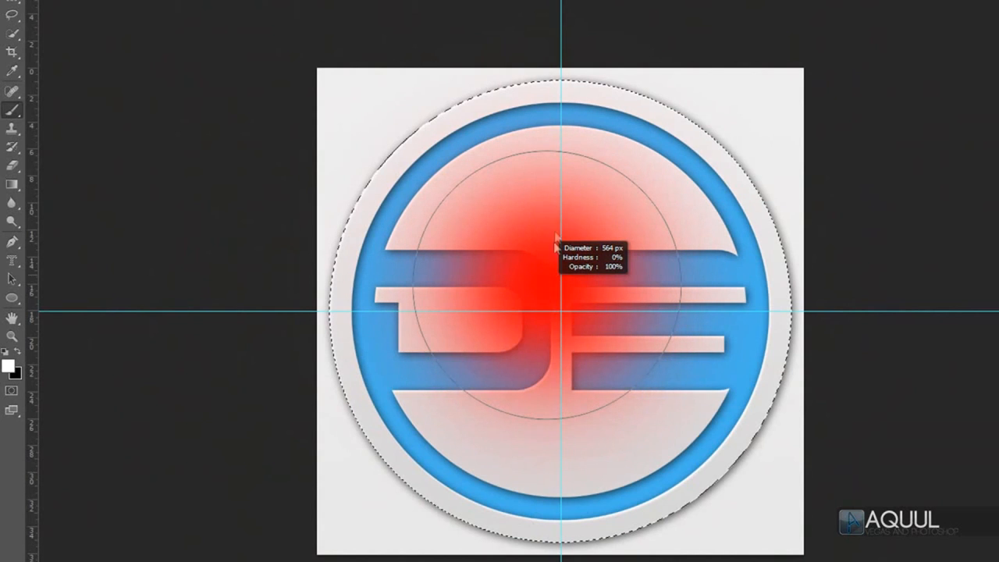
{"action": "mouse_move", "coordinate": [560, 182]}
{"action": "left_mouse_down"}
{"action": "mouse_move", "coordinate": [519, 202]}
{"action": "mouse_move", "coordinate": [562, 194]}
{"action": "left_mouse_up"}
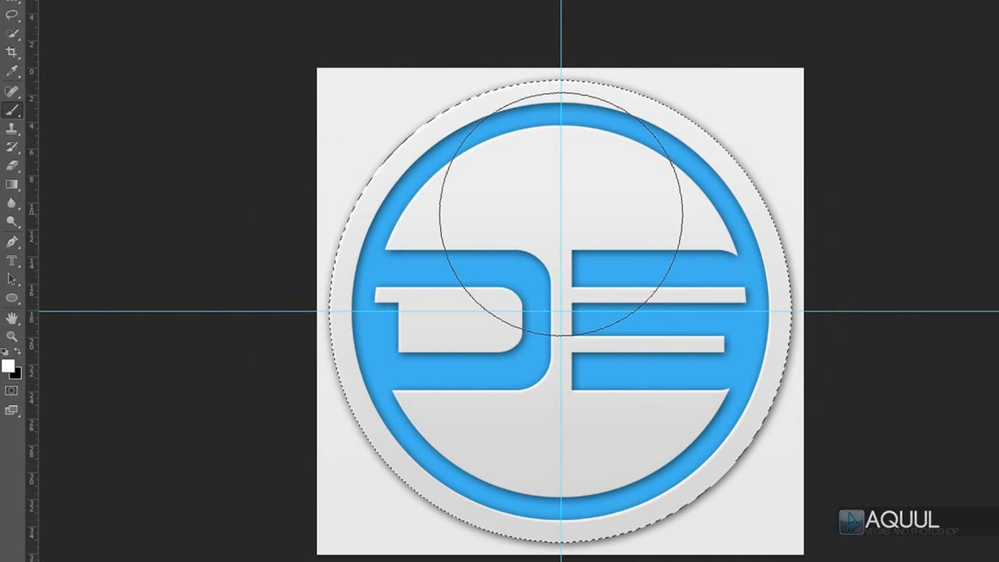
Paint a soft white (ffffff) glow on the new layer over the lower part of the 3
{"action": "left_click", "coordinate": [9, 366]}
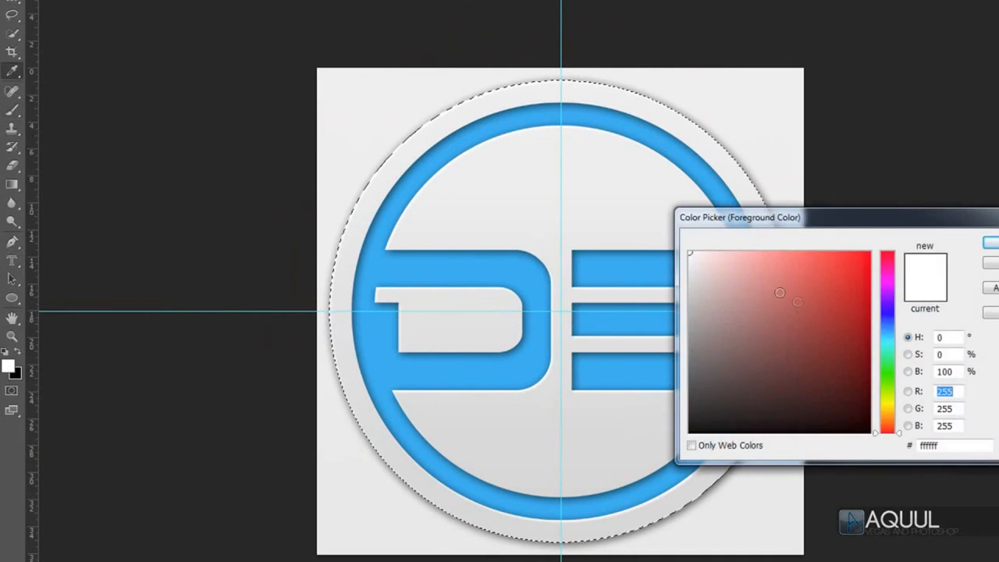
{"action": "key", "text": "Return"}
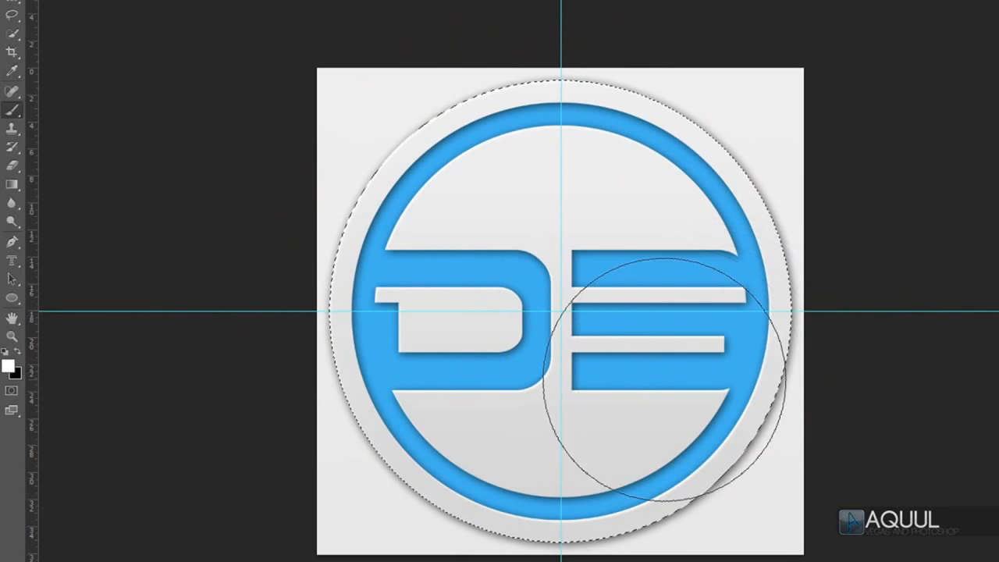
{"action": "left_click", "coordinate": [635, 374]}
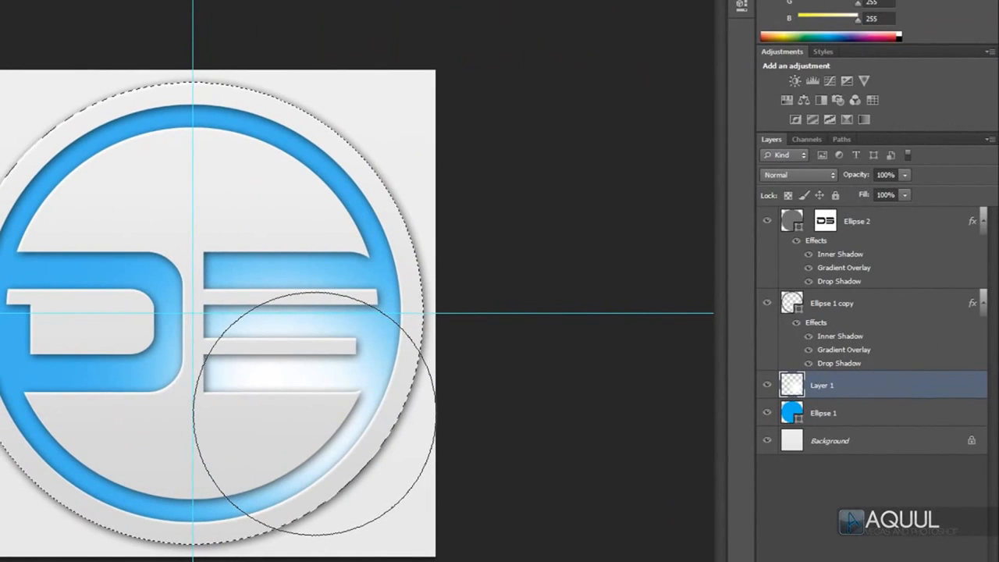
Set Layer 1 to the Overlay blending mode and lower its opacity to 67%
{"action": "left_click", "coordinate": [811, 175]}
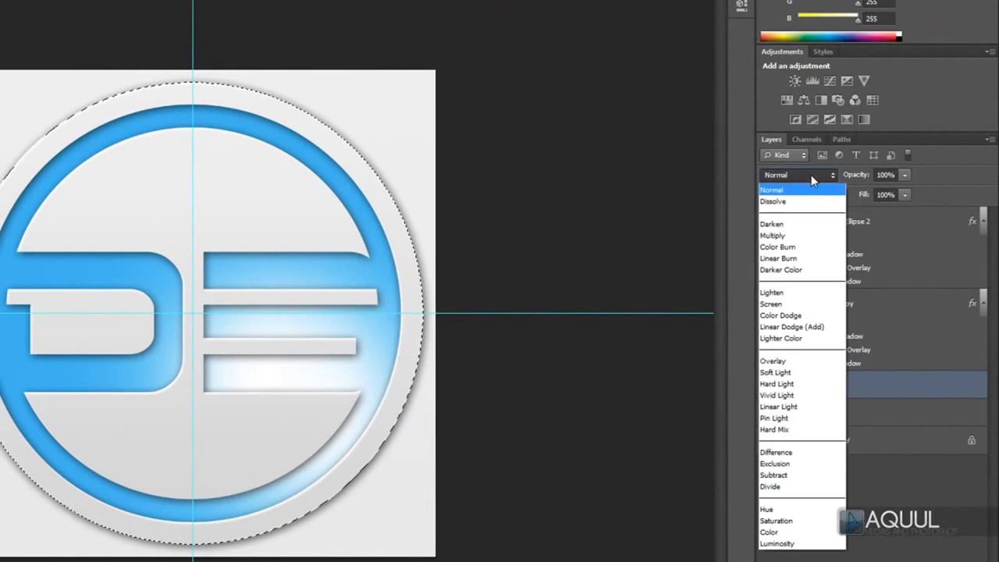
{"action": "left_click", "coordinate": [774, 361]}
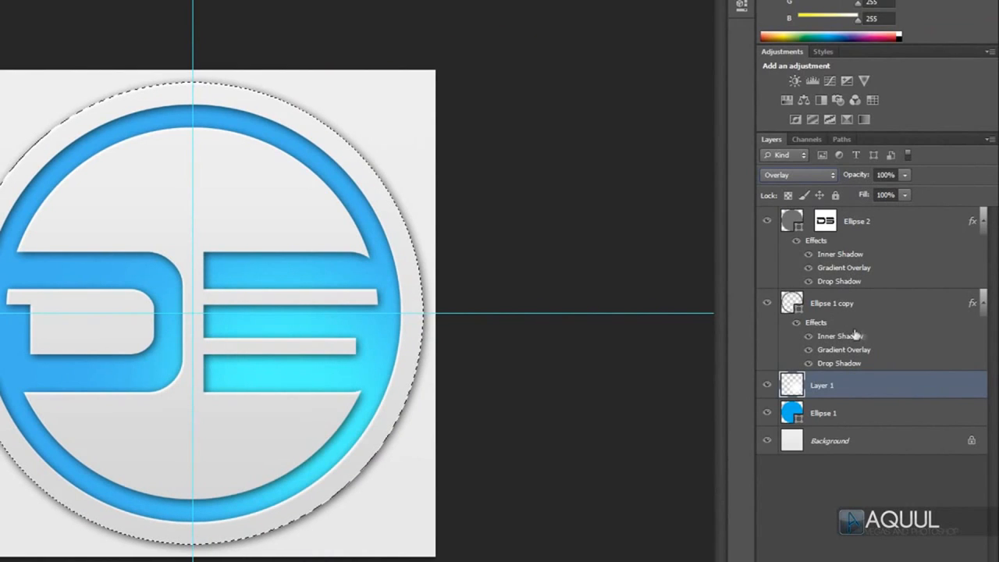
{"action": "left_click_drag", "start_coordinate": [847, 180], "coordinate": [840, 182]}
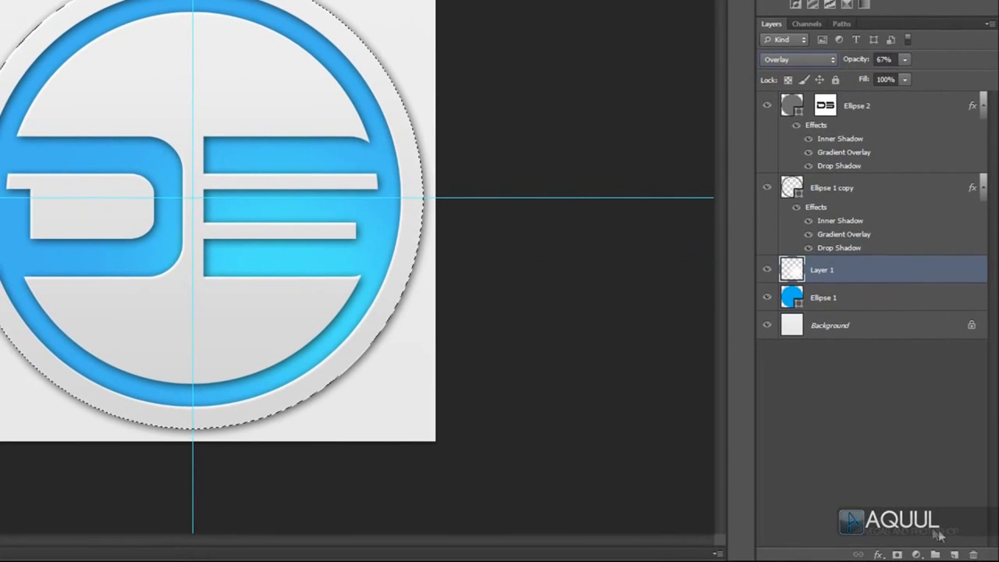
Add a new layer above Ellipse 2 and subtract everything below the horizontal guide from the circular selection
{"action": "left_click", "coordinate": [954, 554]}
{"action": "left_click_drag", "start_coordinate": [863, 275], "coordinate": [878, 107]}
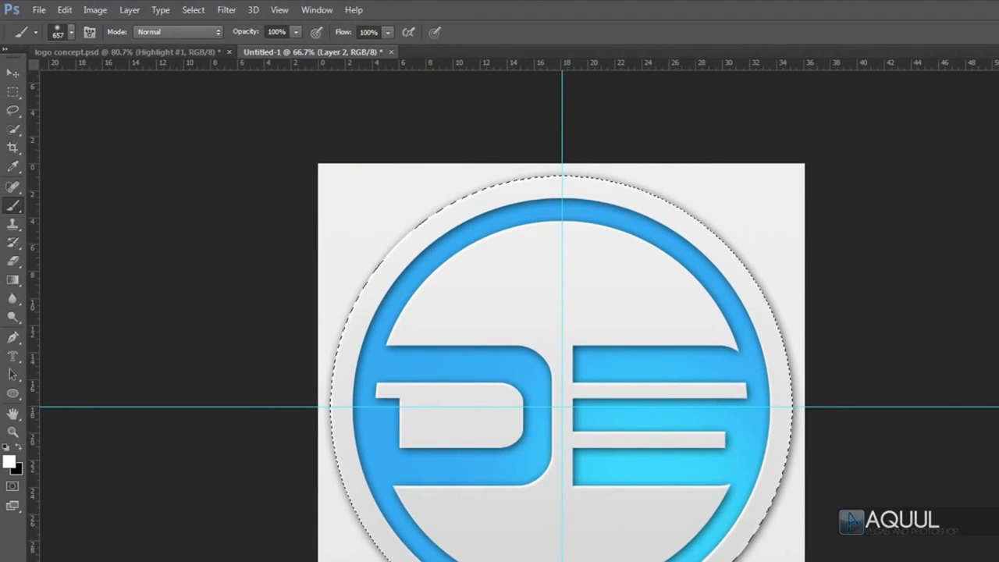
{"action": "left_click", "coordinate": [12, 93]}
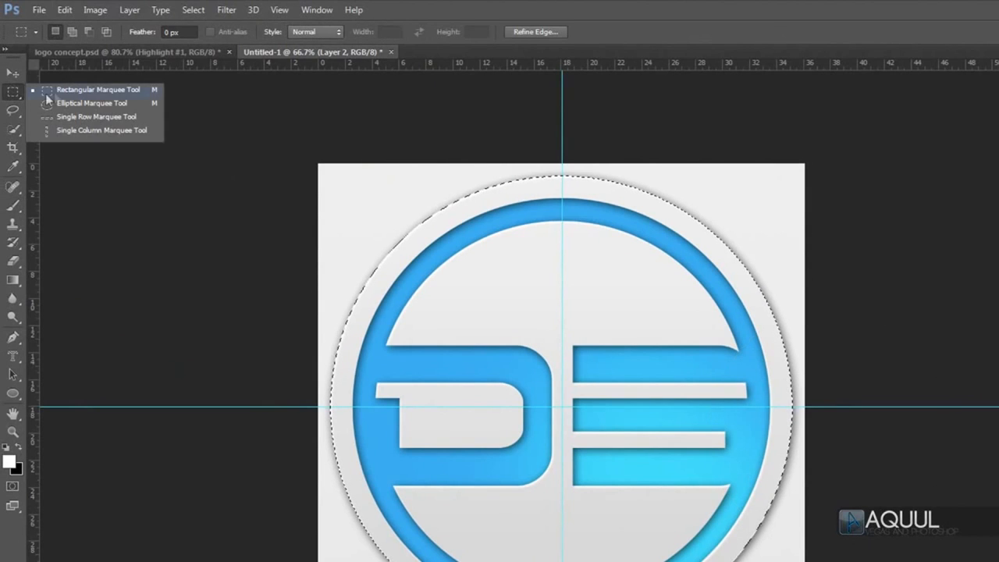
{"action": "left_click", "coordinate": [98, 90]}
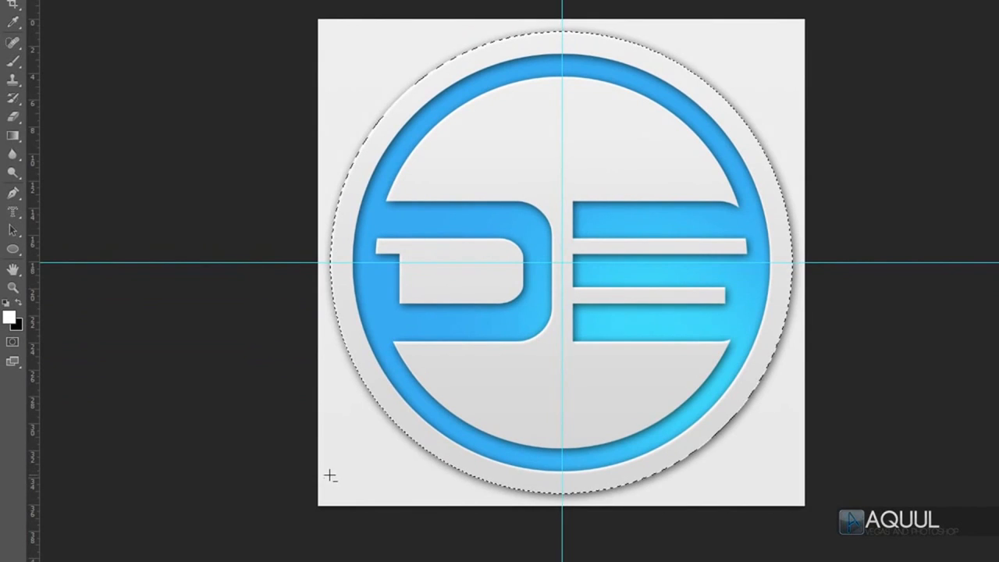
{"action": "left_click_drag", "start_coordinate": [288, 528], "coordinate": [827, 265]}
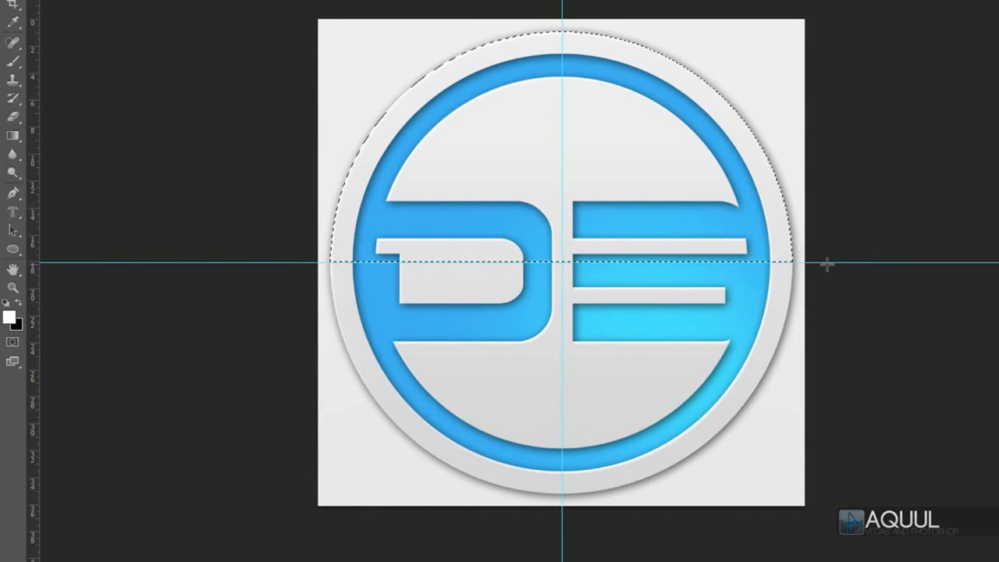
Fill the selected upper half of the circle with white on Layer 2
{"action": "left_click", "coordinate": [9, 317]}
{"action": "left_click", "coordinate": [989, 193]}
{"action": "key", "text": "alt+BackSpace"}
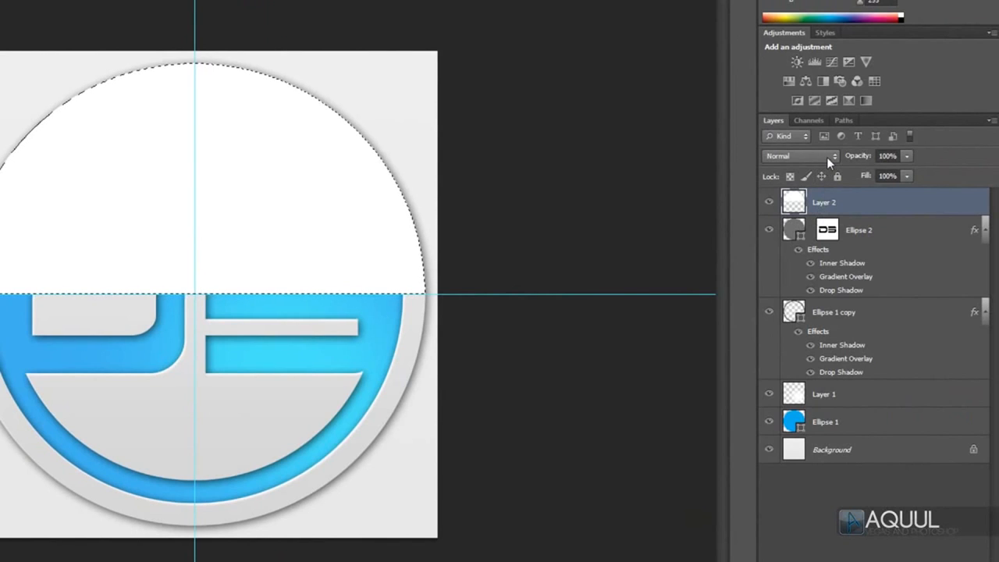
Set Layer 2 to the Screen blending mode with 20% opacity
{"action": "left_click", "coordinate": [828, 157]}
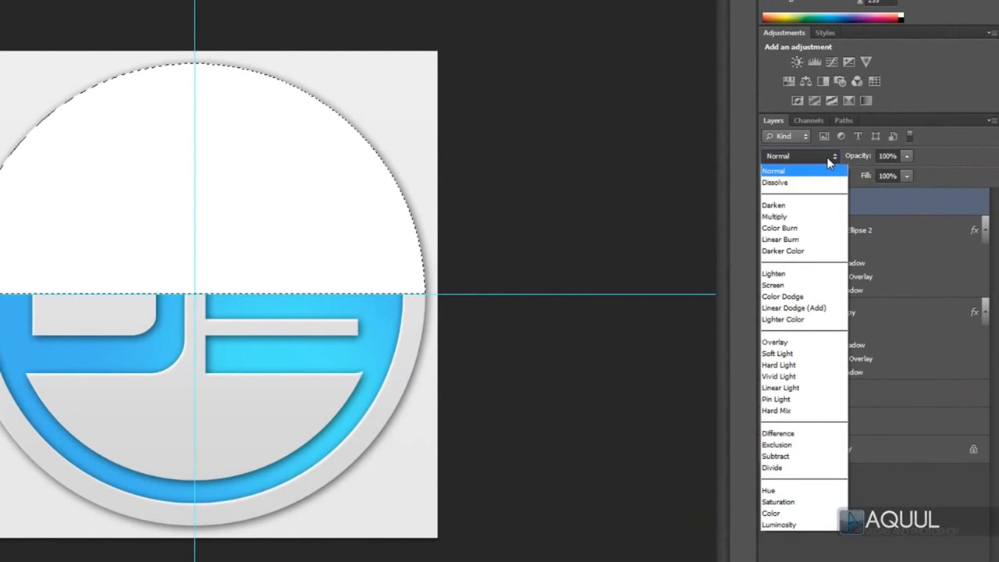
{"action": "left_click", "coordinate": [813, 284]}
{"action": "left_click_drag", "start_coordinate": [863, 158], "coordinate": [806, 176]}
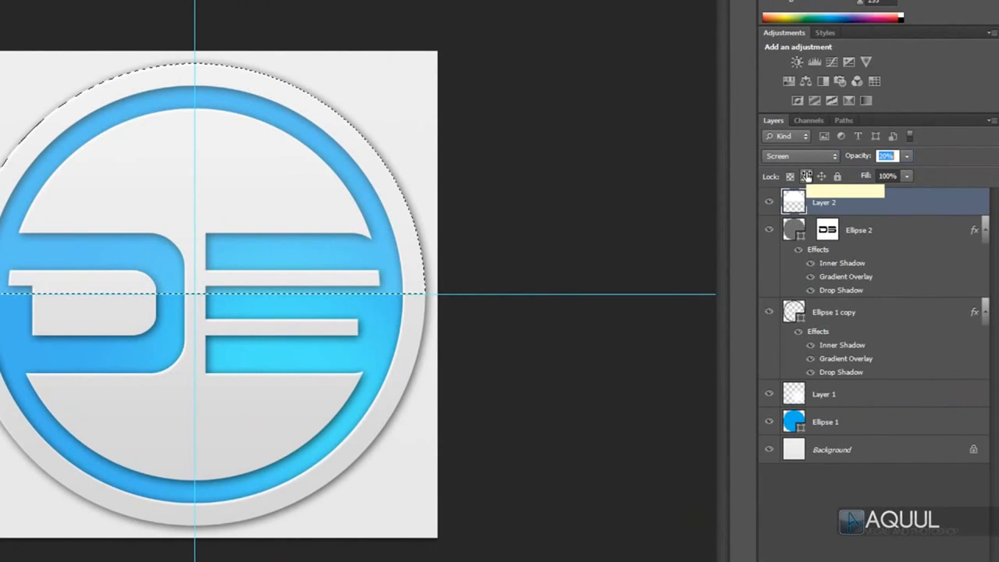
Try several hues for the Ellipse 1 fill and settle on a brighter light blue (0bbbf4)
{"action": "double_click", "coordinate": [794, 423]}
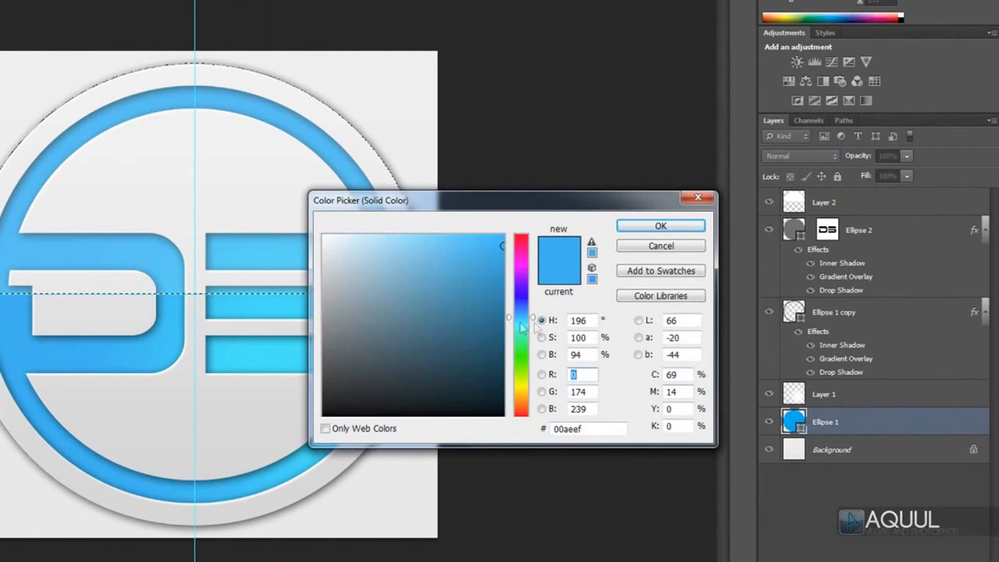
{"action": "left_click_drag", "start_coordinate": [519, 329], "coordinate": [519, 347]}
{"action": "mouse_move", "coordinate": [434, 328]}
{"action": "left_mouse_down"}
{"action": "mouse_move", "coordinate": [435, 284]}
{"action": "mouse_move", "coordinate": [416, 318]}
{"action": "left_mouse_up"}
{"action": "mouse_move", "coordinate": [521, 301]}
{"action": "left_mouse_down"}
{"action": "mouse_move", "coordinate": [522, 247]}
{"action": "mouse_move", "coordinate": [492, 253]}
{"action": "mouse_move", "coordinate": [503, 237]}
{"action": "left_mouse_up"}
{"action": "left_click_drag", "start_coordinate": [524, 348], "coordinate": [521, 401]}
{"action": "left_click_drag", "start_coordinate": [526, 333], "coordinate": [525, 308]}
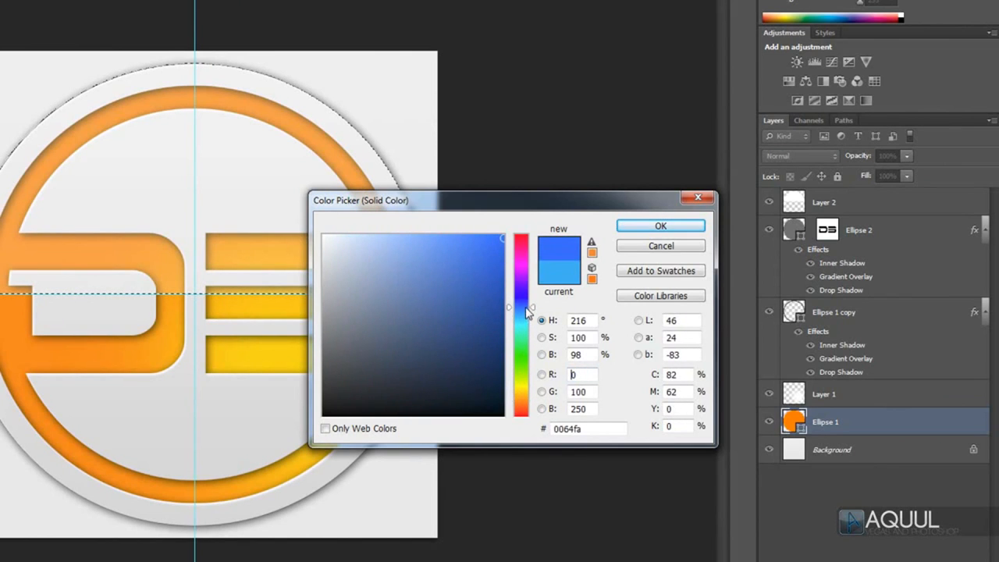
{"action": "left_click", "coordinate": [487, 266]}
{"action": "left_click", "coordinate": [515, 317]}
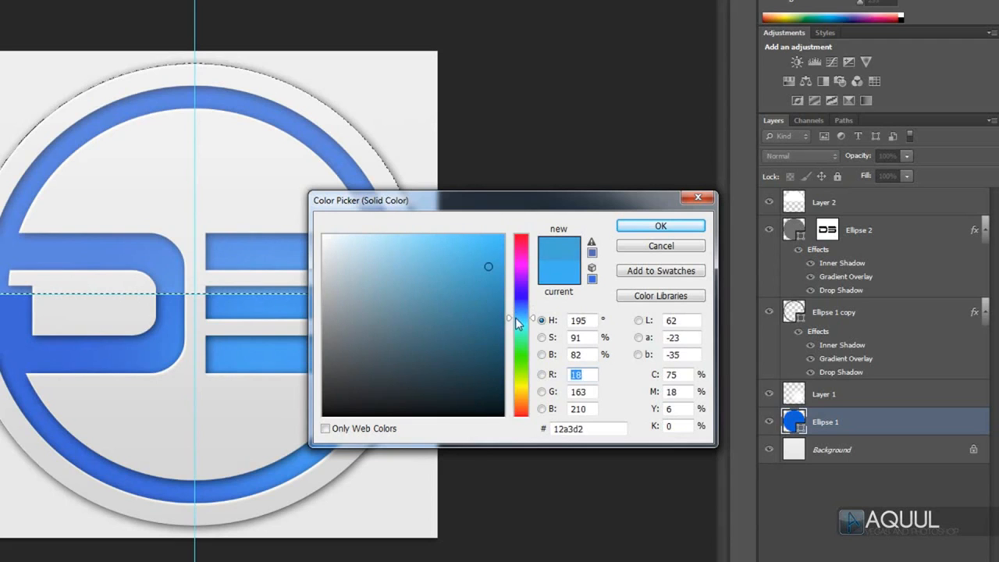
{"action": "left_click", "coordinate": [501, 247]}
{"action": "left_click_drag", "start_coordinate": [501, 247], "coordinate": [495, 242]}
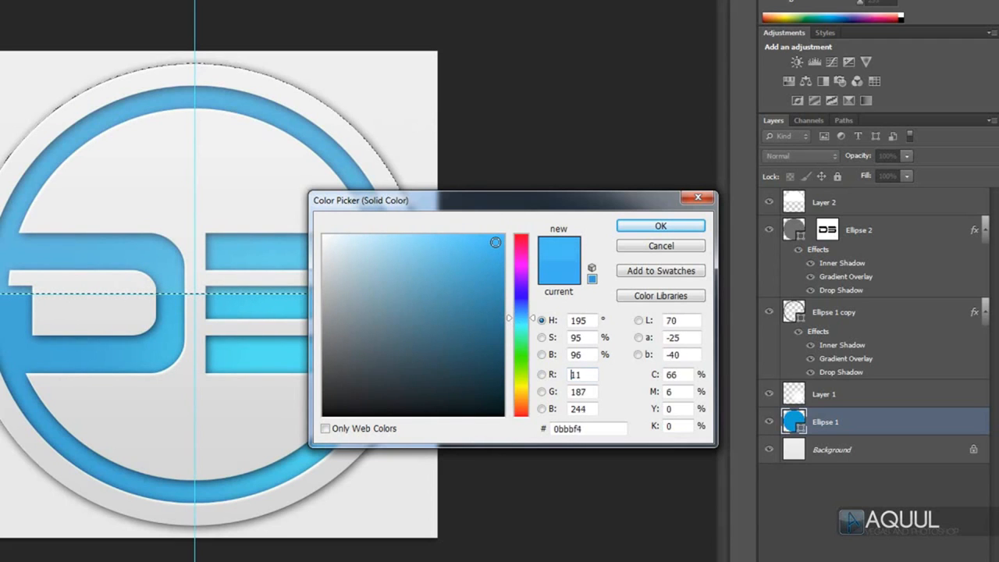
{"action": "left_click", "coordinate": [661, 226]}
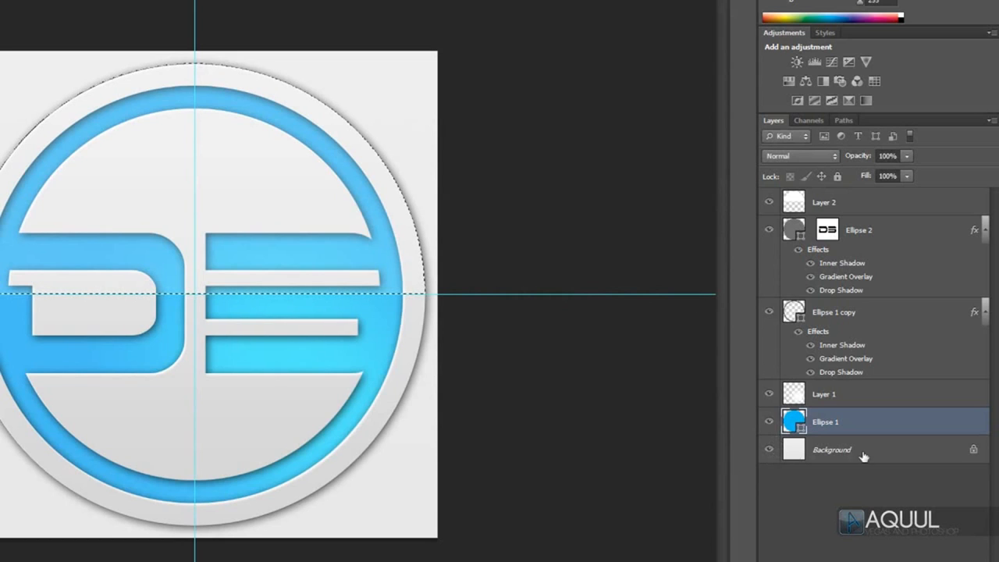
Hide the Background layer so the logo sits on transparency
{"action": "left_click", "coordinate": [769, 450]}
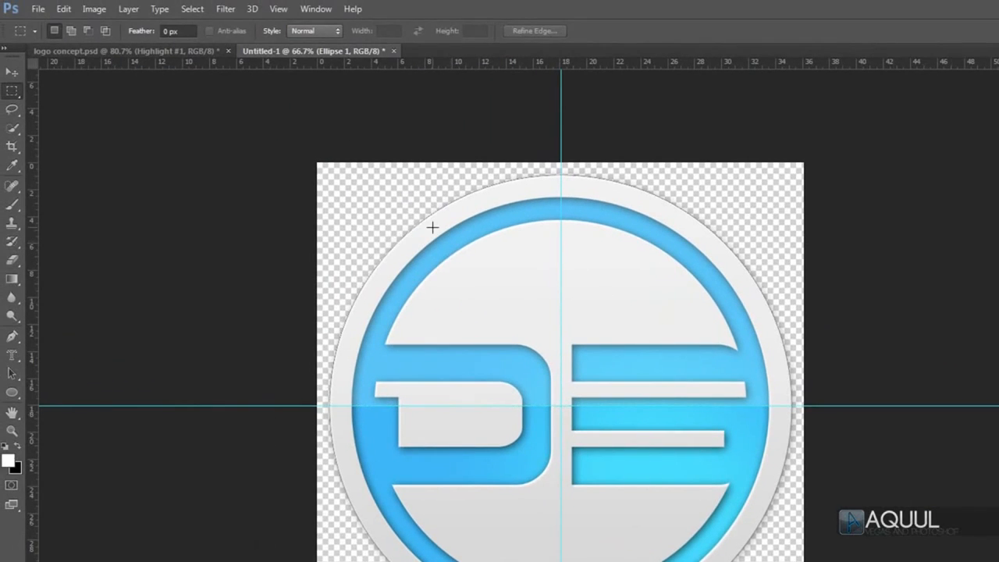
Try saving the logo in PNG format under the name Untitled-1.png
{"action": "left_click", "coordinate": [39, 9]}
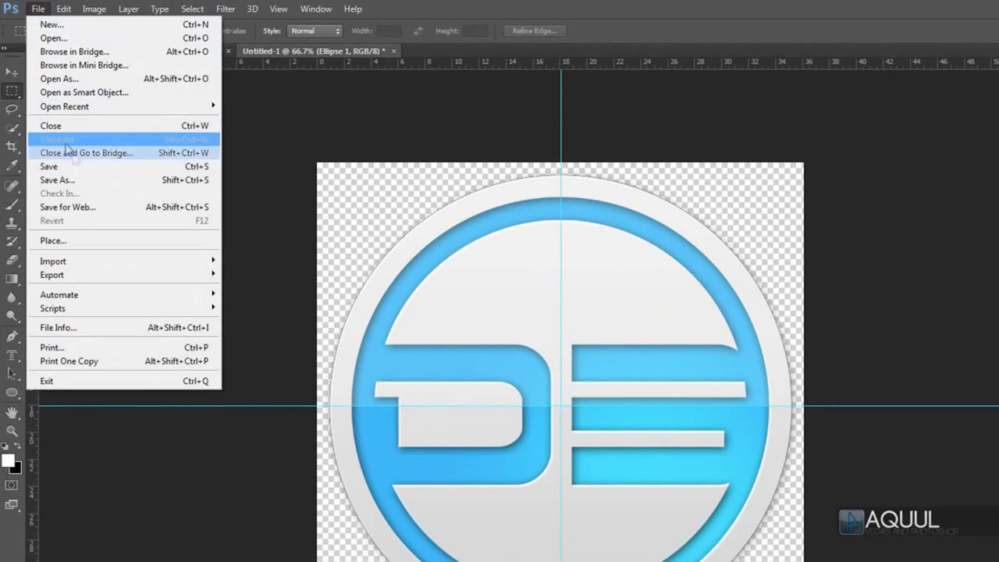
{"action": "left_click", "coordinate": [109, 167]}
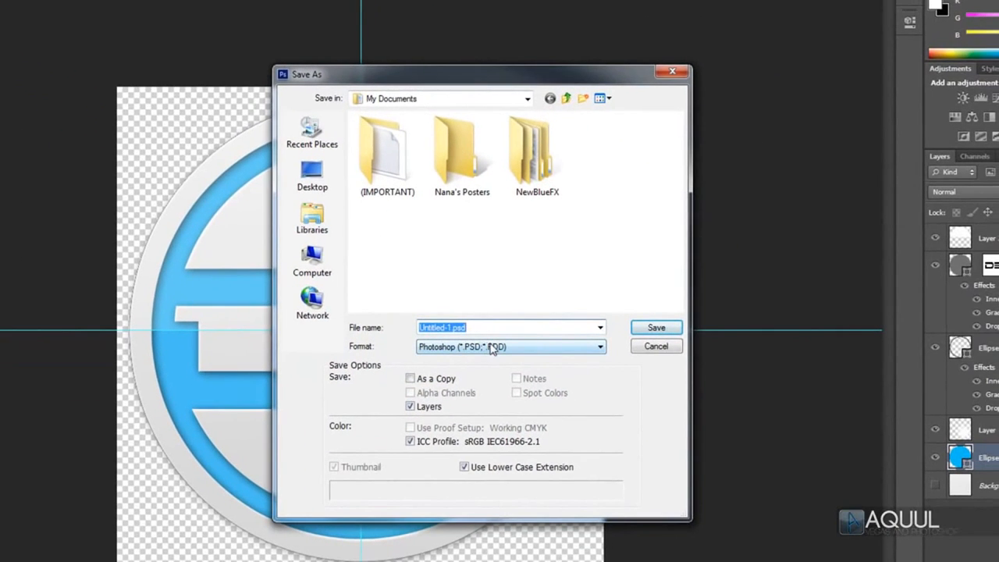
{"action": "left_click", "coordinate": [492, 348]}
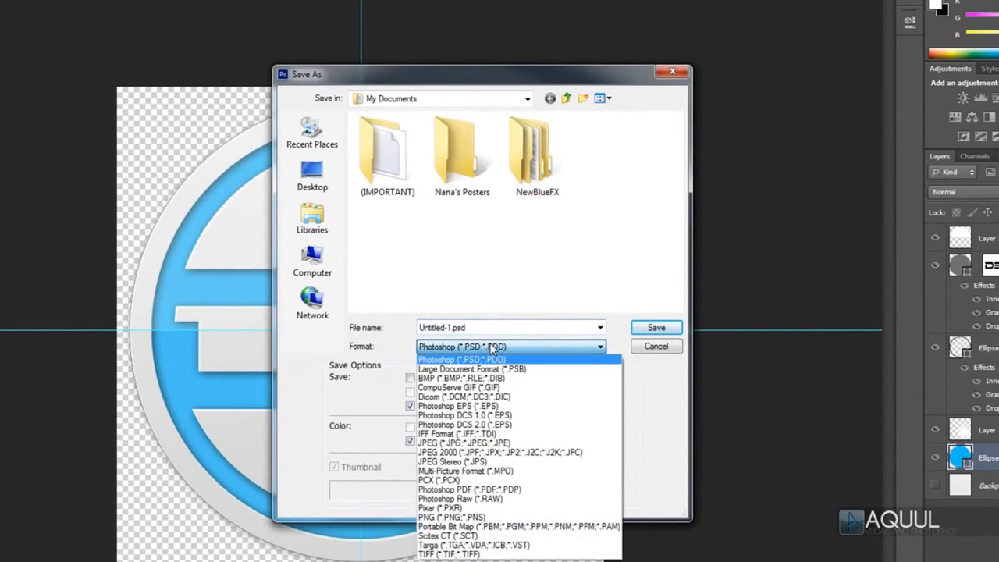
{"action": "left_click", "coordinate": [476, 517]}
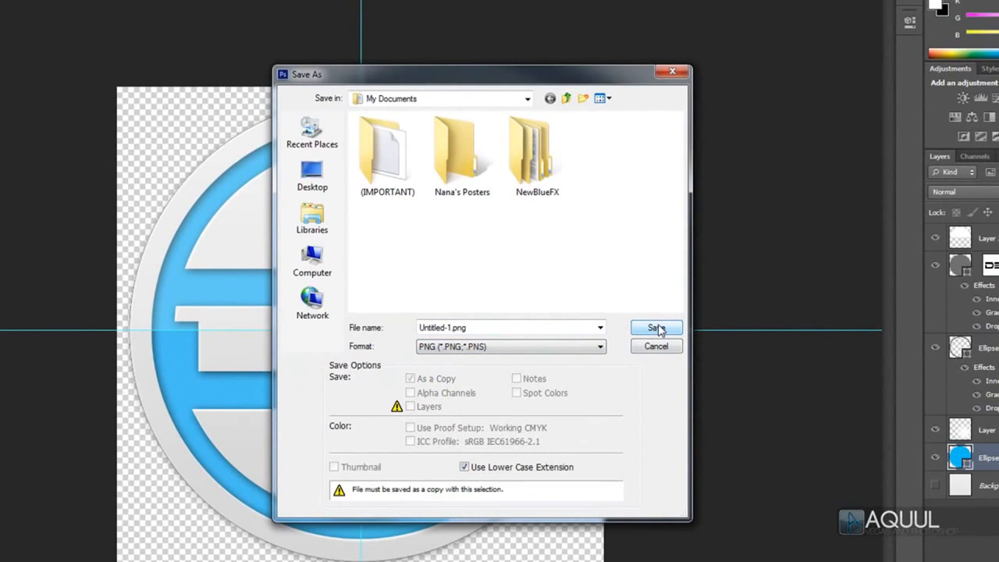
{"action": "left_click", "coordinate": [657, 346]}
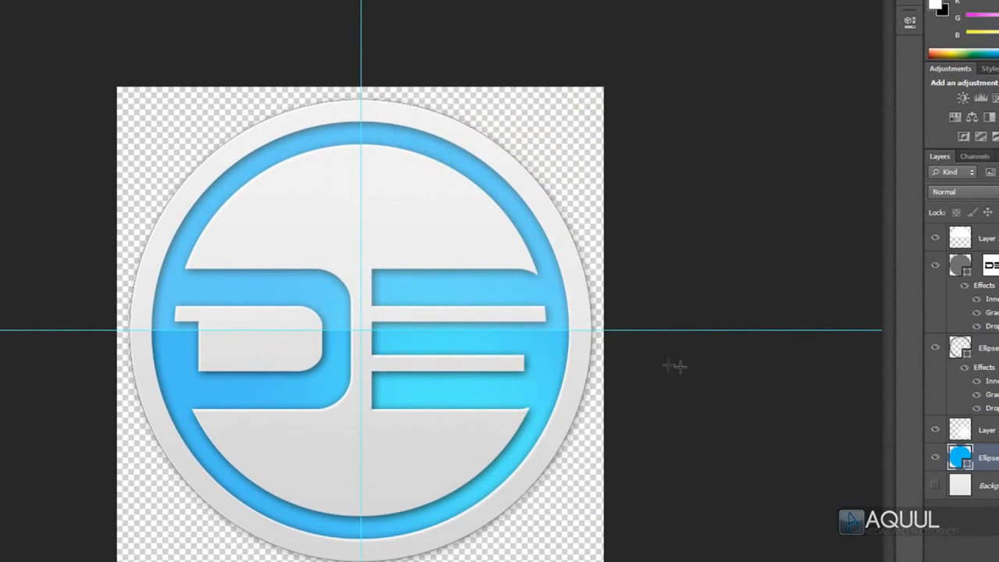
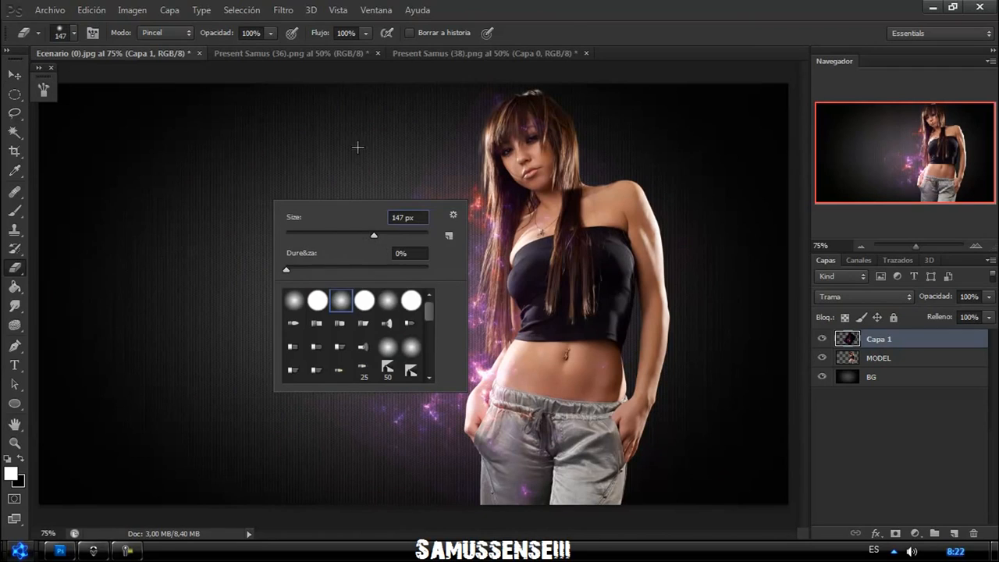
Apply a soft eraser of 147 px with 0% hardness for Capa 1
{"action": "left_click", "coordinate": [433, 132]}
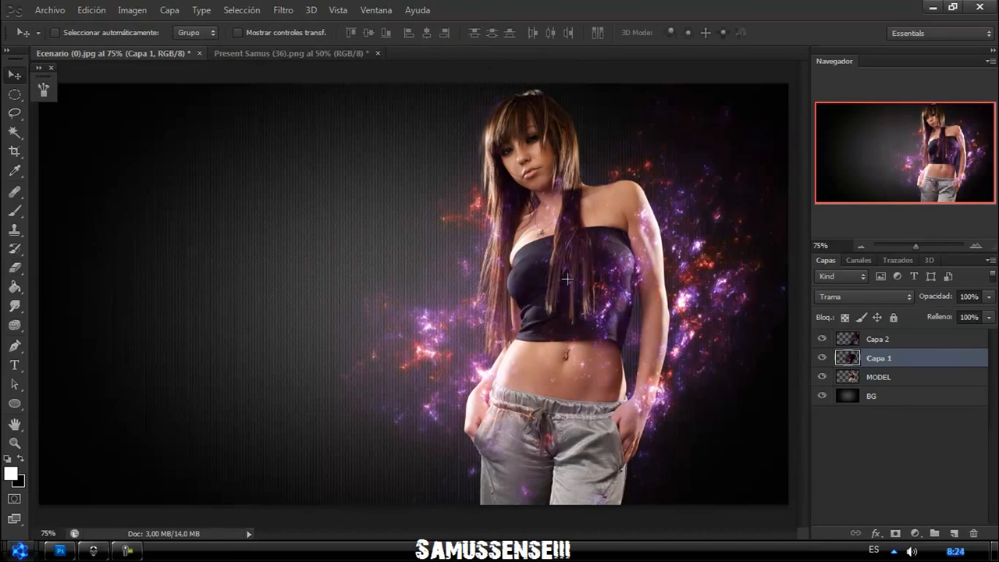
Merge Capa 1 and Capa 2 into one layer and set its blending mode to Trama
{"action": "left_click", "coordinate": [877, 339], "text": "ctrl"}
{"action": "right_click", "coordinate": [874, 353]}
{"action": "left_click", "coordinate": [788, 362]}
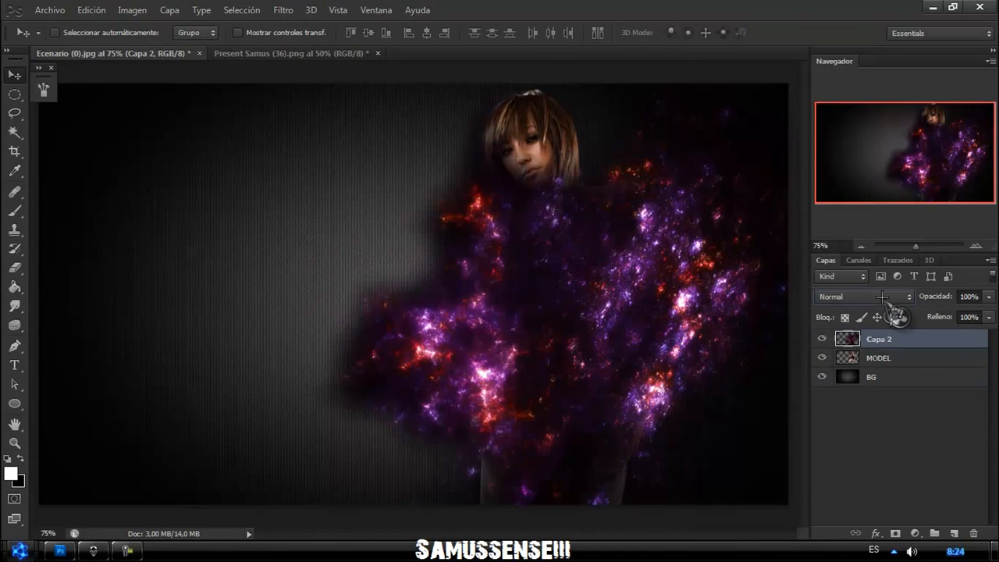
{"action": "left_click", "coordinate": [874, 297]}
{"action": "left_click", "coordinate": [826, 124]}
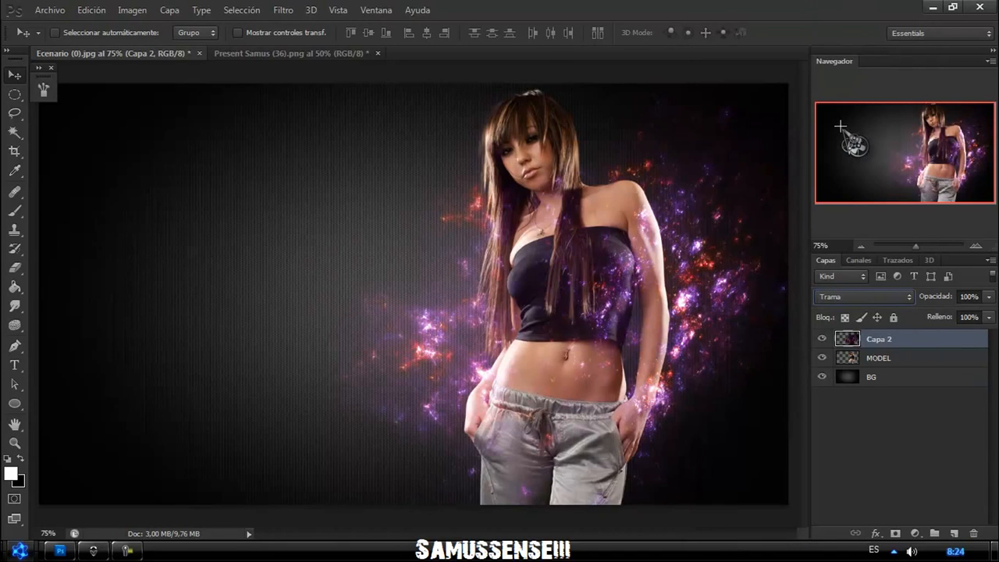
{"action": "key", "text": "Up"}
{"action": "key", "text": "Down"}
{"action": "key", "text": "Down"}
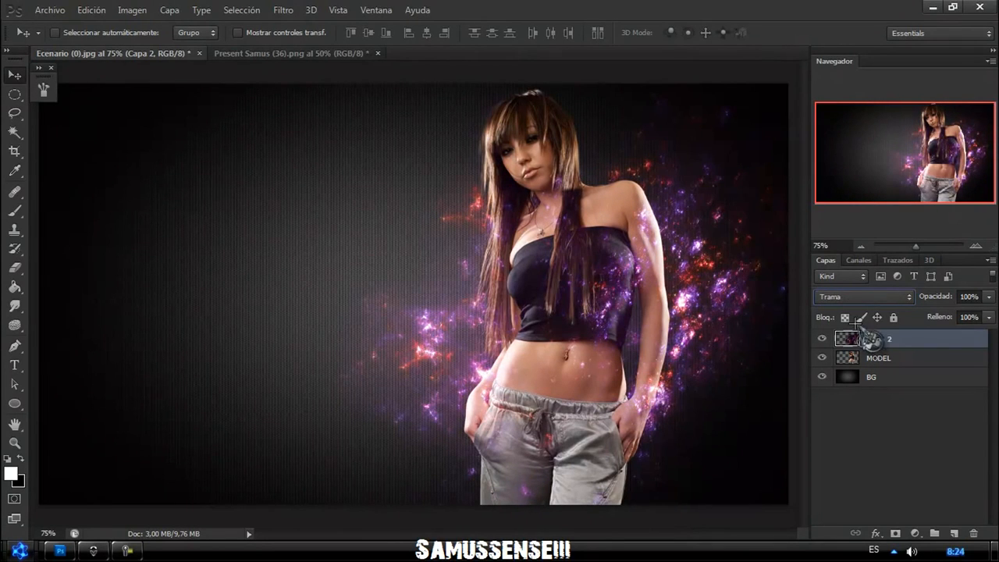
Rename the merged layer Capa 2 as FRACTALS
{"action": "left_click", "coordinate": [15, 267]}
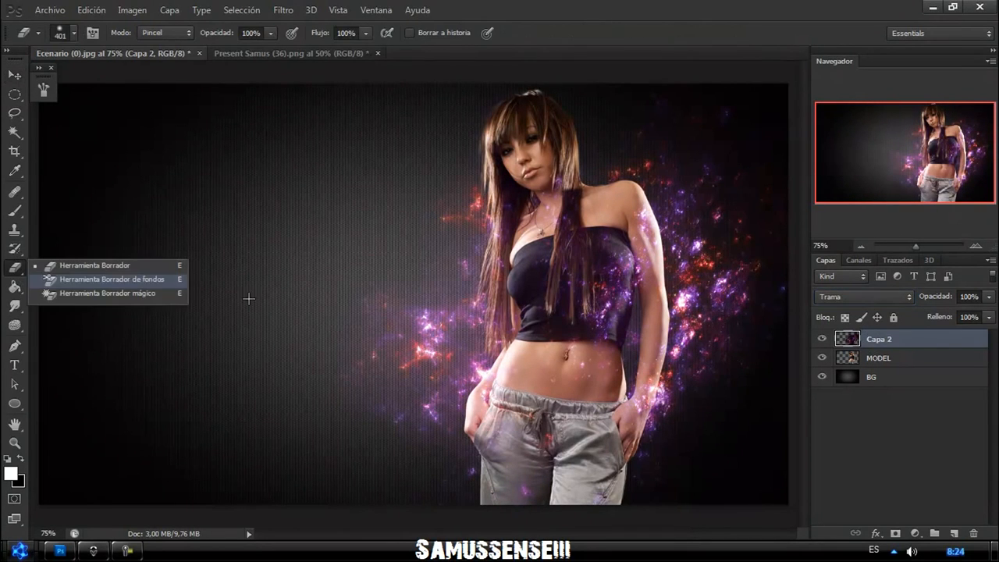
{"action": "left_click", "coordinate": [793, 377]}
{"action": "double_click", "coordinate": [880, 340]}
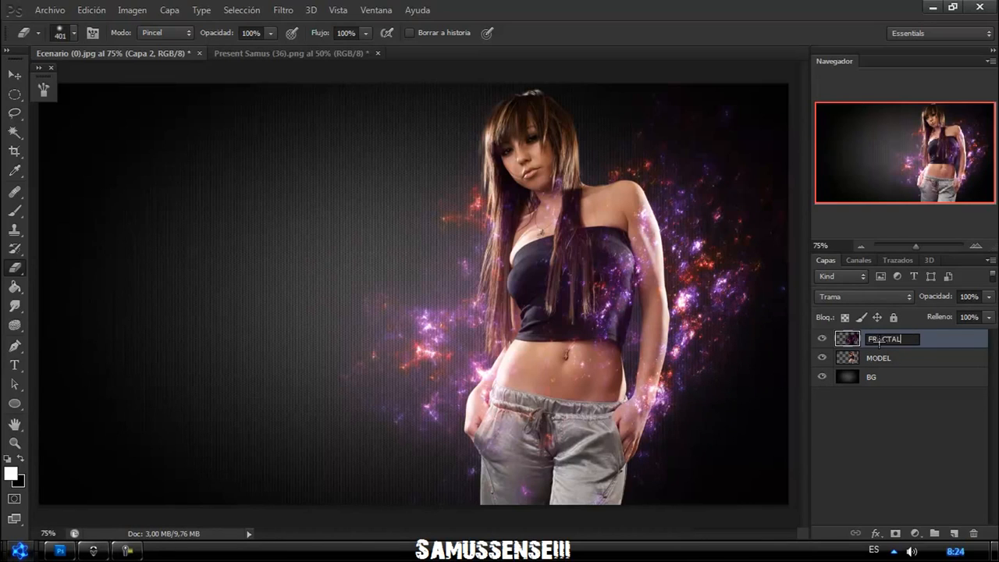
{"action": "type", "text": "FRACTALS"}
{"action": "key", "text": "Return"}
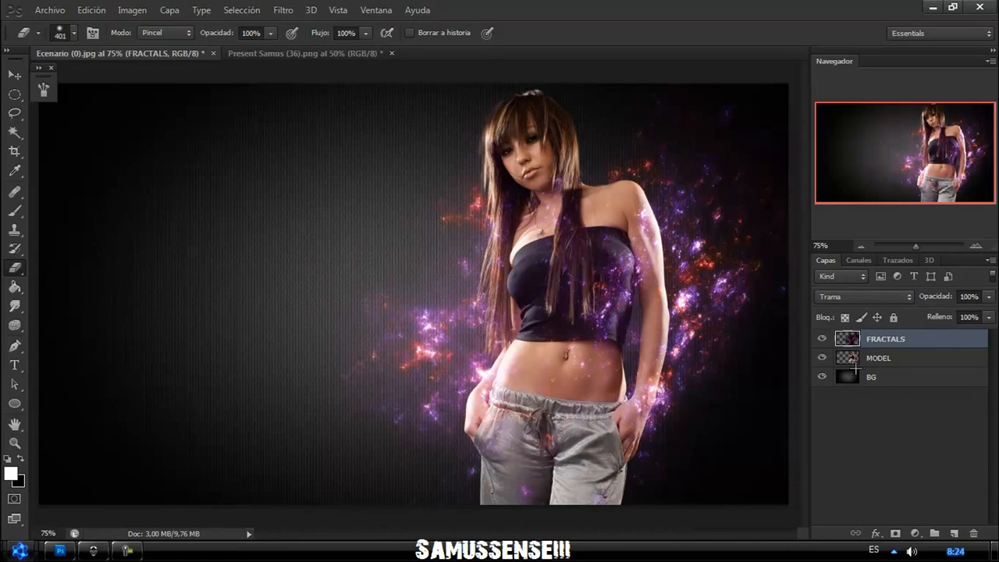
Add a new empty layer above FRACTALS and name it NEON ESPECIAL
{"action": "left_click", "coordinate": [954, 533]}
{"action": "double_click", "coordinate": [880, 338]}
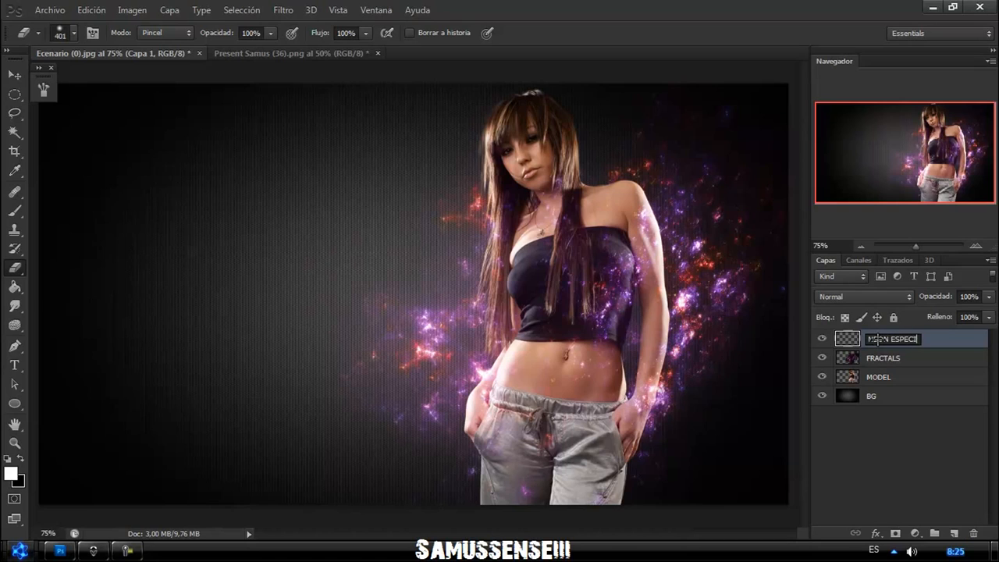
{"action": "type", "text": "NEON ESPECIAL"}
{"action": "key", "text": "Return"}
Replace the brush presets with the special effects set (Pinceles de efectos especiales) and choose the 29 px butterfly brush
{"action": "left_click", "coordinate": [14, 210]}
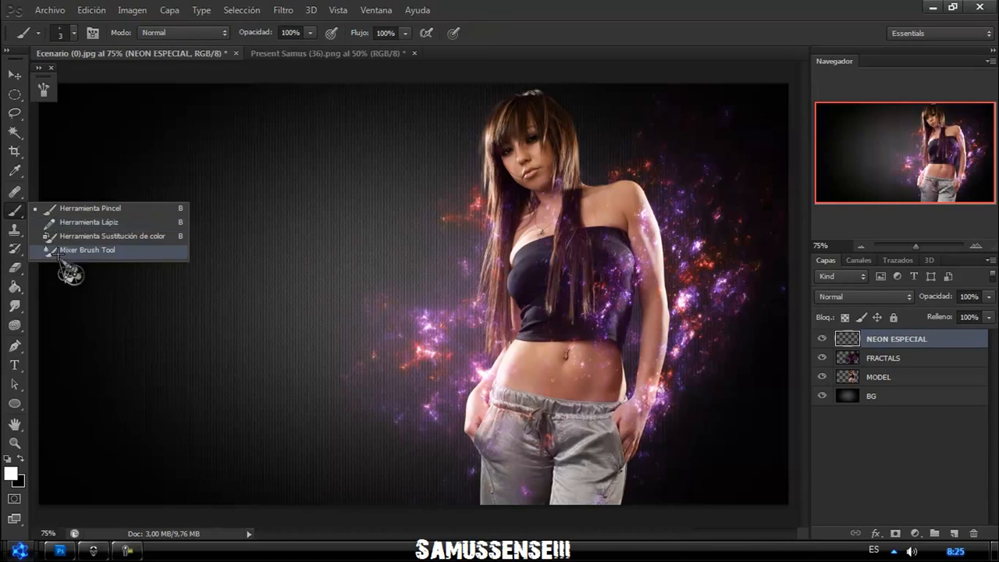
{"action": "right_click", "coordinate": [376, 217]}
{"action": "left_click", "coordinate": [450, 316]}
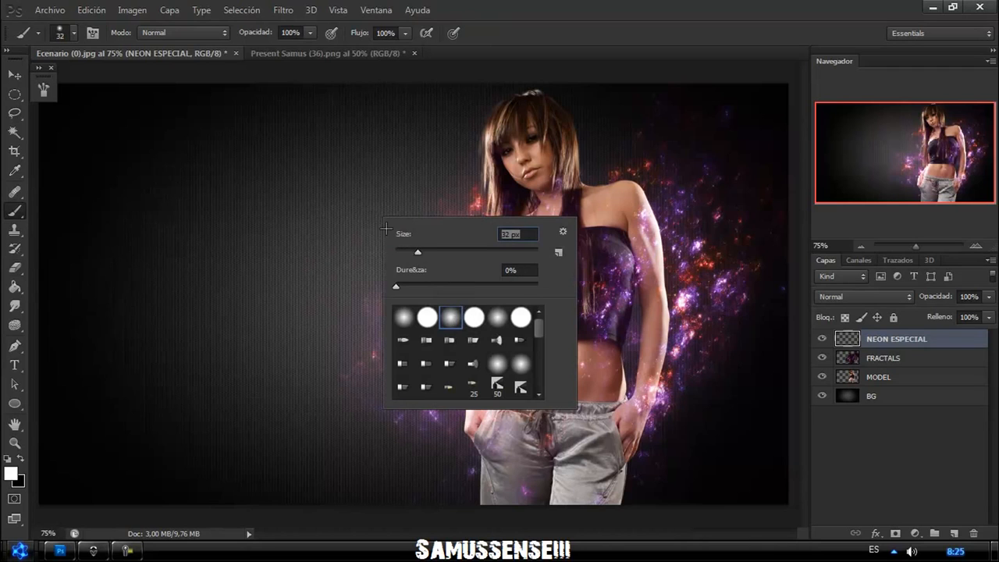
{"action": "left_click", "coordinate": [562, 232]}
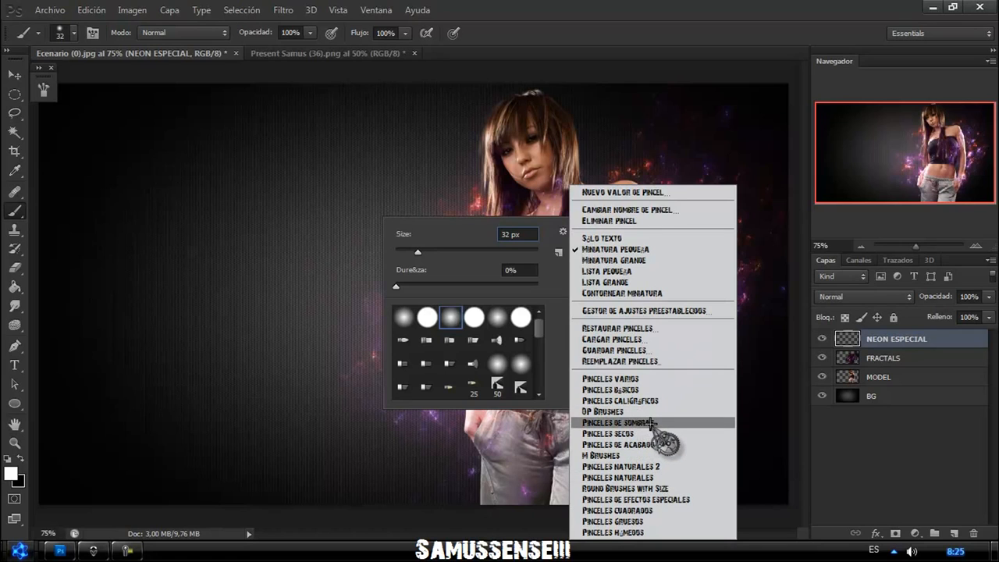
{"action": "left_click", "coordinate": [652, 499]}
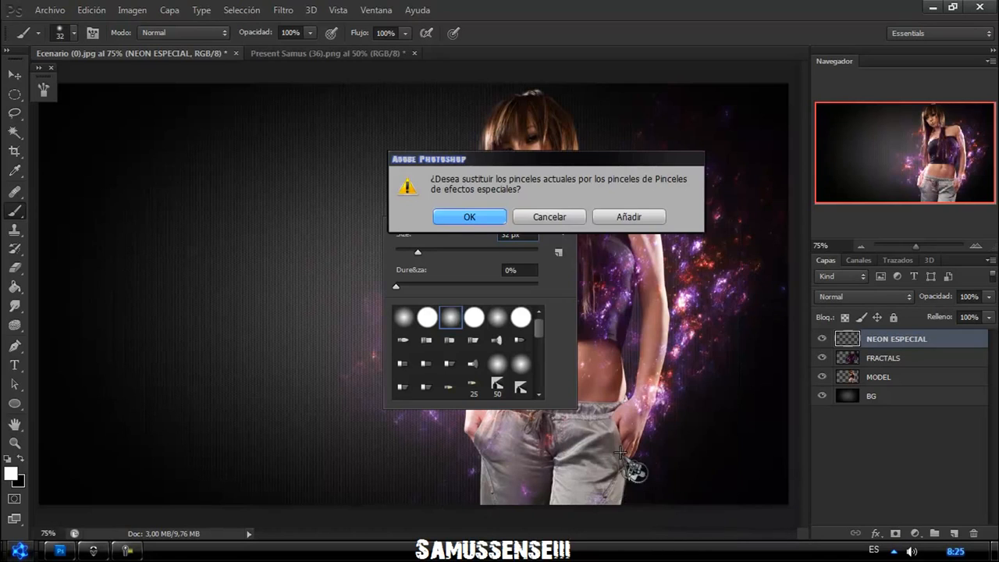
{"action": "left_click", "coordinate": [472, 216]}
{"action": "left_click", "coordinate": [427, 360]}
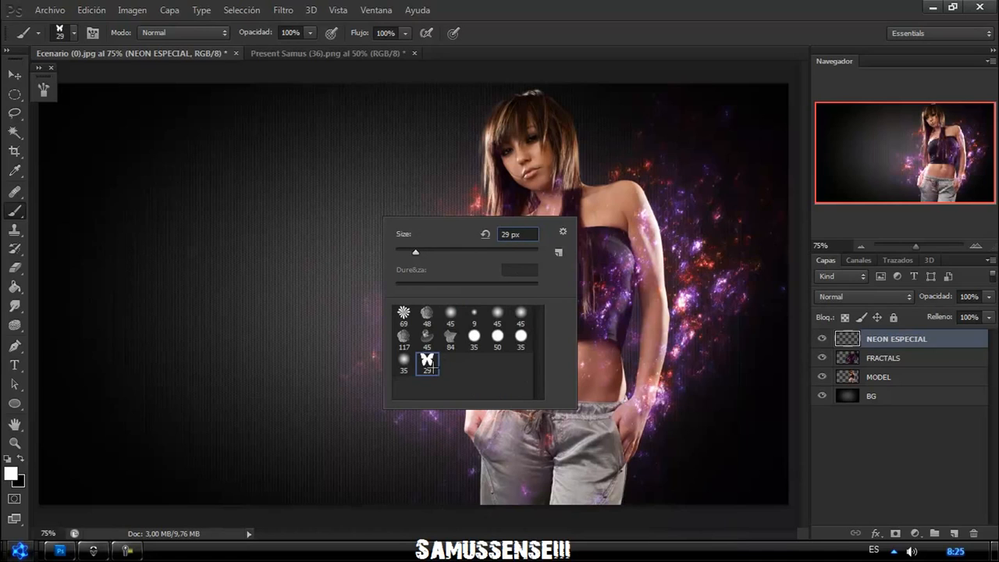
Set the butterfly brush to 46 px with 414% spacing and a size variation of 100%
{"action": "left_click", "coordinate": [428, 251]}
{"action": "left_click", "coordinate": [45, 92]}
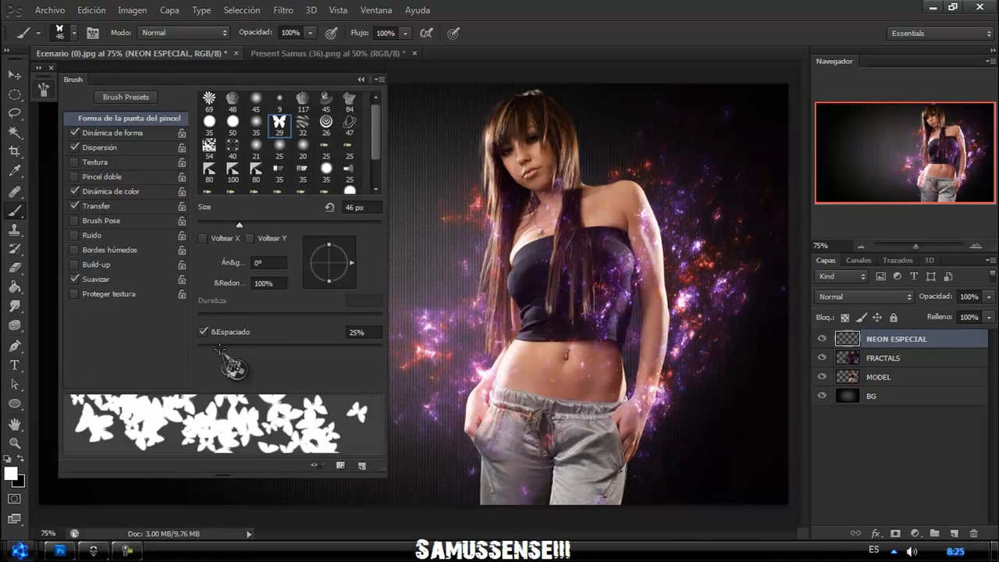
{"action": "left_click_drag", "start_coordinate": [218, 347], "coordinate": [358, 350]}
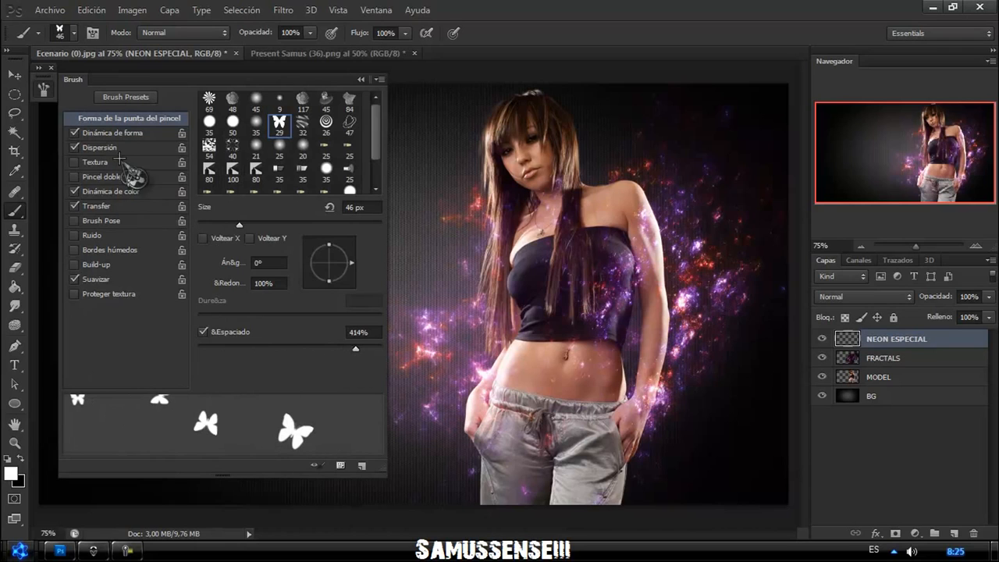
{"action": "left_click", "coordinate": [117, 133]}
{"action": "left_click_drag", "start_coordinate": [318, 114], "coordinate": [406, 118]}
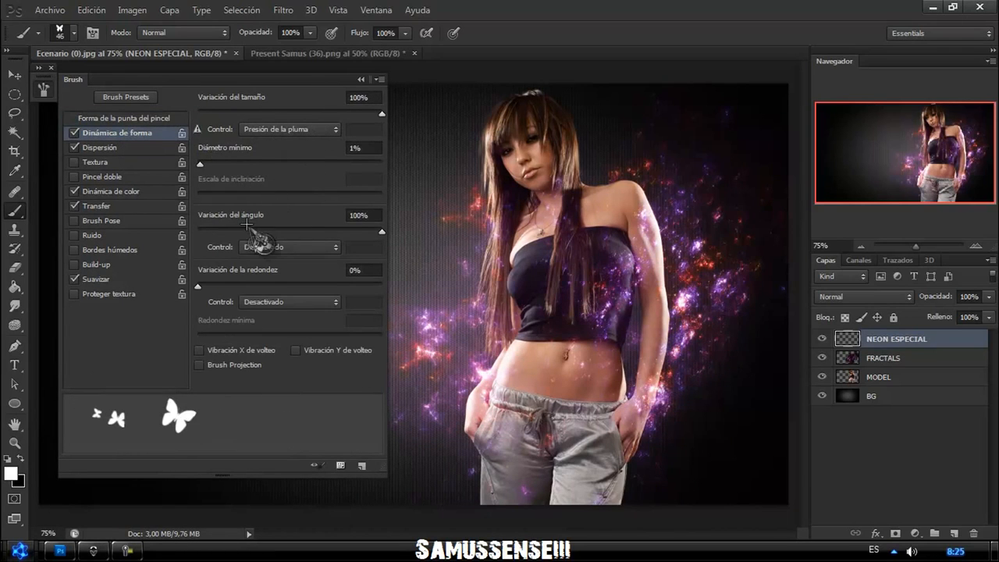
Set the brush scattering (Dispersión) to 1000% on both axes and turn off its color dynamics
{"action": "left_click", "coordinate": [101, 147]}
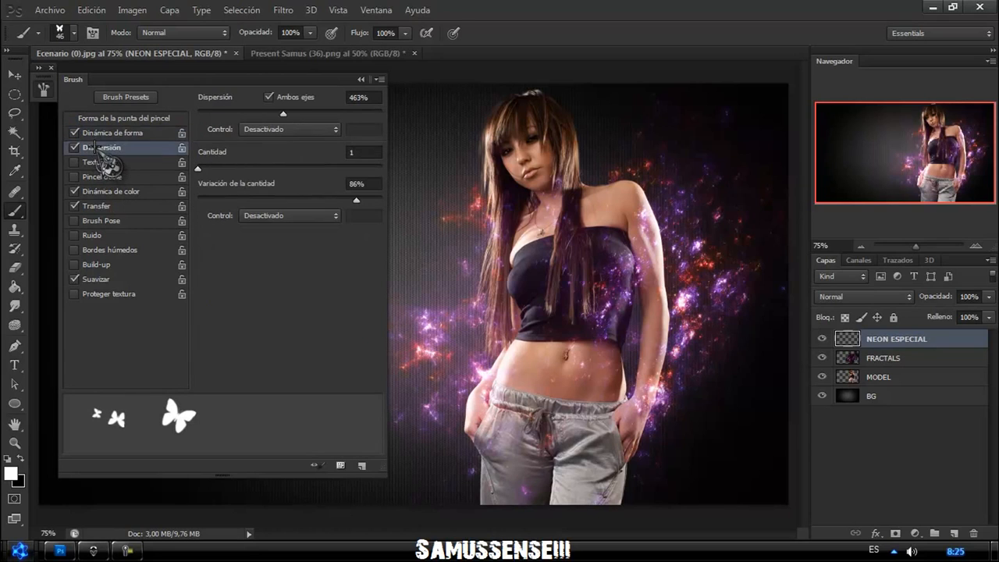
{"action": "left_click_drag", "start_coordinate": [268, 114], "coordinate": [402, 117]}
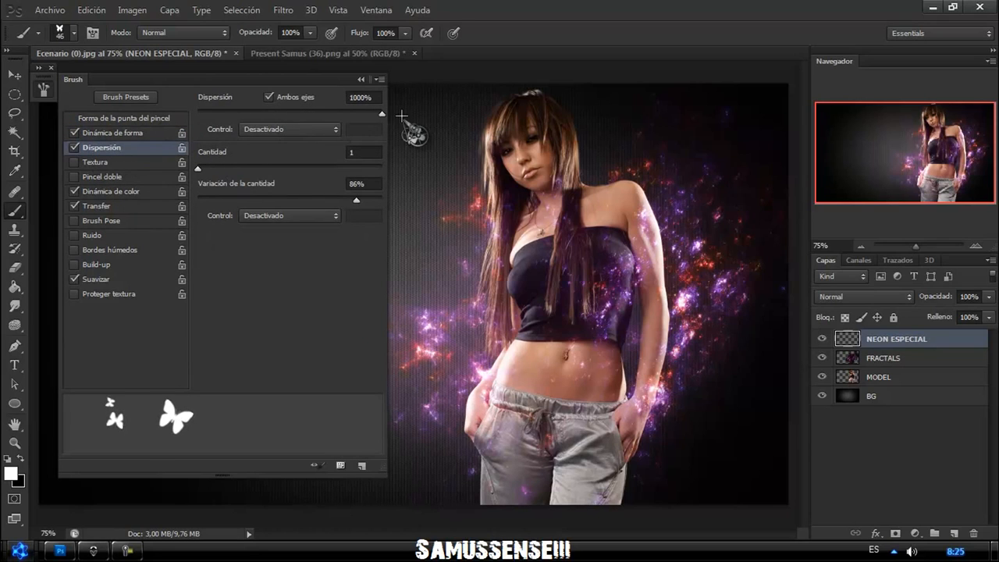
{"action": "left_click", "coordinate": [76, 192]}
{"action": "left_click", "coordinate": [361, 79]}
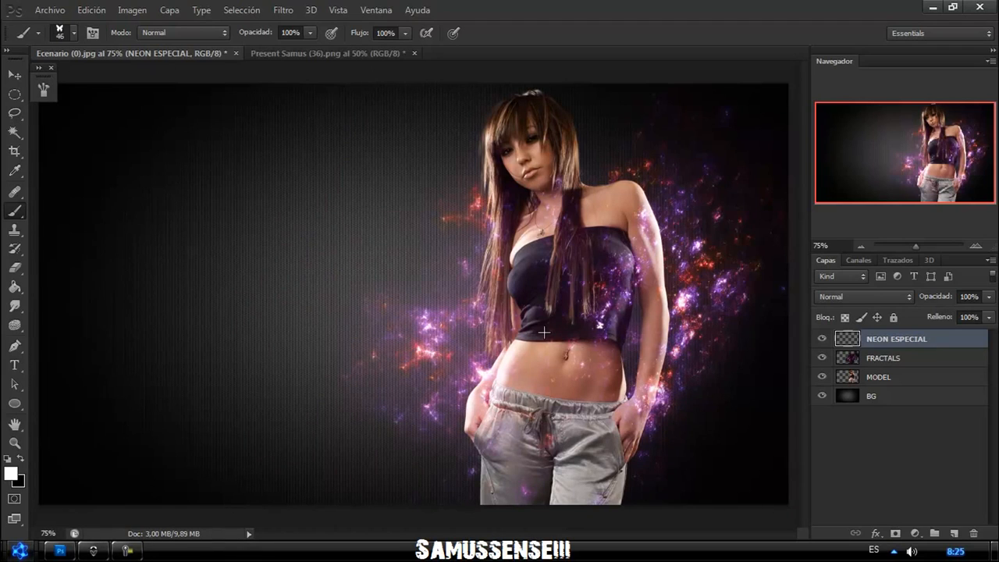
Paint scattered white butterflies over the dark background beside the model and on her top and waist
{"action": "mouse_move", "coordinate": [468, 271]}
{"action": "left_mouse_down"}
{"action": "mouse_move", "coordinate": [380, 189]}
{"action": "mouse_move", "coordinate": [326, 168]}
{"action": "mouse_move", "coordinate": [288, 229]}
{"action": "left_mouse_up"}
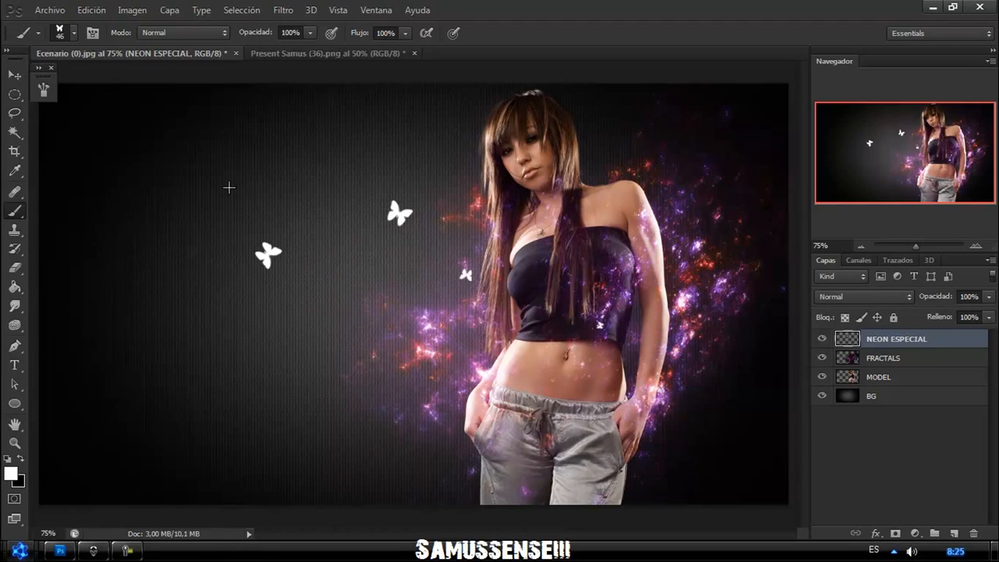
{"action": "mouse_move", "coordinate": [313, 195]}
{"action": "left_mouse_down"}
{"action": "mouse_move", "coordinate": [348, 146]}
{"action": "mouse_move", "coordinate": [387, 146]}
{"action": "left_mouse_up"}
{"action": "left_click", "coordinate": [543, 312]}
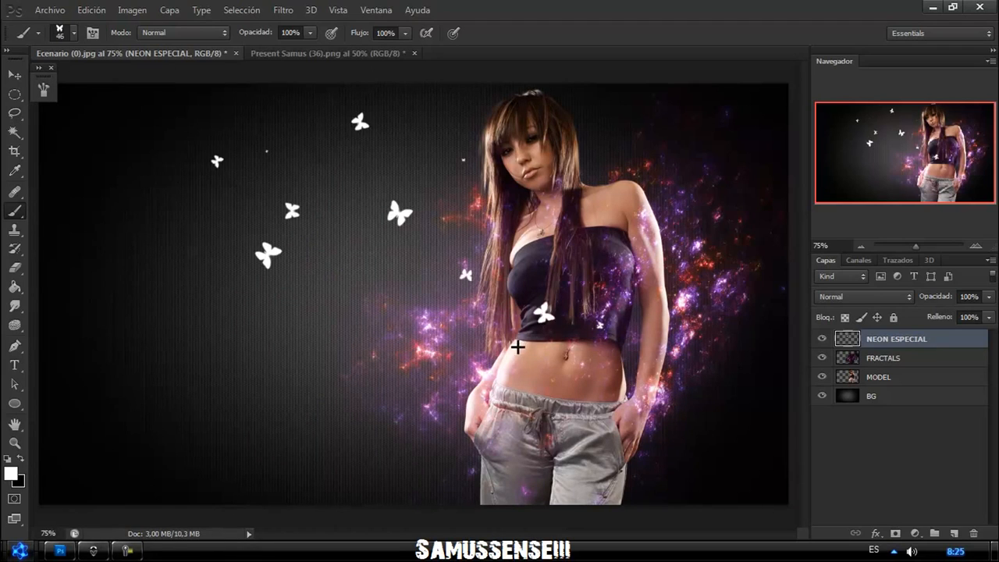
{"action": "left_click", "coordinate": [504, 404]}
Reduce the brush to 24 px and paint smaller butterflies along the model's hair and hip, plus one in the background
{"action": "right_click", "coordinate": [439, 392]}
{"action": "left_click", "coordinate": [472, 377]}
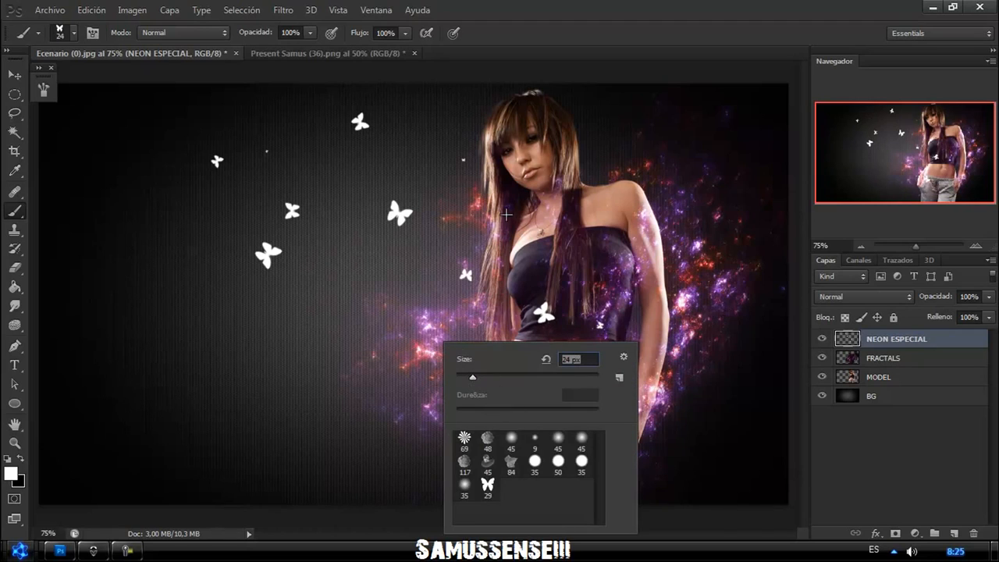
{"action": "key", "text": "Return"}
{"action": "left_click", "coordinate": [483, 231]}
{"action": "mouse_move", "coordinate": [494, 346]}
{"action": "left_mouse_down"}
{"action": "mouse_move", "coordinate": [451, 452]}
{"action": "mouse_move", "coordinate": [473, 489]}
{"action": "left_mouse_up"}
{"action": "left_click", "coordinate": [322, 150]}
Reduce the brush to 11 px and scatter many tiny butterflies over the background at the upper left of the canvas
{"action": "right_click", "coordinate": [167, 131]}
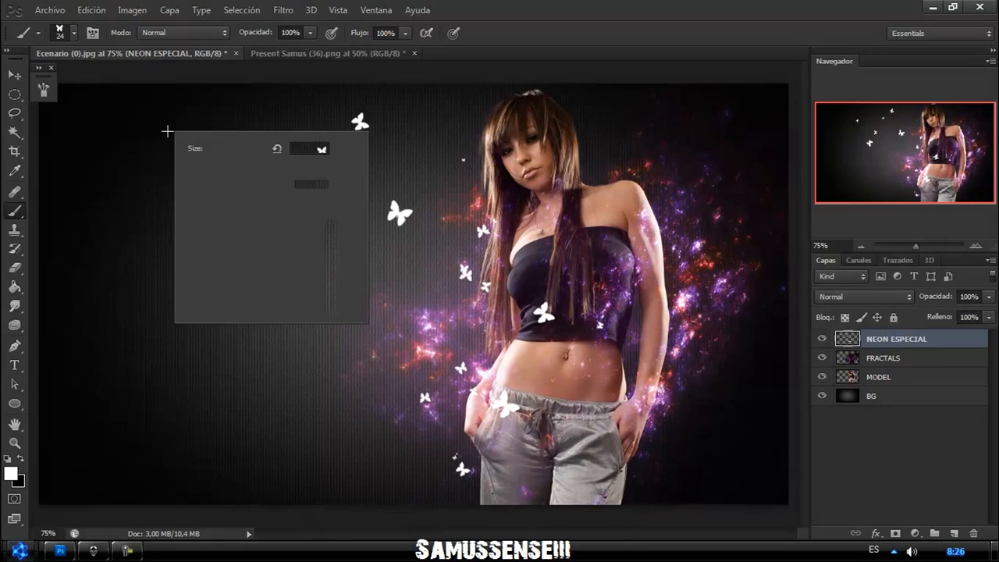
{"action": "left_click_drag", "start_coordinate": [203, 168], "coordinate": [194, 169]}
{"action": "left_click", "coordinate": [160, 158]}
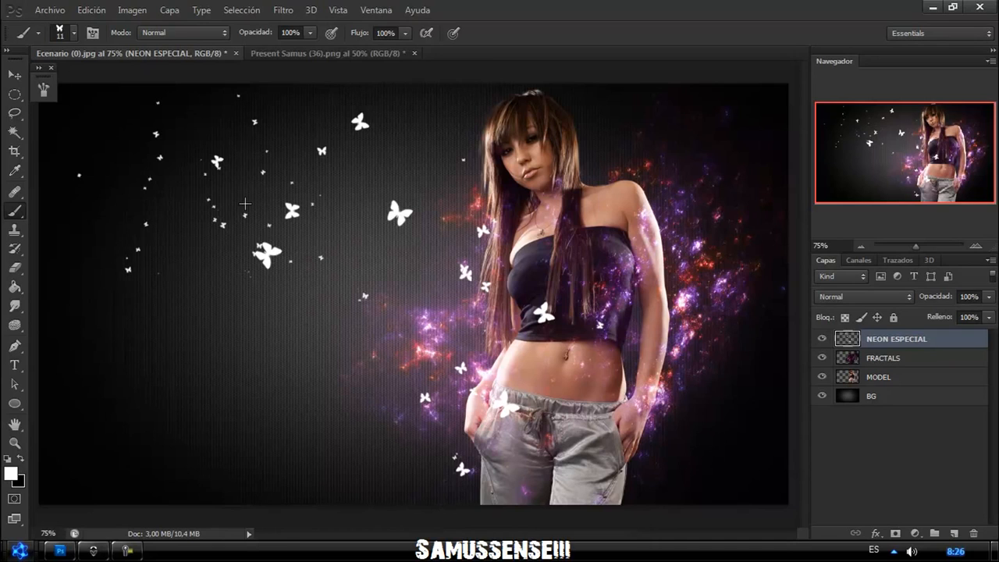
{"action": "left_click_drag", "start_coordinate": [163, 168], "coordinate": [267, 77]}
Enlarge the brush to 37 px and add butterflies near the canvas's left edge and around the model's shoulder and right side
{"action": "right_click", "coordinate": [309, 185]}
{"action": "left_click", "coordinate": [353, 220]}
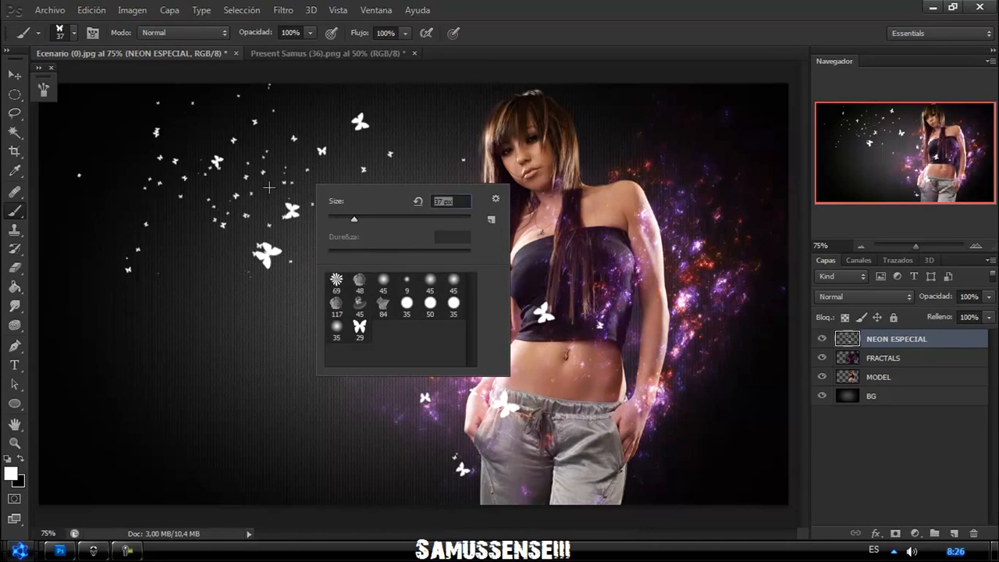
{"action": "mouse_move", "coordinate": [84, 148]}
{"action": "left_mouse_down"}
{"action": "mouse_move", "coordinate": [79, 197]}
{"action": "mouse_move", "coordinate": [103, 257]}
{"action": "mouse_move", "coordinate": [75, 291]}
{"action": "mouse_move", "coordinate": [158, 295]}
{"action": "mouse_move", "coordinate": [213, 343]}
{"action": "left_mouse_up"}
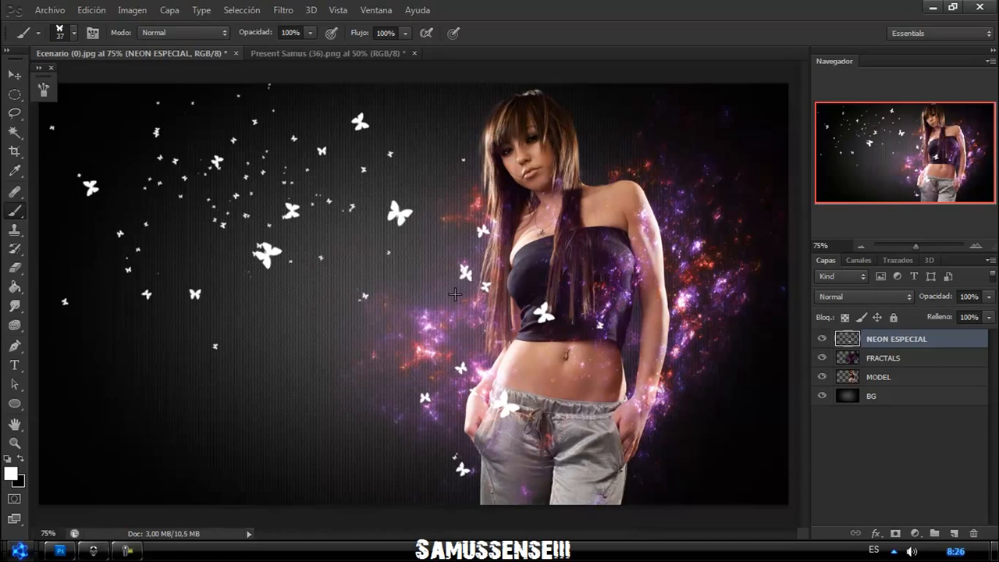
{"action": "left_click", "coordinate": [686, 243]}
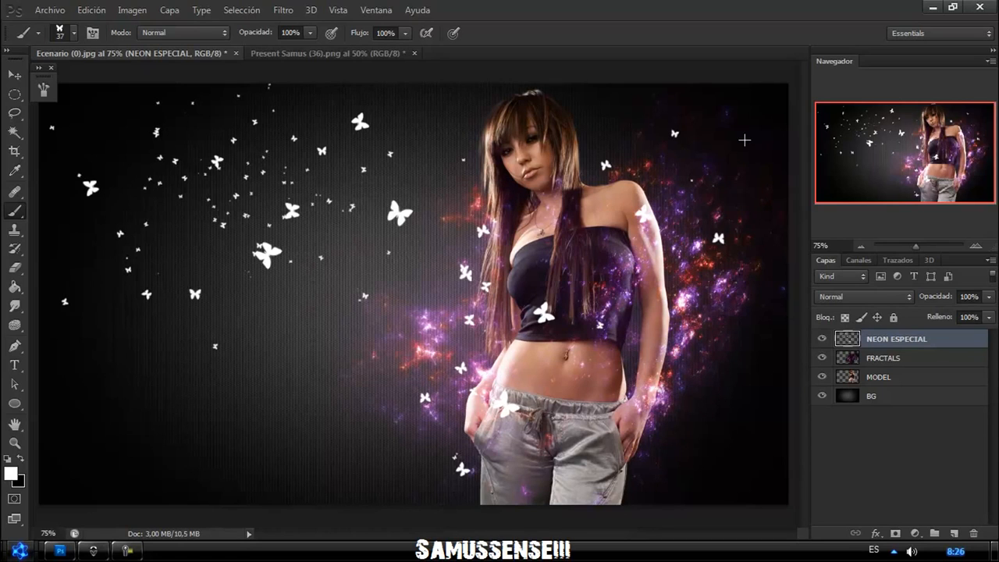
{"action": "mouse_move", "coordinate": [744, 140]}
{"action": "left_mouse_down"}
{"action": "mouse_move", "coordinate": [768, 197]}
{"action": "mouse_move", "coordinate": [773, 278]}
{"action": "left_mouse_up"}
Add an outer glow (Resplandor exterior) to the NEON ESPECIAL layer and color it light magenta
{"action": "left_click", "coordinate": [875, 533]}
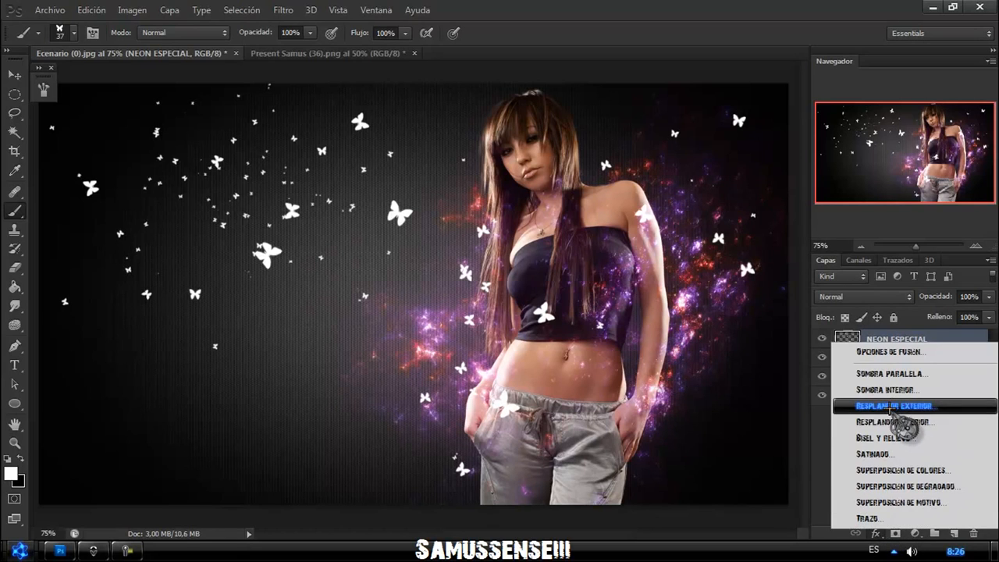
{"action": "left_click", "coordinate": [892, 407]}
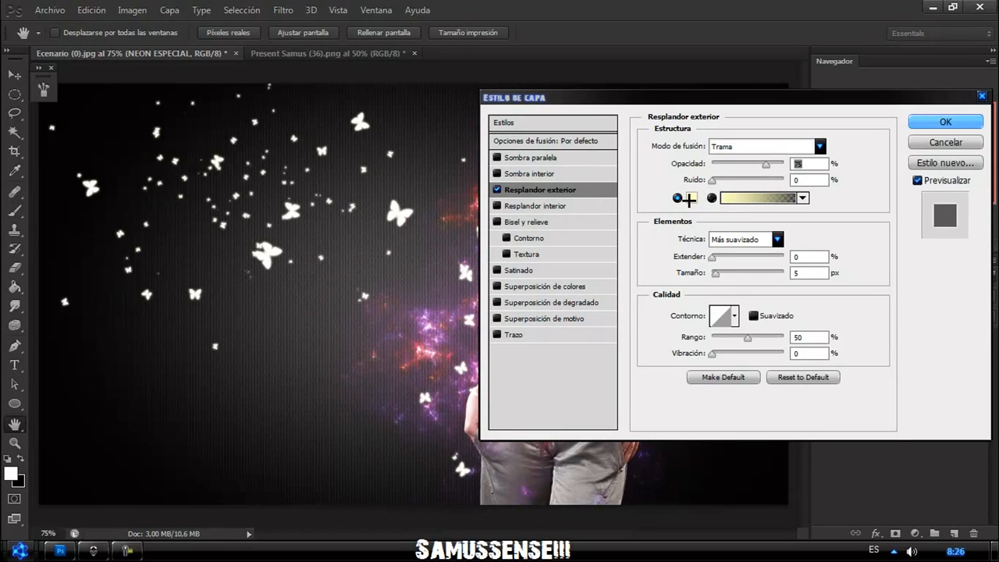
{"action": "left_click", "coordinate": [688, 199]}
{"action": "left_click_drag", "start_coordinate": [613, 294], "coordinate": [700, 357]}
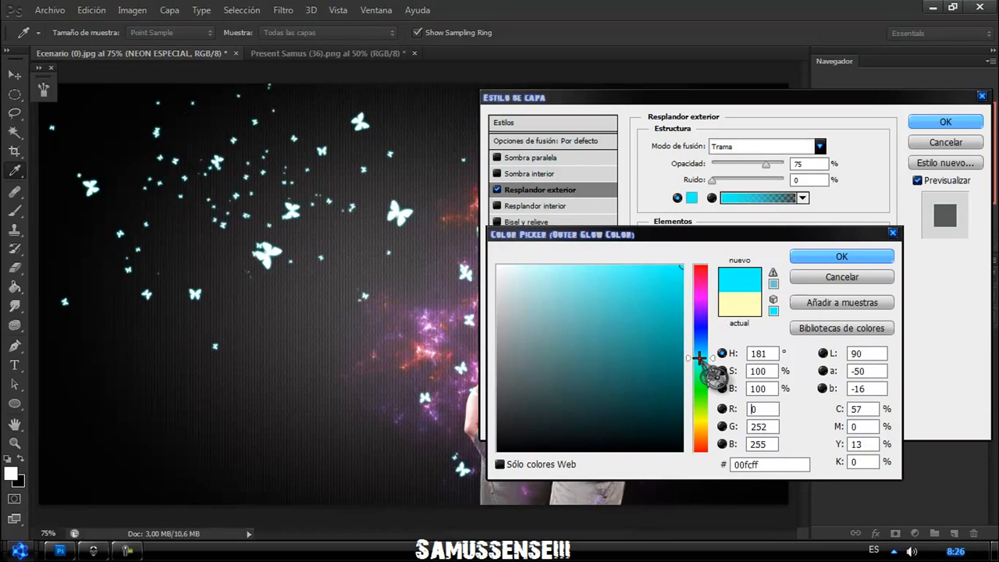
{"action": "left_click", "coordinate": [700, 296]}
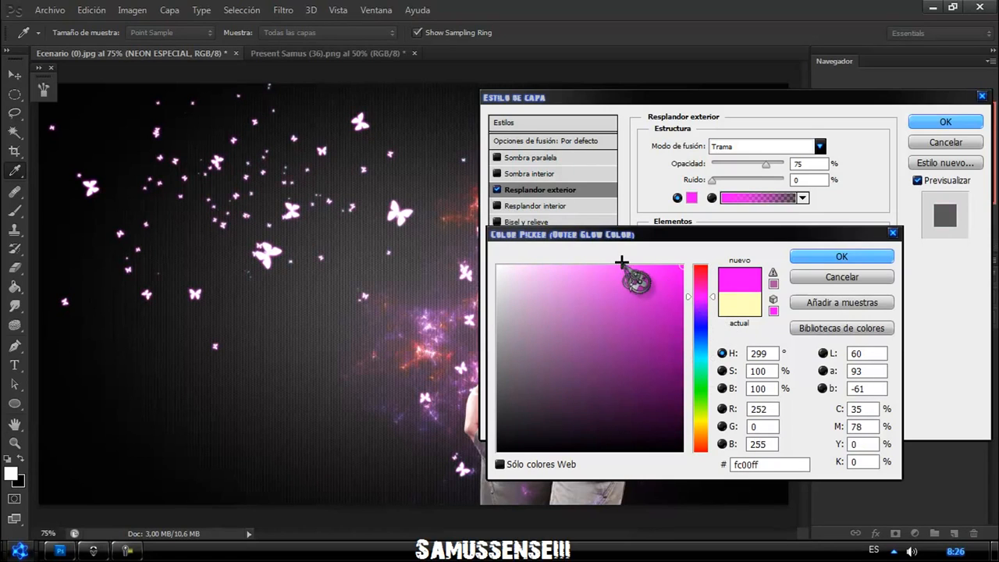
{"action": "left_click", "coordinate": [632, 273]}
{"action": "left_click", "coordinate": [856, 254]}
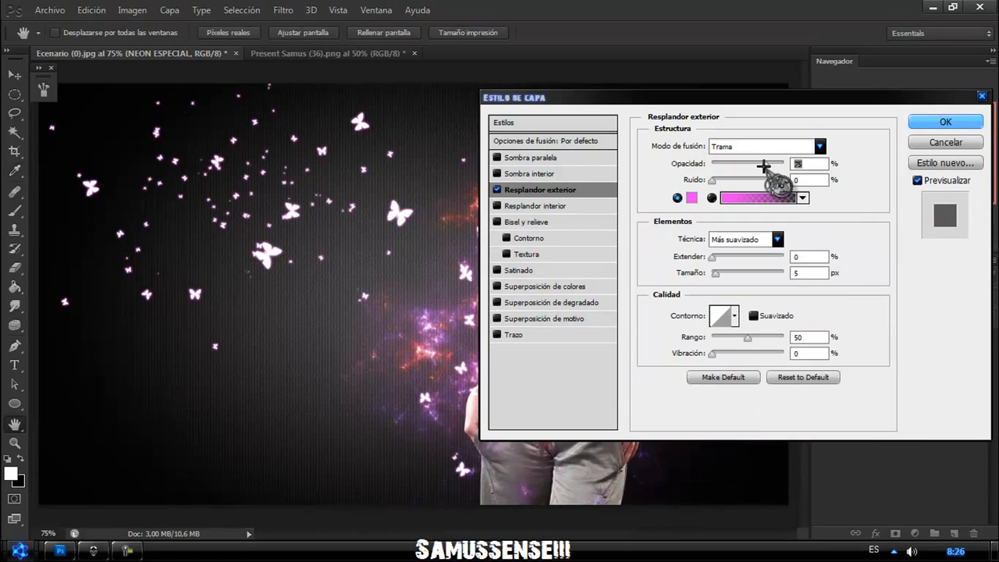
Set the outer glow's opacity to 100%, size to 9 px and range to 39%, and apply the layer style
{"action": "left_click_drag", "start_coordinate": [788, 162], "coordinate": [789, 163]}
{"action": "left_click_drag", "start_coordinate": [716, 273], "coordinate": [718, 276]}
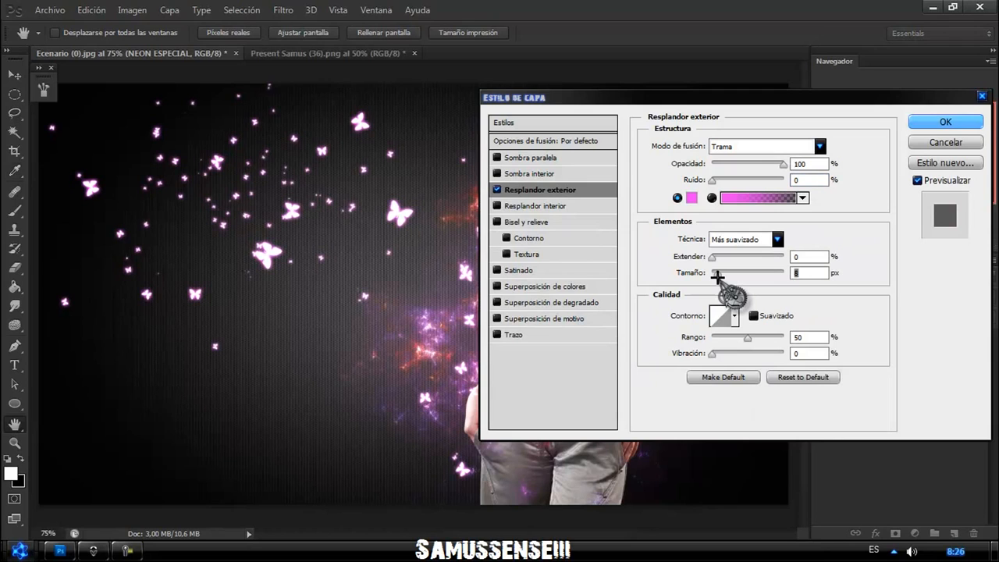
{"action": "left_click_drag", "start_coordinate": [747, 338], "coordinate": [740, 339]}
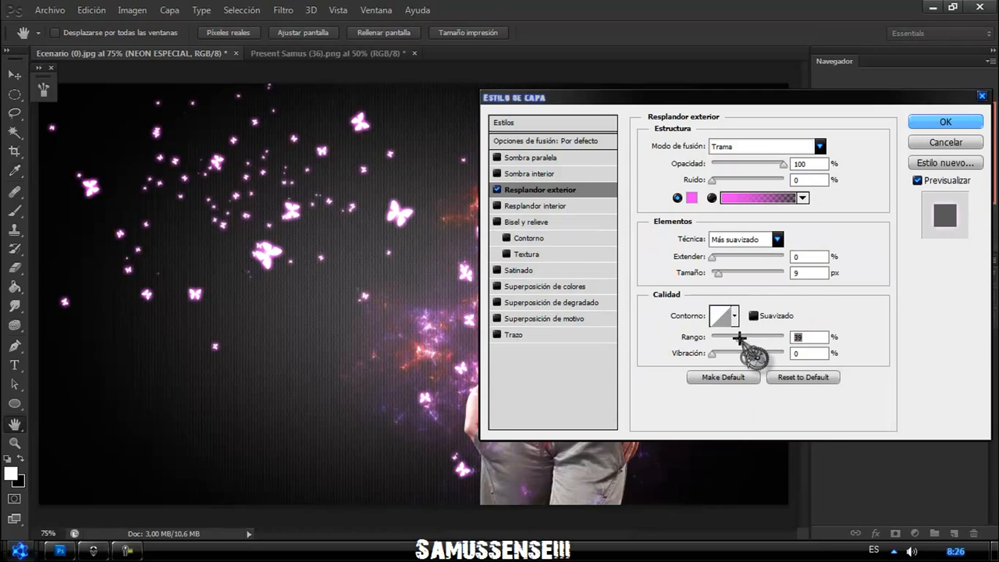
{"action": "left_click", "coordinate": [945, 121]}
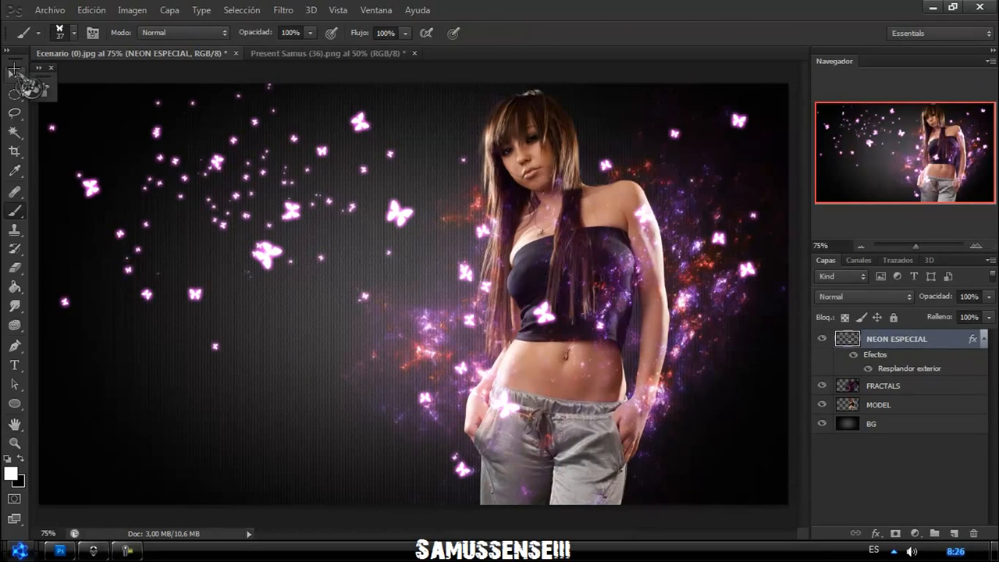
Close the Present Samus (36).png document and place the Samus Optical (12).png flare over the whole Ecenario (0).jpg canvas
{"action": "left_click", "coordinate": [14, 74]}
{"action": "left_click", "coordinate": [415, 53]}
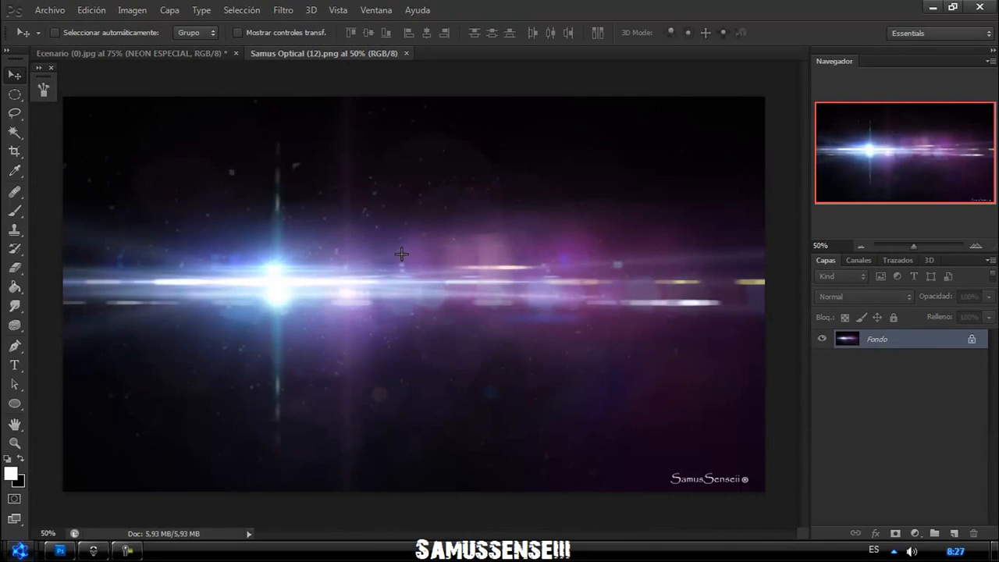
{"action": "left_click_drag", "start_coordinate": [401, 254], "coordinate": [311, 220]}
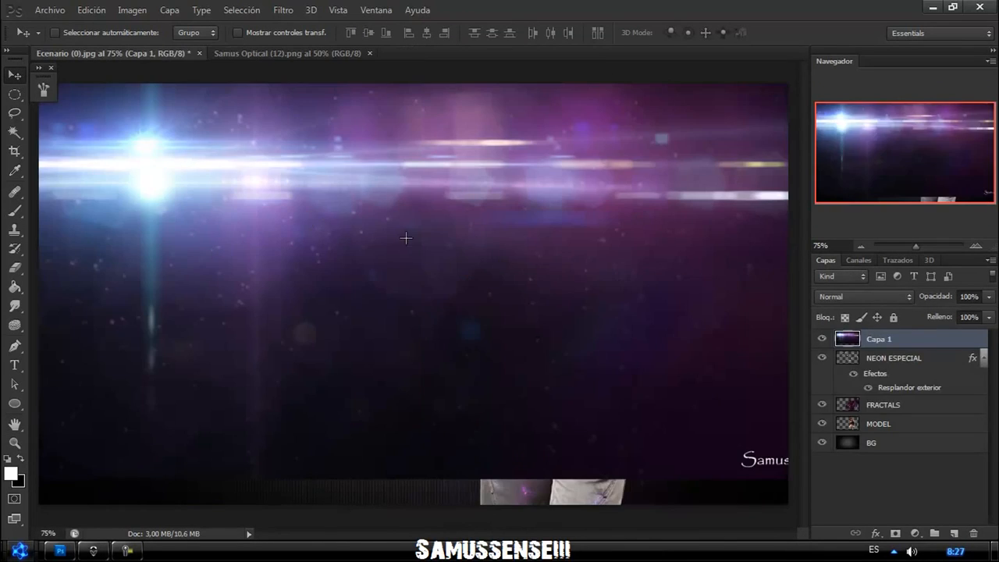
{"action": "left_click_drag", "start_coordinate": [466, 267], "coordinate": [510, 323]}
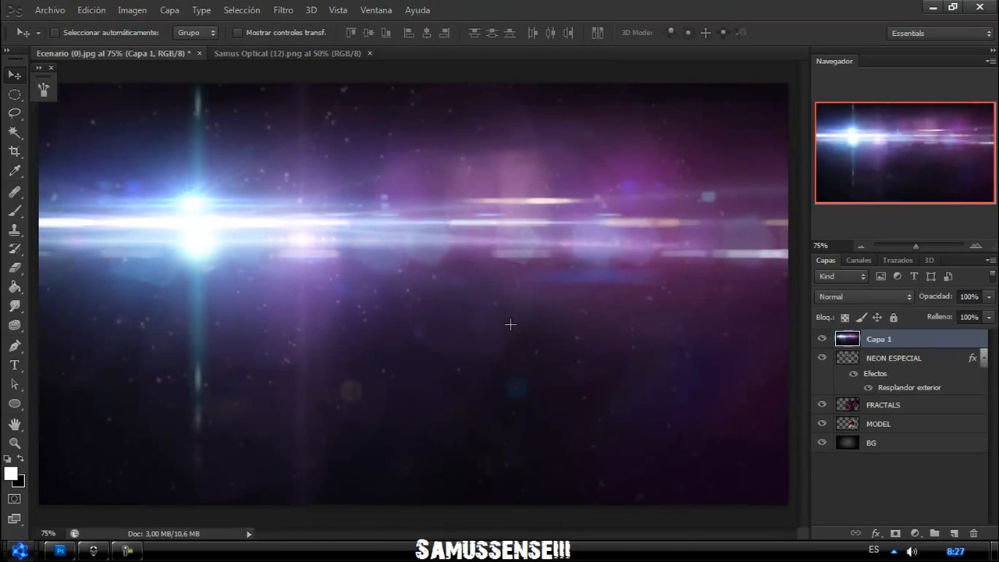
Set the flare layer's blending mode to Trama and rename the layer OTICAL
{"action": "left_click", "coordinate": [866, 297]}
{"action": "left_click", "coordinate": [835, 123]}
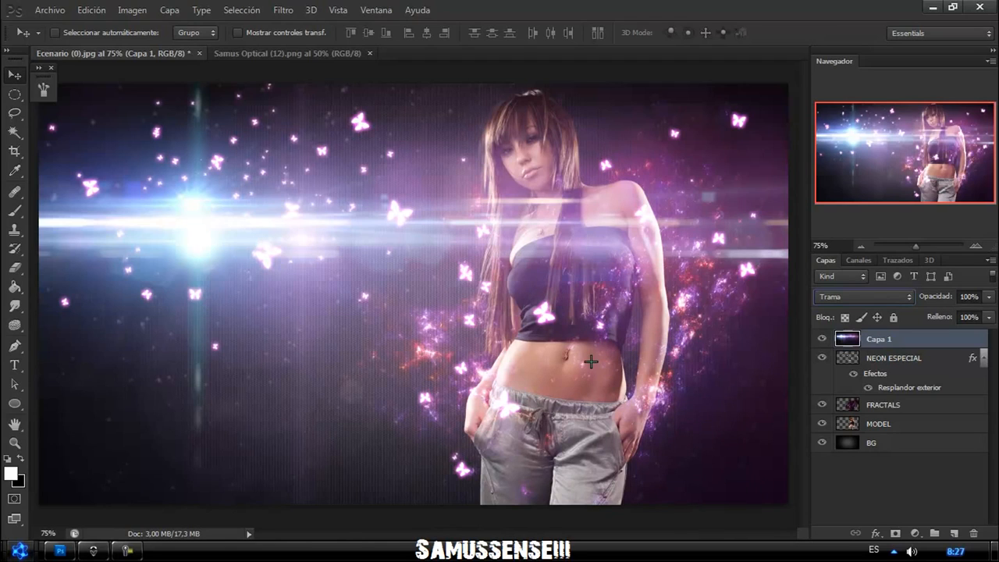
{"action": "double_click", "coordinate": [877, 339]}
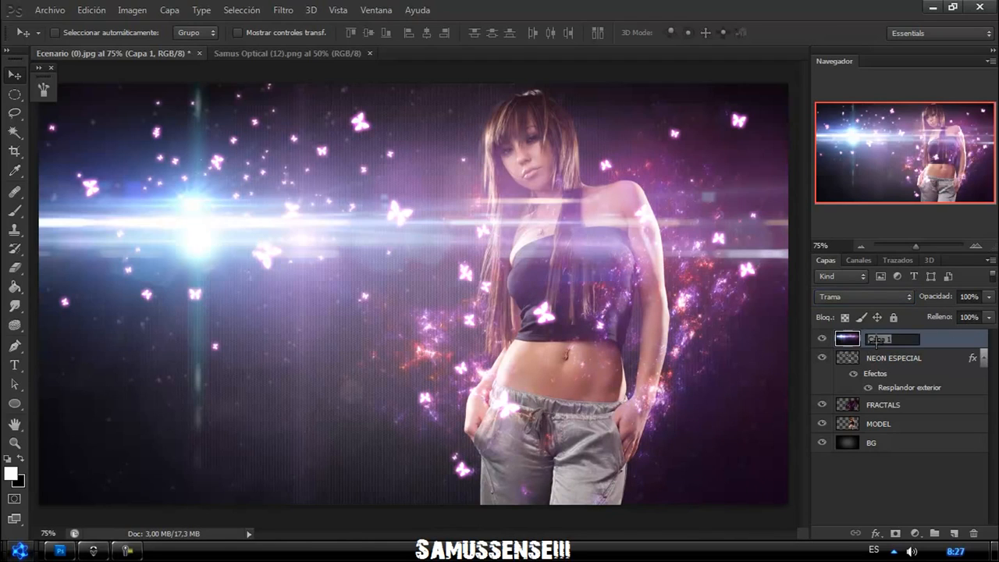
{"action": "type", "text": "OTICAL"}
{"action": "key", "text": "Return"}
Collapse the NEON ESPECIAL effects list and add an empty layer named LINE NEON directly above MODEL
{"action": "right_click", "coordinate": [896, 358]}
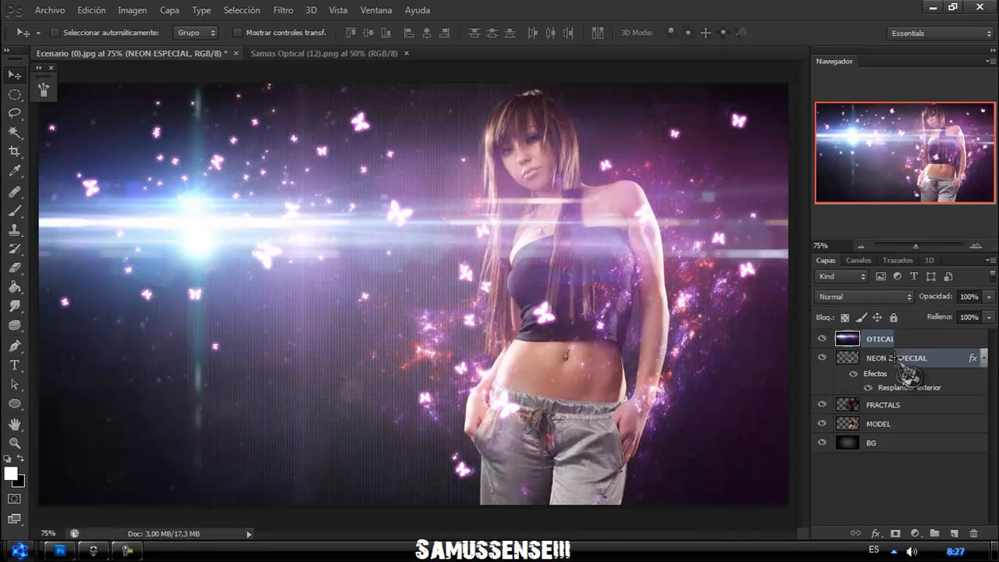
{"action": "left_click", "coordinate": [783, 268]}
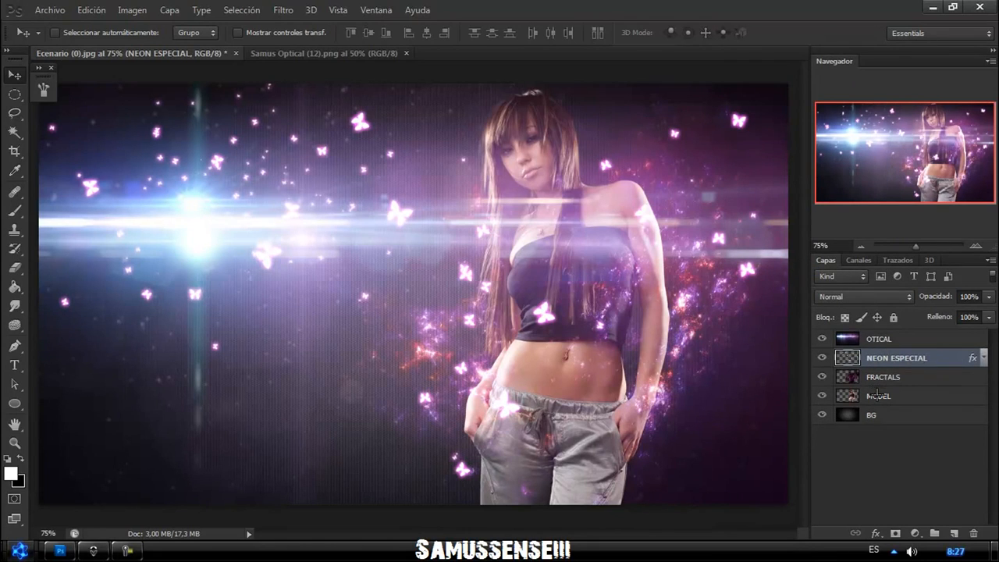
{"action": "left_click", "coordinate": [877, 395]}
{"action": "left_click", "coordinate": [953, 532]}
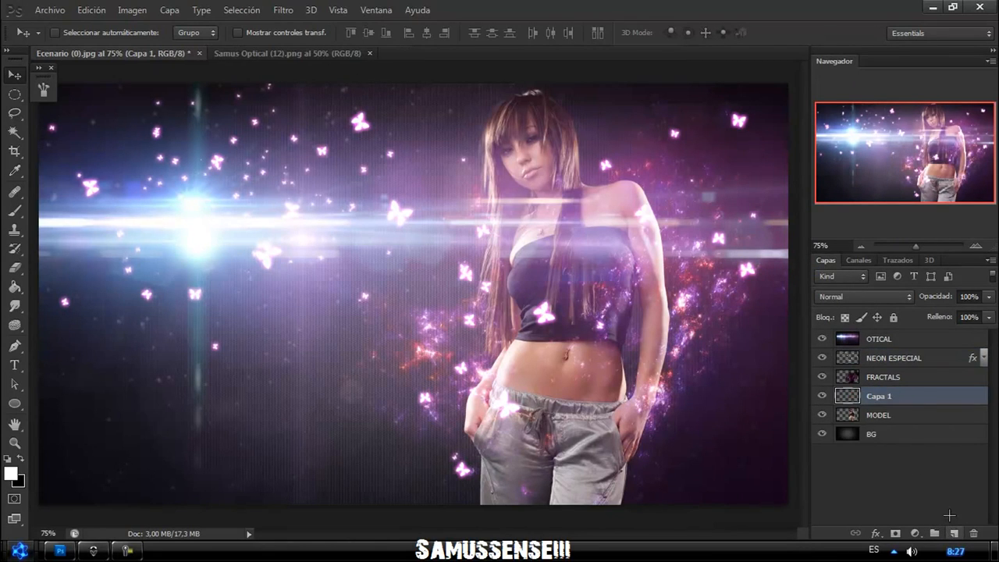
{"action": "double_click", "coordinate": [876, 395]}
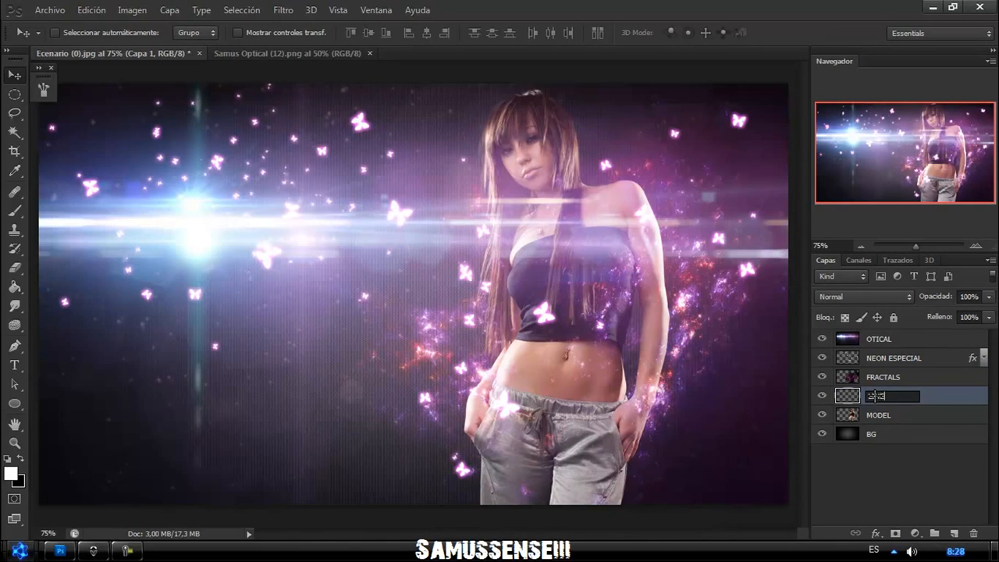
{"action": "type", "text": "LINE NEON"}
{"action": "key", "text": "Return"}
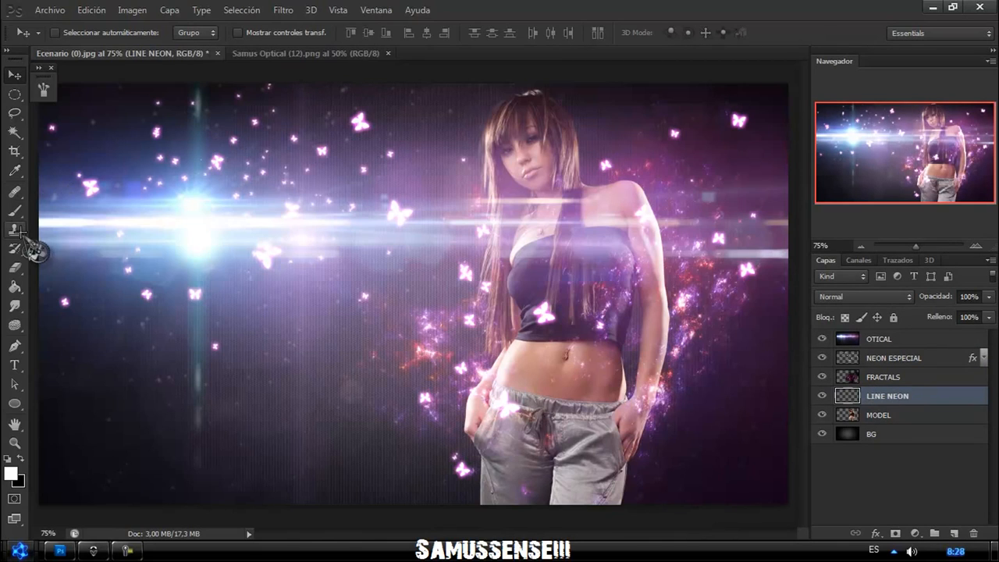
Draw a zigzag Pen tool path winding around the model from below her legs up past her head
{"action": "left_click", "coordinate": [15, 345]}
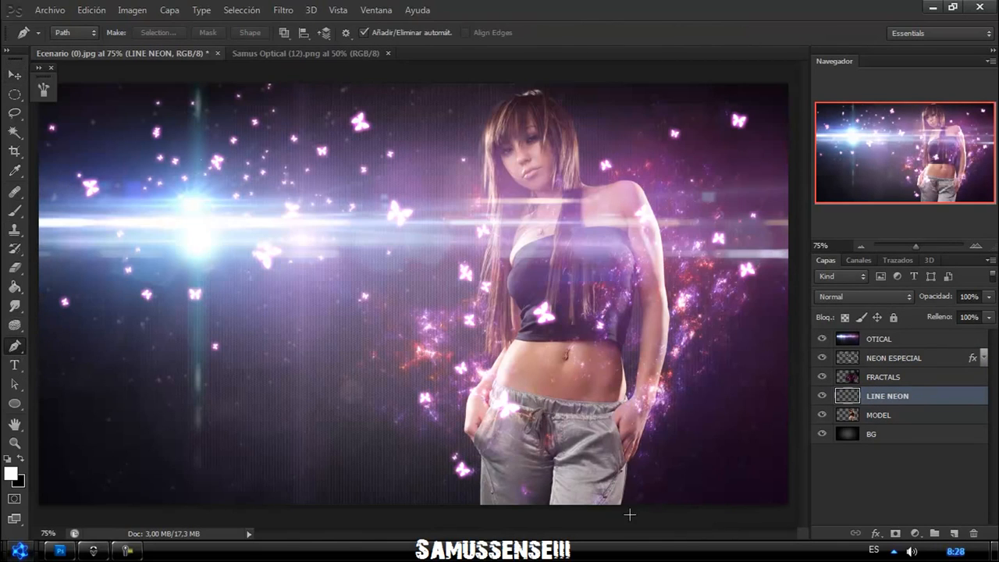
{"action": "left_click_drag", "start_coordinate": [433, 445], "coordinate": [497, 437]}
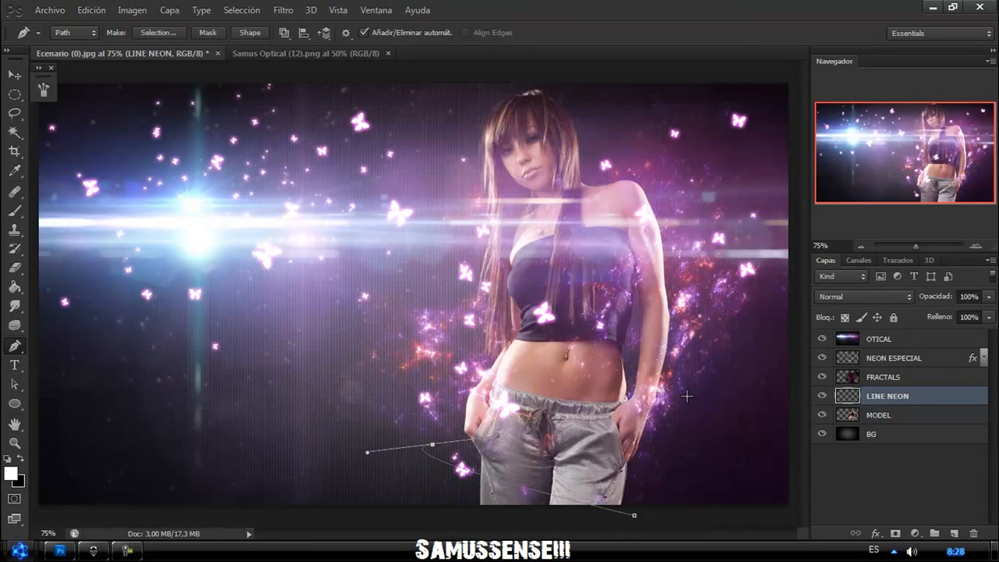
{"action": "left_click_drag", "start_coordinate": [630, 368], "coordinate": [791, 390]}
{"action": "left_click_drag", "start_coordinate": [310, 309], "coordinate": [396, 306]}
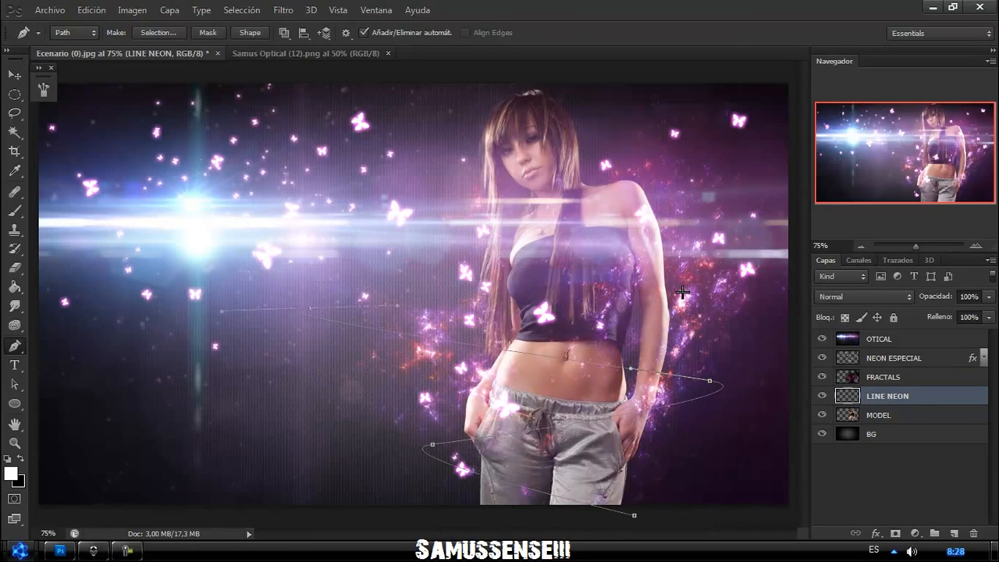
{"action": "left_click_drag", "start_coordinate": [699, 272], "coordinate": [660, 266]}
{"action": "left_click_drag", "start_coordinate": [479, 225], "coordinate": [627, 179]}
{"action": "left_click_drag", "start_coordinate": [464, 125], "coordinate": [535, 114]}
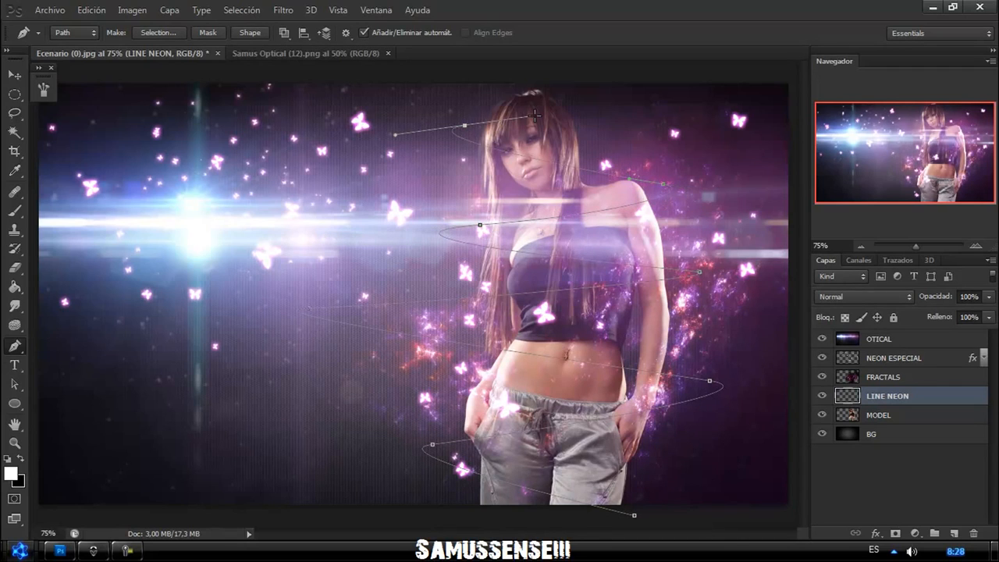
{"action": "left_click_drag", "start_coordinate": [627, 104], "coordinate": [710, 104]}
Load the basic brushes set (Pinceles básicos) and choose the hard round 16 brush resized to 14 px
{"action": "left_click", "coordinate": [14, 211]}
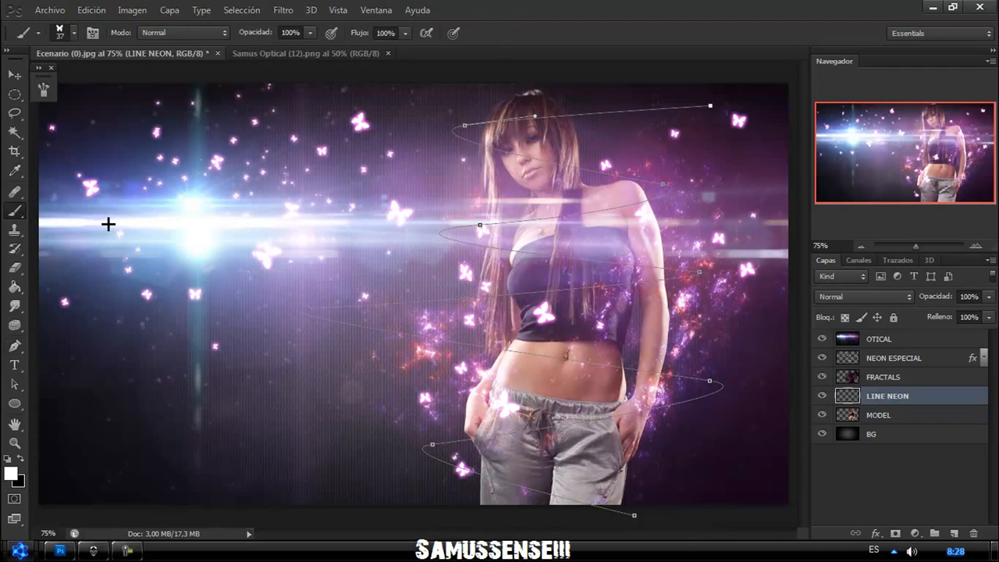
{"action": "right_click", "coordinate": [189, 298]}
{"action": "left_click", "coordinate": [374, 320]}
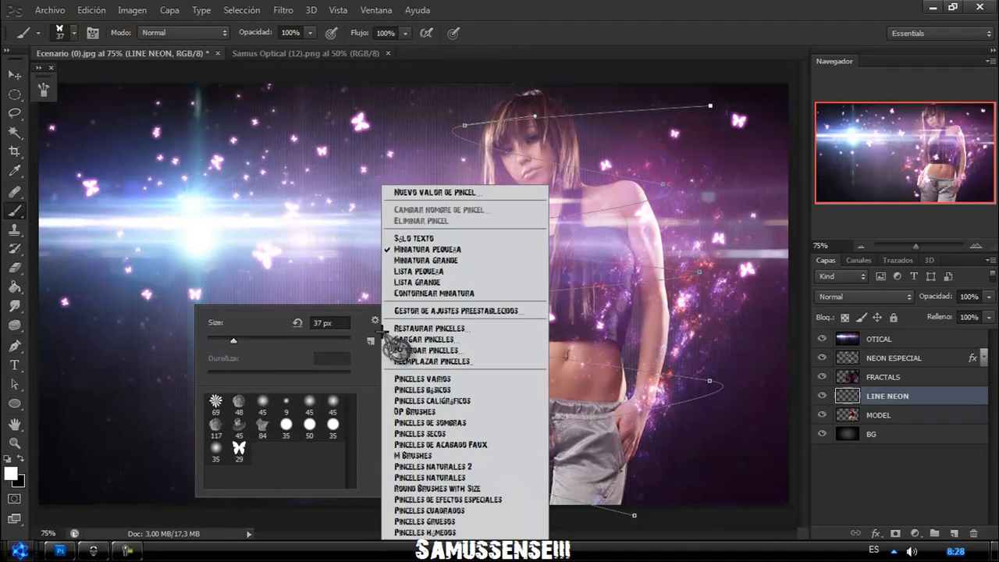
{"action": "left_click", "coordinate": [453, 399]}
{"action": "left_click", "coordinate": [465, 220]}
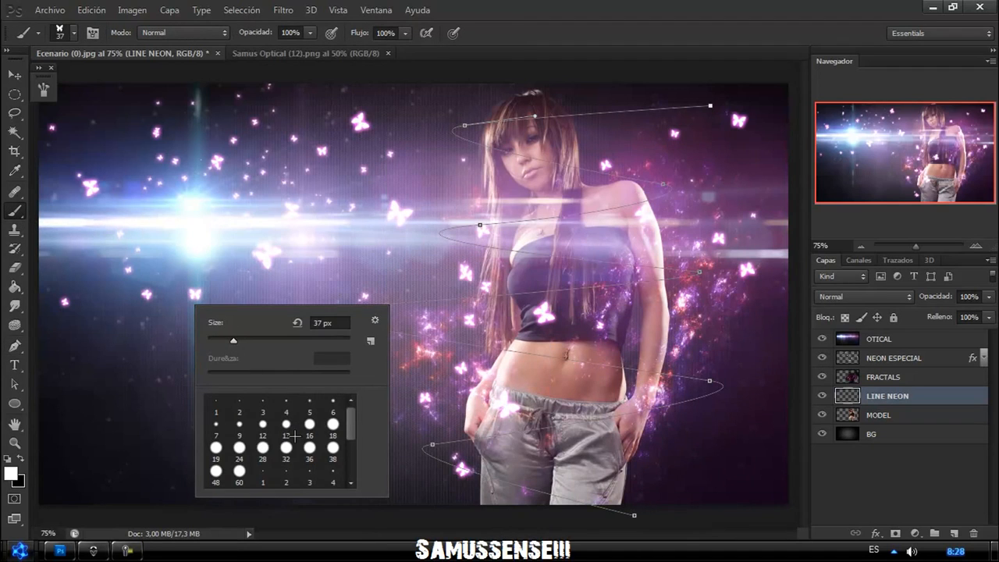
{"action": "left_click", "coordinate": [310, 423]}
{"action": "left_click_drag", "start_coordinate": [219, 341], "coordinate": [217, 341]}
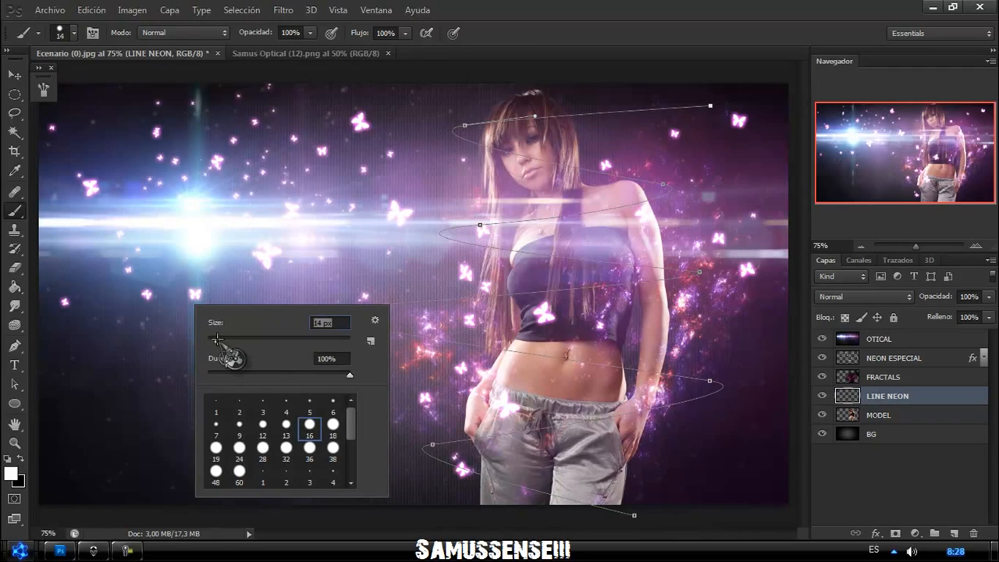
Enable the brush's shape dynamics with pen pressure control and reduce the size jitter to its minimum
{"action": "left_click", "coordinate": [43, 87]}
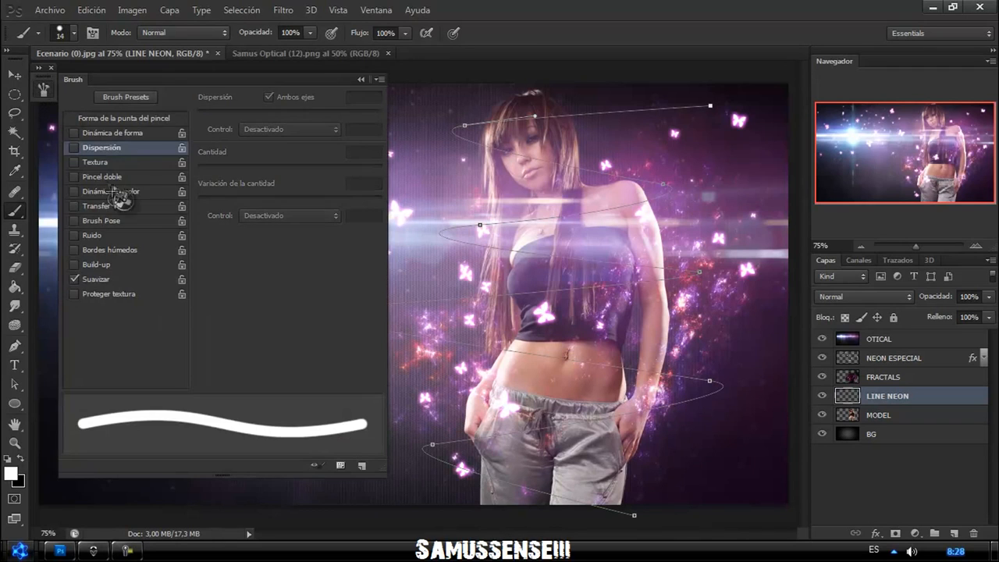
{"action": "left_click", "coordinate": [117, 133]}
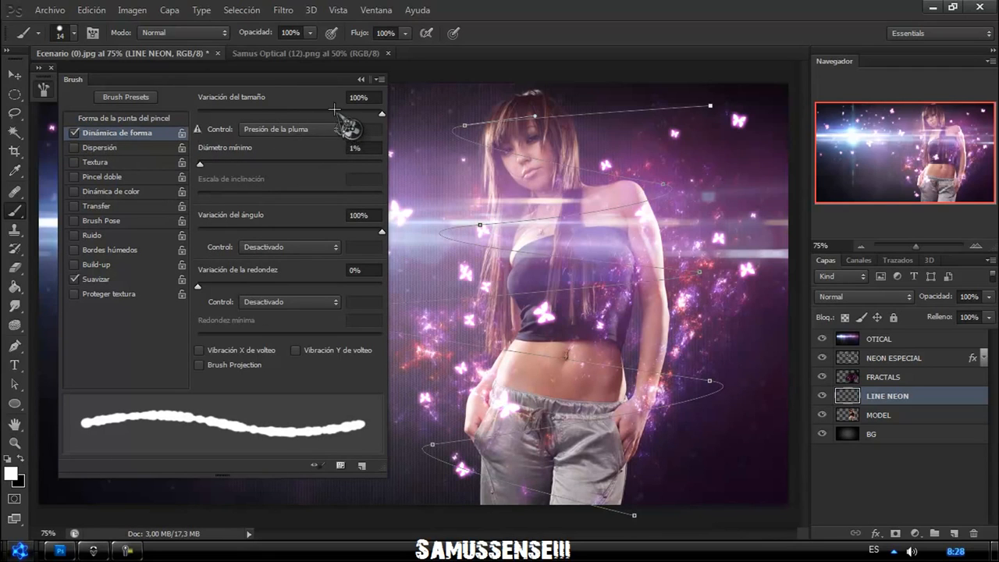
{"action": "left_click_drag", "start_coordinate": [381, 113], "coordinate": [140, 113]}
{"action": "left_click", "coordinate": [361, 79]}
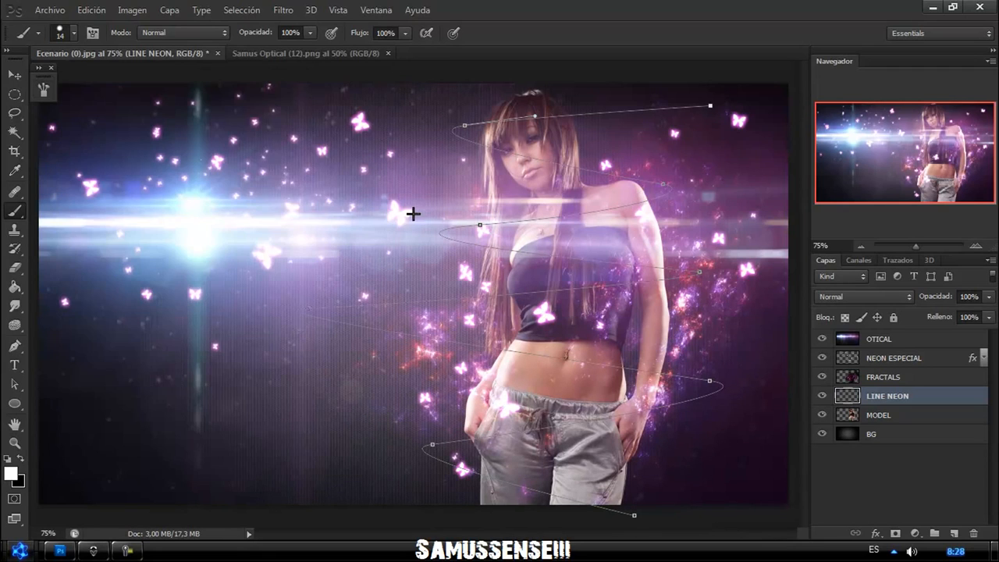
Stroke the path on LINE NEON with the brush, tapering its ends, and paste the copied outer glow style onto that layer
{"action": "key", "text": "Return"}
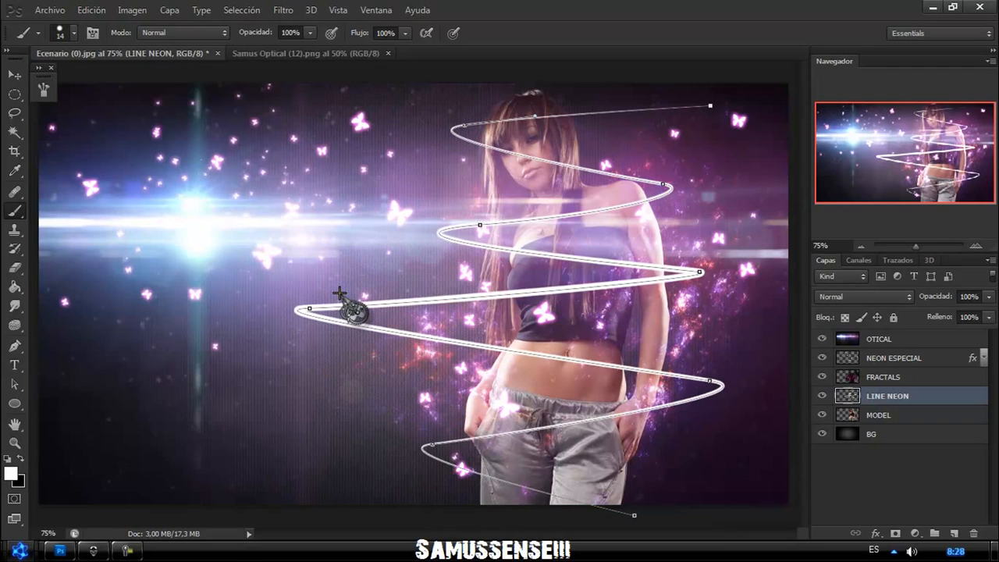
{"action": "left_click", "coordinate": [14, 347]}
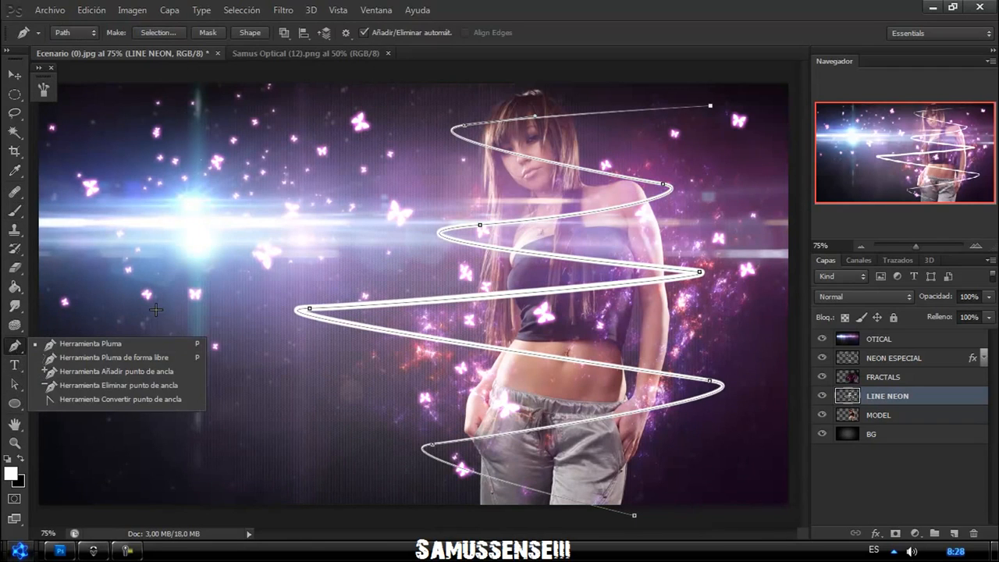
{"action": "key", "text": "Return"}
{"action": "right_click", "coordinate": [843, 394]}
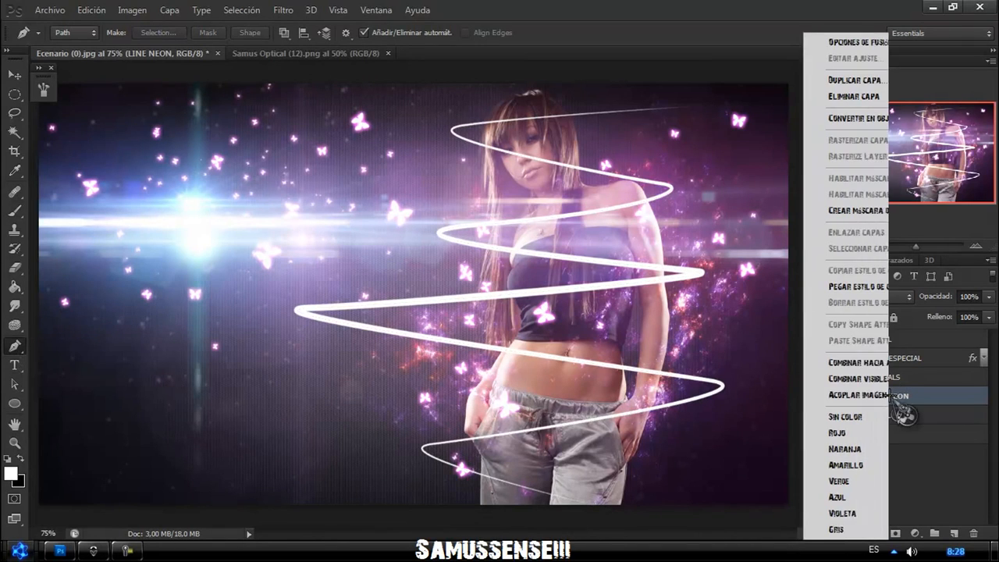
{"action": "left_click", "coordinate": [769, 287]}
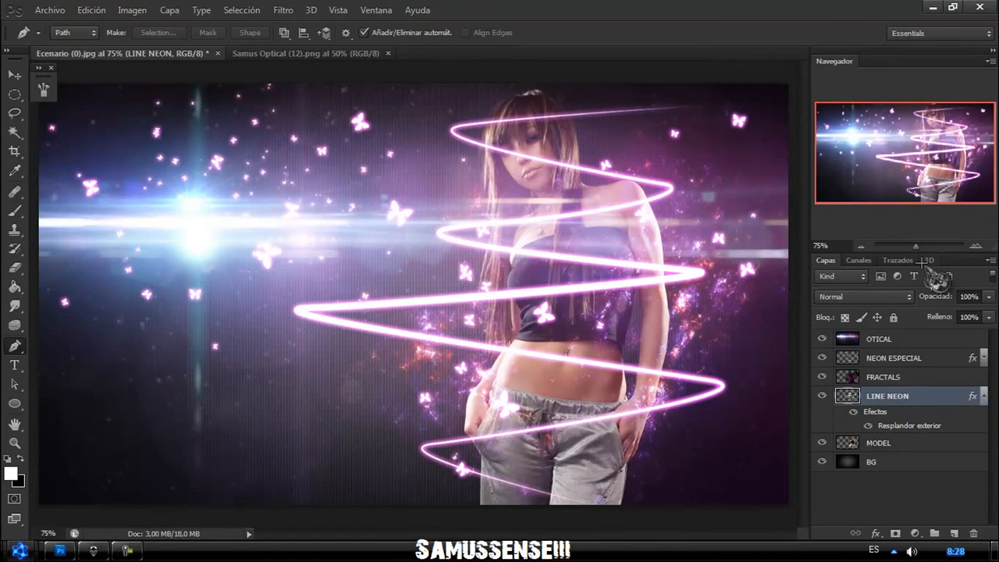
Erase the neon line where it crosses the model's face and waist, using a hard 32 px eraser
{"action": "left_click", "coordinate": [14, 267]}
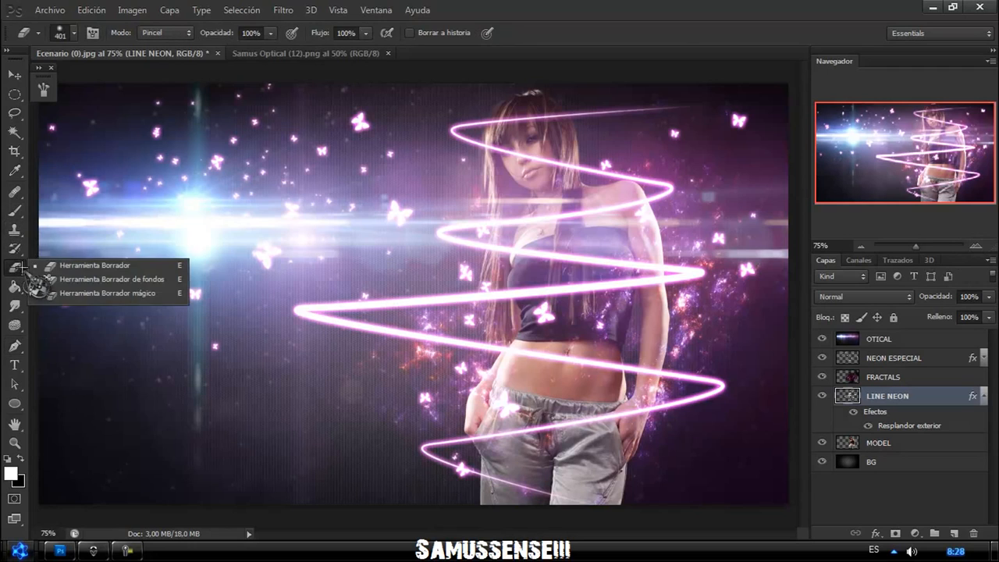
{"action": "right_click", "coordinate": [424, 229]}
{"action": "left_click", "coordinate": [524, 377]}
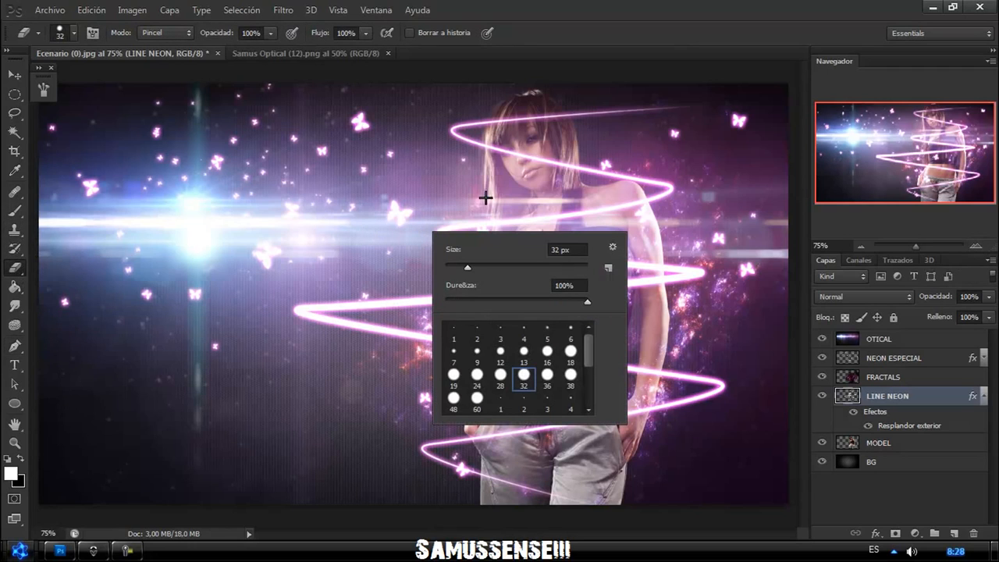
{"action": "left_click_drag", "start_coordinate": [491, 147], "coordinate": [566, 165]}
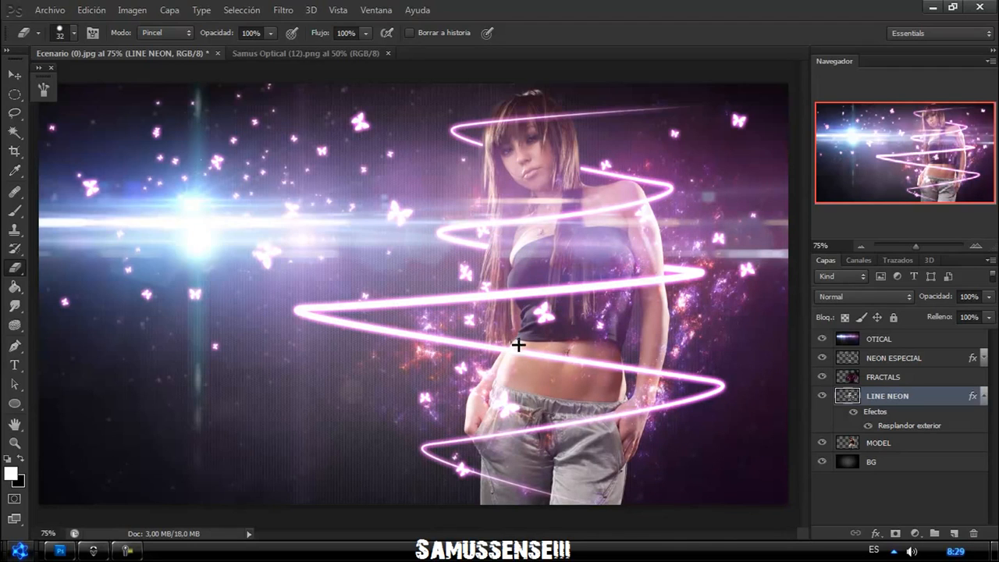
{"action": "left_click_drag", "start_coordinate": [497, 341], "coordinate": [596, 366]}
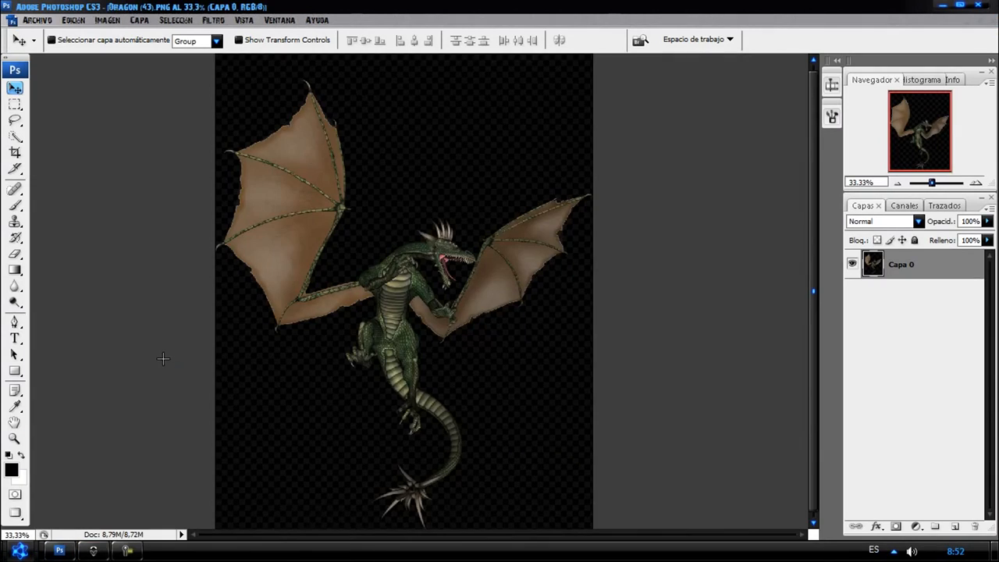
In Photoshop CS3, apply the Cromo sketch filter to the dragon in Dragon (43).png with Detalle 8 and Suavizar 7
{"action": "left_click", "coordinate": [213, 19]}
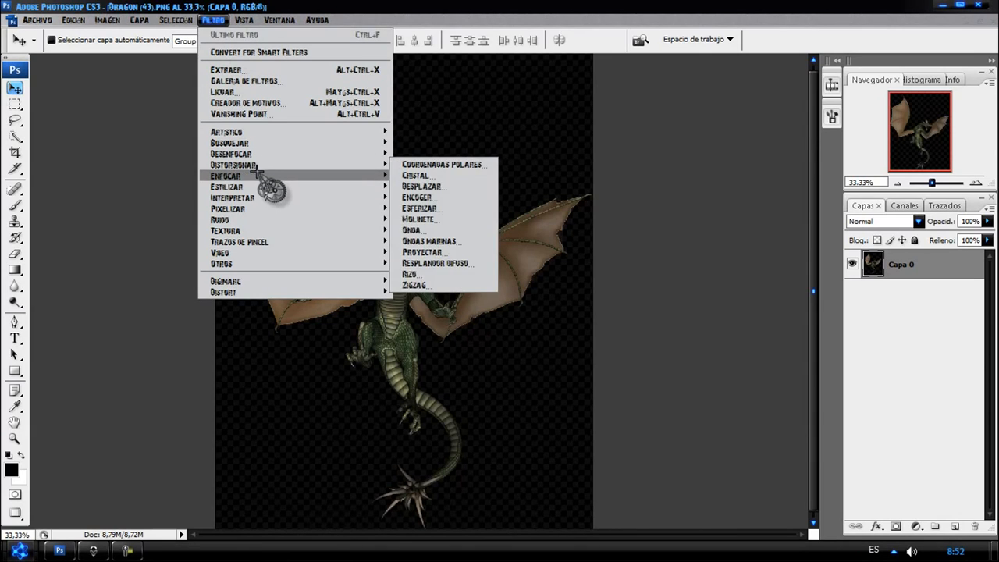
{"action": "mouse_move", "coordinate": [240, 188]}
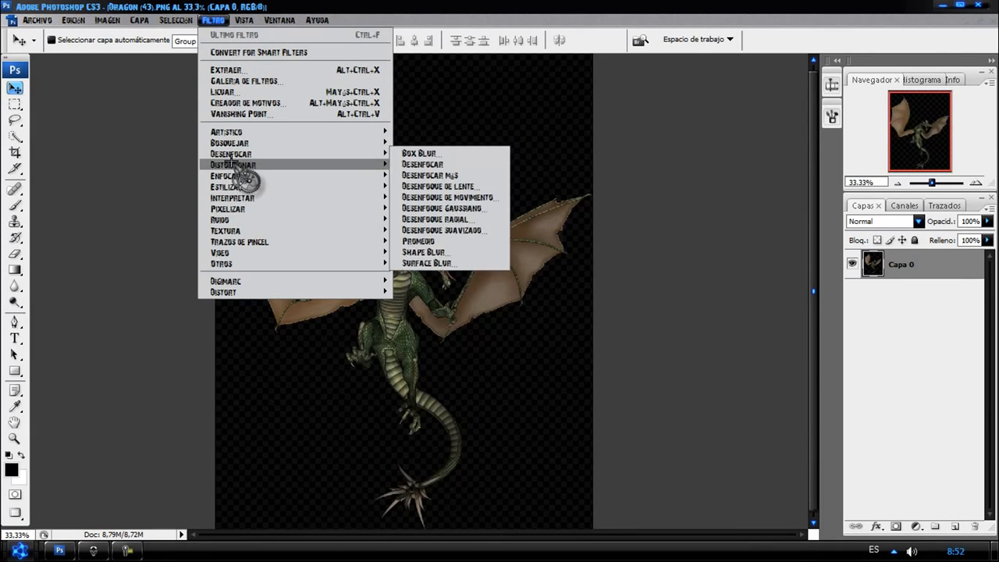
{"action": "mouse_move", "coordinate": [234, 143]}
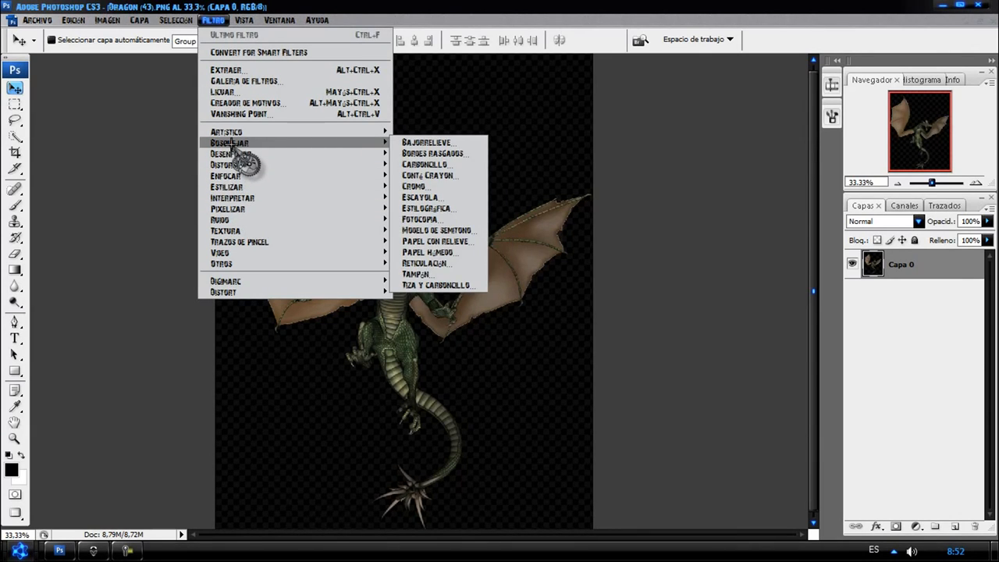
{"action": "left_click", "coordinate": [427, 187]}
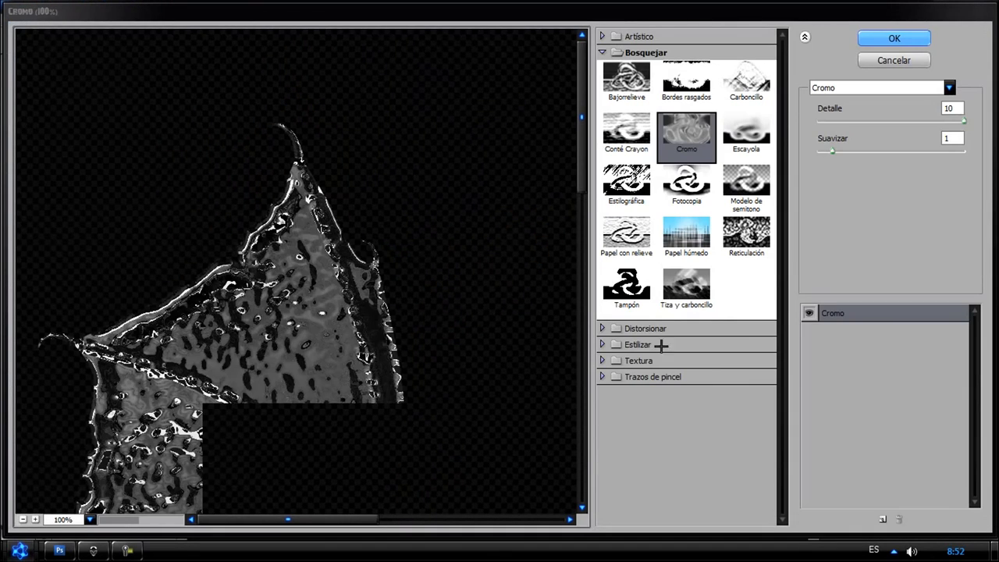
{"action": "left_click", "coordinate": [22, 519]}
{"action": "left_click", "coordinate": [23, 519]}
{"action": "left_click", "coordinate": [23, 519]}
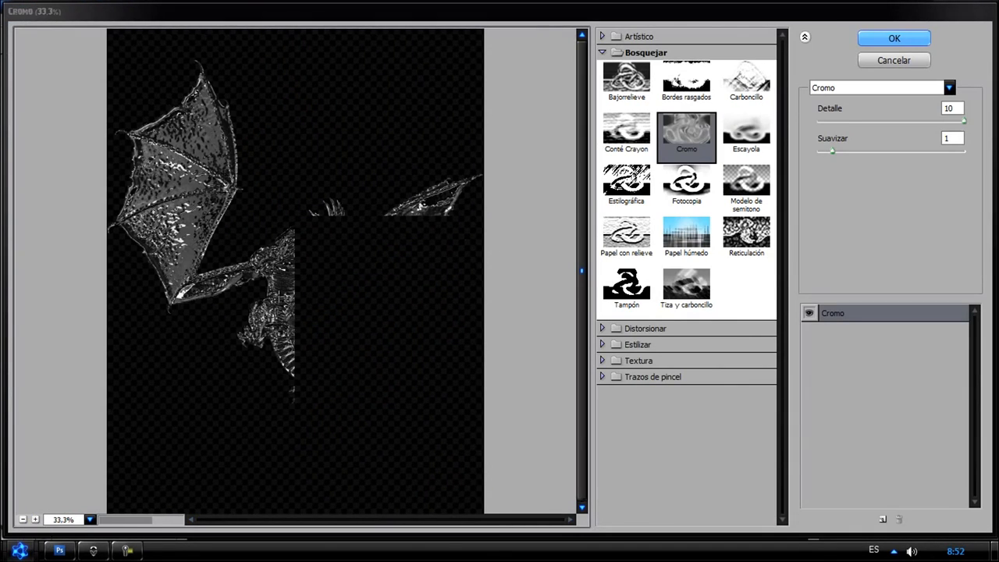
{"action": "left_click", "coordinate": [865, 152]}
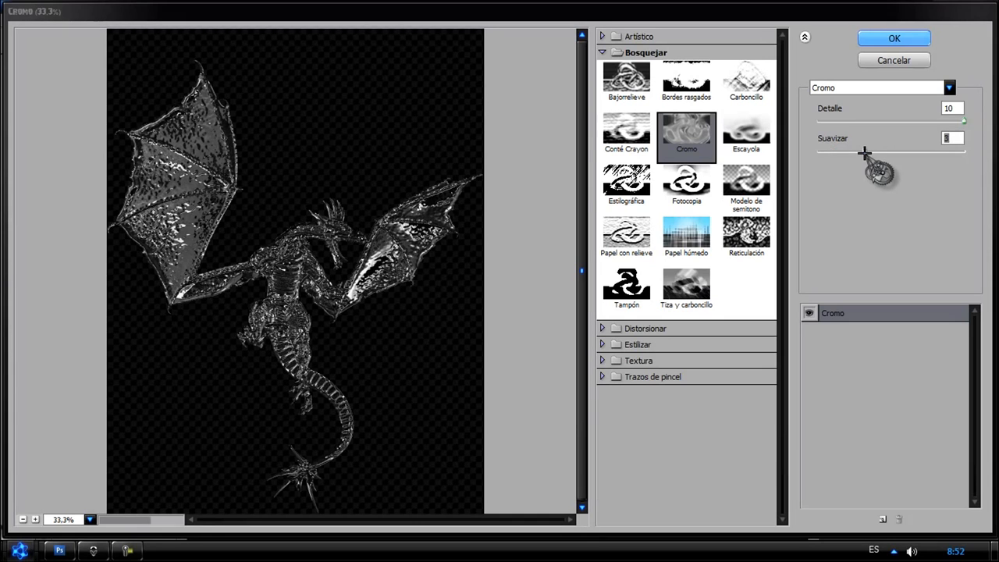
{"action": "left_click_drag", "start_coordinate": [864, 153], "coordinate": [908, 152]}
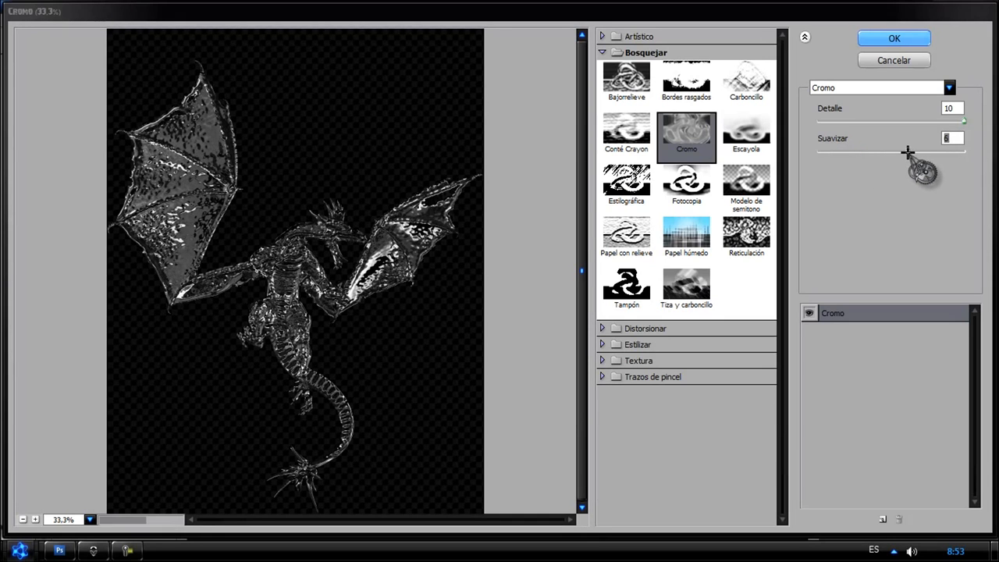
{"action": "left_click", "coordinate": [902, 36]}
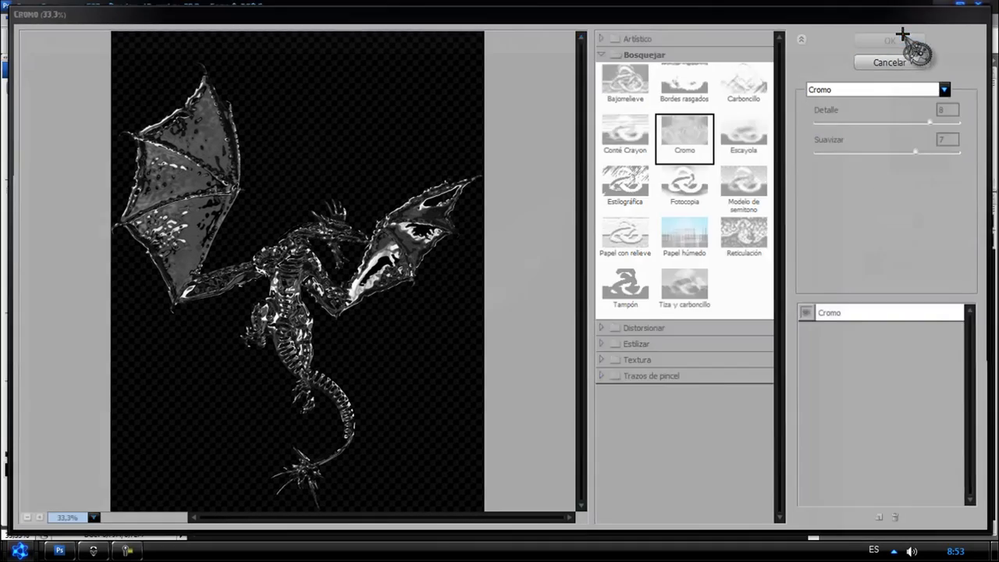
Save a PNG copy of the chrome dragon named Dragon (43) to the desktop and close Photoshop CS3
{"action": "left_click", "coordinate": [37, 19]}
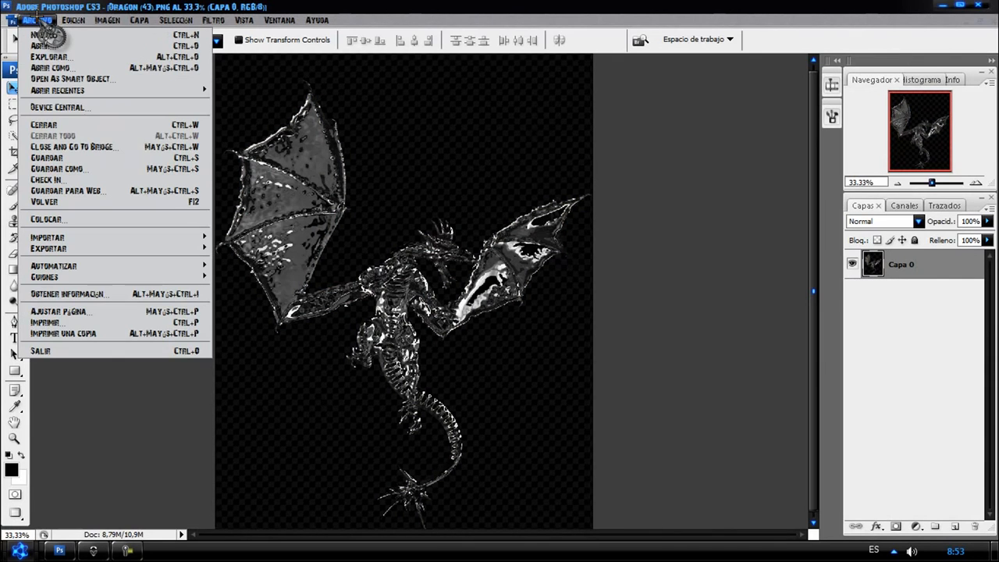
{"action": "left_click", "coordinate": [47, 167]}
{"action": "left_click", "coordinate": [42, 141]}
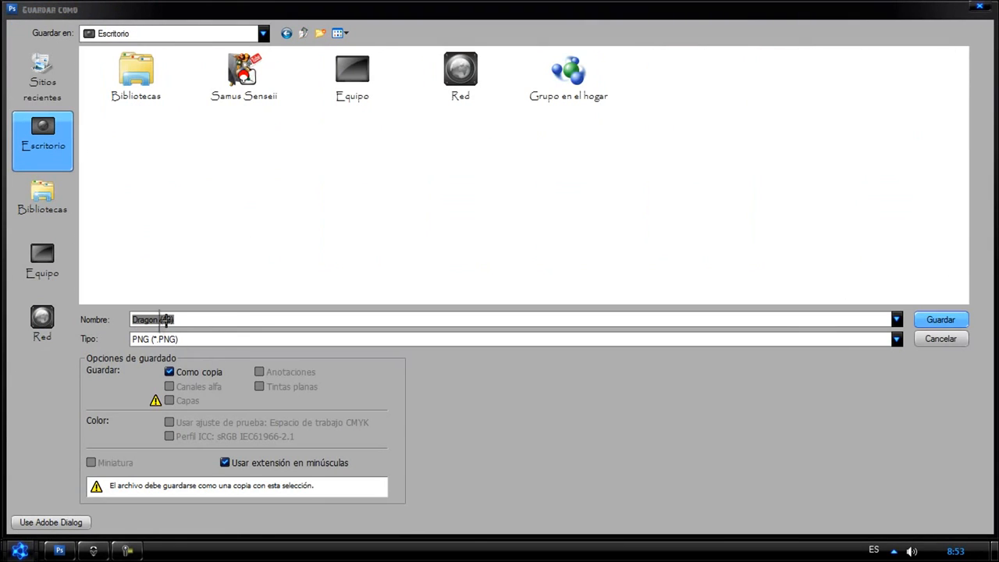
{"action": "left_click", "coordinate": [940, 321]}
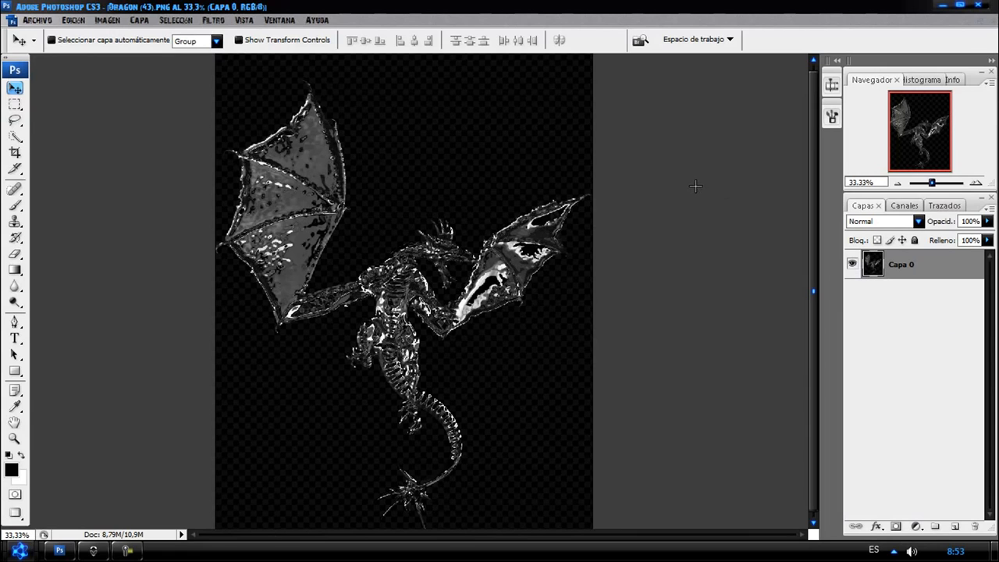
{"action": "left_click", "coordinate": [978, 6]}
{"action": "left_click", "coordinate": [484, 214]}
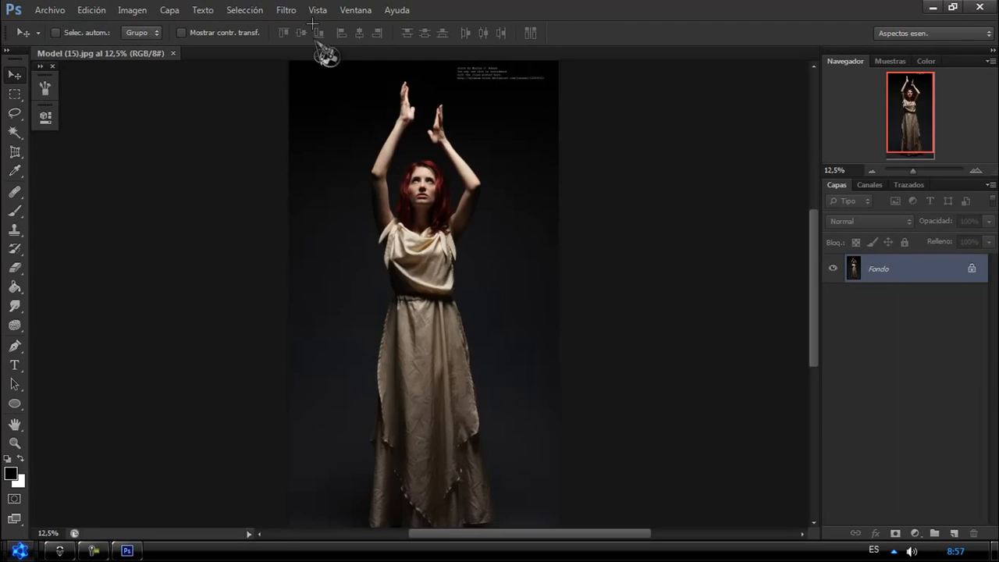
In the Extract filter, highlight the edges of both raised hands and wrists with the green brush at size 30 and smart highlighting
{"action": "left_click", "coordinate": [317, 9]}
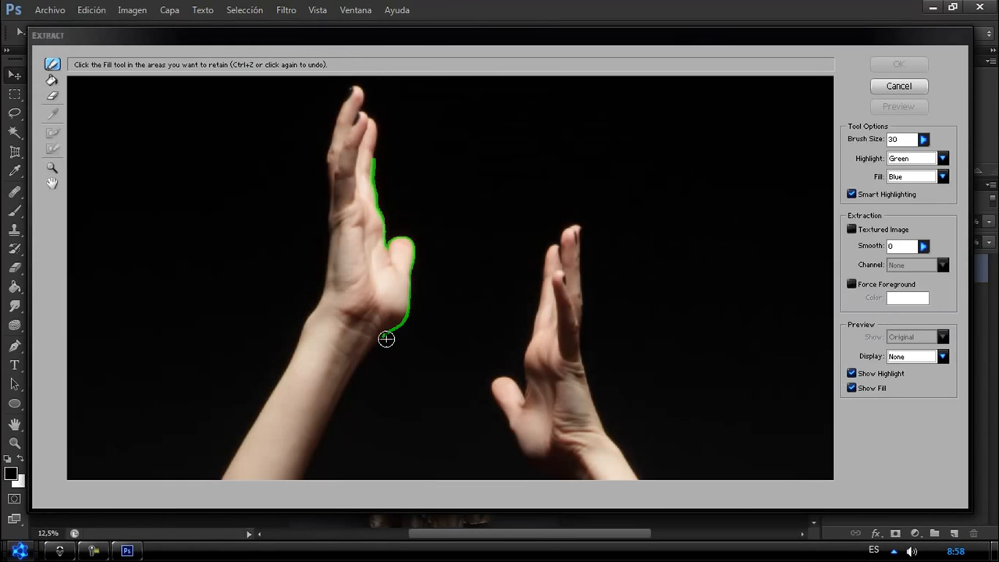
{"action": "left_click_drag", "start_coordinate": [386, 339], "coordinate": [363, 362]}
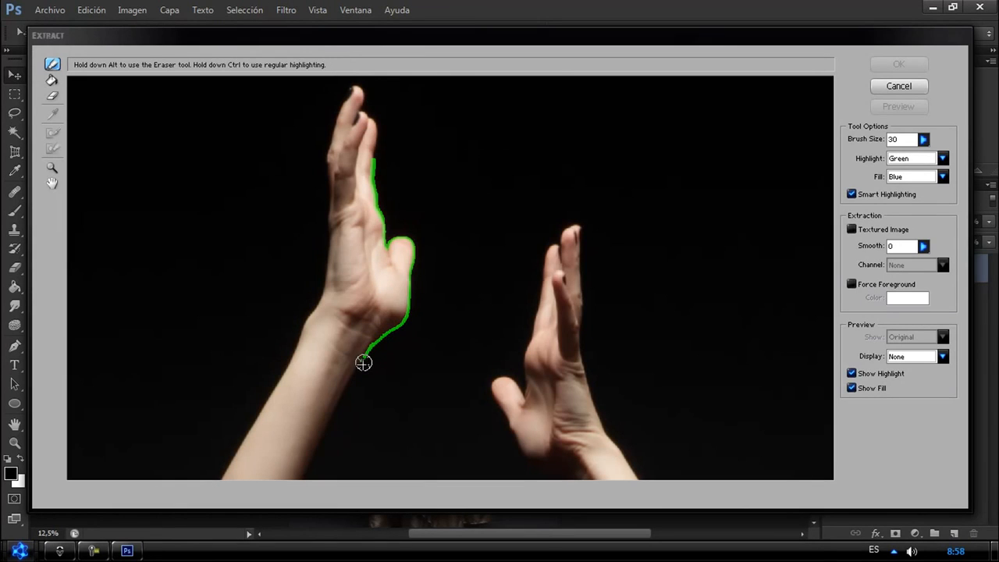
{"action": "left_click_drag", "start_coordinate": [339, 404], "coordinate": [322, 437]}
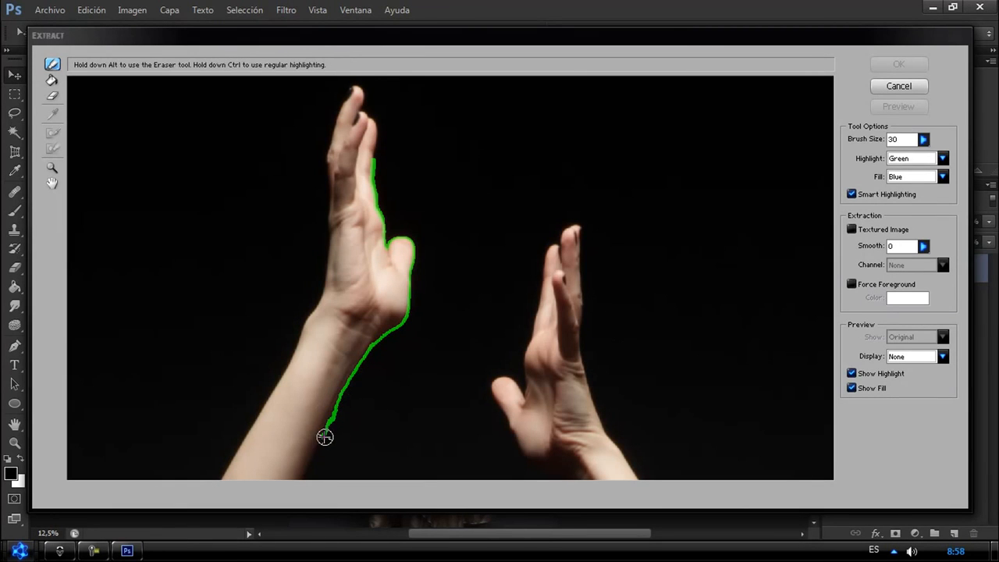
{"action": "left_click_drag", "start_coordinate": [374, 156], "coordinate": [375, 117]}
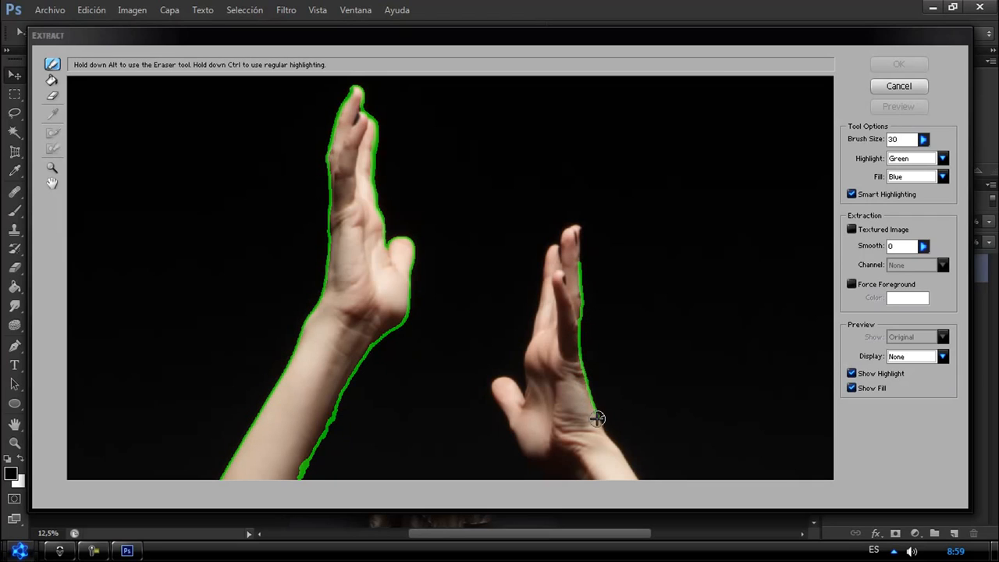
{"action": "left_click_drag", "start_coordinate": [591, 276], "coordinate": [584, 232]}
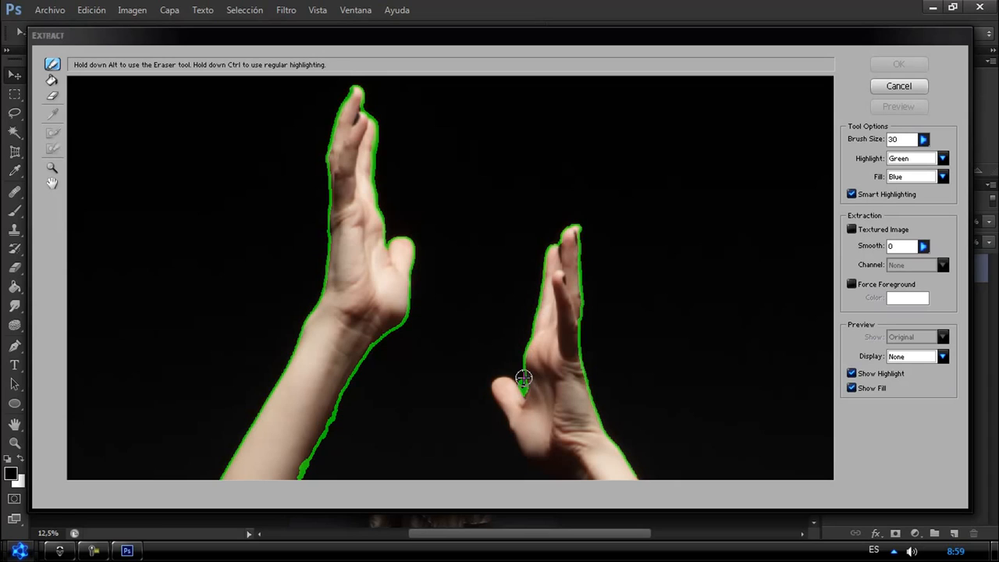
{"action": "left_click_drag", "start_coordinate": [516, 444], "coordinate": [533, 464]}
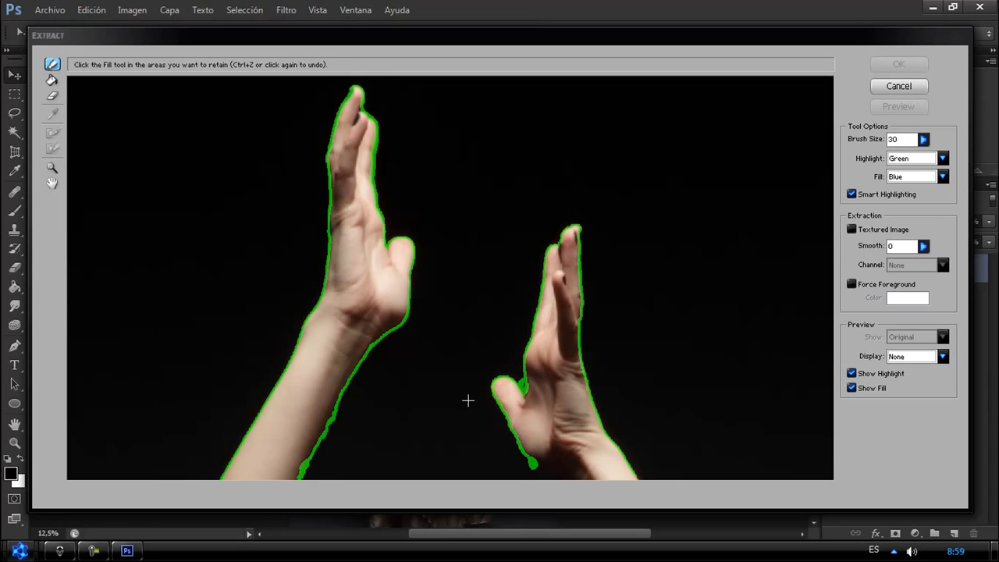
Continue the green extraction outline along both arms past the elbows and around the model's red hair
{"action": "left_click_drag", "start_coordinate": [469, 441], "coordinate": [464, 230]}
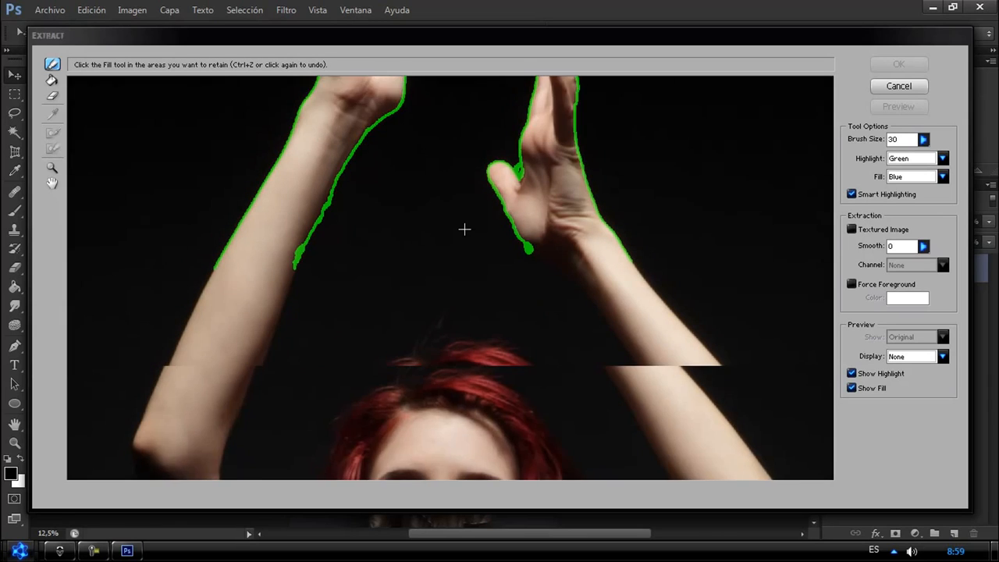
{"action": "left_click_drag", "start_coordinate": [451, 338], "coordinate": [472, 202]}
{"action": "left_click", "coordinate": [51, 65]}
{"action": "mouse_move", "coordinate": [239, 123]}
{"action": "left_mouse_down"}
{"action": "mouse_move", "coordinate": [189, 216]}
{"action": "mouse_move", "coordinate": [174, 475]}
{"action": "left_mouse_up"}
{"action": "mouse_move", "coordinate": [320, 117]}
{"action": "left_mouse_down"}
{"action": "mouse_move", "coordinate": [281, 230]}
{"action": "mouse_move", "coordinate": [280, 474]}
{"action": "left_mouse_up"}
{"action": "mouse_move", "coordinate": [548, 102]}
{"action": "left_mouse_down"}
{"action": "mouse_move", "coordinate": [612, 159]}
{"action": "mouse_move", "coordinate": [704, 303]}
{"action": "left_mouse_up"}
{"action": "mouse_move", "coordinate": [653, 120]}
{"action": "left_mouse_down"}
{"action": "mouse_move", "coordinate": [733, 214]}
{"action": "mouse_move", "coordinate": [816, 398]}
{"action": "mouse_move", "coordinate": [796, 477]}
{"action": "left_mouse_up"}
{"action": "mouse_move", "coordinate": [510, 429]}
{"action": "left_mouse_down"}
{"action": "mouse_move", "coordinate": [502, 234]}
{"action": "mouse_move", "coordinate": [497, 318]}
{"action": "left_mouse_up"}
{"action": "mouse_move", "coordinate": [432, 107]}
{"action": "left_mouse_down"}
{"action": "mouse_move", "coordinate": [331, 244]}
{"action": "mouse_move", "coordinate": [308, 383]}
{"action": "mouse_move", "coordinate": [281, 408]}
{"action": "left_mouse_up"}
{"action": "mouse_move", "coordinate": [427, 111]}
{"action": "left_mouse_down"}
{"action": "mouse_move", "coordinate": [628, 323]}
{"action": "mouse_move", "coordinate": [636, 433]}
{"action": "left_mouse_up"}
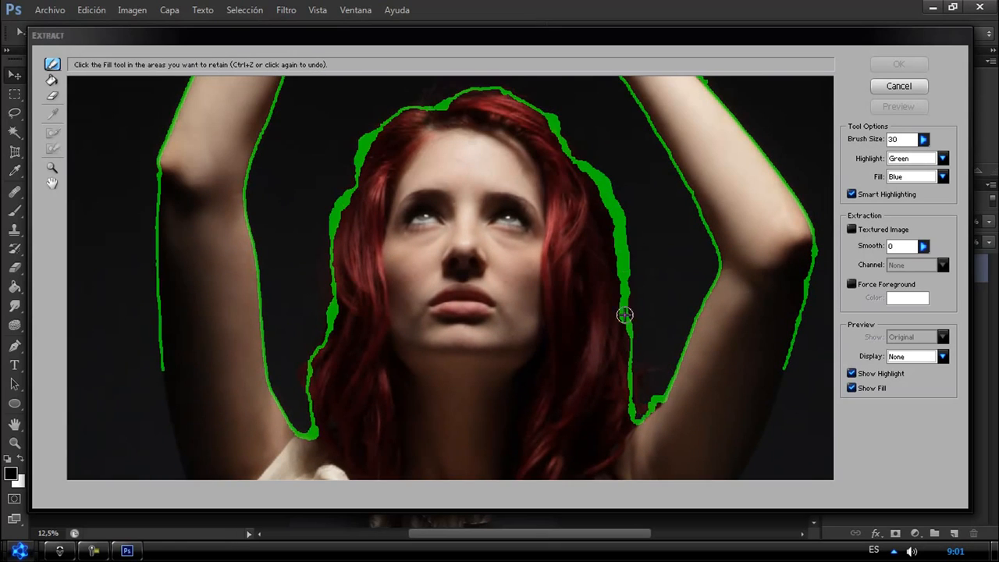
Highlight the outer edges of the upper arms and the dress bodice, continuing past the waist along one side of the skirt
{"action": "left_click_drag", "start_coordinate": [626, 314], "coordinate": [673, 212]}
{"action": "mouse_move", "coordinate": [785, 215]}
{"action": "left_mouse_down"}
{"action": "mouse_move", "coordinate": [755, 304]}
{"action": "mouse_move", "coordinate": [659, 468]}
{"action": "left_mouse_up"}
{"action": "left_click_drag", "start_coordinate": [162, 234], "coordinate": [196, 387]}
{"action": "mouse_move", "coordinate": [225, 452]}
{"action": "left_mouse_down"}
{"action": "mouse_move", "coordinate": [360, 460]}
{"action": "mouse_move", "coordinate": [379, 196]}
{"action": "left_mouse_up"}
{"action": "mouse_move", "coordinate": [249, 223]}
{"action": "left_mouse_down"}
{"action": "mouse_move", "coordinate": [253, 256]}
{"action": "mouse_move", "coordinate": [299, 468]}
{"action": "left_mouse_up"}
{"action": "left_click_drag", "start_coordinate": [678, 204], "coordinate": [671, 470]}
{"action": "left_click_drag", "start_coordinate": [671, 470], "coordinate": [667, 234]}
{"action": "mouse_move", "coordinate": [297, 232]}
{"action": "left_mouse_down"}
{"action": "mouse_move", "coordinate": [298, 292]}
{"action": "mouse_move", "coordinate": [241, 472]}
{"action": "left_mouse_up"}
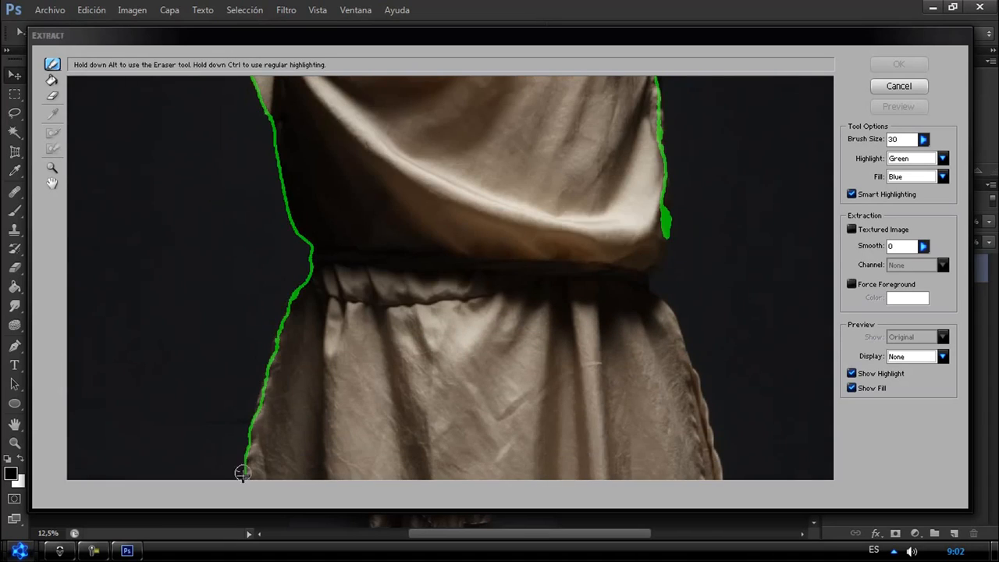
Highlight both outer edges of the long skirt down to its lower end, closing the extraction outline
{"action": "mouse_move", "coordinate": [666, 235]}
{"action": "left_mouse_down"}
{"action": "mouse_move", "coordinate": [721, 480]}
{"action": "mouse_move", "coordinate": [735, 161]}
{"action": "left_mouse_up"}
{"action": "left_click_drag", "start_coordinate": [262, 158], "coordinate": [223, 477]}
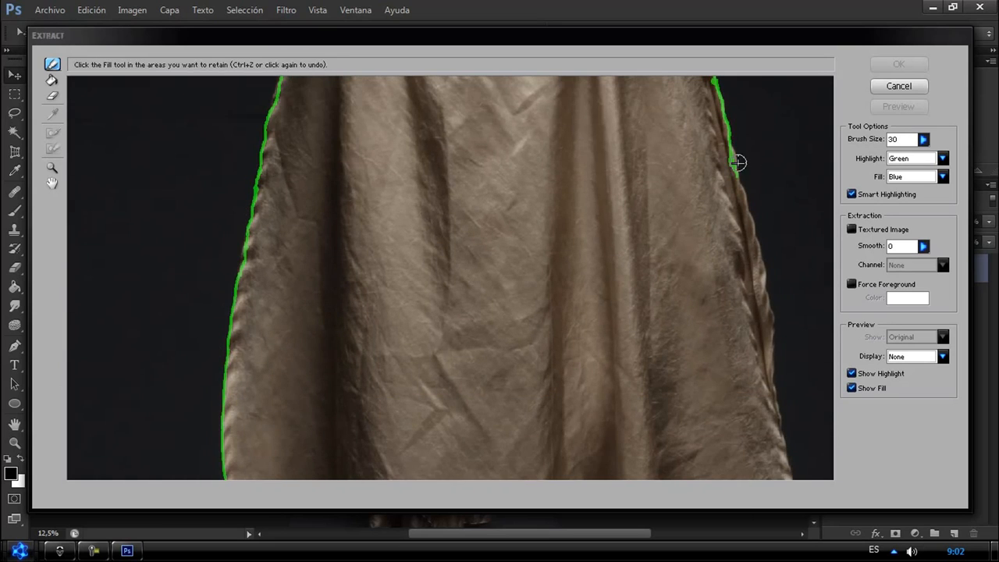
{"action": "left_click_drag", "start_coordinate": [738, 161], "coordinate": [785, 477]}
{"action": "left_click_drag", "start_coordinate": [785, 477], "coordinate": [675, 146]}
{"action": "left_click_drag", "start_coordinate": [115, 146], "coordinate": [72, 473]}
{"action": "left_click_drag", "start_coordinate": [676, 146], "coordinate": [744, 479]}
{"action": "left_click_drag", "start_coordinate": [744, 479], "coordinate": [765, 224]}
{"action": "left_click_drag", "start_coordinate": [92, 221], "coordinate": [109, 476]}
{"action": "left_click_drag", "start_coordinate": [765, 231], "coordinate": [798, 488]}
{"action": "mouse_move", "coordinate": [797, 488]}
{"action": "left_mouse_down"}
{"action": "mouse_move", "coordinate": [790, 267]}
{"action": "mouse_move", "coordinate": [656, 117]}
{"action": "mouse_move", "coordinate": [426, 403]}
{"action": "mouse_move", "coordinate": [139, 391]}
{"action": "left_mouse_up"}
{"action": "left_click_drag", "start_coordinate": [536, 290], "coordinate": [339, 304]}
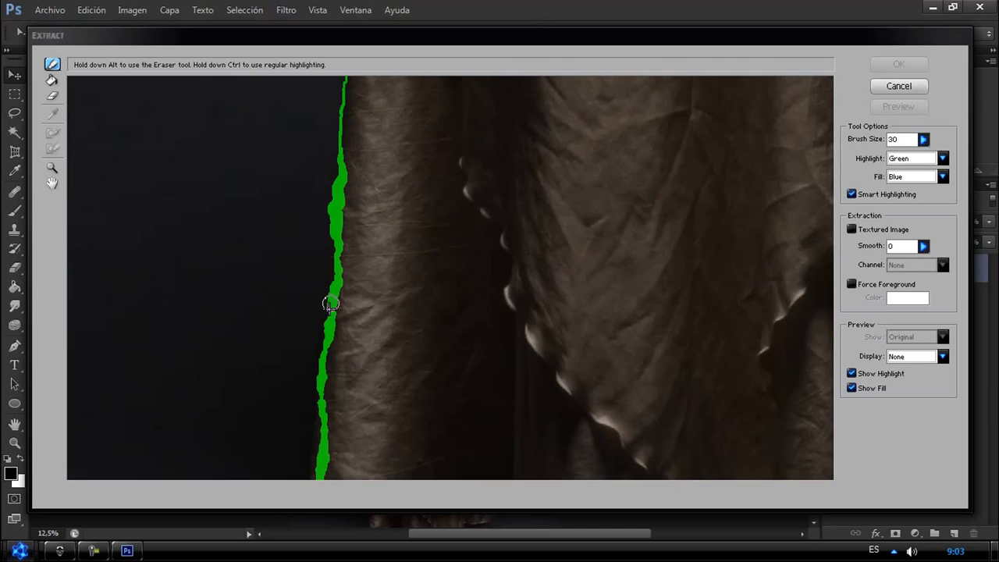
Fill the inside of the outlined model with blue and apply the extraction
{"action": "left_click", "coordinate": [51, 79]}
{"action": "left_click", "coordinate": [625, 194]}
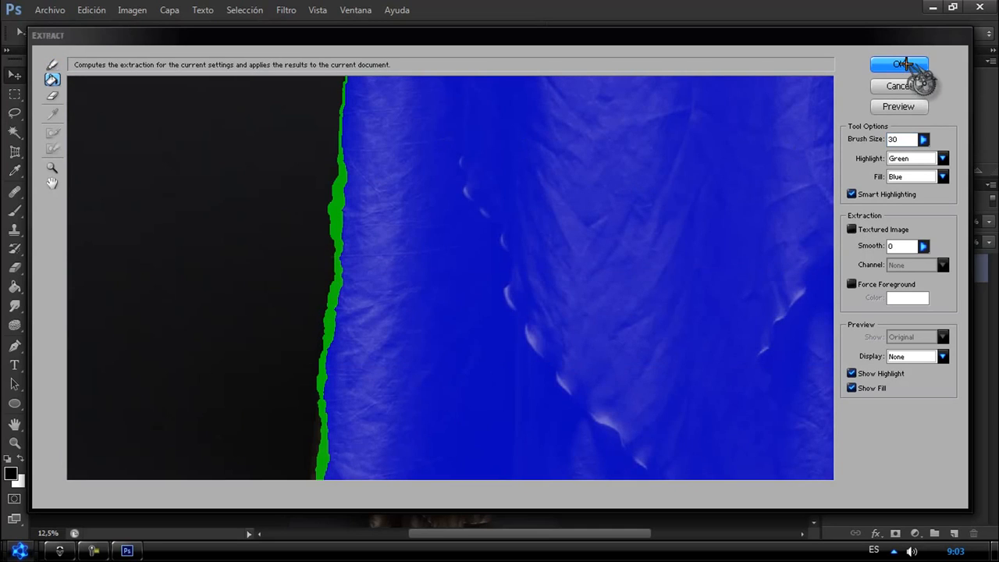
{"action": "left_click", "coordinate": [901, 64]}
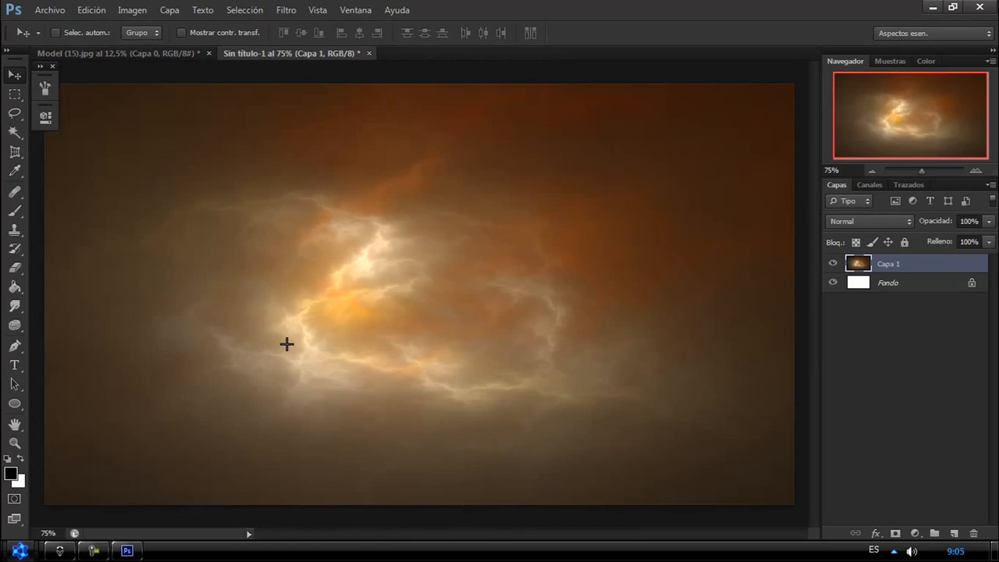
Bring the extracted model into Sin título-1, scale her to about 25.9% and place her at the lower centre of the fiery background
{"action": "left_click", "coordinate": [124, 53]}
{"action": "left_click_drag", "start_coordinate": [421, 312], "coordinate": [490, 237]}
{"action": "left_click", "coordinate": [872, 170]}
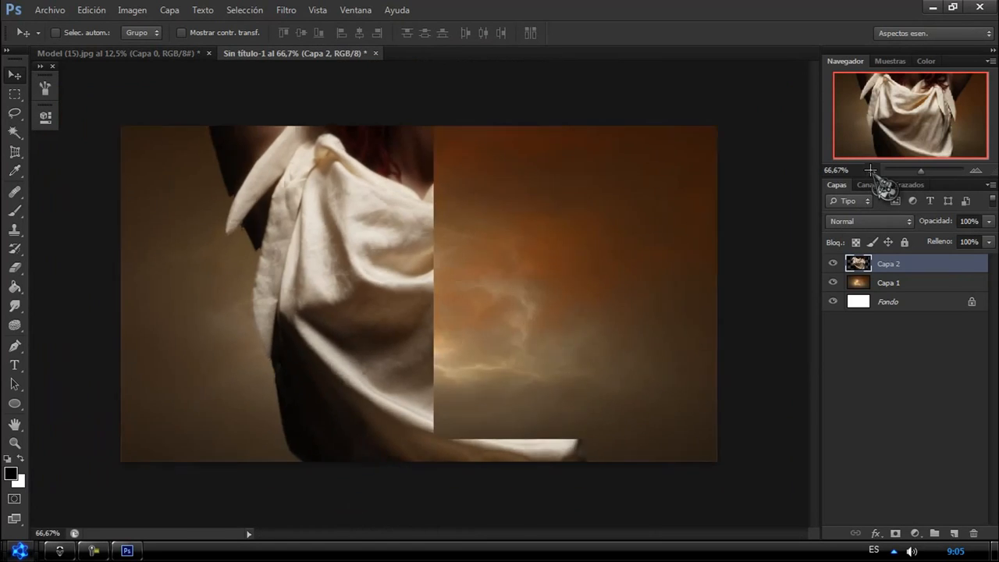
{"action": "left_click", "coordinate": [871, 170]}
{"action": "left_click", "coordinate": [871, 170]}
{"action": "left_click", "coordinate": [871, 170]}
{"action": "left_click", "coordinate": [872, 170]}
{"action": "key", "text": "ctrl+t"}
{"action": "left_click_drag", "start_coordinate": [349, 68], "coordinate": [430, 304]}
{"action": "left_click_drag", "start_coordinate": [438, 348], "coordinate": [428, 302]}
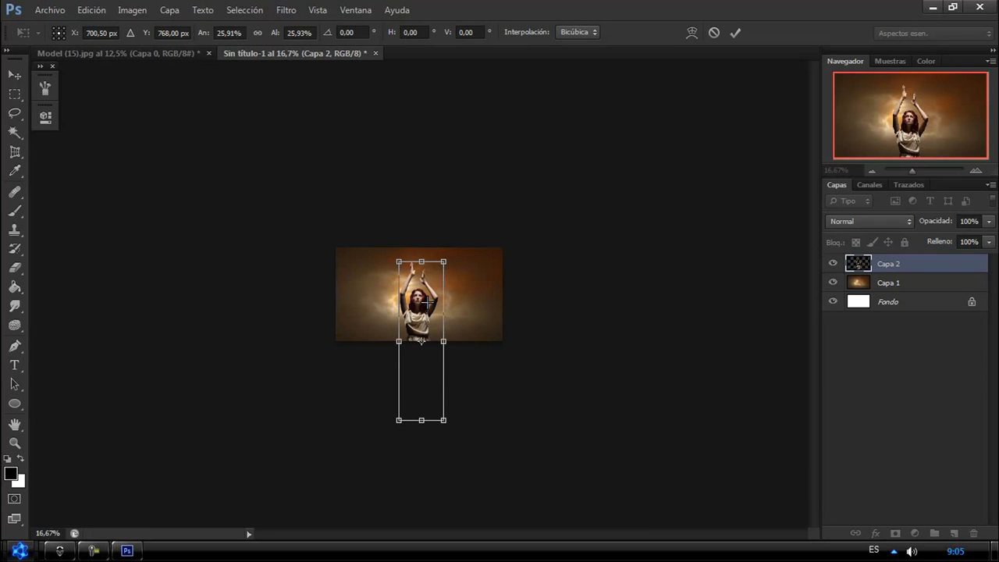
{"action": "key", "text": "Return"}
{"action": "left_click", "coordinate": [833, 170]}
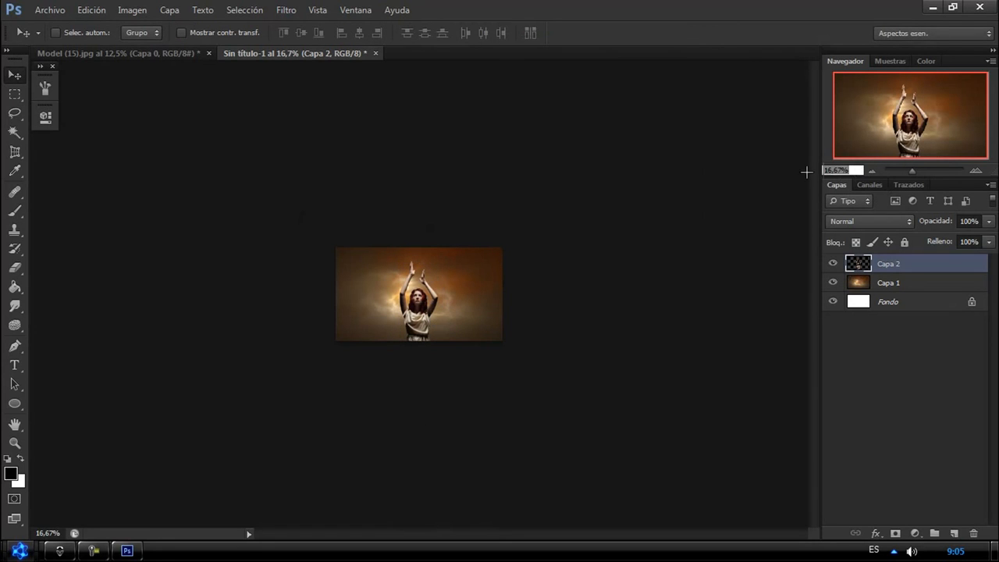
{"action": "type", "text": "75"}
{"action": "key", "text": "Return"}
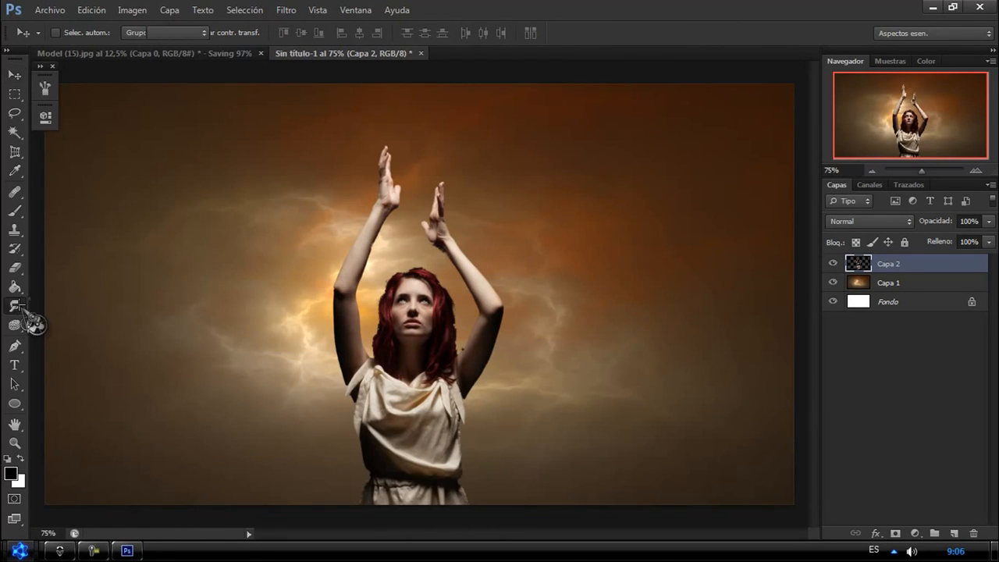
Soften the jagged edges of the model's hair from crown to shoulders using the Smudge tool at 13 px and 50% intensity
{"action": "left_click", "coordinate": [15, 306]}
{"action": "right_click", "coordinate": [193, 228]}
{"action": "left_click_drag", "start_coordinate": [230, 266], "coordinate": [219, 262]}
{"action": "key", "text": "Return"}
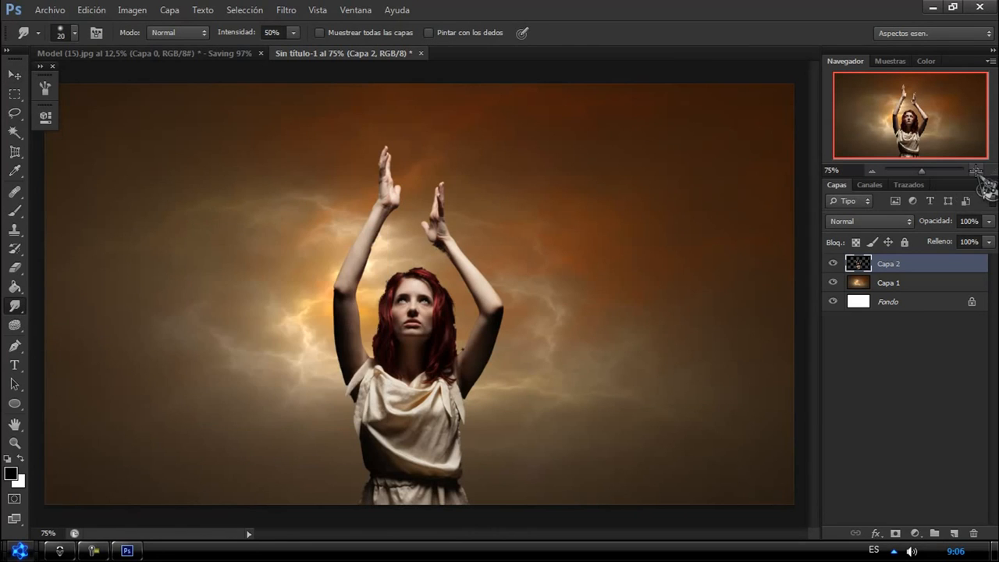
{"action": "left_click", "coordinate": [975, 170]}
{"action": "left_click", "coordinate": [975, 170]}
{"action": "left_click", "coordinate": [976, 170]}
{"action": "left_click", "coordinate": [975, 171]}
{"action": "left_click", "coordinate": [913, 116]}
{"action": "right_click", "coordinate": [558, 189]}
{"action": "left_click_drag", "start_coordinate": [563, 229], "coordinate": [551, 230]}
{"action": "key", "text": "Return"}
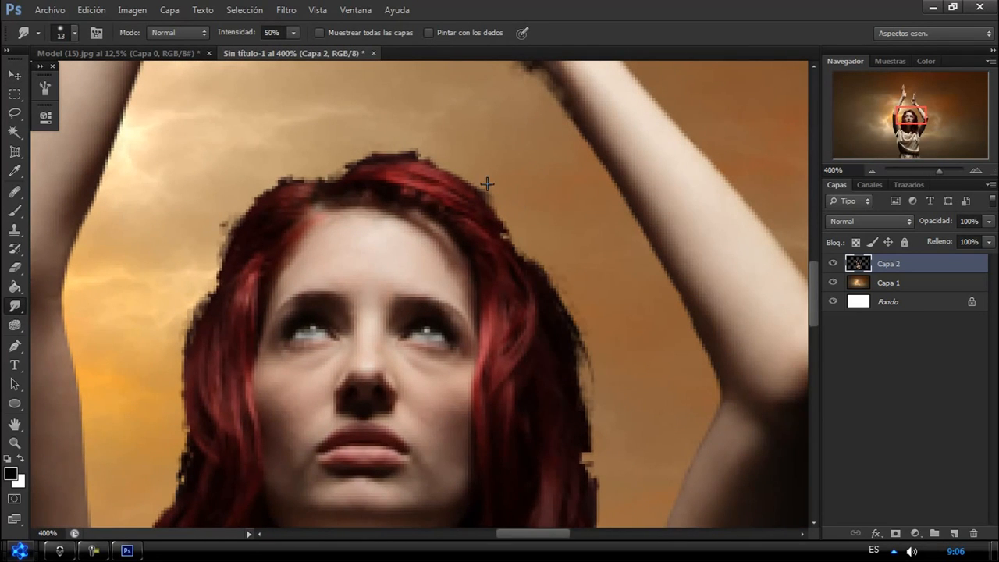
{"action": "mouse_move", "coordinate": [329, 171]}
{"action": "left_mouse_down"}
{"action": "mouse_move", "coordinate": [225, 235]}
{"action": "mouse_move", "coordinate": [179, 362]}
{"action": "mouse_move", "coordinate": [177, 508]}
{"action": "left_mouse_up"}
{"action": "mouse_move", "coordinate": [544, 264]}
{"action": "left_mouse_down"}
{"action": "mouse_move", "coordinate": [585, 351]}
{"action": "mouse_move", "coordinate": [597, 411]}
{"action": "left_mouse_up"}
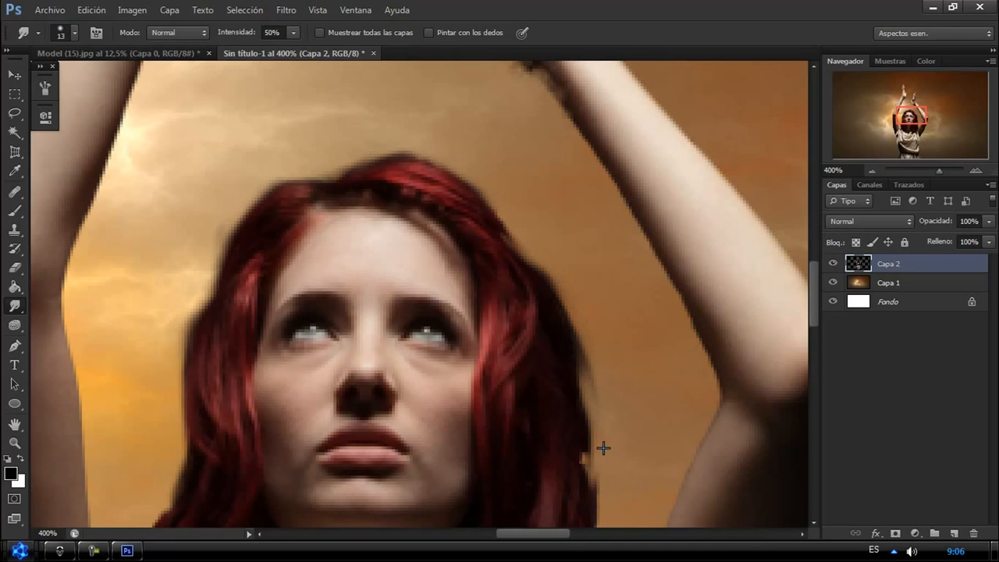
{"action": "left_click_drag", "start_coordinate": [915, 119], "coordinate": [915, 128]}
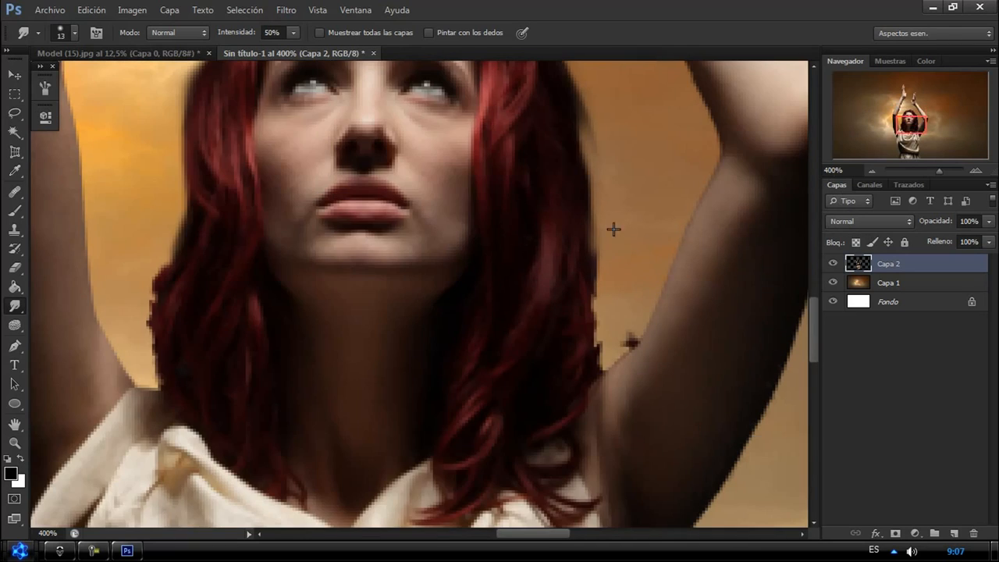
{"action": "left_click_drag", "start_coordinate": [167, 249], "coordinate": [149, 346]}
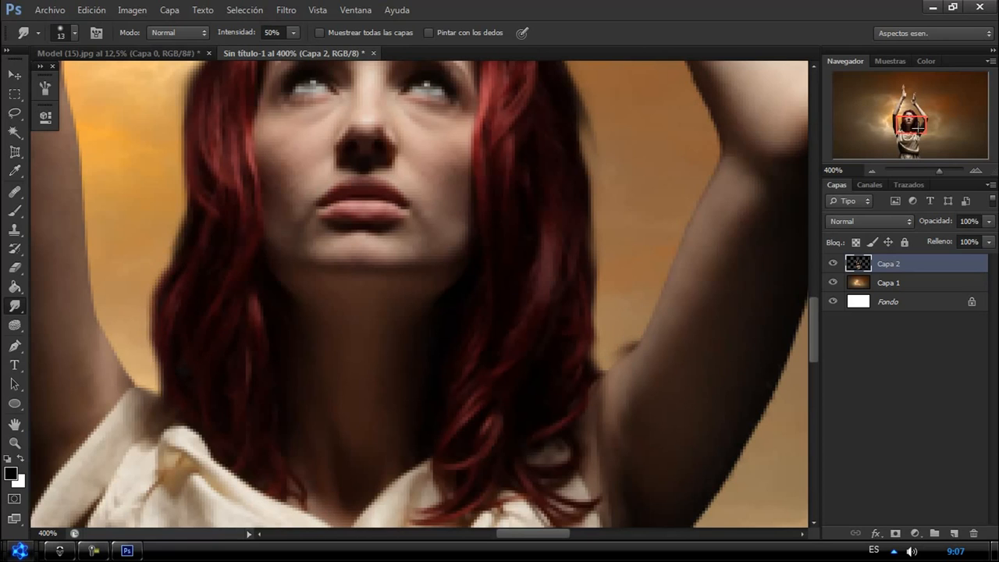
Erase the dark fringe beneath the lower hand's wrist with a 10 px eraser, and smudge the inner edge of the other forearm smooth
{"action": "left_click_drag", "start_coordinate": [918, 123], "coordinate": [917, 105]}
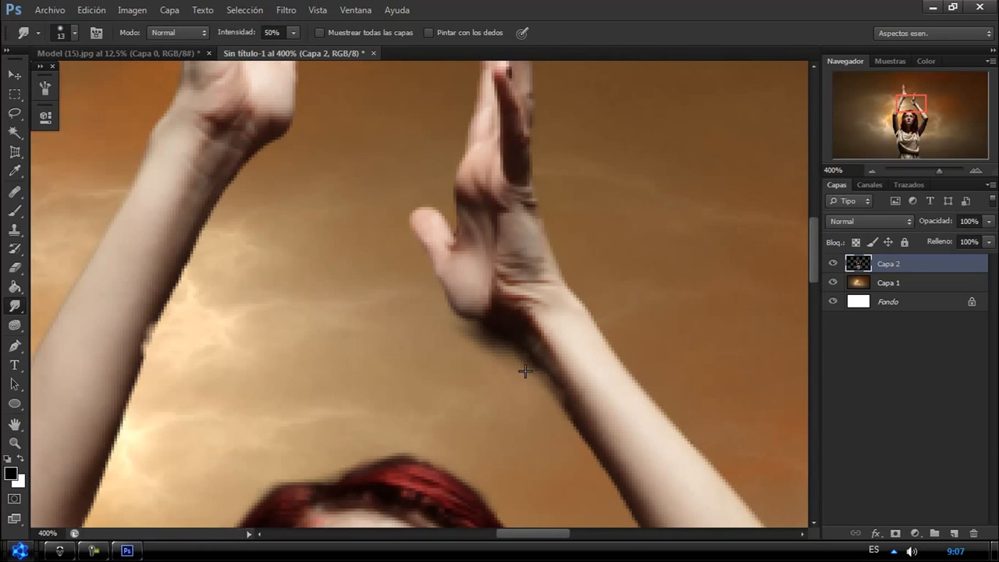
{"action": "left_click", "coordinate": [14, 267]}
{"action": "right_click", "coordinate": [404, 302]}
{"action": "left_click", "coordinate": [371, 258]}
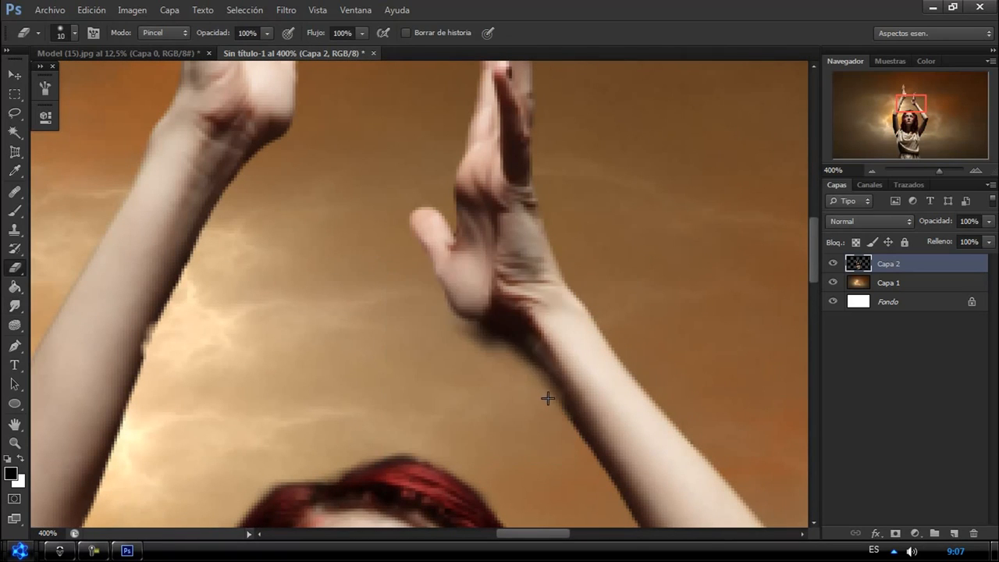
{"action": "left_click_drag", "start_coordinate": [548, 398], "coordinate": [468, 332]}
{"action": "left_click", "coordinate": [15, 306]}
{"action": "left_click", "coordinate": [177, 307]}
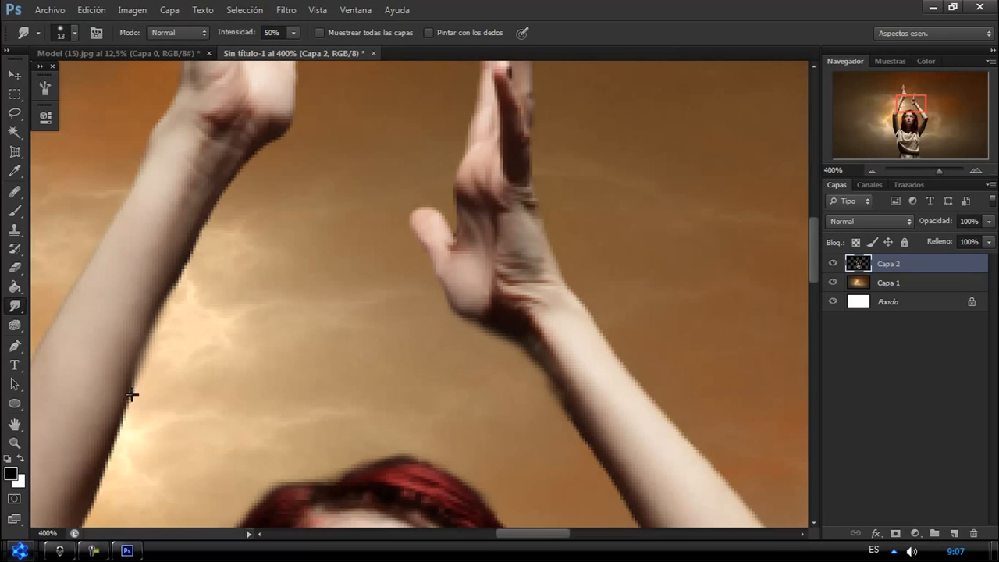
Place the chrome dragon from Dragon (43).png above the model in Sin título-1 and set its layer's blend mode to Trama
{"action": "left_click", "coordinate": [872, 170]}
{"action": "left_click", "coordinate": [872, 170]}
{"action": "left_click", "coordinate": [872, 170]}
{"action": "left_click", "coordinate": [872, 170]}
{"action": "left_click", "coordinate": [14, 75]}
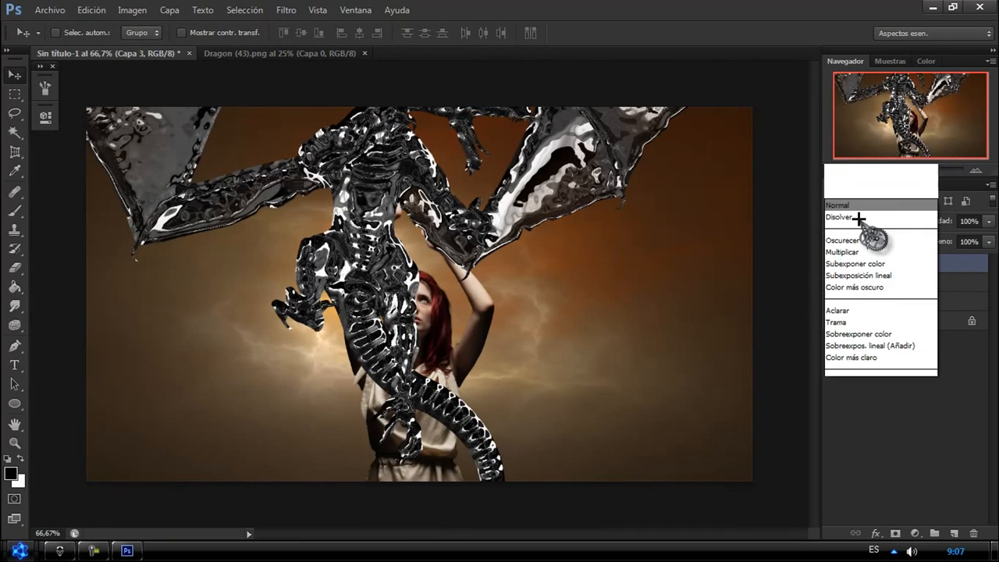
{"action": "left_click", "coordinate": [843, 320]}
{"action": "left_click", "coordinate": [868, 221]}
{"action": "left_click", "coordinate": [842, 112]}
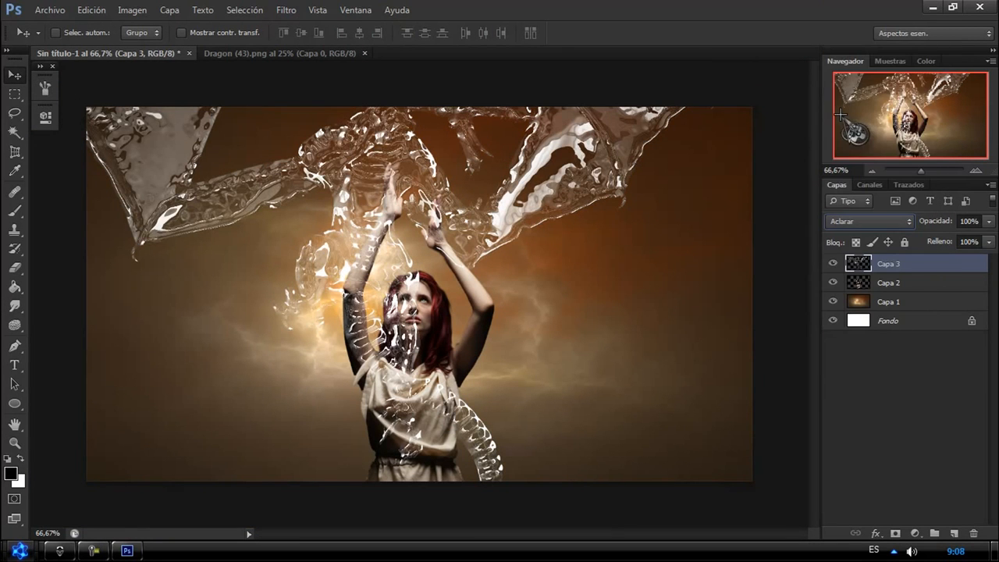
{"action": "left_click", "coordinate": [868, 221]}
{"action": "left_click", "coordinate": [842, 126]}
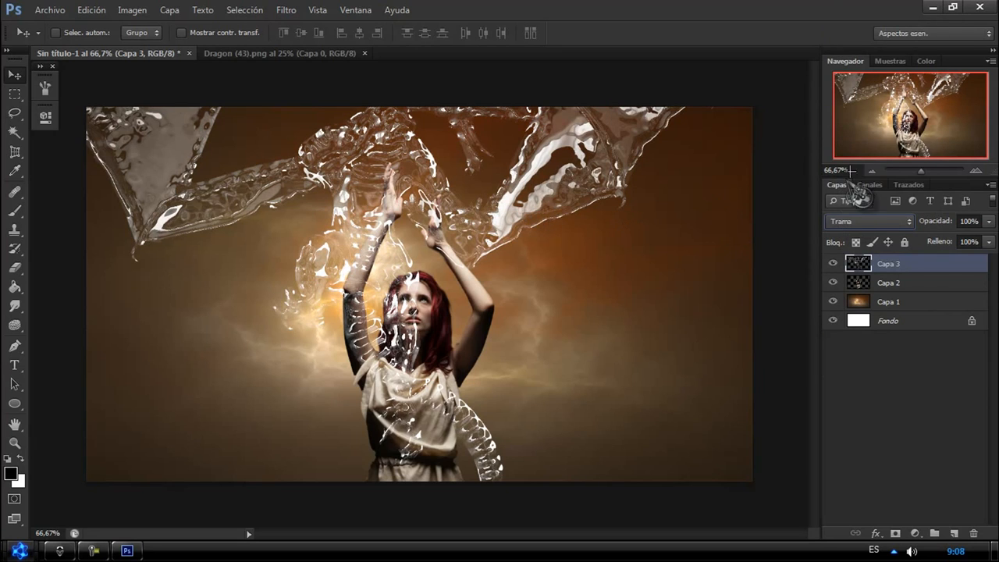
Scale the dragon to about 31.8% and position it beside the model's raised arms, in the empty sky on the right
{"action": "left_click", "coordinate": [872, 171]}
{"action": "left_click", "coordinate": [872, 170]}
{"action": "key", "text": "ctrl+t"}
{"action": "left_click_drag", "start_coordinate": [591, 477], "coordinate": [289, 134]}
{"action": "left_click_drag", "start_coordinate": [270, 117], "coordinate": [439, 257]}
{"action": "mouse_move", "coordinate": [372, 143]}
{"action": "left_mouse_down"}
{"action": "mouse_move", "coordinate": [419, 195]}
{"action": "mouse_move", "coordinate": [383, 155]}
{"action": "left_mouse_up"}
{"action": "left_click_drag", "start_coordinate": [431, 239], "coordinate": [524, 337]}
{"action": "left_click_drag", "start_coordinate": [475, 255], "coordinate": [426, 225]}
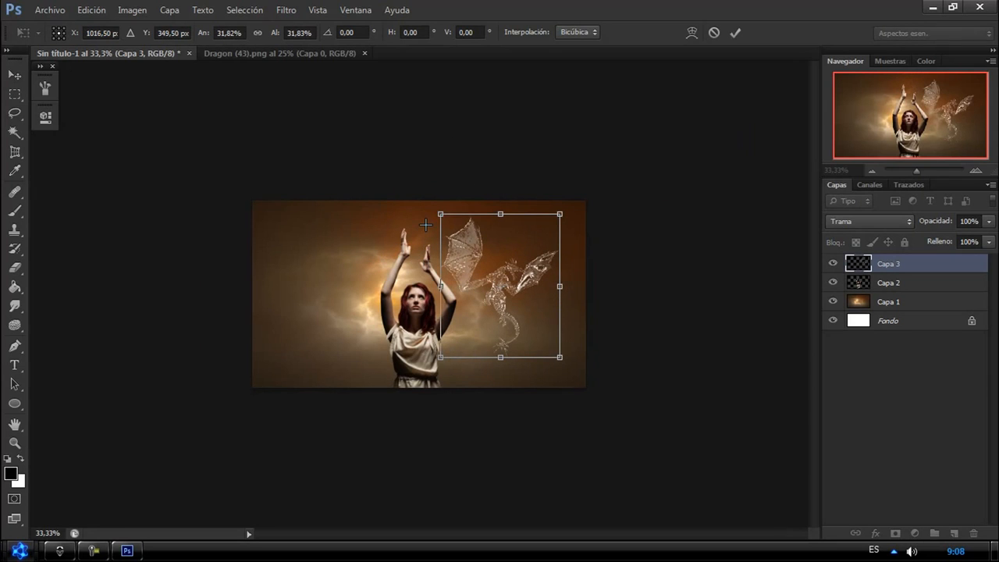
{"action": "key", "text": "Return"}
{"action": "left_click", "coordinate": [975, 170]}
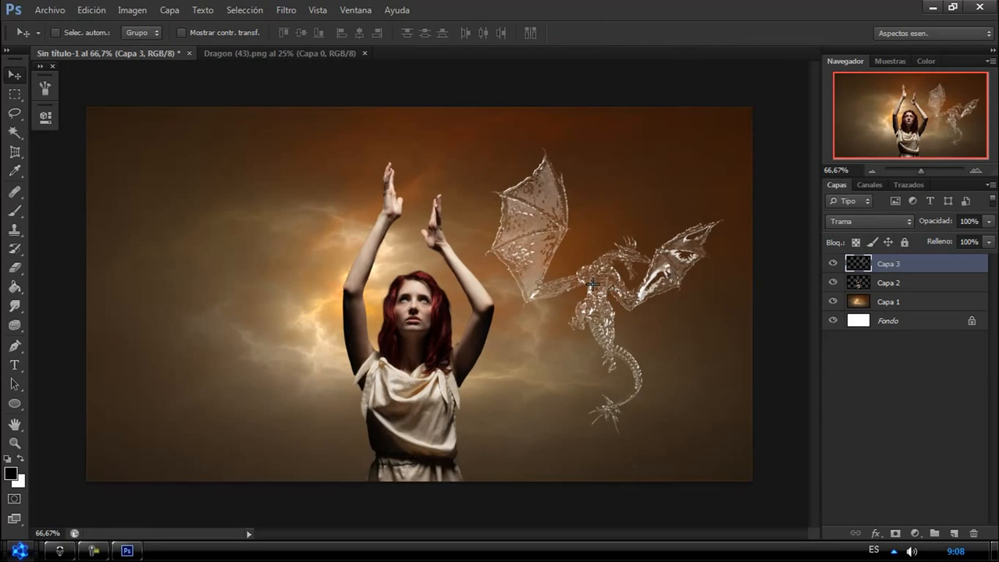
Smudge the dragon's head and its smaller right-hand wing with a 168 px brush at 50% intensity for a fluid look
{"action": "left_click", "coordinate": [14, 306]}
{"action": "right_click", "coordinate": [496, 173]}
{"action": "key", "text": "Escape"}
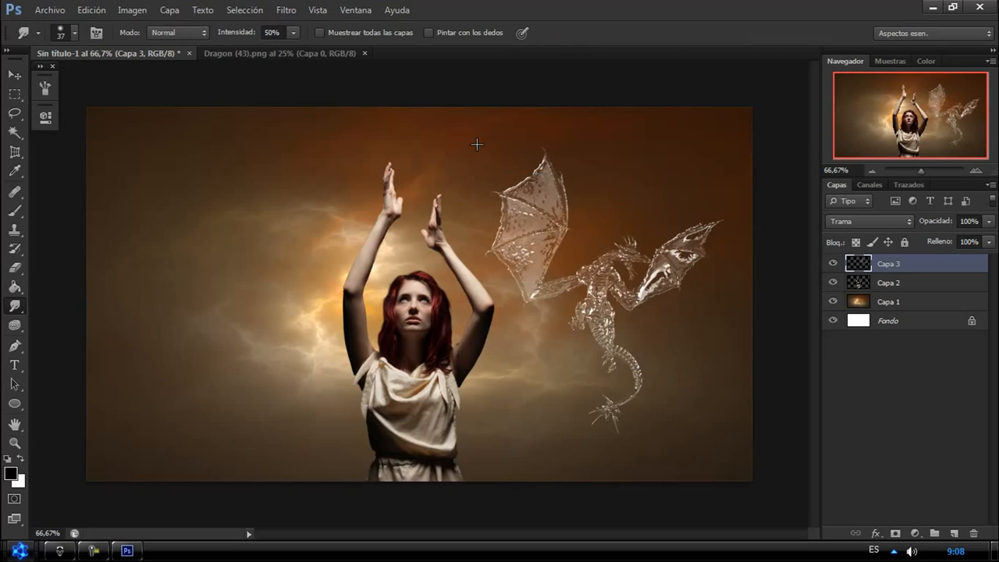
{"action": "right_click", "coordinate": [651, 192]}
{"action": "left_click", "coordinate": [710, 221]}
{"action": "key", "text": "Return"}
{"action": "left_click_drag", "start_coordinate": [646, 275], "coordinate": [627, 261]}
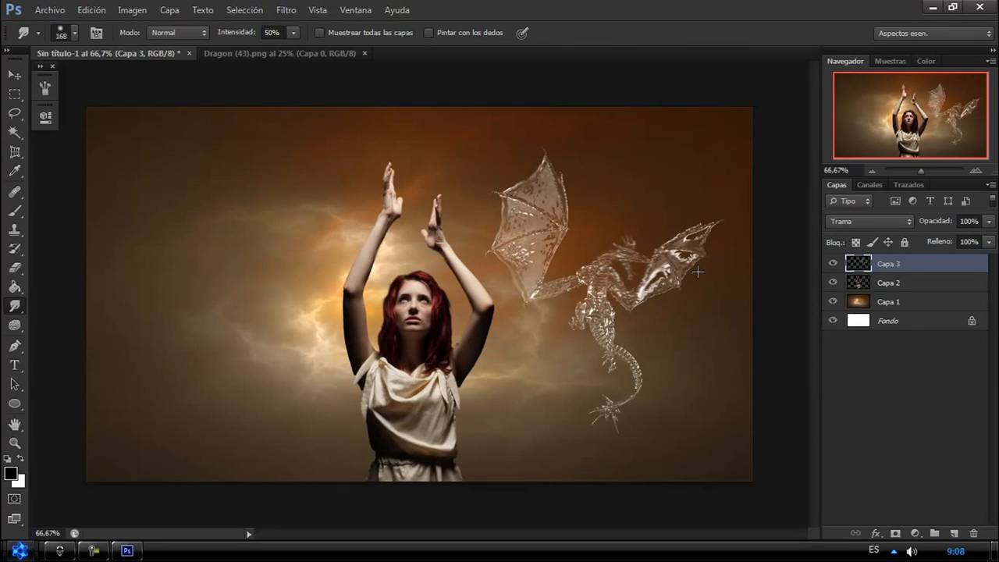
{"action": "left_click_drag", "start_coordinate": [697, 271], "coordinate": [684, 243]}
Create a new layer above the dragon and set up the 2477 splash brush in white at 288 px
{"action": "left_click", "coordinate": [14, 74]}
{"action": "left_click", "coordinate": [953, 533]}
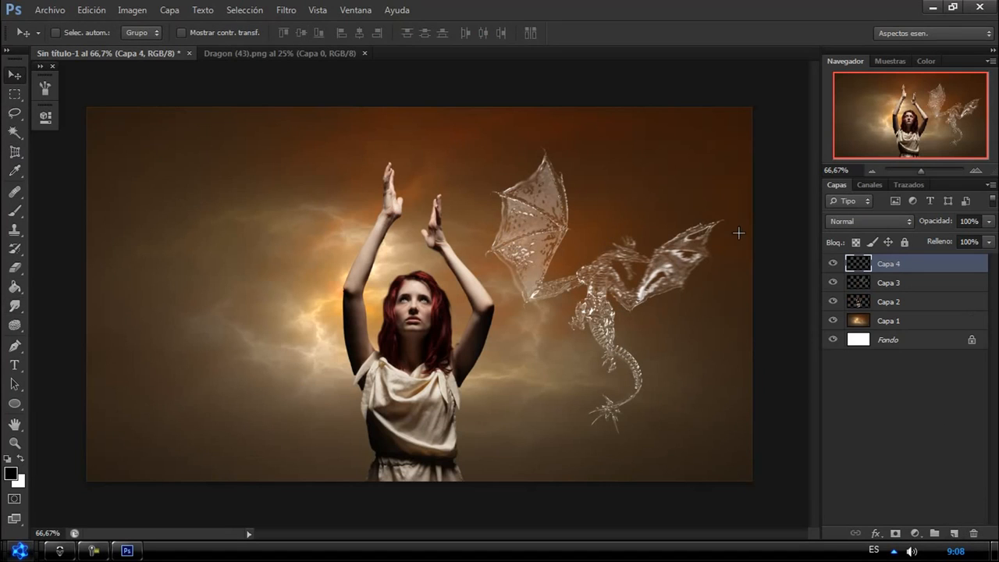
{"action": "right_click", "coordinate": [14, 211]}
{"action": "left_click", "coordinate": [20, 458]}
{"action": "right_click", "coordinate": [178, 285]}
{"action": "scroll", "coordinate": [355, 422], "scroll_direction": "down", "scroll_amount": 8}
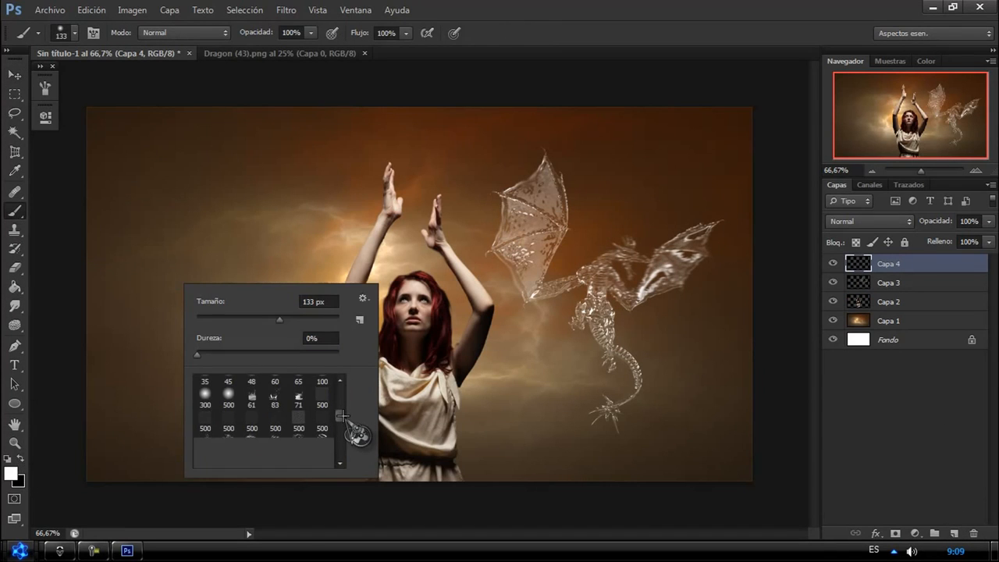
{"action": "left_click", "coordinate": [227, 415]}
{"action": "left_click", "coordinate": [278, 318]}
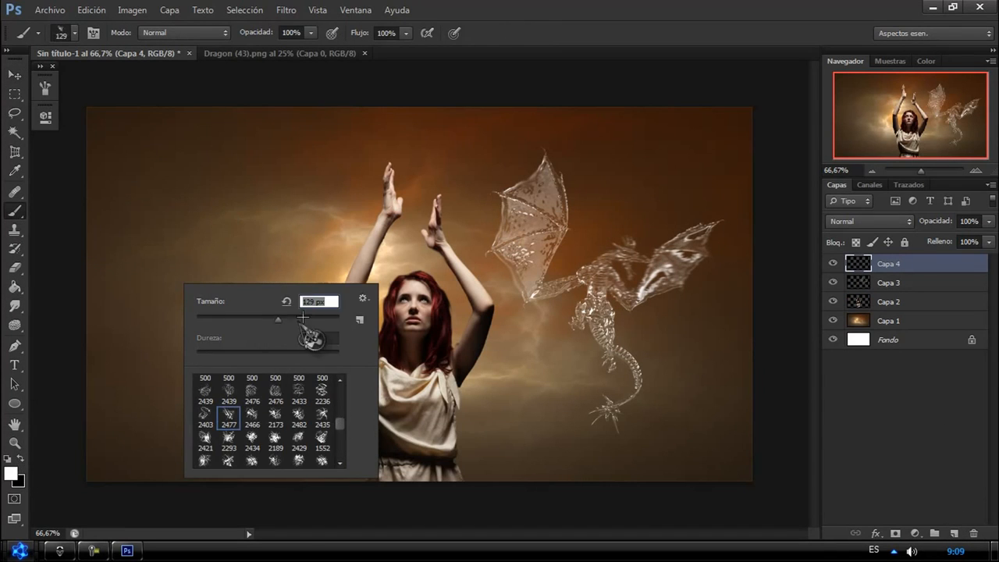
{"action": "left_click", "coordinate": [306, 319]}
Stamp a trial splash, undo it, and stamp a white splash again in the empty sky left of the model
{"action": "left_click", "coordinate": [213, 193]}
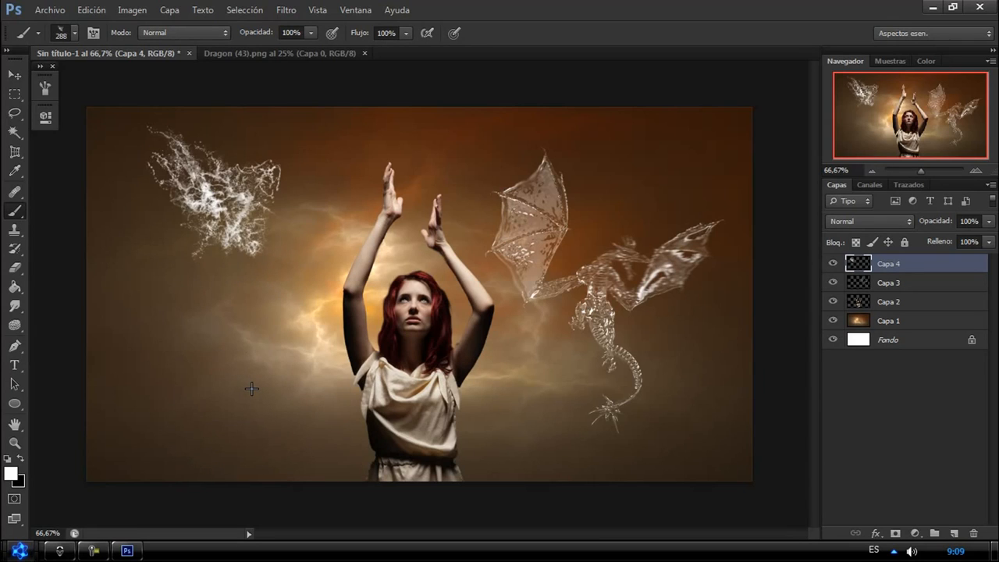
{"action": "key", "text": "ctrl+z"}
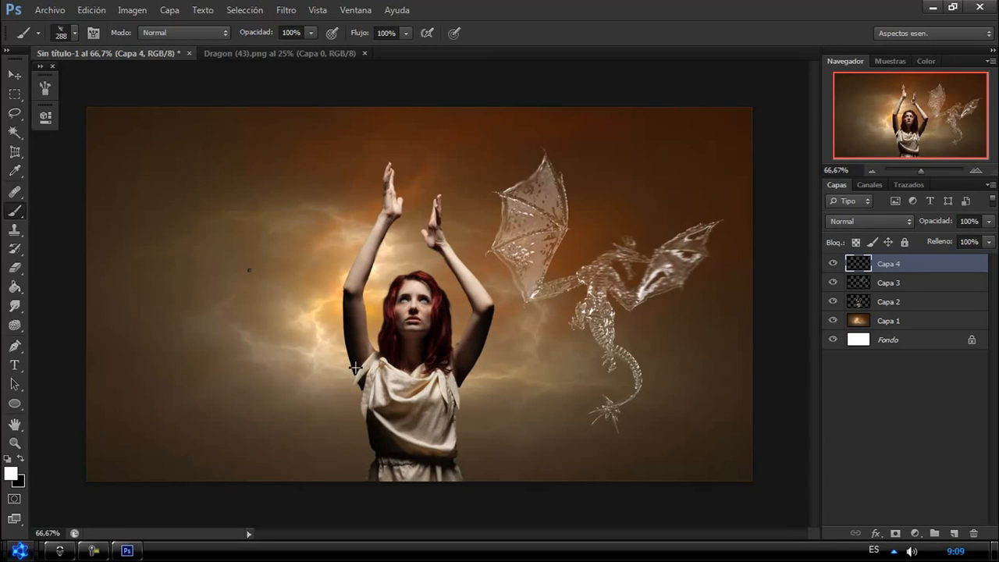
{"action": "right_click", "coordinate": [286, 304]}
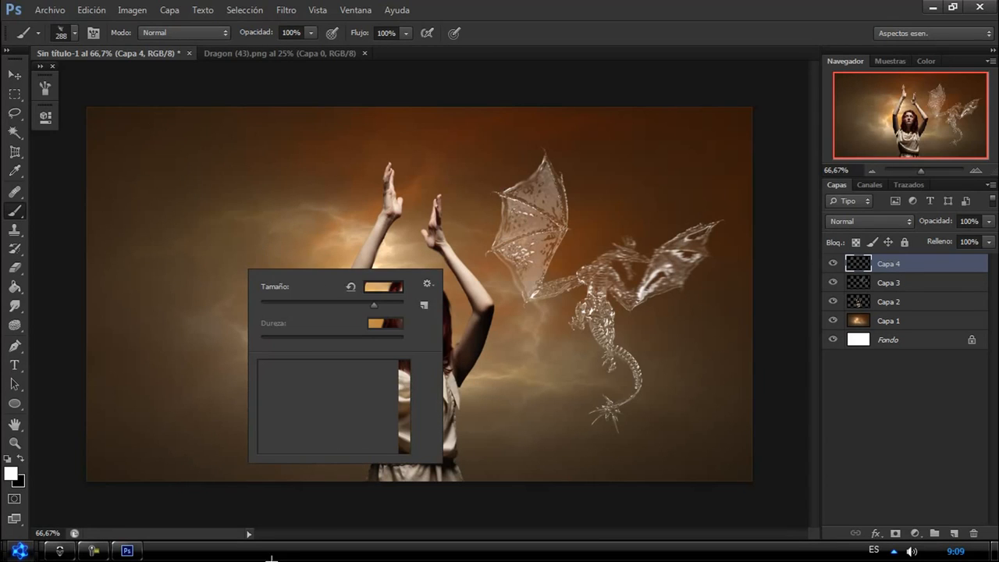
{"action": "key", "text": "Return"}
{"action": "left_click", "coordinate": [207, 225]}
Move the splash over the dragon's larger left-hand wing and rotate it to about 17.65°
{"action": "key", "text": "v"}
{"action": "mouse_move", "coordinate": [196, 218]}
{"action": "left_mouse_down"}
{"action": "mouse_move", "coordinate": [534, 193]}
{"action": "mouse_move", "coordinate": [490, 202]}
{"action": "left_mouse_up"}
{"action": "key", "text": "ctrl+t"}
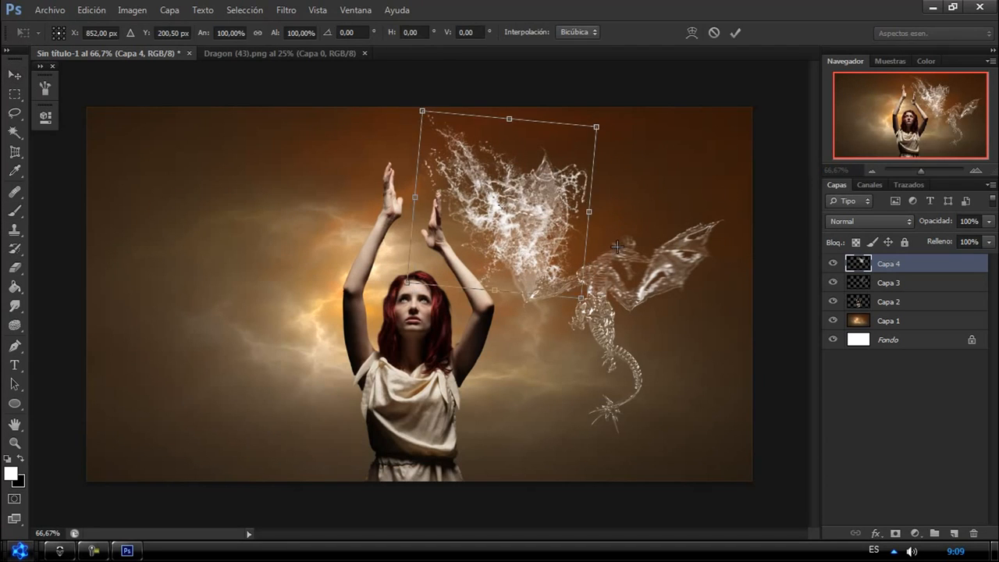
{"action": "left_click_drag", "start_coordinate": [606, 183], "coordinate": [607, 225]}
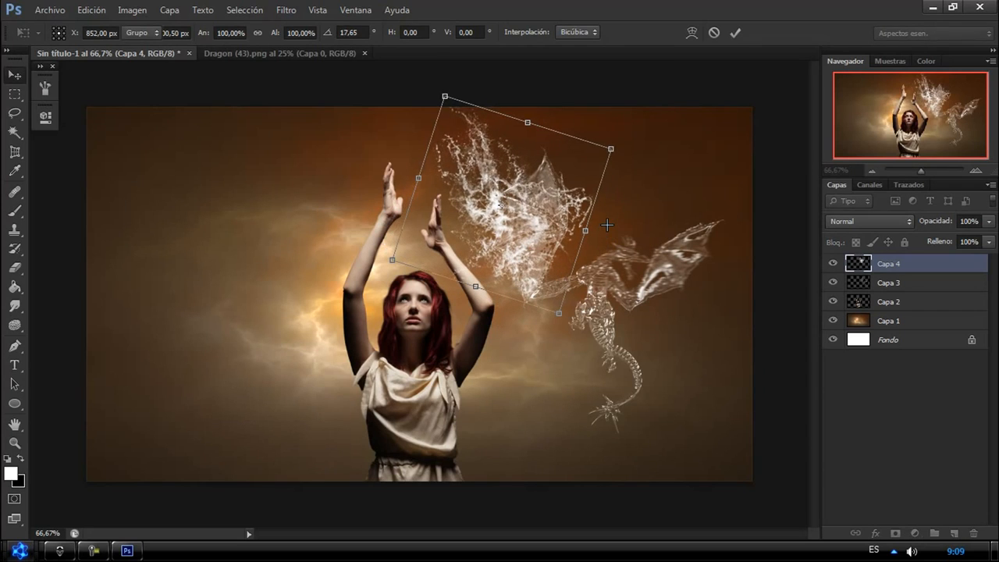
{"action": "key", "text": "Return"}
Duplicate the splash layer, flip the copy horizontally and scale it down for the smaller wing
{"action": "key", "text": "ctrl+j"}
{"action": "key", "text": "ctrl+t"}
{"action": "right_click", "coordinate": [551, 214]}
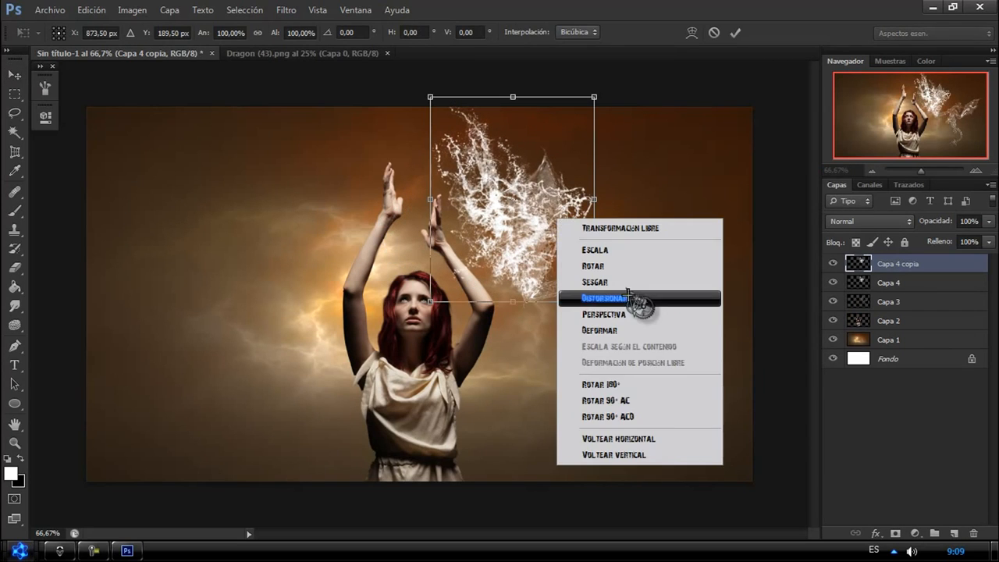
{"action": "left_click", "coordinate": [656, 435]}
{"action": "left_click_drag", "start_coordinate": [598, 94], "coordinate": [524, 134]}
{"action": "left_click_drag", "start_coordinate": [575, 220], "coordinate": [579, 287]}
{"action": "key", "text": "Return"}
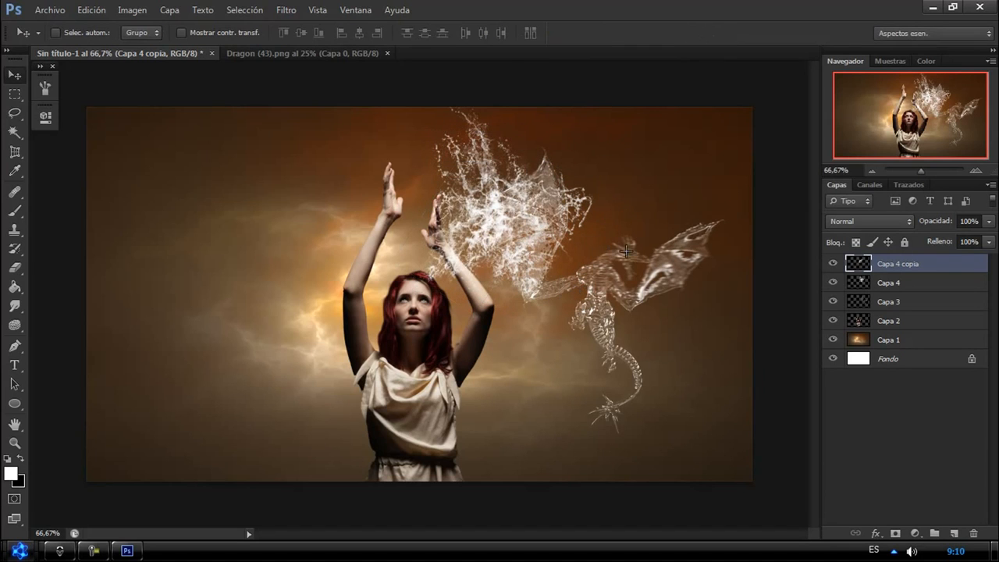
Place the flipped splash over the dragon's smaller right-hand wing and rotate it slightly to follow the wing
{"action": "left_click_drag", "start_coordinate": [515, 214], "coordinate": [726, 242]}
{"action": "key", "text": "ctrl+t"}
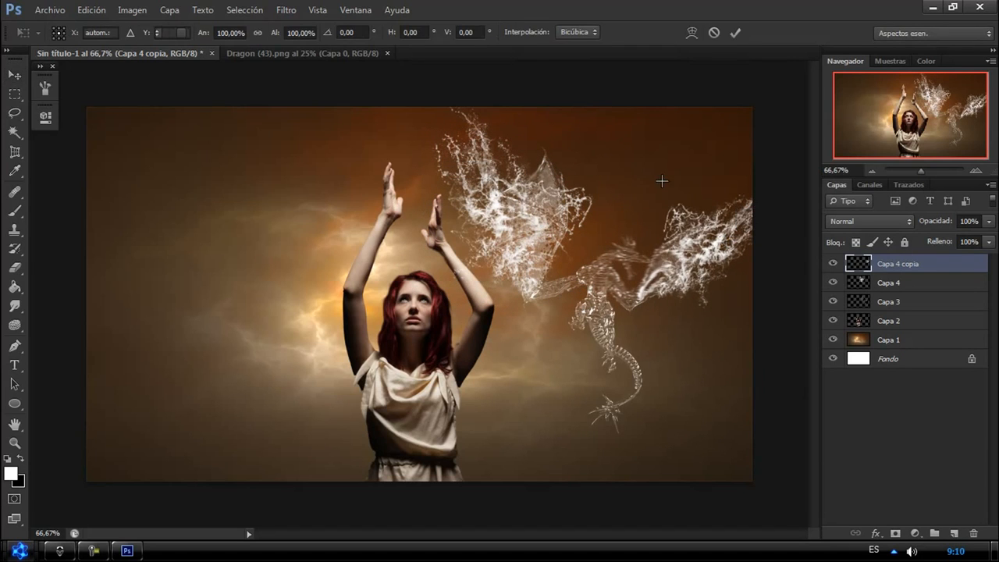
{"action": "left_click_drag", "start_coordinate": [661, 181], "coordinate": [685, 158]}
{"action": "key", "text": "Return"}
Merge the two splash layers, set the merged layer's opacity to 51%, and try Trama before returning its blend mode to Normal
{"action": "right_click", "coordinate": [888, 282]}
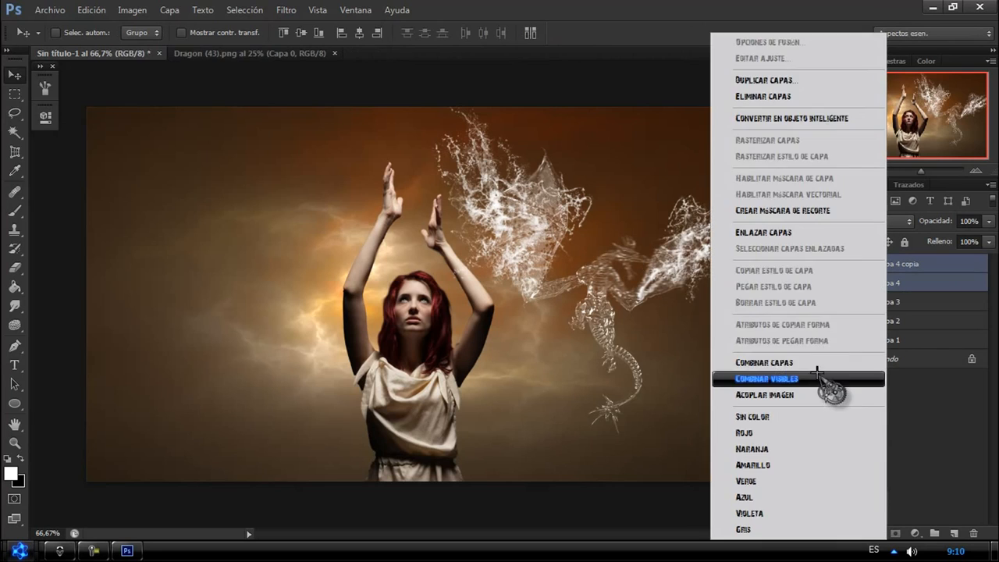
{"action": "left_click", "coordinate": [820, 380]}
{"action": "left_click", "coordinate": [889, 220]}
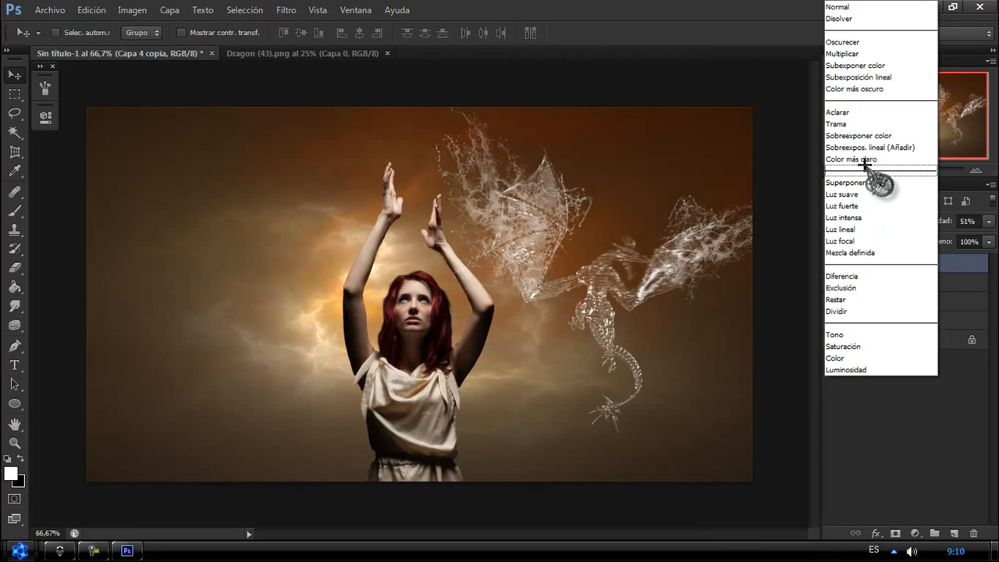
{"action": "left_click", "coordinate": [843, 156]}
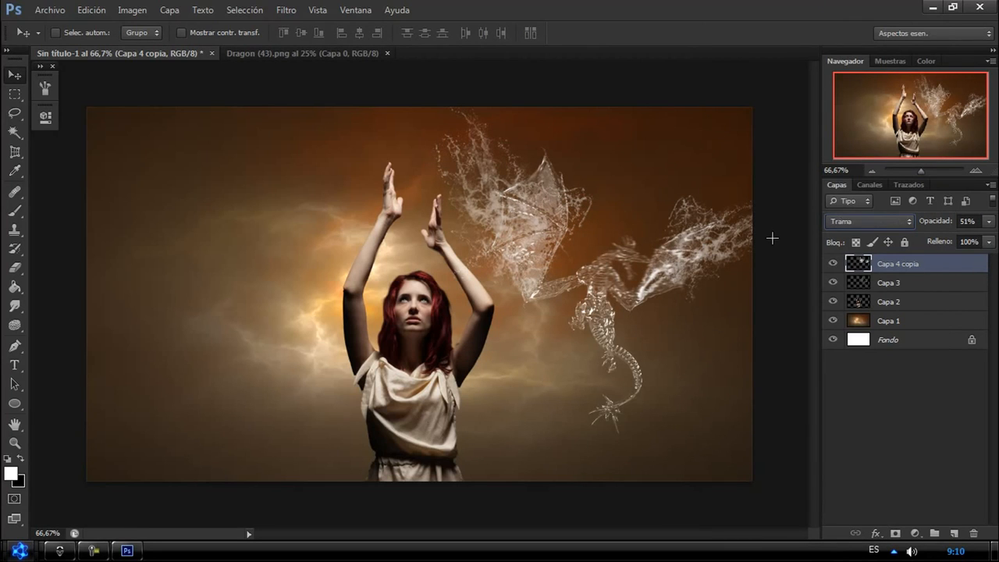
{"action": "left_click", "coordinate": [868, 221]}
{"action": "left_click", "coordinate": [843, 8]}
Duplicate the dragon layer Capa 3 and set the copy's blend mode to Aclarar
{"action": "left_click", "coordinate": [874, 278]}
{"action": "left_click_drag", "start_coordinate": [896, 282], "coordinate": [953, 533]}
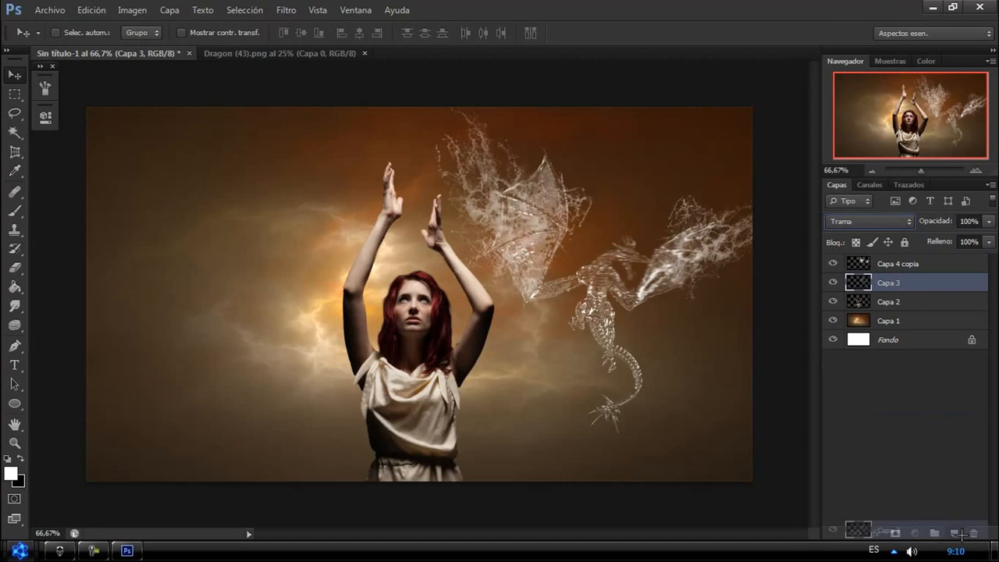
{"action": "left_click", "coordinate": [869, 221]}
{"action": "left_click", "coordinate": [844, 116]}
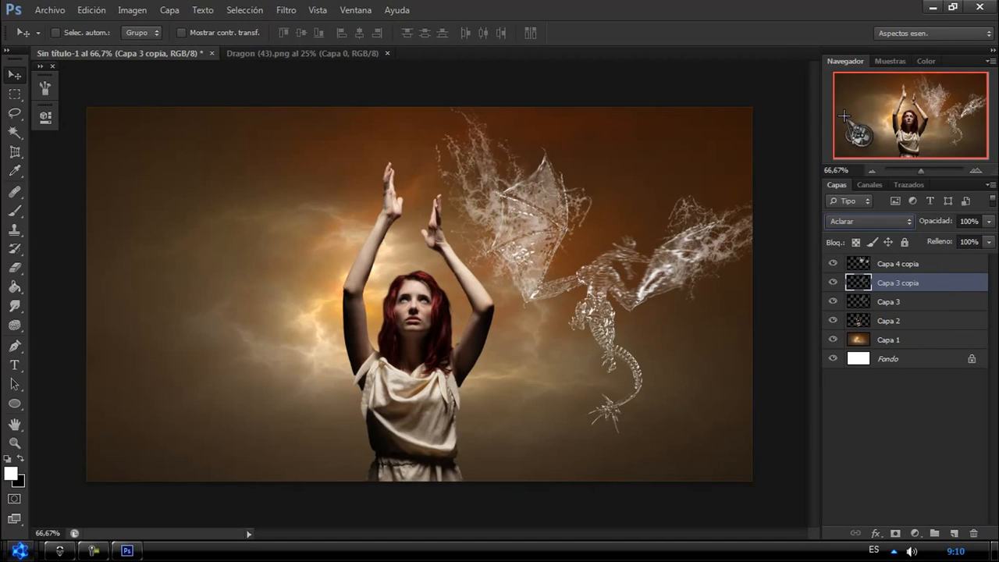
Scale the dragon and splash layers together to about 64%, place them above the model's hands, and move the model down
{"action": "left_click", "coordinate": [886, 265], "text": "ctrl"}
{"action": "left_click", "coordinate": [888, 301], "text": "ctrl"}
{"action": "left_click_drag", "start_coordinate": [701, 262], "coordinate": [412, 286]}
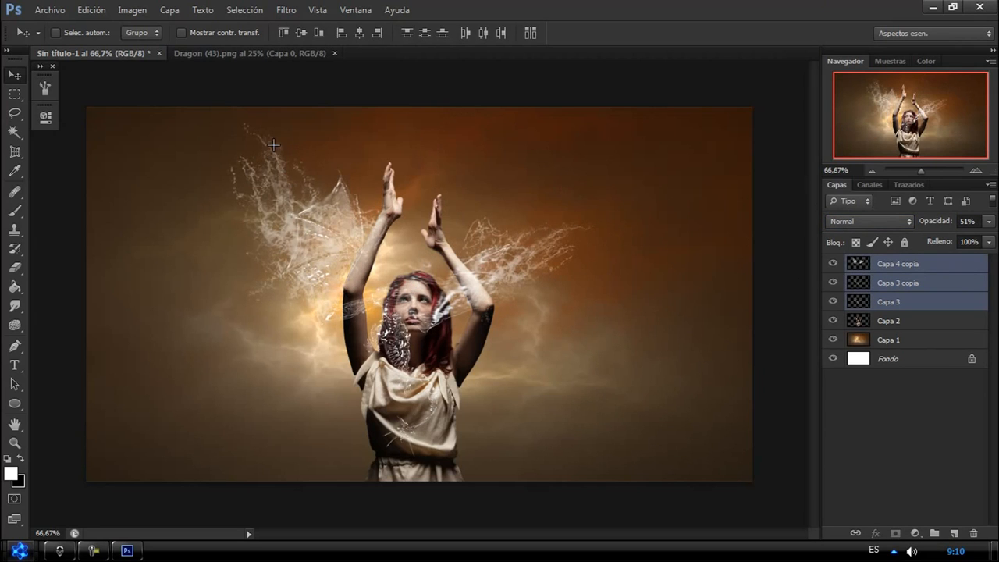
{"action": "key", "text": "ctrl+t"}
{"action": "left_click_drag", "start_coordinate": [224, 117], "coordinate": [341, 40]}
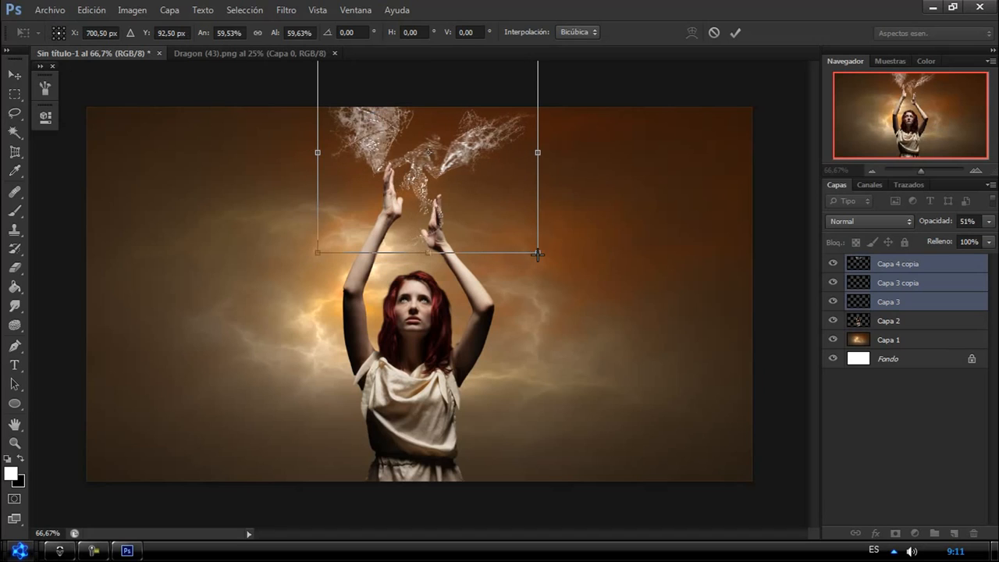
{"action": "left_click_drag", "start_coordinate": [537, 253], "coordinate": [554, 266]}
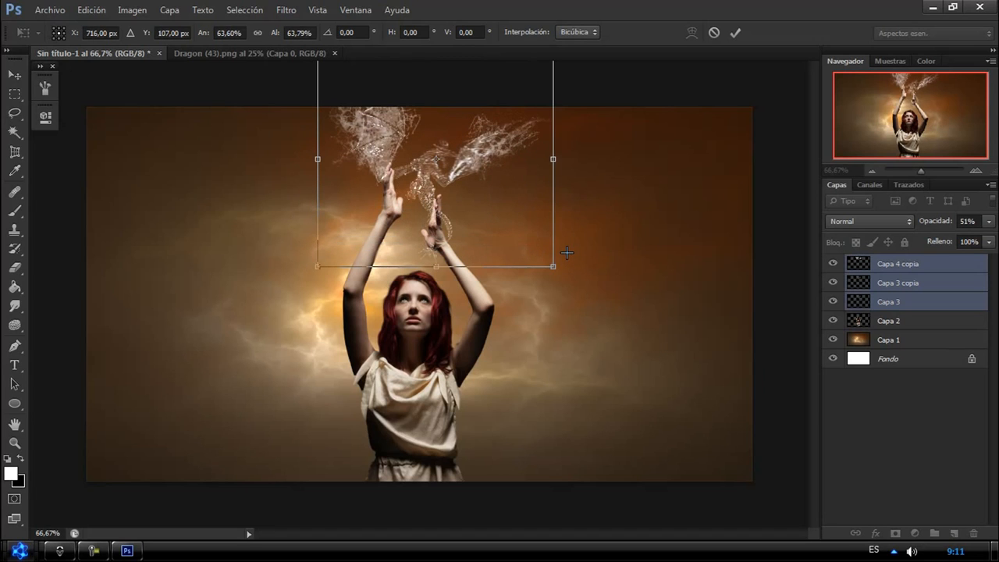
{"action": "left_click_drag", "start_coordinate": [523, 226], "coordinate": [455, 249]}
{"action": "key", "text": "Return"}
{"action": "left_click", "coordinate": [889, 320]}
{"action": "left_click_drag", "start_coordinate": [500, 304], "coordinate": [490, 397]}
Duplicate the dragon and splash layers, merge the copies, and set the merged layer to Trama after trying Aclarar
{"action": "left_click", "coordinate": [897, 263]}
{"action": "left_click", "coordinate": [888, 301], "text": "shift"}
{"action": "key", "text": "ctrl+j"}
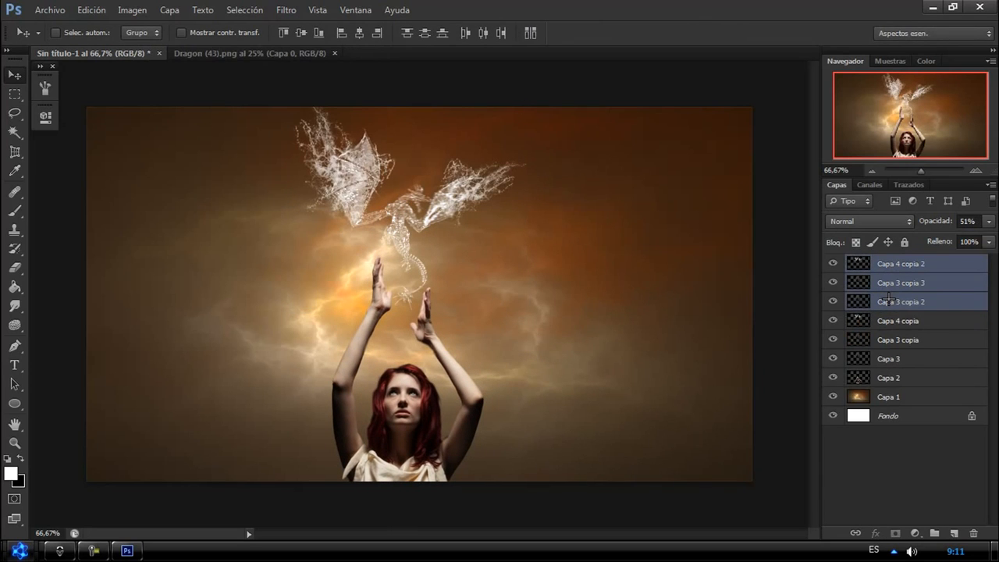
{"action": "right_click", "coordinate": [880, 301]}
{"action": "left_click", "coordinate": [767, 362]}
{"action": "left_click", "coordinate": [868, 221]}
{"action": "left_click", "coordinate": [859, 103]}
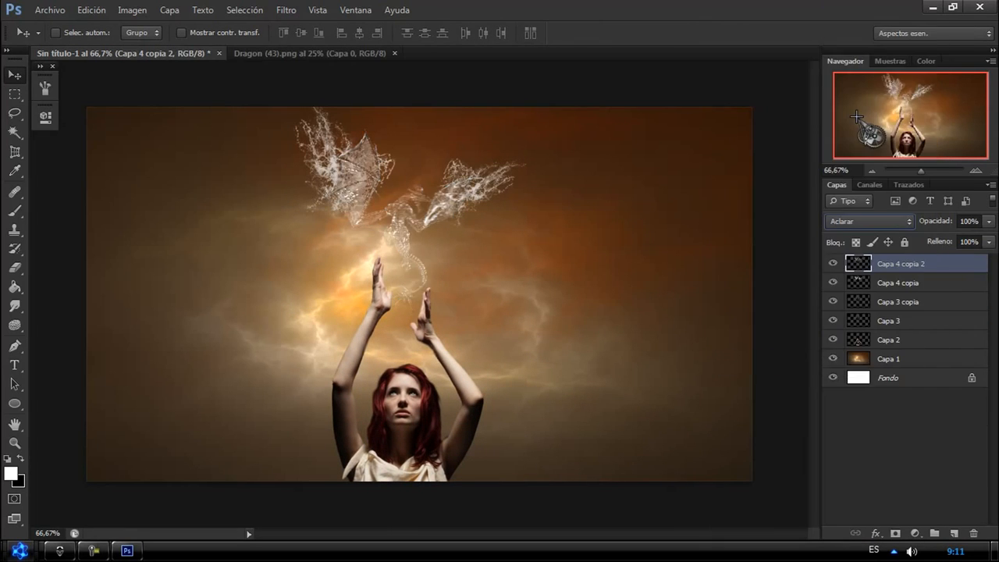
{"action": "key", "text": "Down"}
{"action": "key", "text": "Up"}
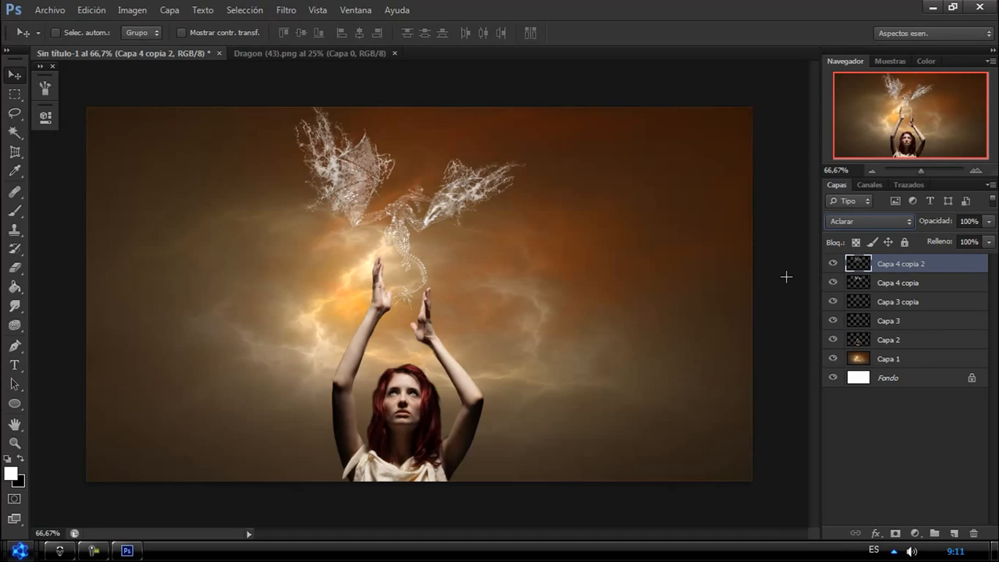
{"action": "key", "text": "Down"}
Close Dragon (43).png and unlock the background layer of Smoke Stock (2).JPG
{"action": "left_click", "coordinate": [352, 53]}
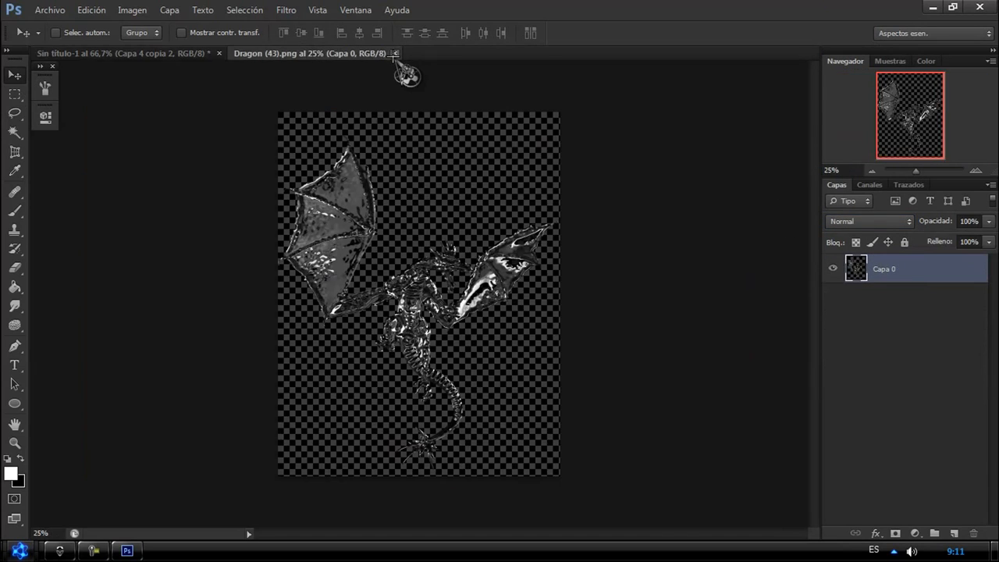
{"action": "left_click", "coordinate": [394, 53]}
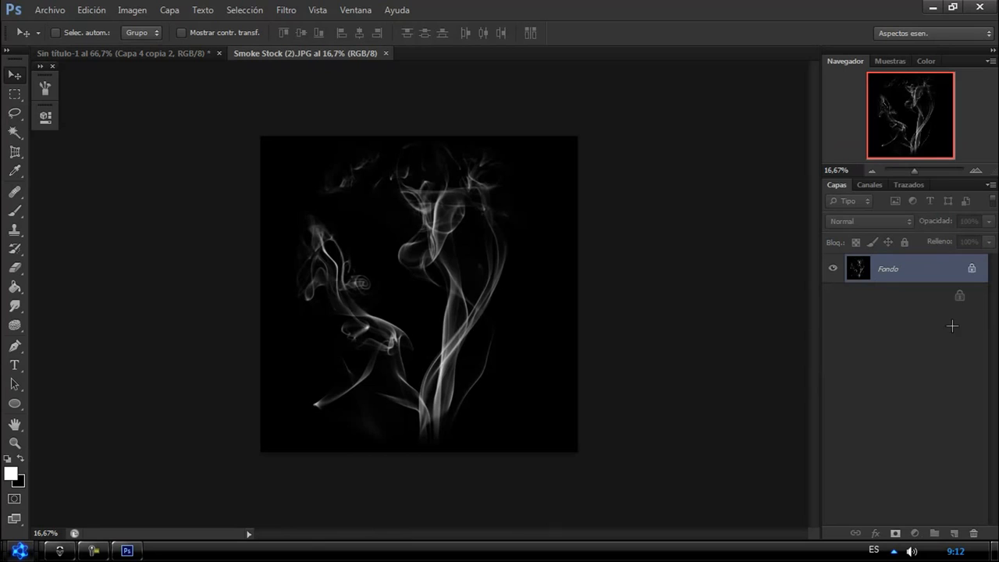
{"action": "left_click_drag", "start_coordinate": [952, 325], "coordinate": [975, 527]}
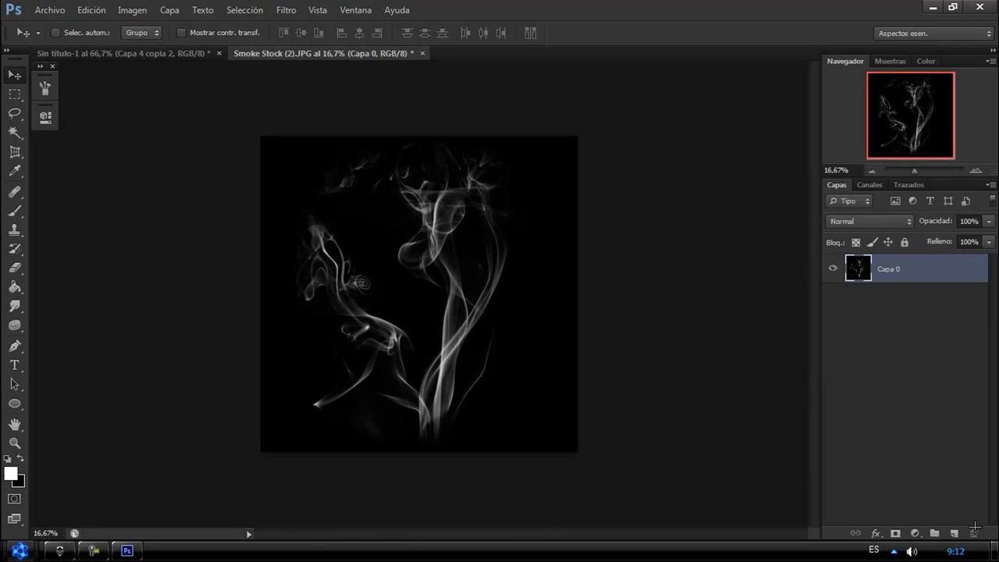
Colorize the smoke blue using Hue/Saturation with a saturation of 43
{"action": "key", "text": "ctrl+u"}
{"action": "left_click", "coordinate": [851, 366]}
{"action": "left_click", "coordinate": [706, 281]}
{"action": "left_click", "coordinate": [689, 316]}
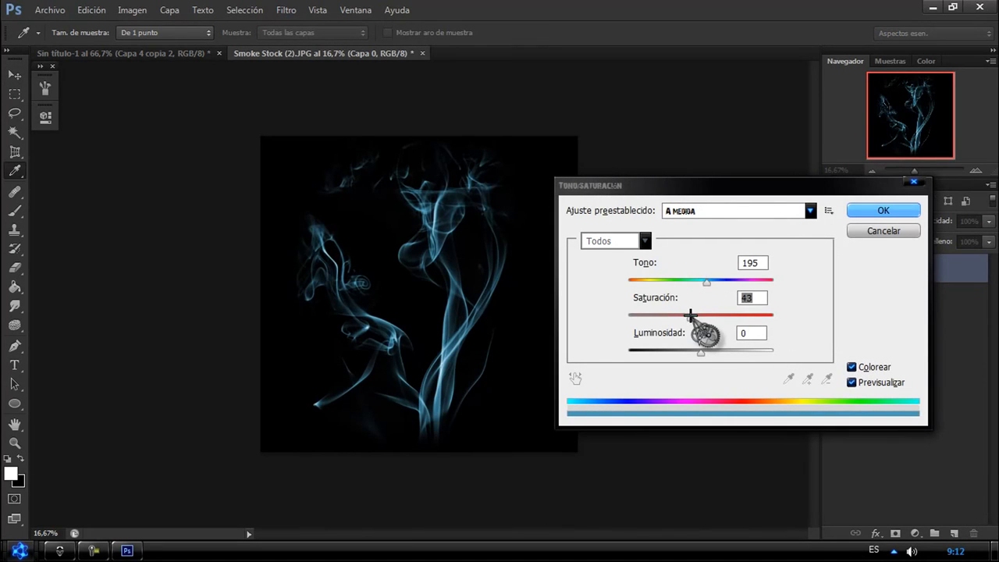
{"action": "left_click", "coordinate": [721, 284]}
{"action": "left_click", "coordinate": [877, 212]}
{"action": "key", "text": "v"}
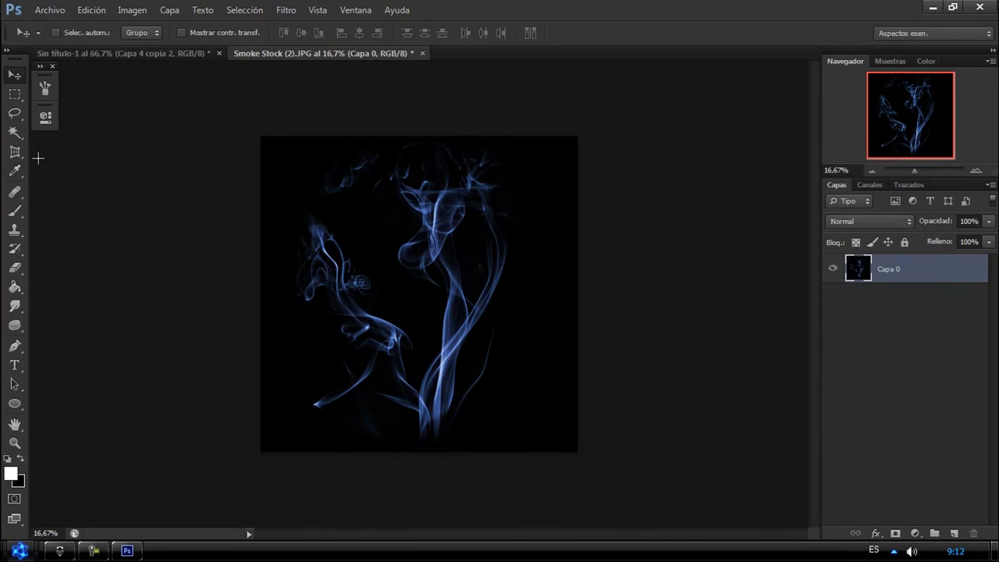
Scale down the blue smoke, bring it into Sin título-1 above the dragon layers, and set its blend mode to Trama
{"action": "key", "text": "ctrl+t"}
{"action": "left_click_drag", "start_coordinate": [578, 450], "coordinate": [358, 283]}
{"action": "key", "text": "Return"}
{"action": "left_click_drag", "start_coordinate": [283, 189], "coordinate": [284, 148]}
{"action": "left_click", "coordinate": [859, 221]}
{"action": "left_click", "coordinate": [838, 124]}
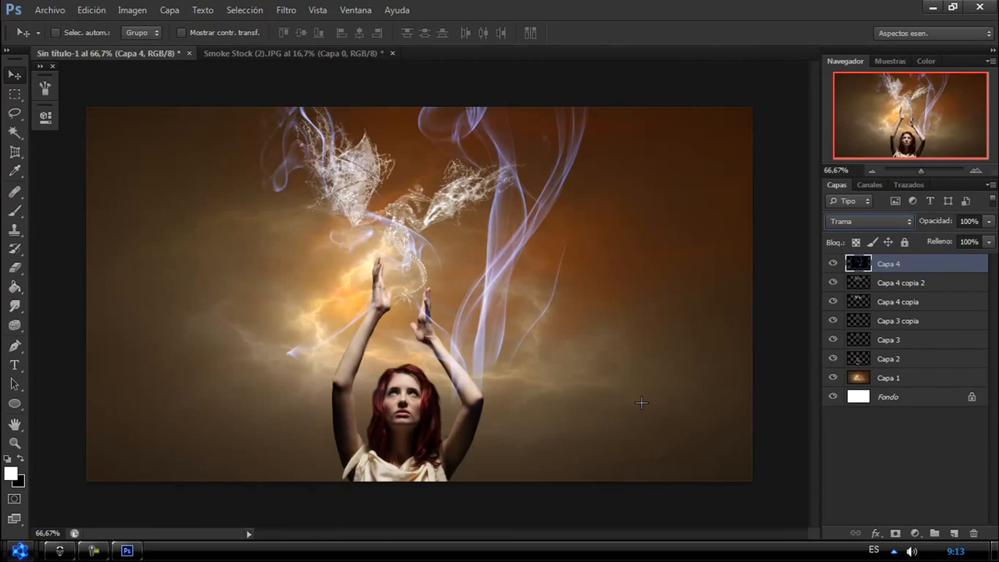
Scale the smoke to about 41%, position it over the dragon's body between the wings, and flip it horizontally
{"action": "key", "text": "ctrl+t"}
{"action": "left_click_drag", "start_coordinate": [697, 426], "coordinate": [412, 136]}
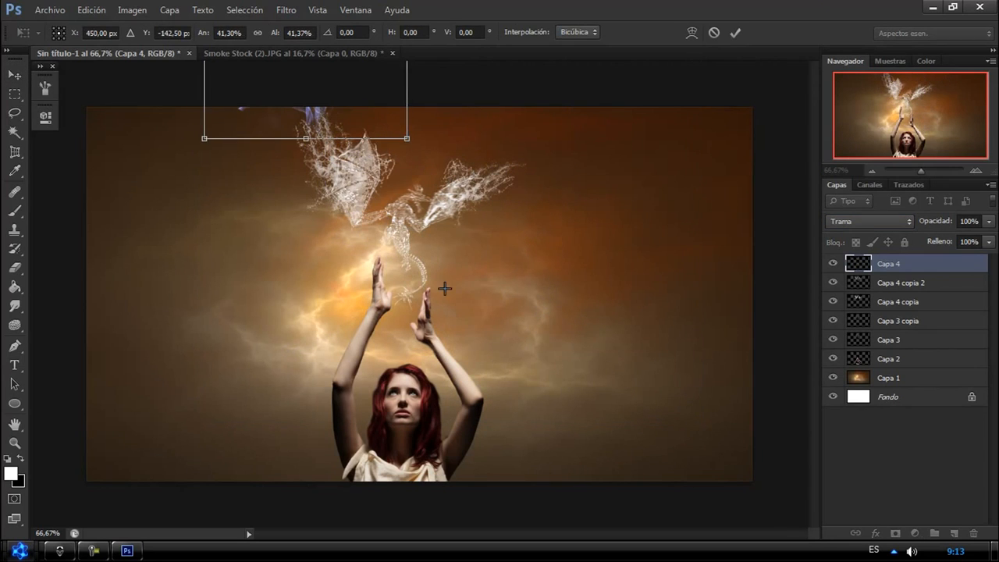
{"action": "left_click_drag", "start_coordinate": [444, 285], "coordinate": [529, 345]}
{"action": "left_click_drag", "start_coordinate": [559, 245], "coordinate": [558, 250]}
{"action": "key", "text": "Return"}
{"action": "mouse_move", "coordinate": [475, 250]}
{"action": "left_mouse_down"}
{"action": "mouse_move", "coordinate": [466, 250]}
{"action": "mouse_move", "coordinate": [505, 250]}
{"action": "mouse_move", "coordinate": [455, 261]}
{"action": "mouse_move", "coordinate": [466, 262]}
{"action": "left_mouse_up"}
{"action": "key", "text": "ctrl+t"}
{"action": "right_click", "coordinate": [443, 233]}
{"action": "left_click", "coordinate": [499, 454]}
{"action": "key", "text": "Return"}
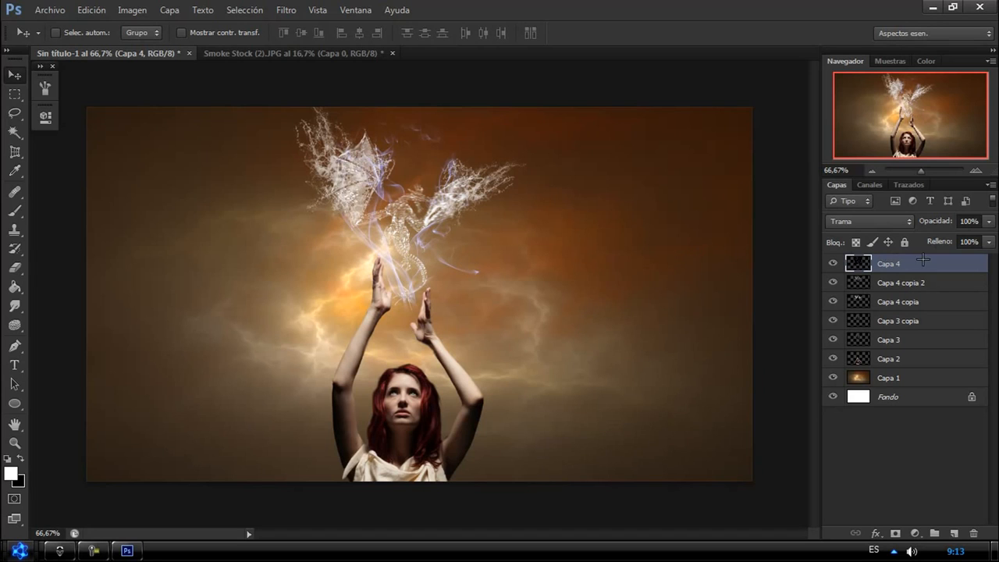
Lower the smoke layer's opacity to 51% and strongly increase its saturation with Hue/Saturation
{"action": "left_click", "coordinate": [989, 221]}
{"action": "left_click", "coordinate": [953, 242]}
{"action": "key", "text": "ctrl+u"}
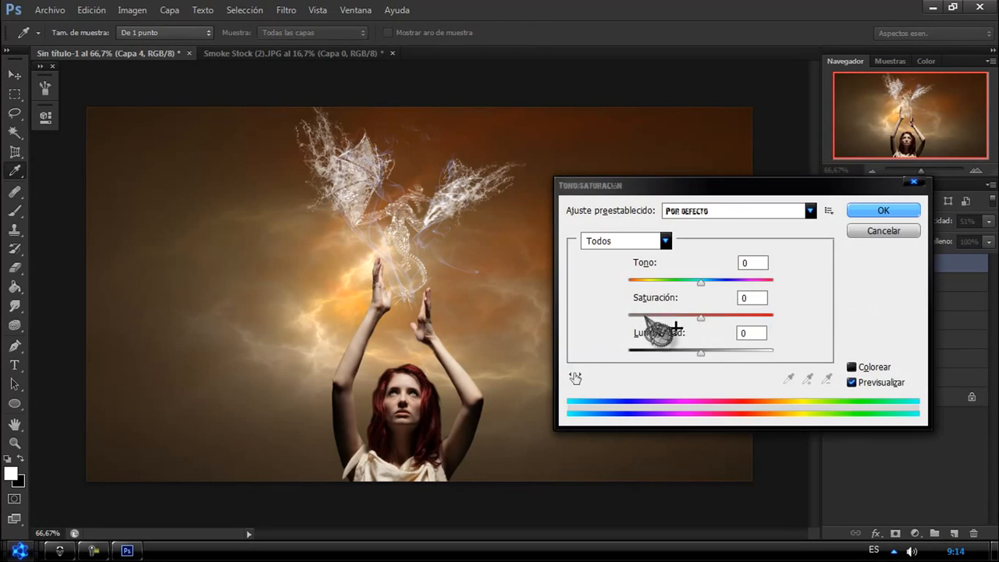
{"action": "left_click_drag", "start_coordinate": [701, 319], "coordinate": [763, 320]}
{"action": "left_click", "coordinate": [881, 210]}
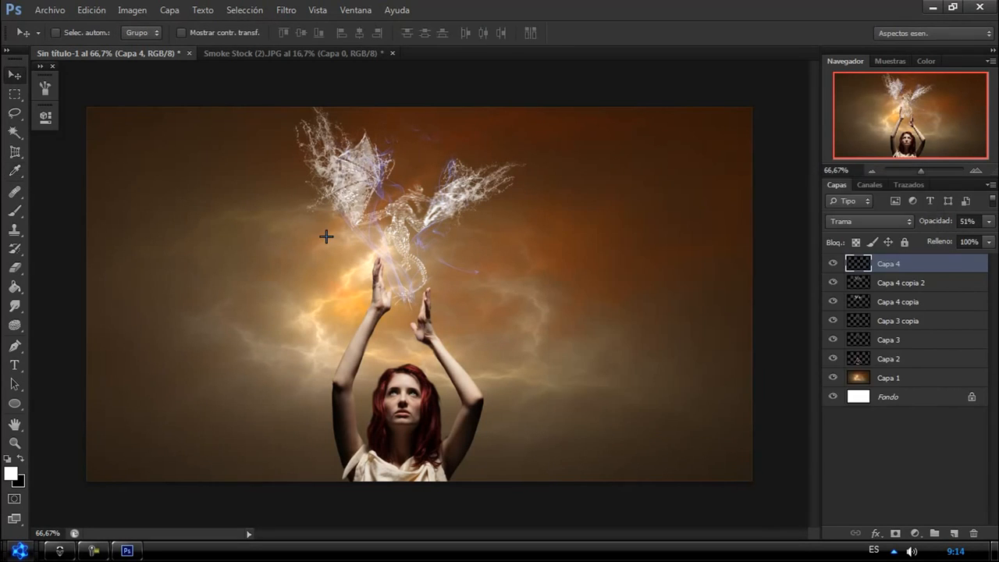
Close Smoke Stock (2).JPG without saving, and add a new empty layer above the smoke layer Capa 4
{"action": "left_click", "coordinate": [391, 53]}
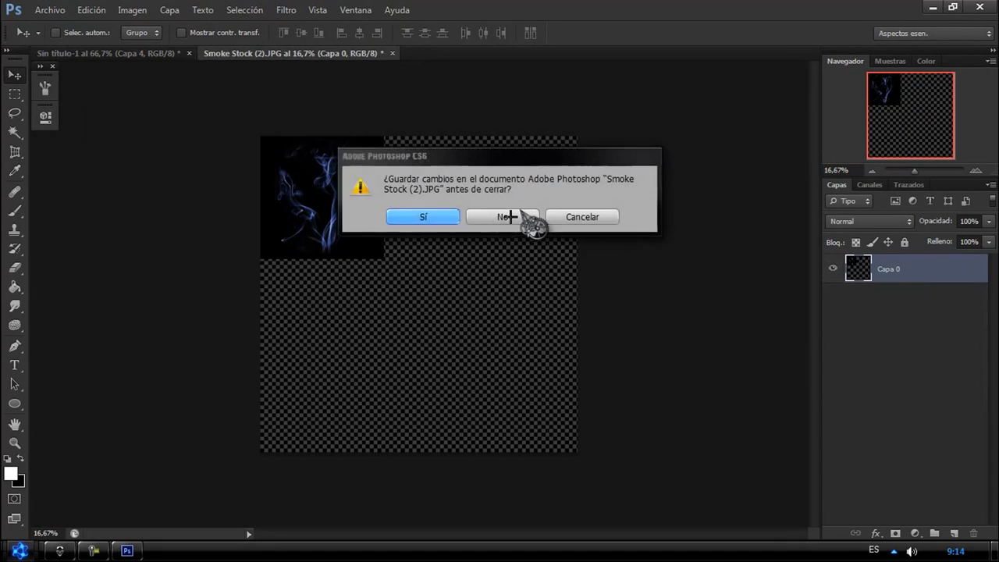
{"action": "left_click", "coordinate": [511, 216]}
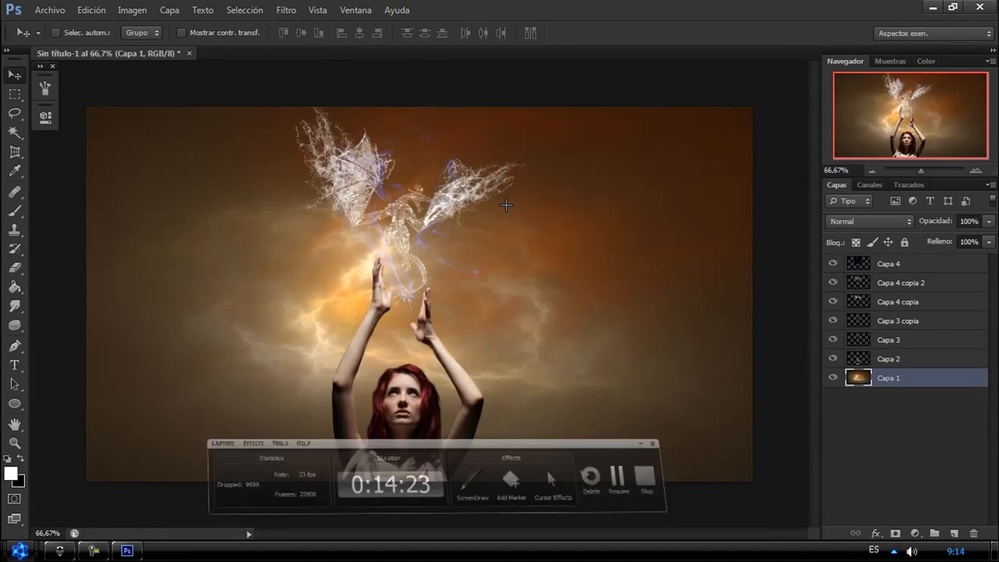
{"action": "left_click", "coordinate": [890, 264]}
{"action": "left_click", "coordinate": [953, 533]}
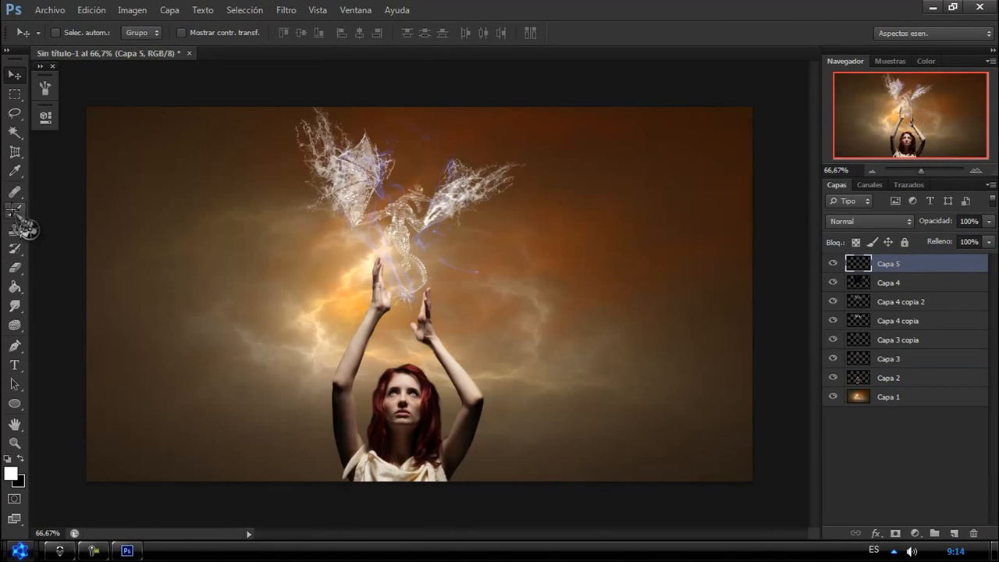
Restore the default brushes for the Brush tool and load the Raindrops [SS] brush set
{"action": "left_click", "coordinate": [14, 211]}
{"action": "right_click", "coordinate": [272, 293]}
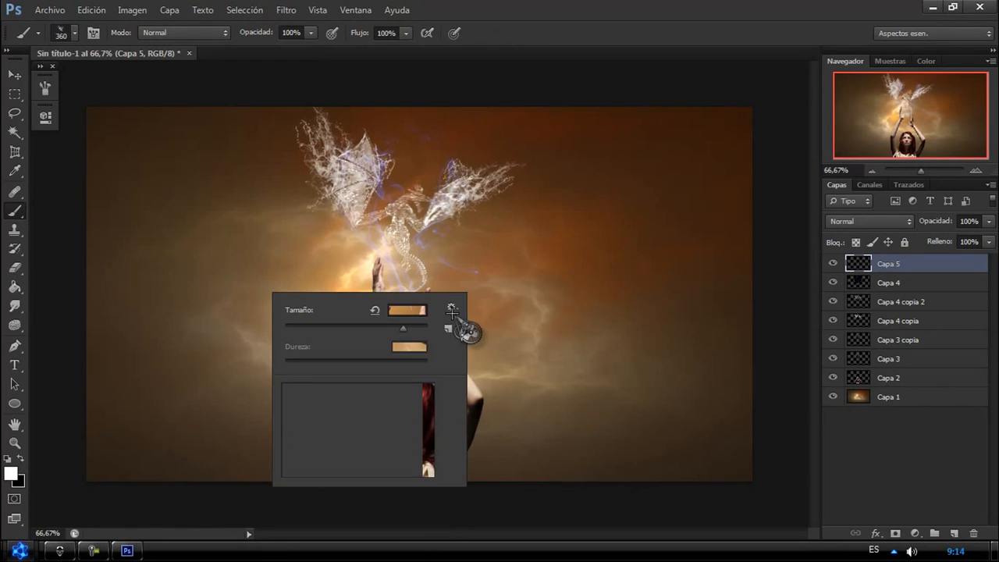
{"action": "left_click", "coordinate": [452, 307]}
{"action": "left_click", "coordinate": [472, 390]}
{"action": "key", "text": "Return"}
{"action": "left_click", "coordinate": [452, 308]}
{"action": "left_click", "coordinate": [511, 339]}
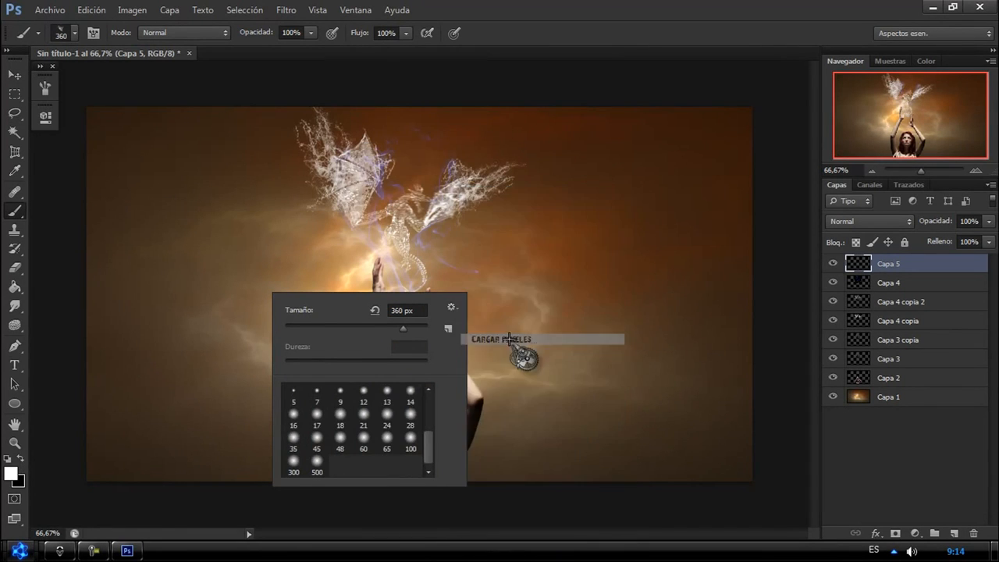
{"action": "left_click", "coordinate": [152, 92]}
{"action": "double_click", "coordinate": [152, 92]}
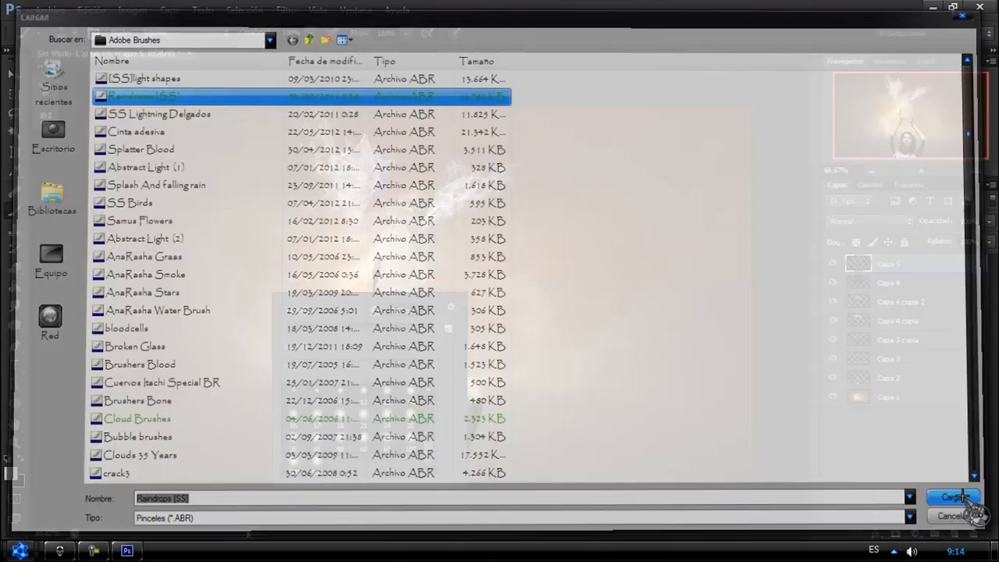
{"action": "scroll", "coordinate": [429, 424], "scroll_direction": "down", "scroll_amount": 1}
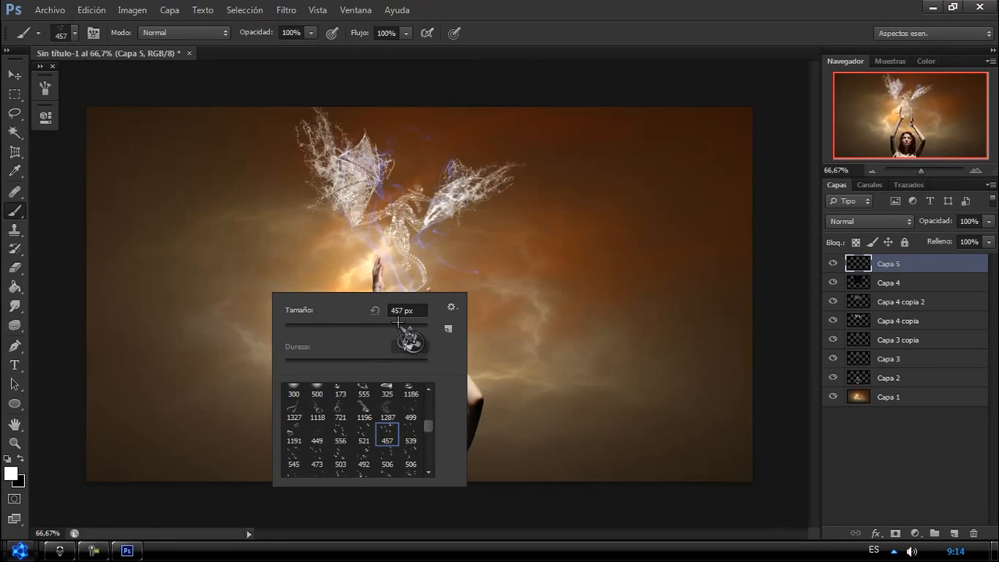
Stamp white water droplets around the dragon's tail on Capa 5 with raindrop brushes, including one at 158 px
{"action": "left_click", "coordinate": [214, 237]}
{"action": "key", "text": "ctrl+z"}
{"action": "right_click", "coordinate": [278, 218]}
{"action": "left_click", "coordinate": [341, 252]}
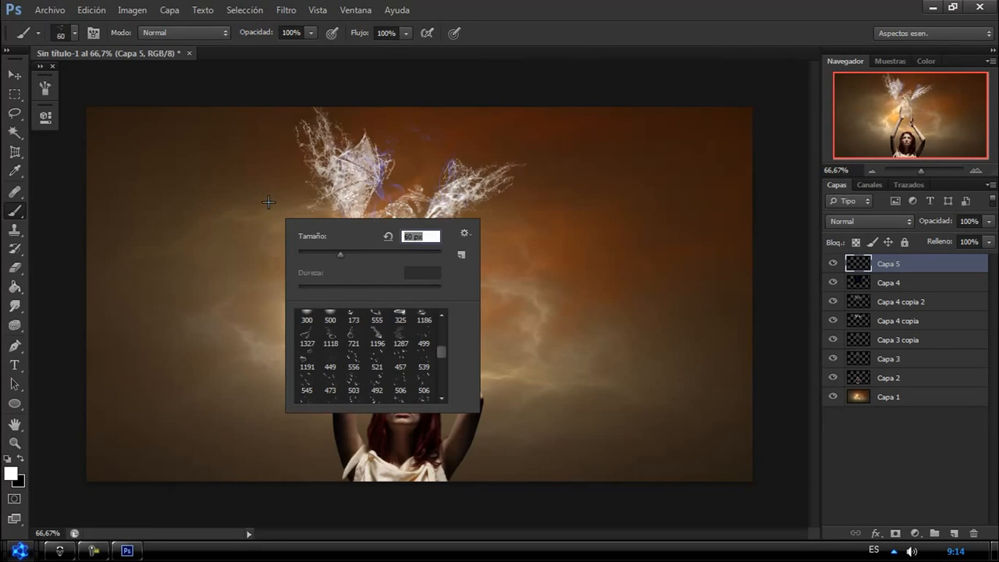
{"action": "key", "text": "Return"}
{"action": "left_click", "coordinate": [977, 170]}
{"action": "left_click", "coordinate": [977, 170]}
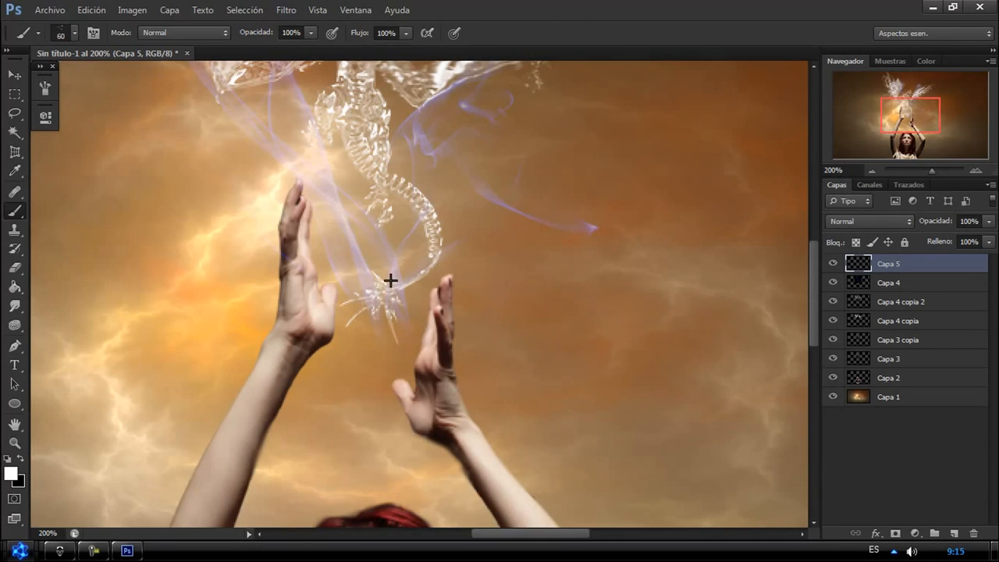
{"action": "right_click", "coordinate": [511, 213]}
{"action": "left_click", "coordinate": [621, 248]}
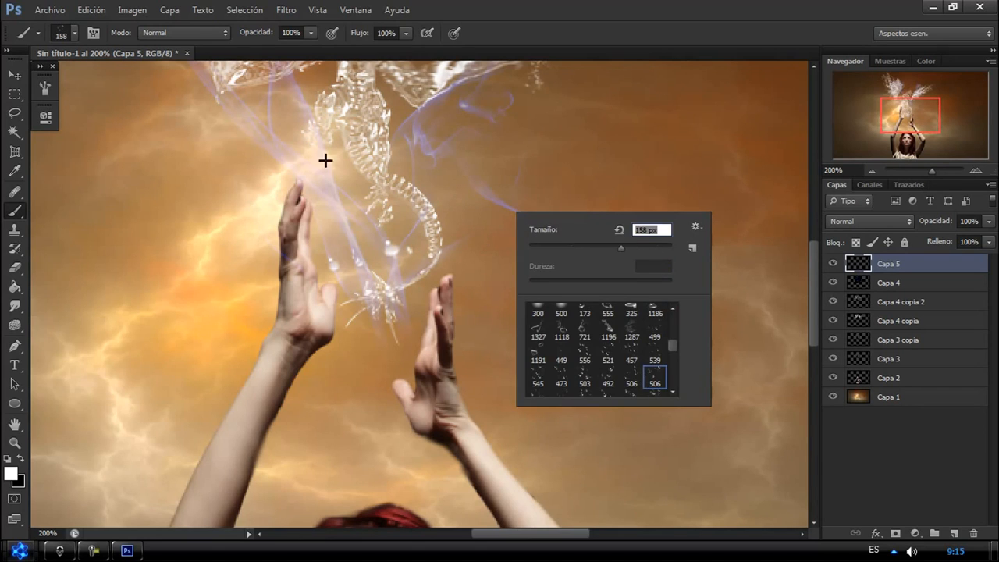
{"action": "left_click", "coordinate": [390, 162]}
{"action": "right_click", "coordinate": [463, 226]}
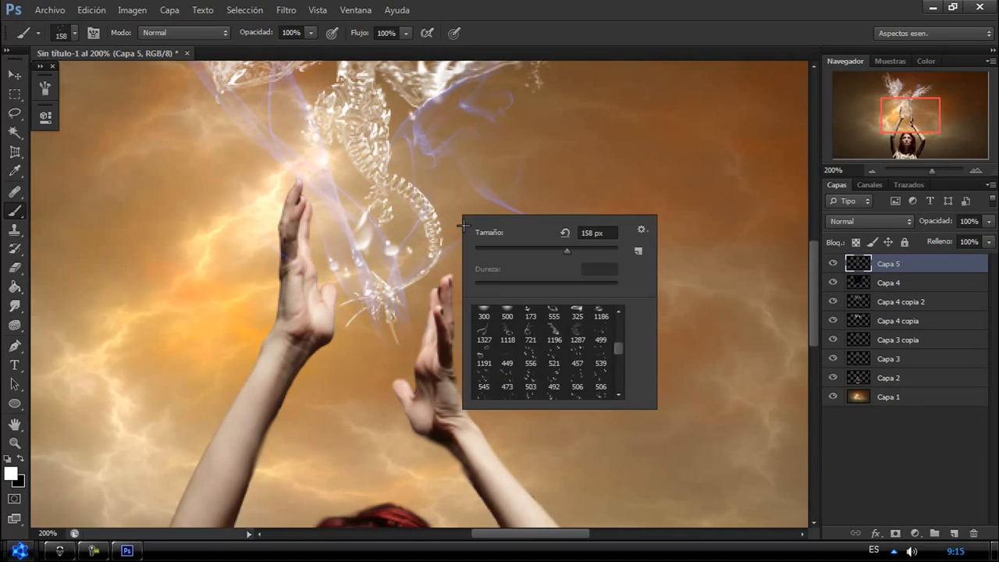
{"action": "left_click", "coordinate": [561, 248]}
Stamp water droplets around the dragon's larger left wing with raindrop brushes at about 101 px, 78 px and smaller
{"action": "left_click_drag", "start_coordinate": [913, 110], "coordinate": [911, 94]}
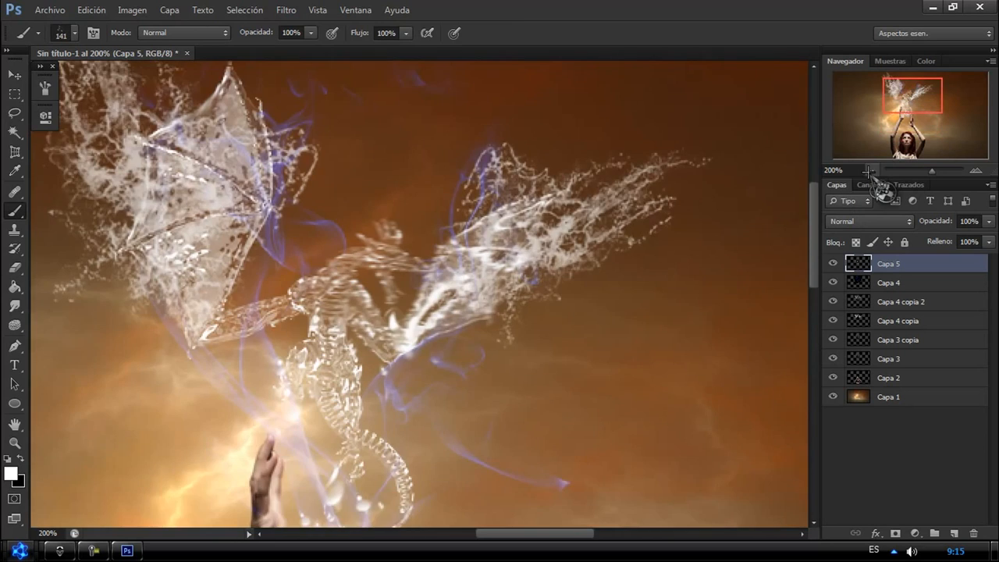
{"action": "left_click", "coordinate": [872, 170]}
{"action": "right_click", "coordinate": [355, 255]}
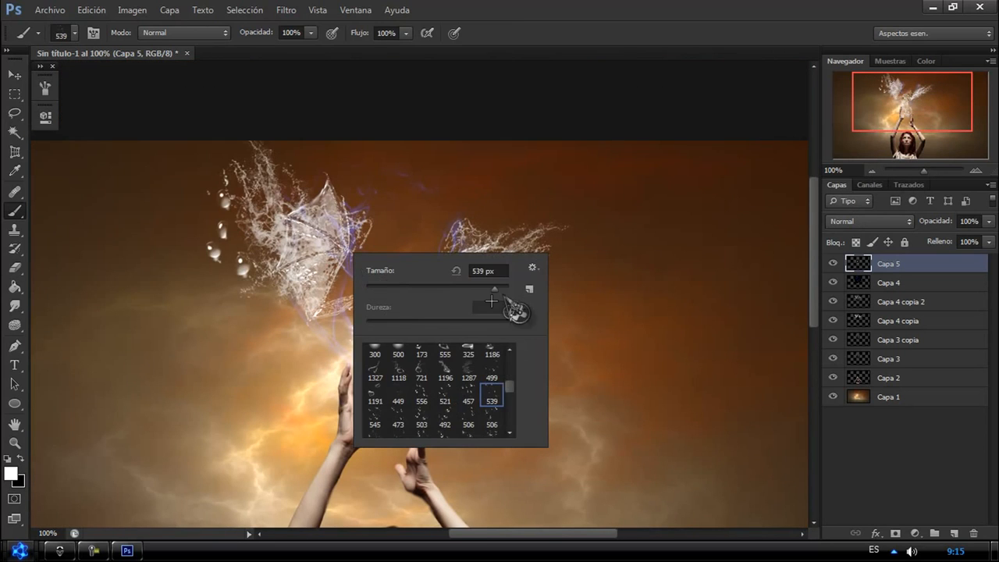
{"action": "left_click_drag", "start_coordinate": [494, 290], "coordinate": [438, 294]}
{"action": "left_click", "coordinate": [305, 176]}
{"action": "right_click", "coordinate": [374, 295]}
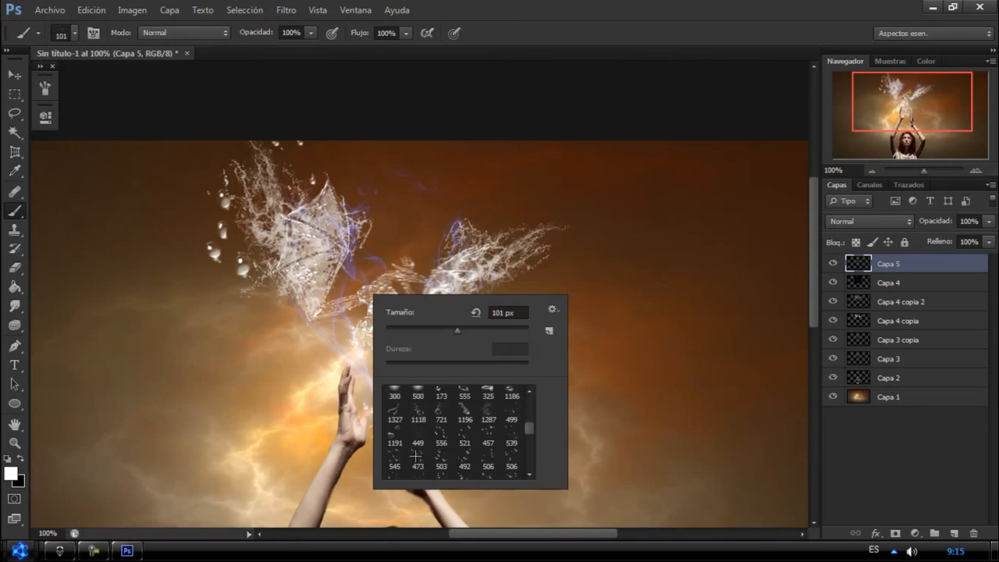
{"action": "left_click", "coordinate": [436, 327]}
{"action": "left_click", "coordinate": [371, 203]}
{"action": "right_click", "coordinate": [346, 380]}
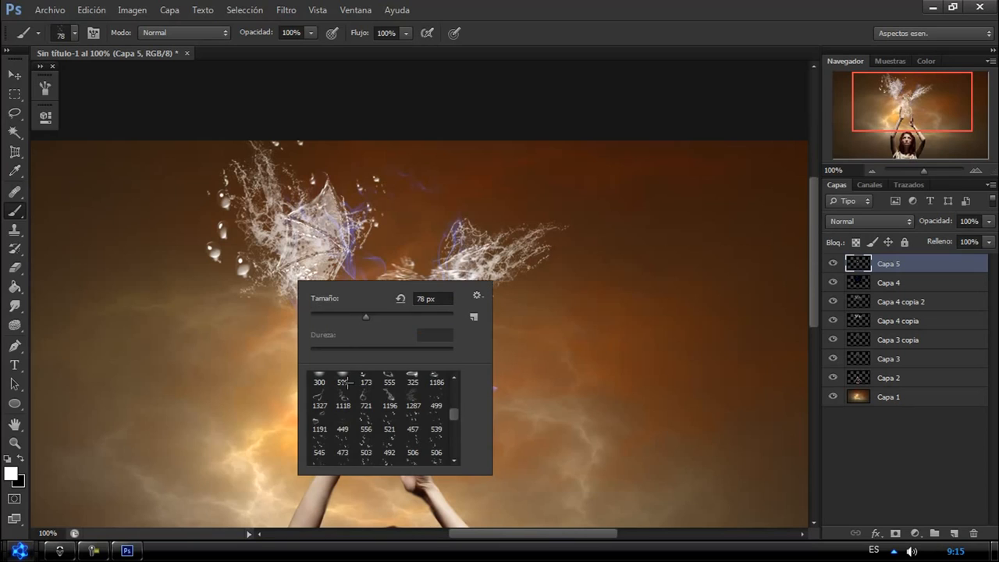
{"action": "left_click", "coordinate": [344, 316]}
{"action": "left_click", "coordinate": [277, 299]}
Stamp small droplets above, below and at the tip of the dragon's right wing with raindrop brushes at about 93 to 96 px
{"action": "right_click", "coordinate": [454, 270]}
{"action": "left_click", "coordinate": [578, 305]}
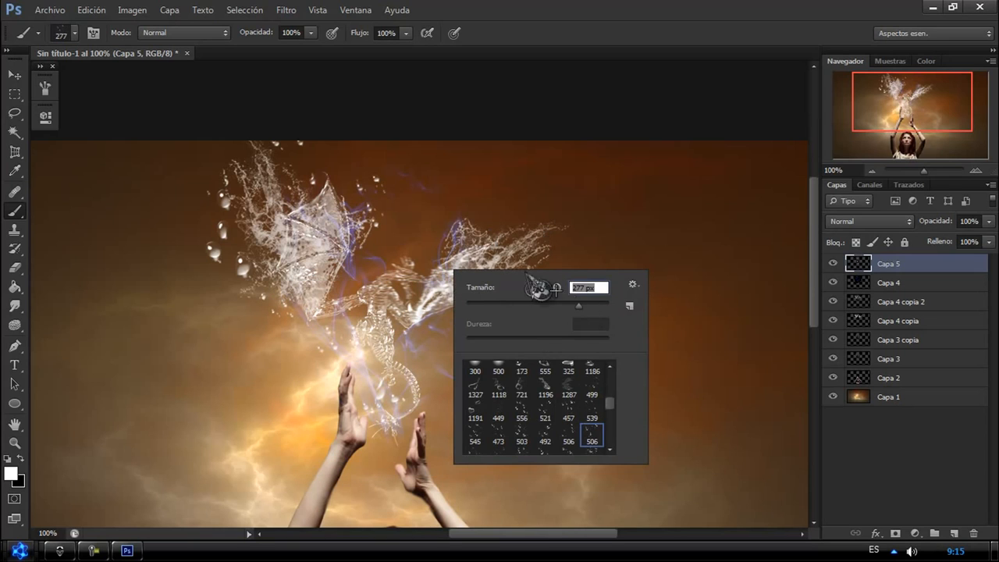
{"action": "left_click_drag", "start_coordinate": [541, 303], "coordinate": [534, 302]}
{"action": "left_click", "coordinate": [508, 264]}
{"action": "left_click", "coordinate": [433, 328]}
{"action": "right_click", "coordinate": [572, 273]}
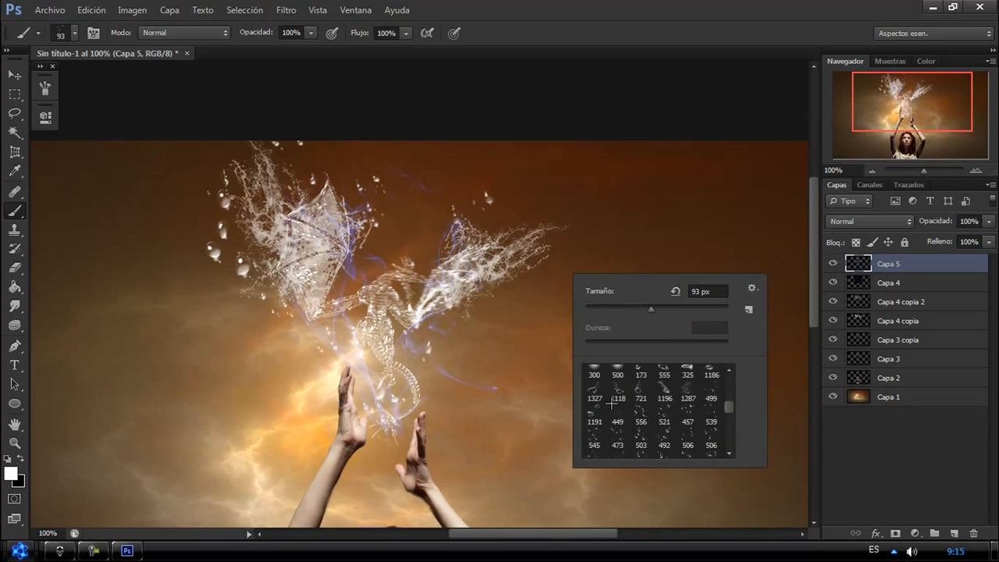
{"action": "left_click_drag", "start_coordinate": [729, 404], "coordinate": [728, 419]}
{"action": "left_click_drag", "start_coordinate": [667, 309], "coordinate": [653, 309]}
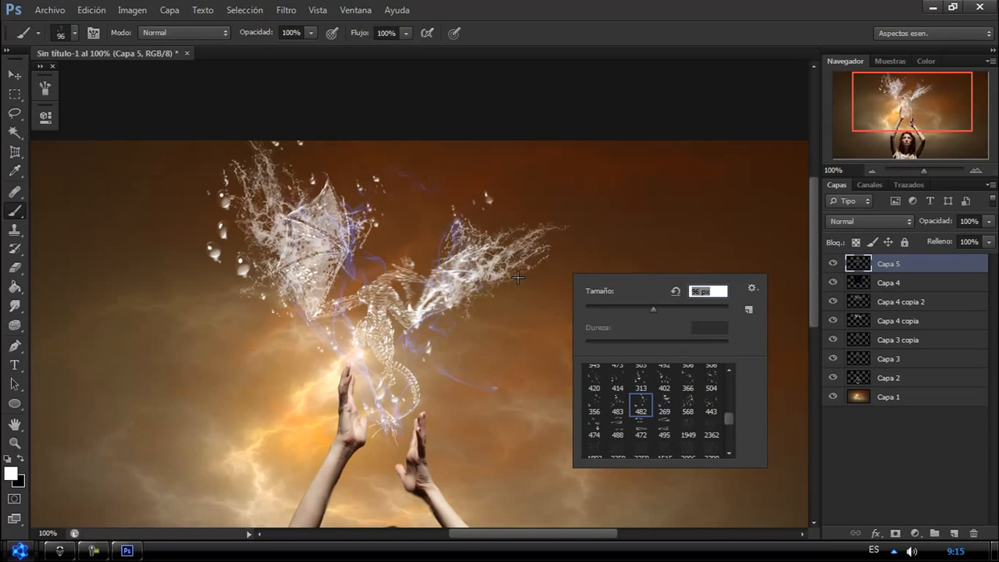
{"action": "left_click", "coordinate": [520, 248]}
Choose the 474 raindrop brush, set its size to 82 px, and stamp droplets beside the dragon's tail
{"action": "right_click", "coordinate": [581, 273]}
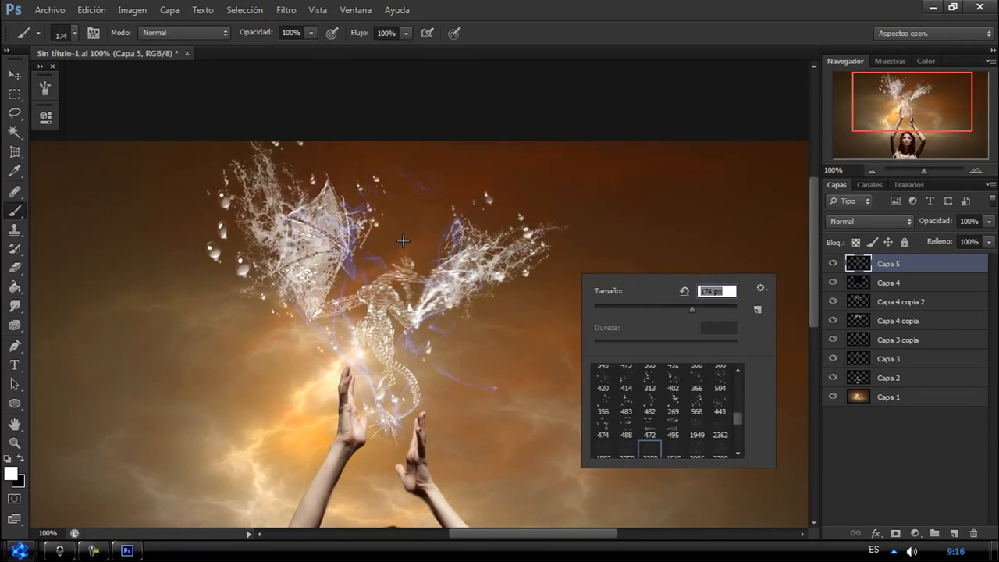
{"action": "key", "text": "Return"}
{"action": "right_click", "coordinate": [460, 242]}
{"action": "left_click", "coordinate": [479, 394]}
{"action": "left_click", "coordinate": [532, 277]}
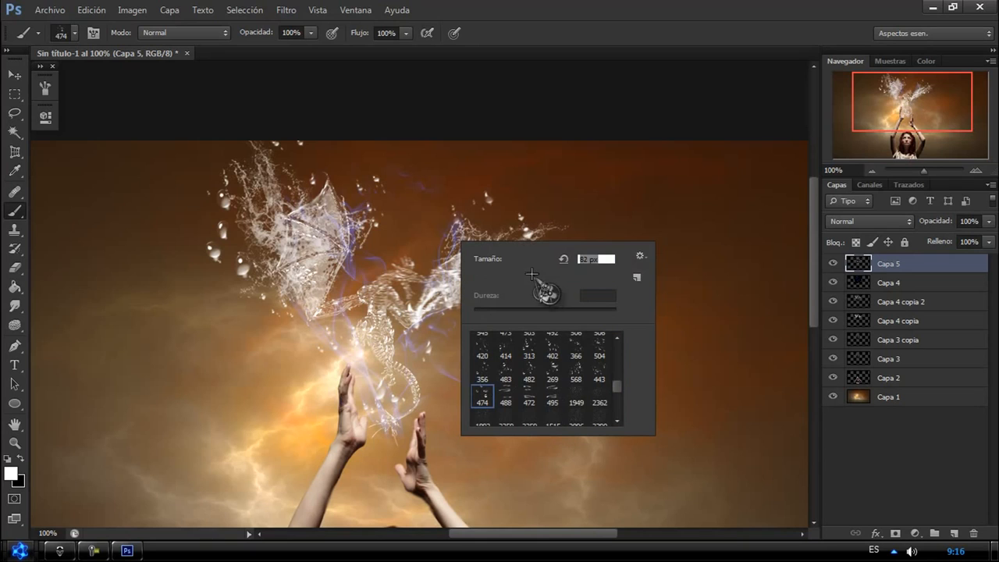
{"action": "key", "text": "Return"}
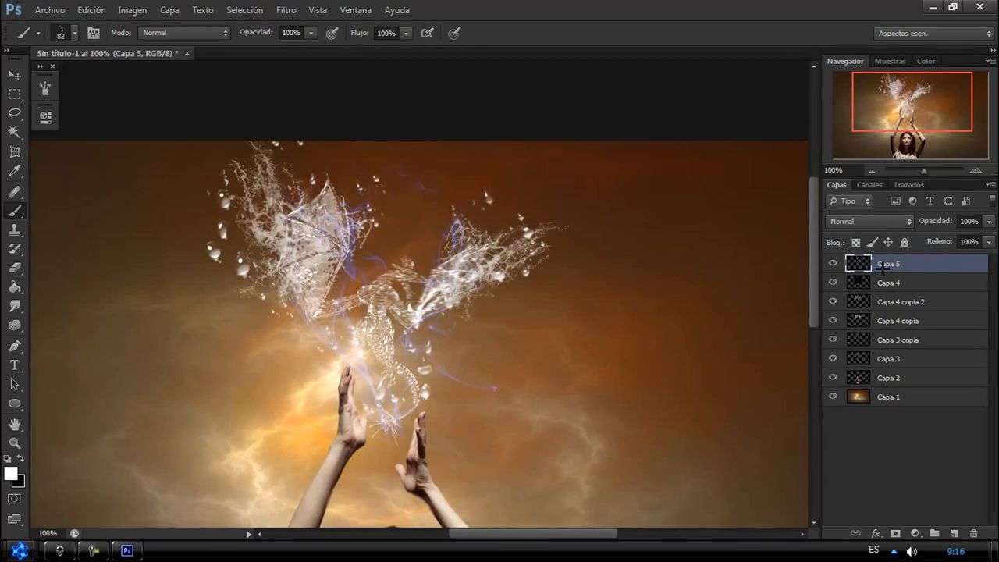
Add a new layer above Capa 5, fill it with black, and switch the foreground colour back to white
{"action": "left_click", "coordinate": [954, 531]}
{"action": "left_click", "coordinate": [14, 289]}
{"action": "left_click", "coordinate": [20, 459]}
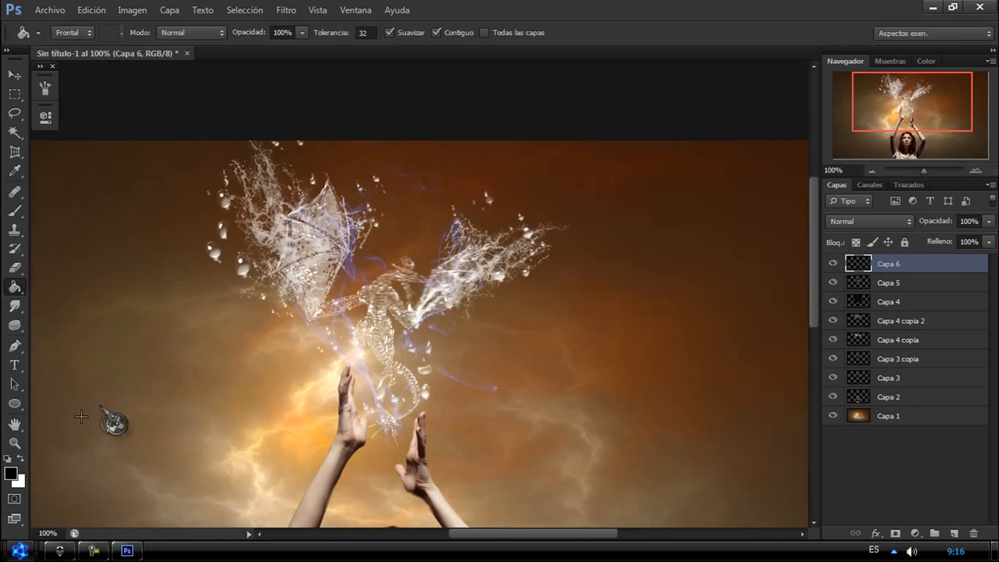
{"action": "left_click", "coordinate": [85, 415]}
{"action": "left_click", "coordinate": [21, 458]}
Restore the default brushes and load a water splash brush set from the Adobe Brushes folder
{"action": "left_click", "coordinate": [14, 211]}
{"action": "right_click", "coordinate": [432, 178]}
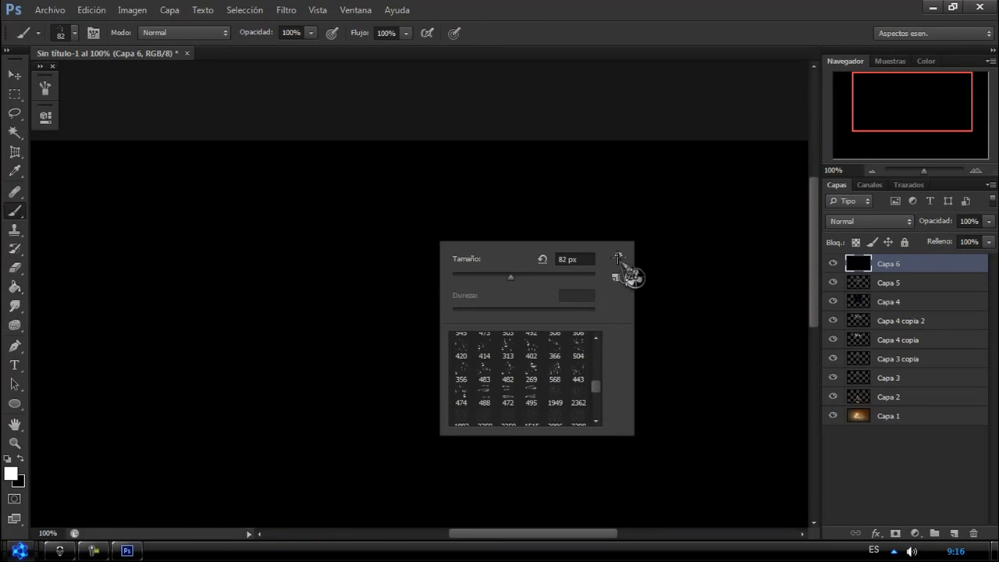
{"action": "left_click", "coordinate": [618, 255]}
{"action": "left_click", "coordinate": [664, 388]}
{"action": "left_click", "coordinate": [427, 218]}
{"action": "key", "text": "ctrl+minus"}
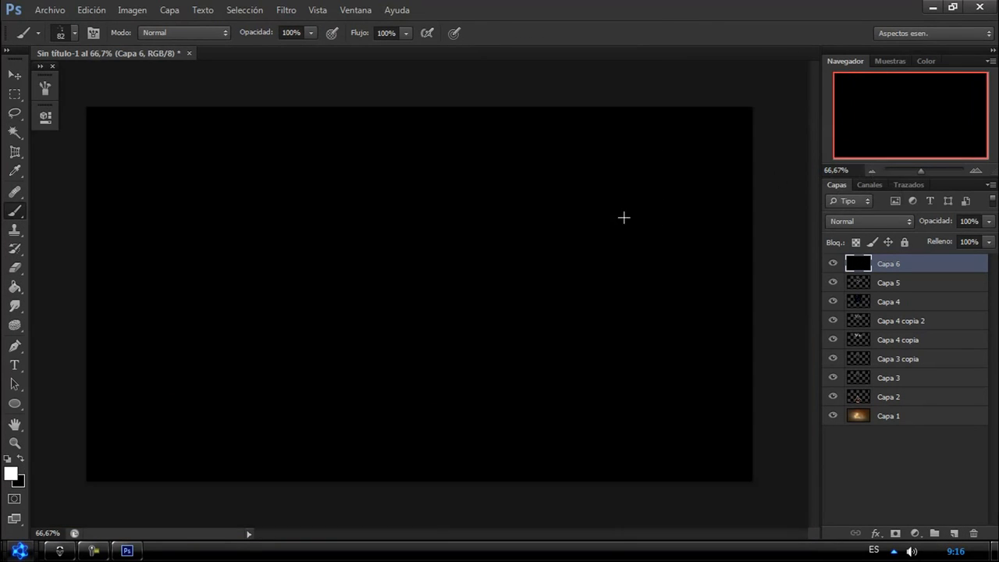
{"action": "right_click", "coordinate": [622, 216]}
{"action": "left_click", "coordinate": [594, 252]}
{"action": "left_click", "coordinate": [675, 339]}
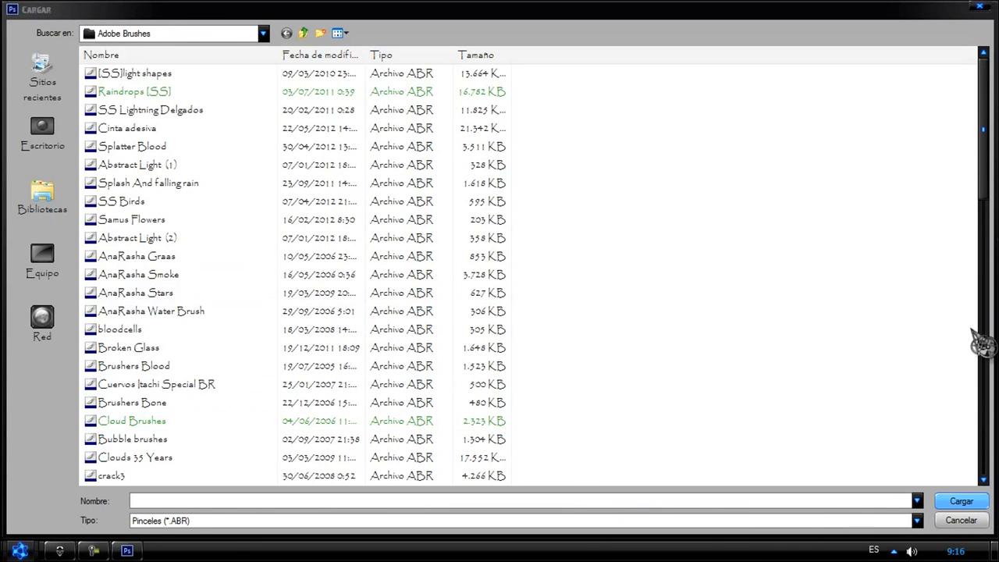
{"action": "scroll", "coordinate": [985, 187], "scroll_direction": "down", "scroll_amount": 2}
{"action": "double_click", "coordinate": [178, 401]}
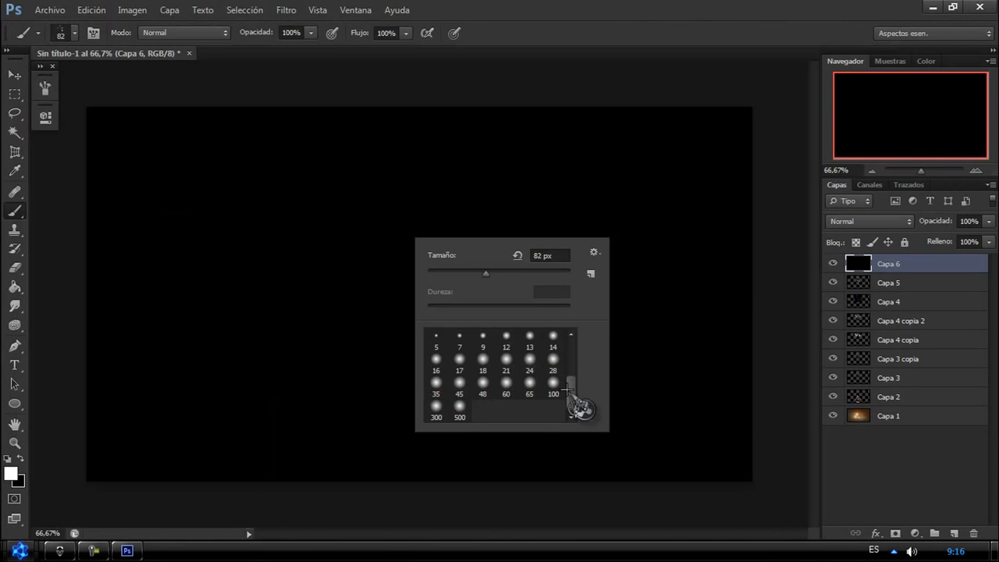
Choose the first 2439 splash brush, reduce its size, and stamp one white water swirl on the black Capa 6
{"action": "scroll", "coordinate": [569, 358], "scroll_direction": "down", "scroll_amount": 2}
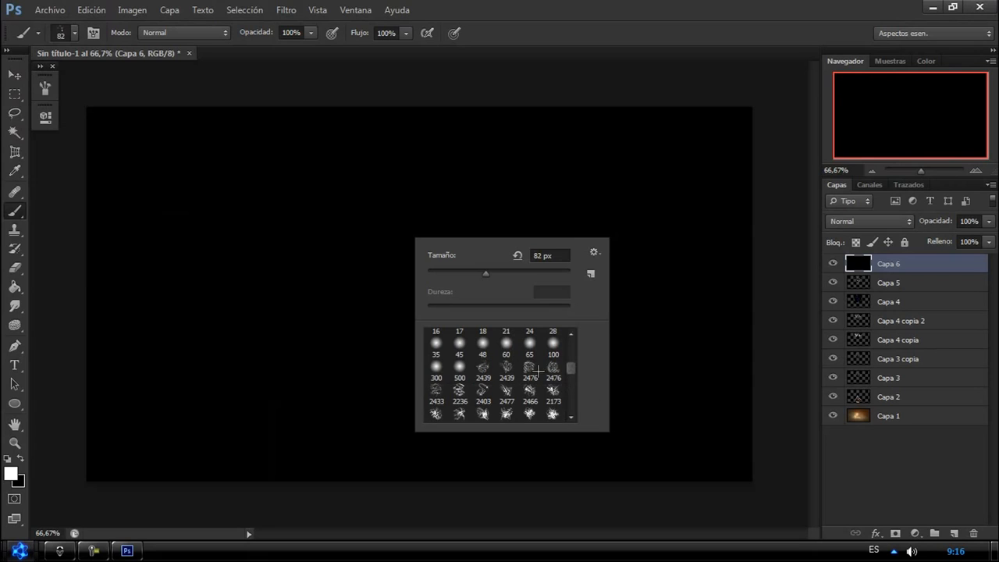
{"action": "left_click_drag", "start_coordinate": [562, 273], "coordinate": [549, 270]}
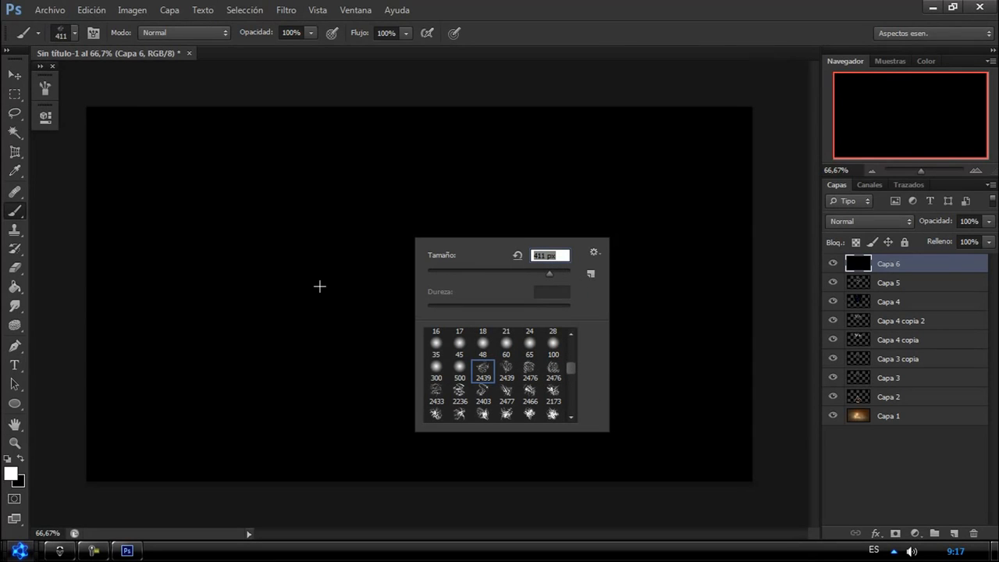
{"action": "left_click_drag", "start_coordinate": [543, 271], "coordinate": [552, 271]}
{"action": "left_click", "coordinate": [331, 299]}
{"action": "key", "text": "v"}
Use Liquify on Capa 6 with a 300 brush to widen the splash rings sideways and pull the lower droplets outward
{"action": "left_click", "coordinate": [285, 9]}
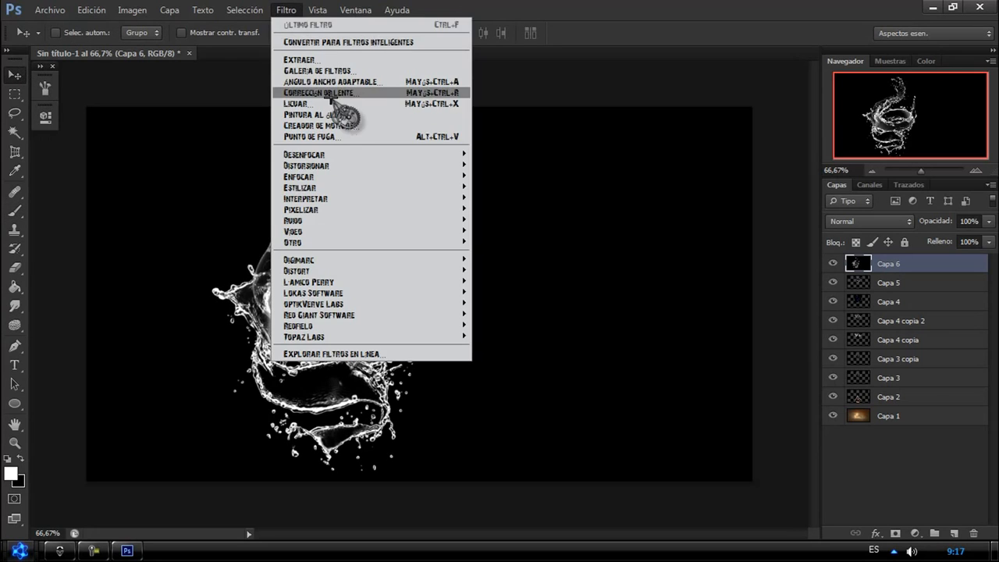
{"action": "left_click", "coordinate": [328, 101]}
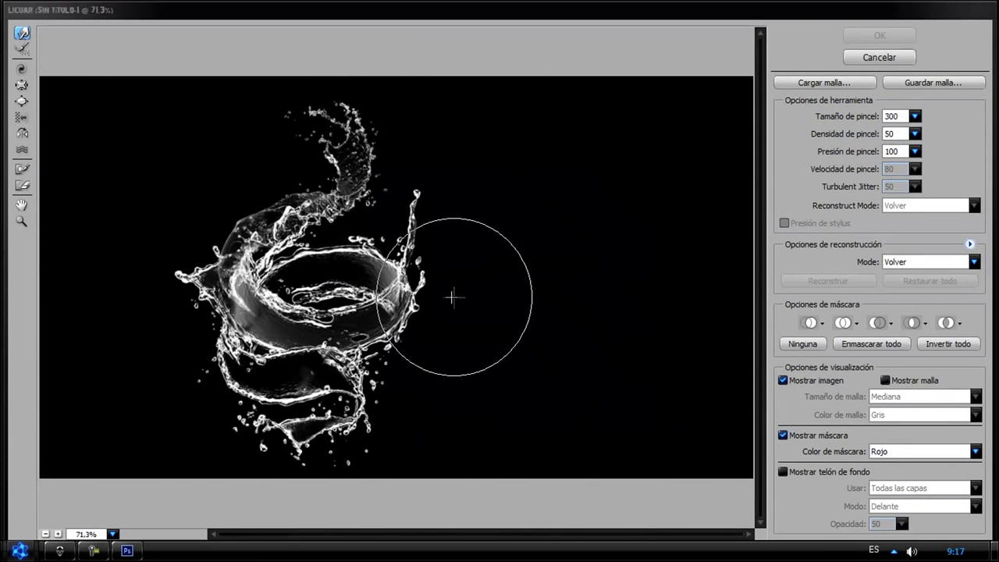
{"action": "mouse_move", "coordinate": [453, 297]}
{"action": "left_mouse_down"}
{"action": "mouse_move", "coordinate": [395, 286]}
{"action": "mouse_move", "coordinate": [464, 291]}
{"action": "mouse_move", "coordinate": [476, 335]}
{"action": "mouse_move", "coordinate": [492, 342]}
{"action": "mouse_move", "coordinate": [469, 358]}
{"action": "mouse_move", "coordinate": [508, 234]}
{"action": "left_mouse_up"}
{"action": "mouse_move", "coordinate": [247, 303]}
{"action": "left_mouse_down"}
{"action": "mouse_move", "coordinate": [211, 305]}
{"action": "mouse_move", "coordinate": [184, 281]}
{"action": "mouse_move", "coordinate": [250, 235]}
{"action": "mouse_move", "coordinate": [355, 367]}
{"action": "mouse_move", "coordinate": [351, 381]}
{"action": "mouse_move", "coordinate": [245, 406]}
{"action": "mouse_move", "coordinate": [216, 464]}
{"action": "mouse_move", "coordinate": [195, 456]}
{"action": "left_mouse_up"}
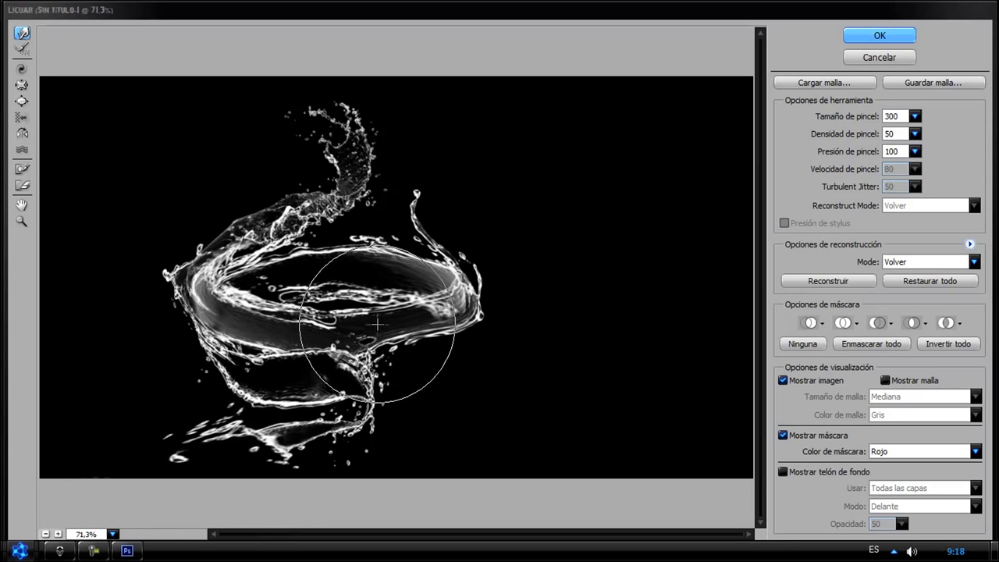
{"action": "left_click", "coordinate": [879, 36]}
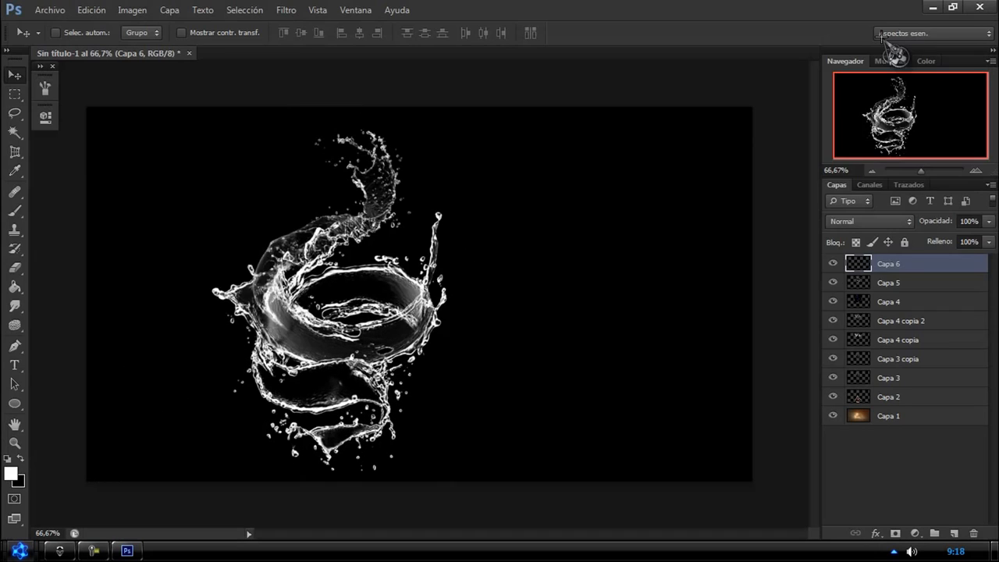
Set Capa 6's blend mode to Trama and move the water splash down so its rings surround the model
{"action": "left_click", "coordinate": [868, 221]}
{"action": "left_click", "coordinate": [859, 125]}
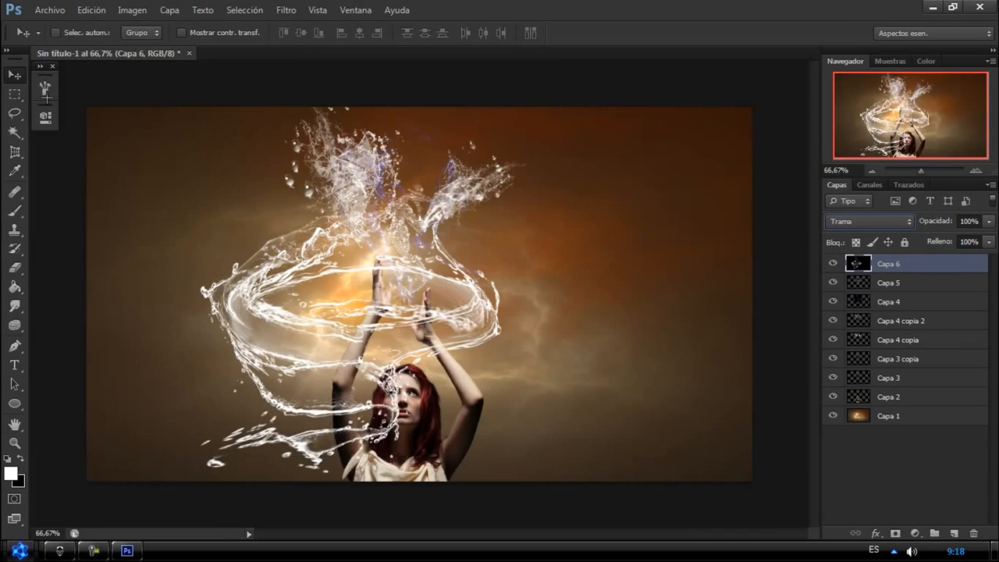
{"action": "mouse_move", "coordinate": [339, 273]}
{"action": "left_mouse_down"}
{"action": "mouse_move", "coordinate": [378, 410]}
{"action": "mouse_move", "coordinate": [372, 395]}
{"action": "mouse_move", "coordinate": [380, 390]}
{"action": "left_mouse_up"}
Erase the splash parts covering the model's face, hair and arms on Capa 6, using soft eraser sizes of 29 and 17 px
{"action": "left_click", "coordinate": [14, 267]}
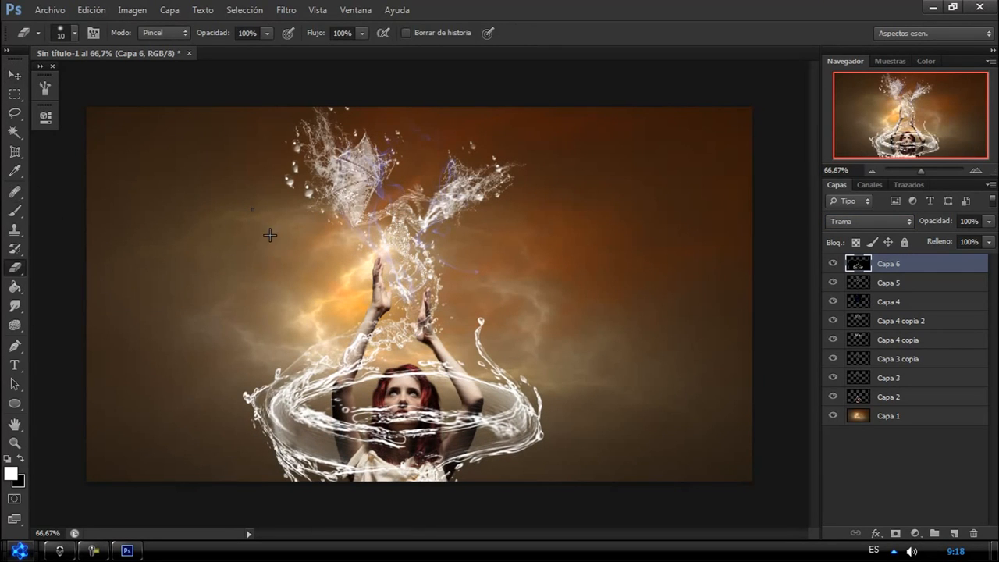
{"action": "right_click", "coordinate": [248, 196]}
{"action": "left_click", "coordinate": [974, 168]}
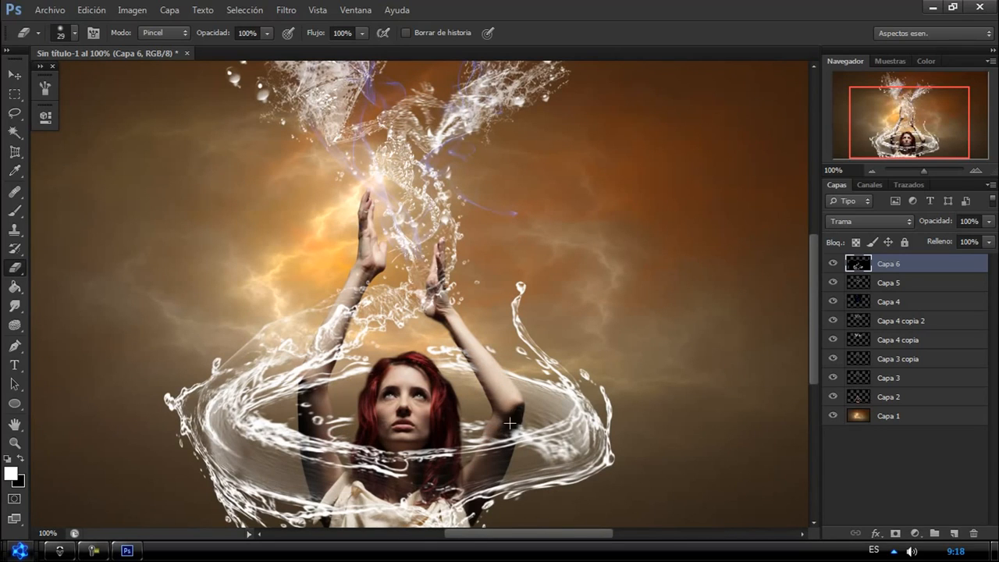
{"action": "right_click", "coordinate": [473, 345]}
{"action": "left_click_drag", "start_coordinate": [500, 379], "coordinate": [494, 378]}
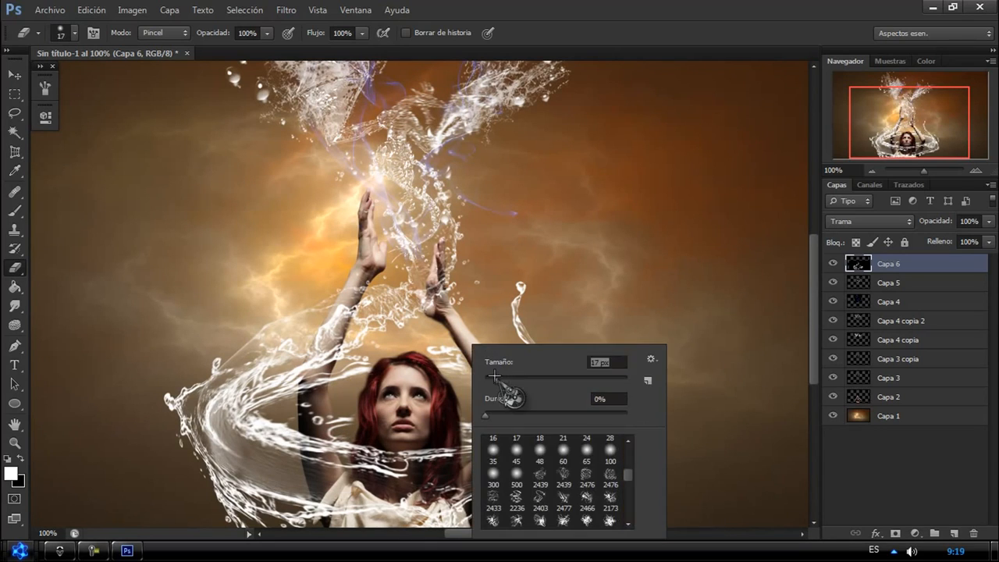
{"action": "key", "text": "Return"}
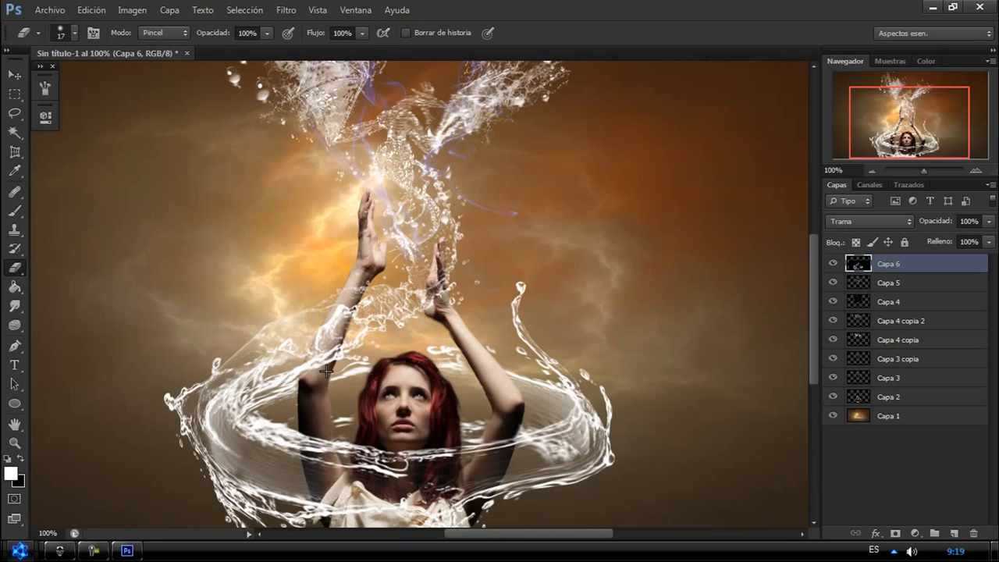
{"action": "left_click", "coordinate": [15, 305]}
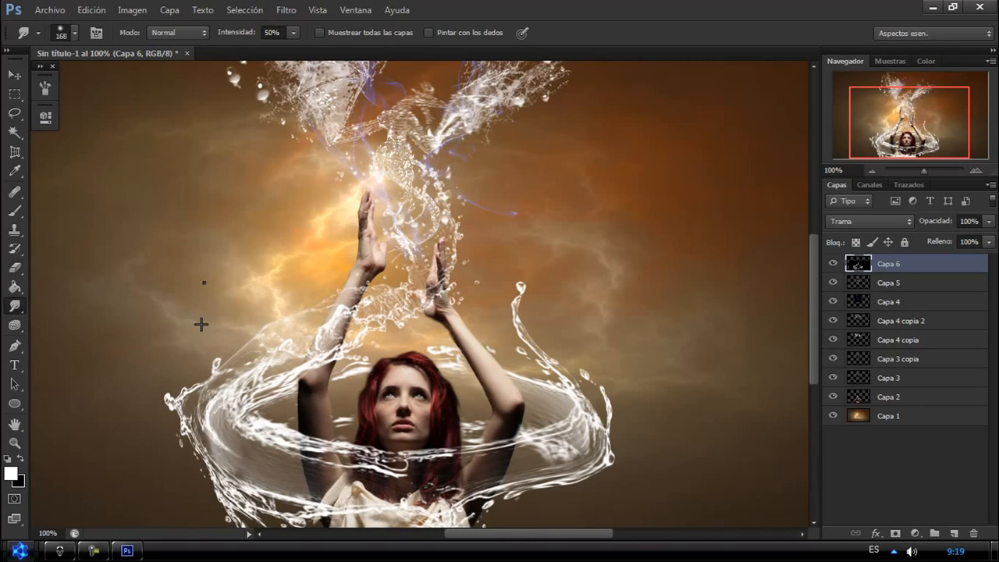
{"action": "right_click", "coordinate": [201, 281]}
{"action": "left_click", "coordinate": [222, 316]}
{"action": "key", "text": "Return"}
{"action": "left_click", "coordinate": [14, 74]}
{"action": "left_click", "coordinate": [871, 170]}
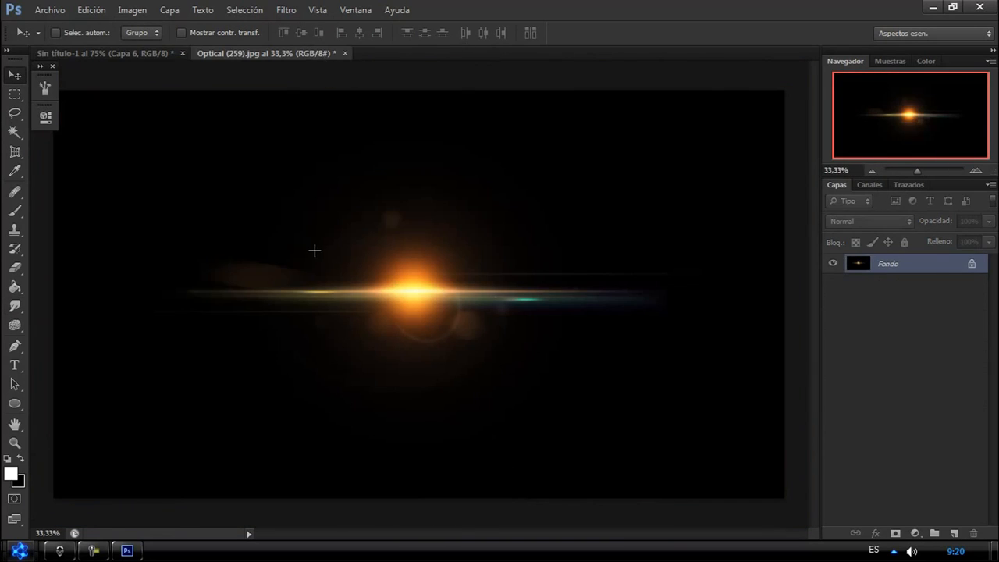
Shift the hue of the orange lens flare in Optical (259).jpg to blue with Hue/Saturation
{"action": "key", "text": "ctrl+u"}
{"action": "left_click_drag", "start_coordinate": [700, 279], "coordinate": [776, 279]}
{"action": "left_click", "coordinate": [883, 210]}
{"action": "left_click", "coordinate": [14, 76]}
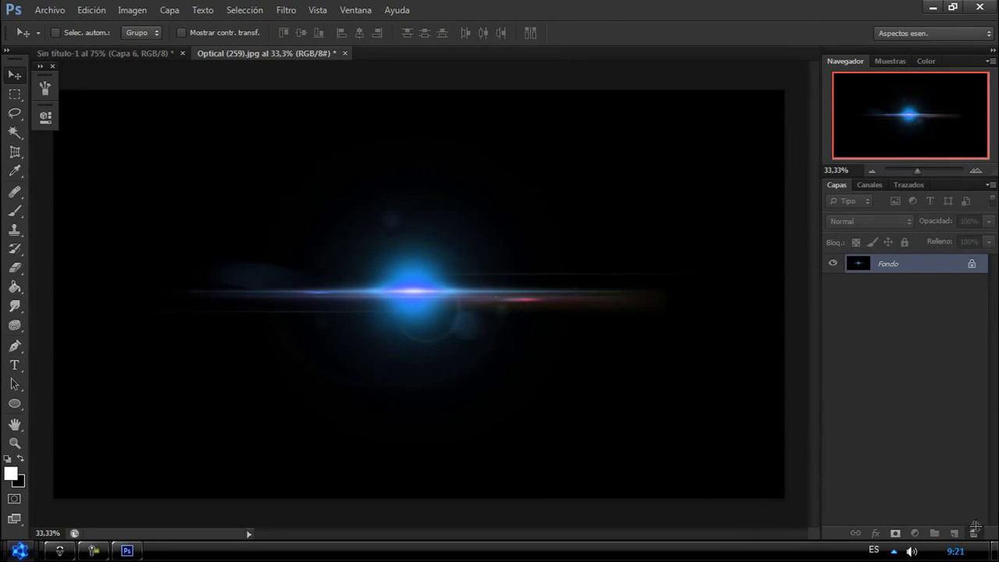
Unlock the flare's background layer and scale the flare image down with Free Transform
{"action": "left_click_drag", "start_coordinate": [974, 527], "coordinate": [974, 531]}
{"action": "key", "text": "ctrl+t"}
{"action": "left_click_drag", "start_coordinate": [783, 497], "coordinate": [312, 230]}
{"action": "key", "text": "Return"}
Bring the blue flare into the composite between the model's raised hands and set its blend mode to Trama
{"action": "left_click_drag", "start_coordinate": [190, 174], "coordinate": [460, 329]}
{"action": "left_click", "coordinate": [868, 221]}
{"action": "left_click", "coordinate": [874, 129]}
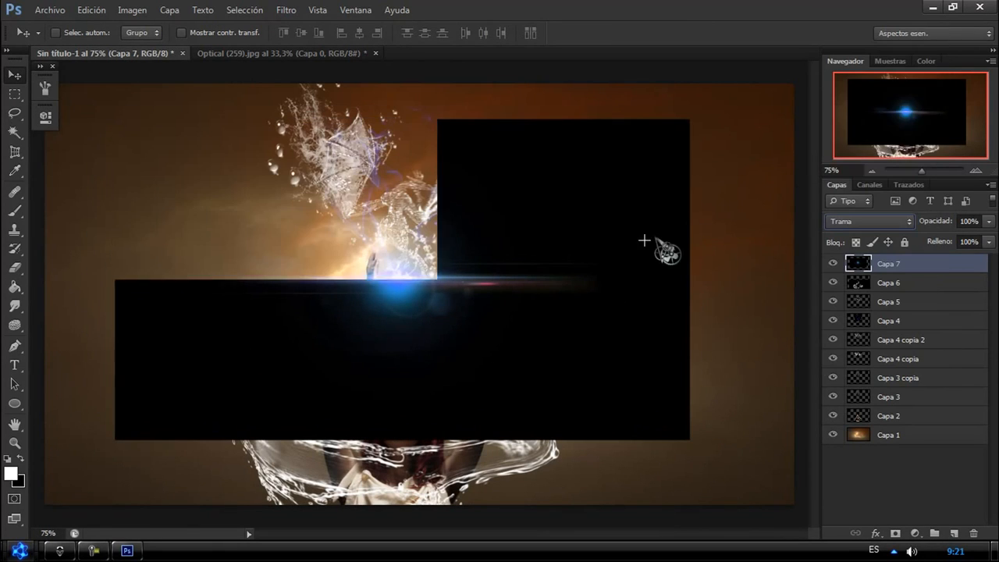
Increase the saturation of the blue flare on Capa 7 to +60
{"action": "key", "text": "ctrl+u"}
{"action": "left_click_drag", "start_coordinate": [656, 315], "coordinate": [741, 314]}
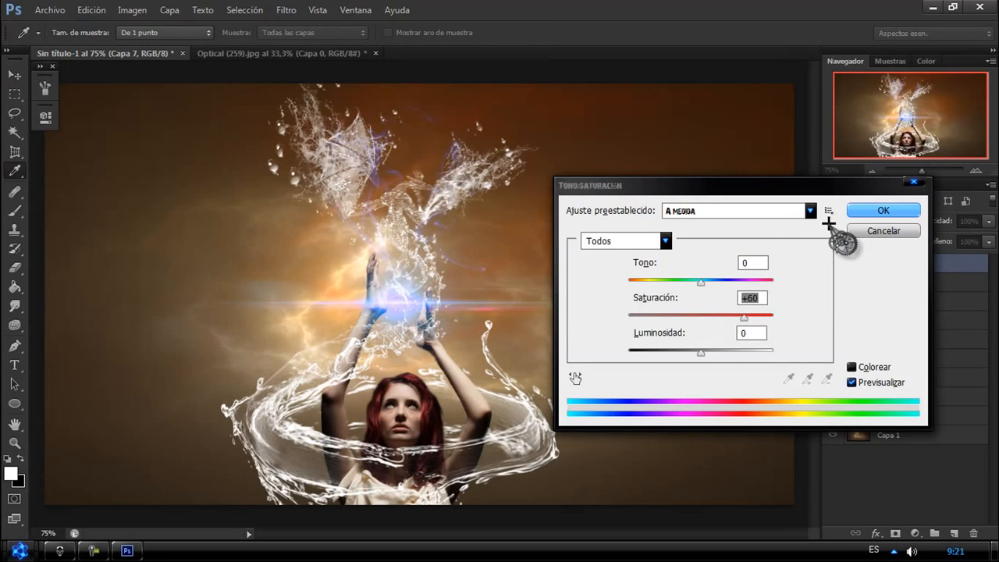
{"action": "left_click", "coordinate": [883, 210]}
Apply a Gaussian Blur with a 4,8-pixel radius to the blue smoke on Capa 4
{"action": "left_click", "coordinate": [874, 320]}
{"action": "left_click", "coordinate": [286, 9]}
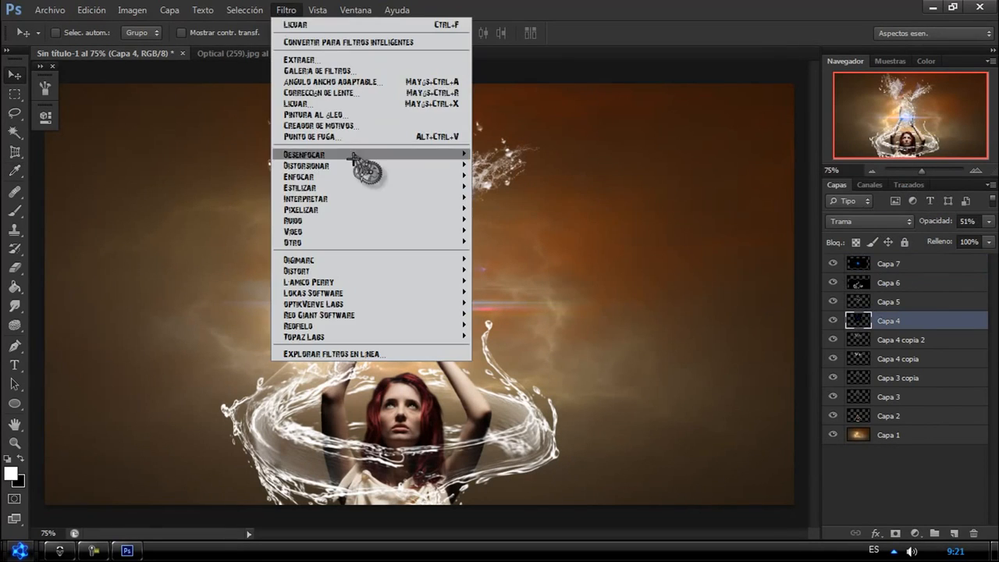
{"action": "left_click", "coordinate": [568, 286]}
{"action": "left_click", "coordinate": [592, 331]}
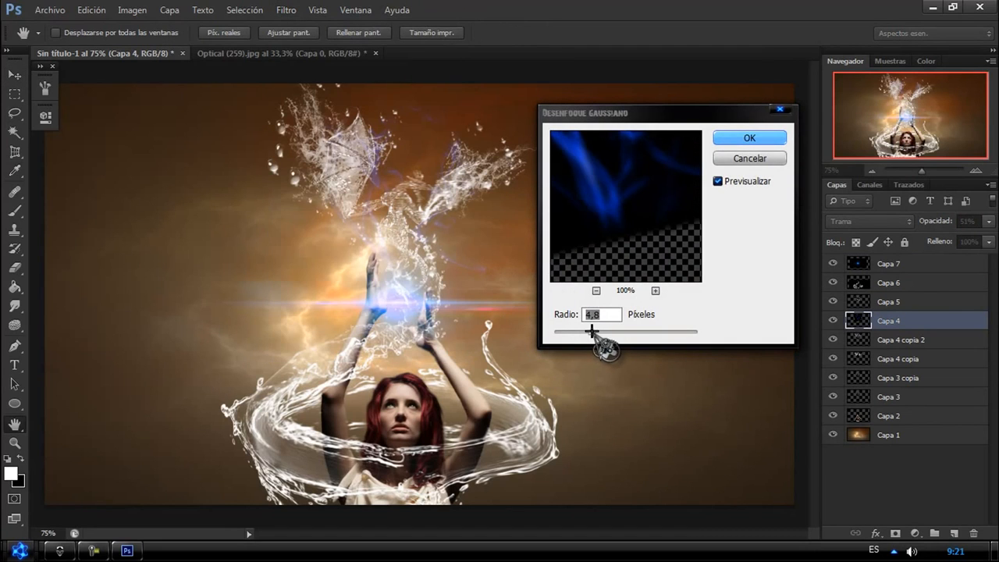
{"action": "left_click", "coordinate": [749, 137]}
Colorize the smoke on Capa 4 with hue 173 and saturation 100, and set the layer's opacity to 77%
{"action": "key", "text": "ctrl+u"}
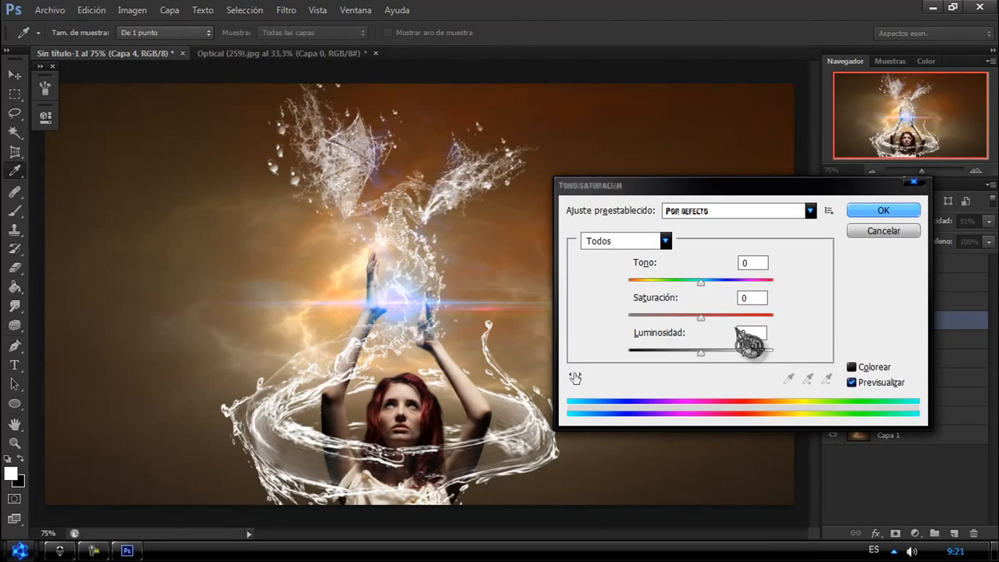
{"action": "left_click", "coordinate": [851, 367]}
{"action": "left_click", "coordinate": [703, 281]}
{"action": "left_click_drag", "start_coordinate": [718, 319], "coordinate": [796, 338]}
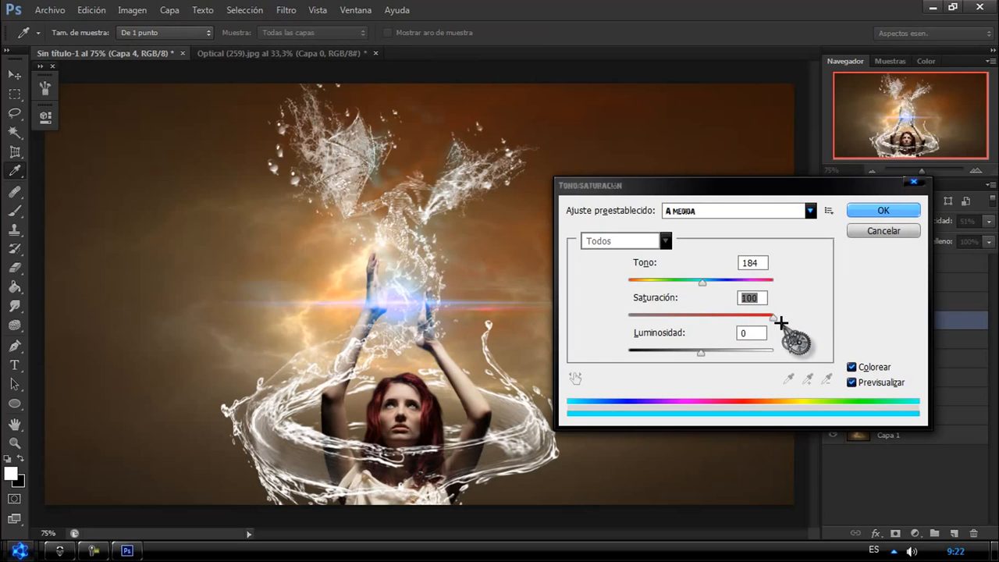
{"action": "left_click_drag", "start_coordinate": [702, 283], "coordinate": [697, 283]}
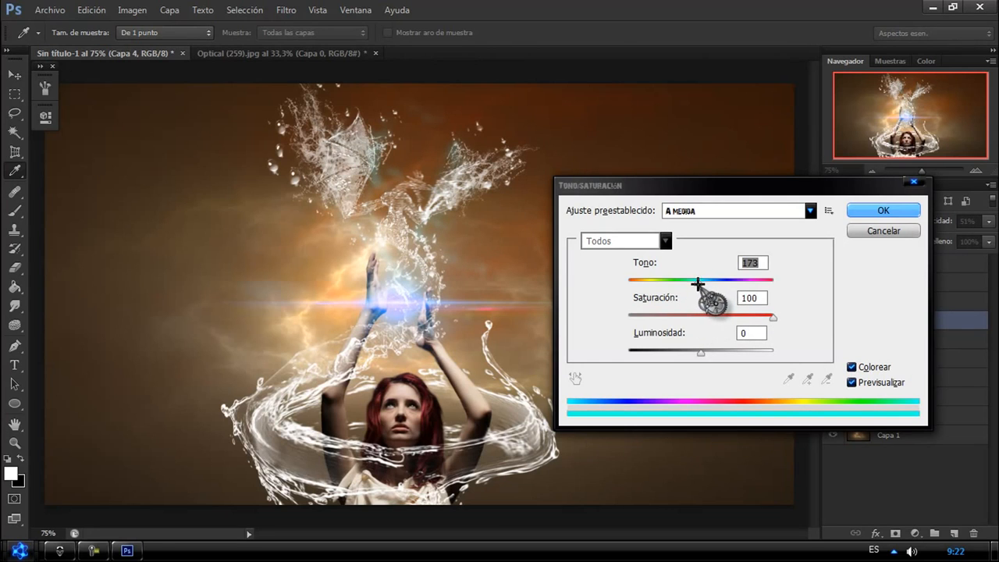
{"action": "left_click", "coordinate": [897, 214]}
{"action": "left_click_drag", "start_coordinate": [913, 221], "coordinate": [971, 237]}
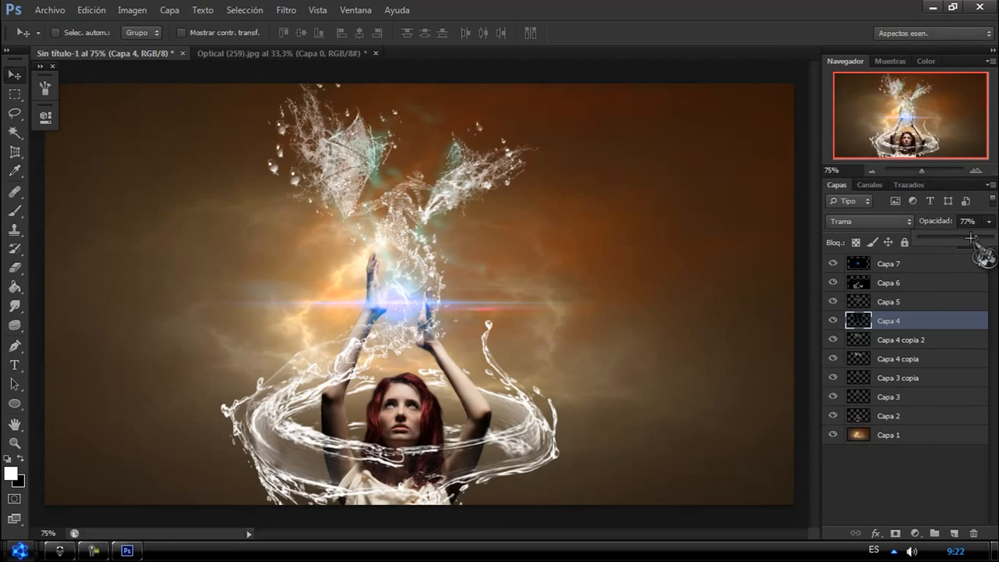